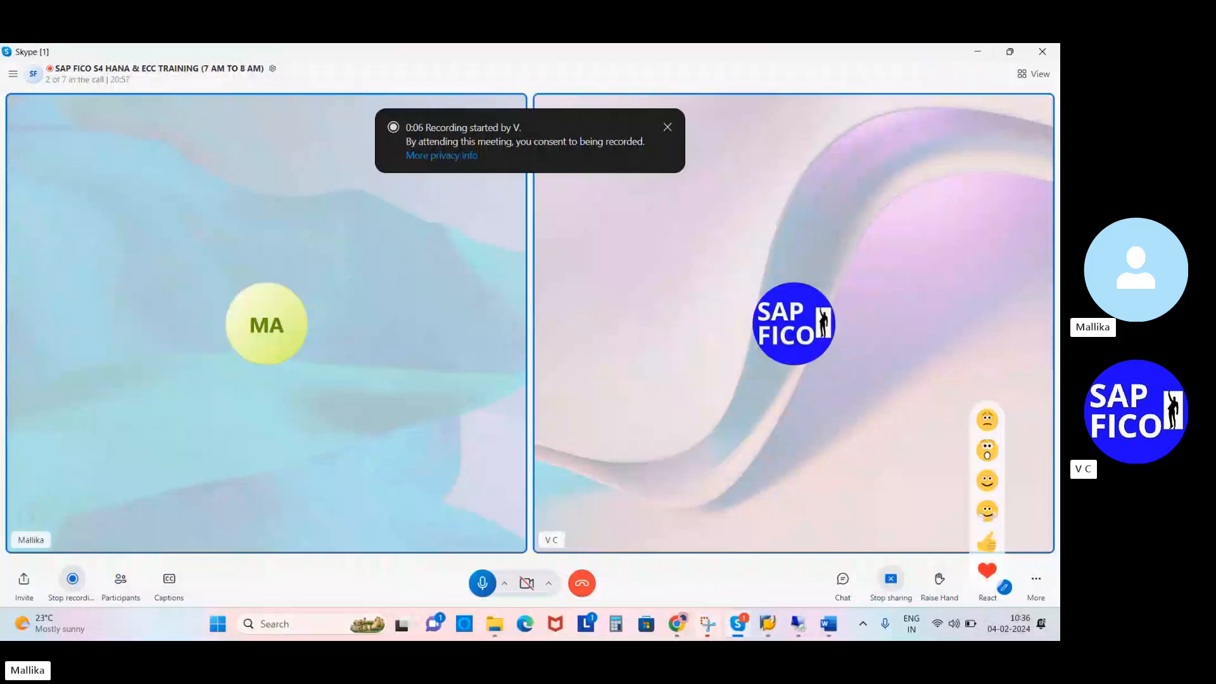
Switch to the remote desktop's SAP session and open transaction F-53 for posting outgoing payments
{"action": "left_click", "coordinate": [219, 625]}
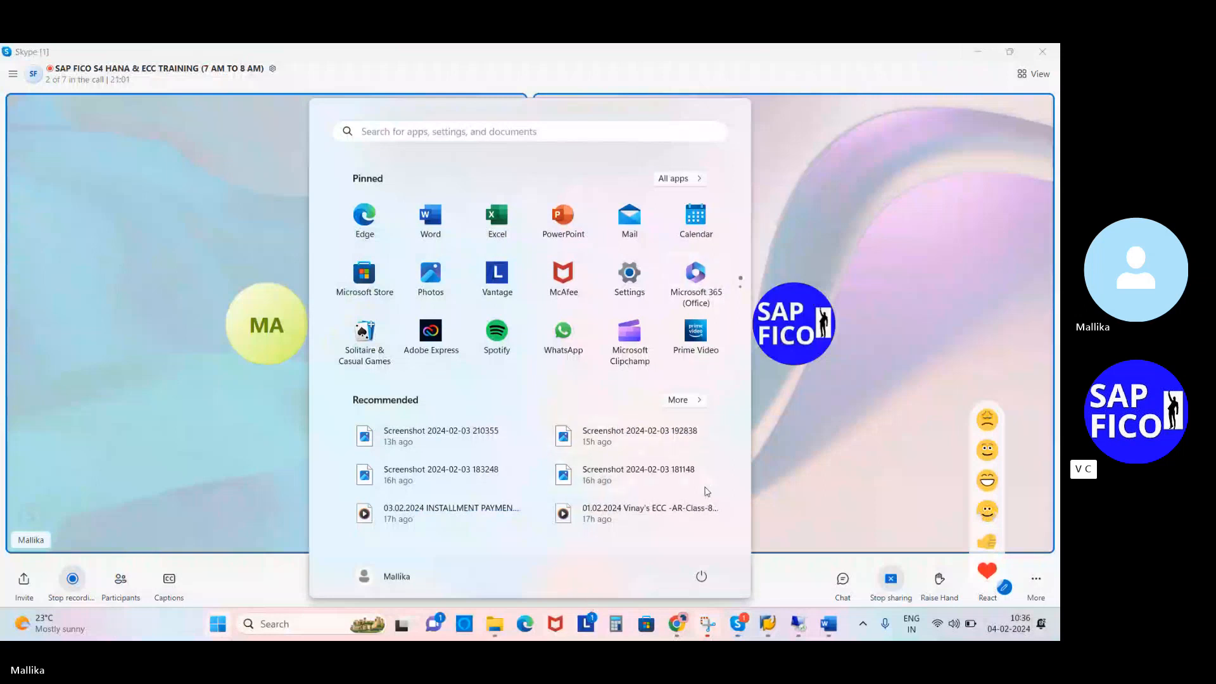
{"action": "left_click", "coordinate": [782, 111]}
{"action": "left_click", "coordinate": [799, 625]}
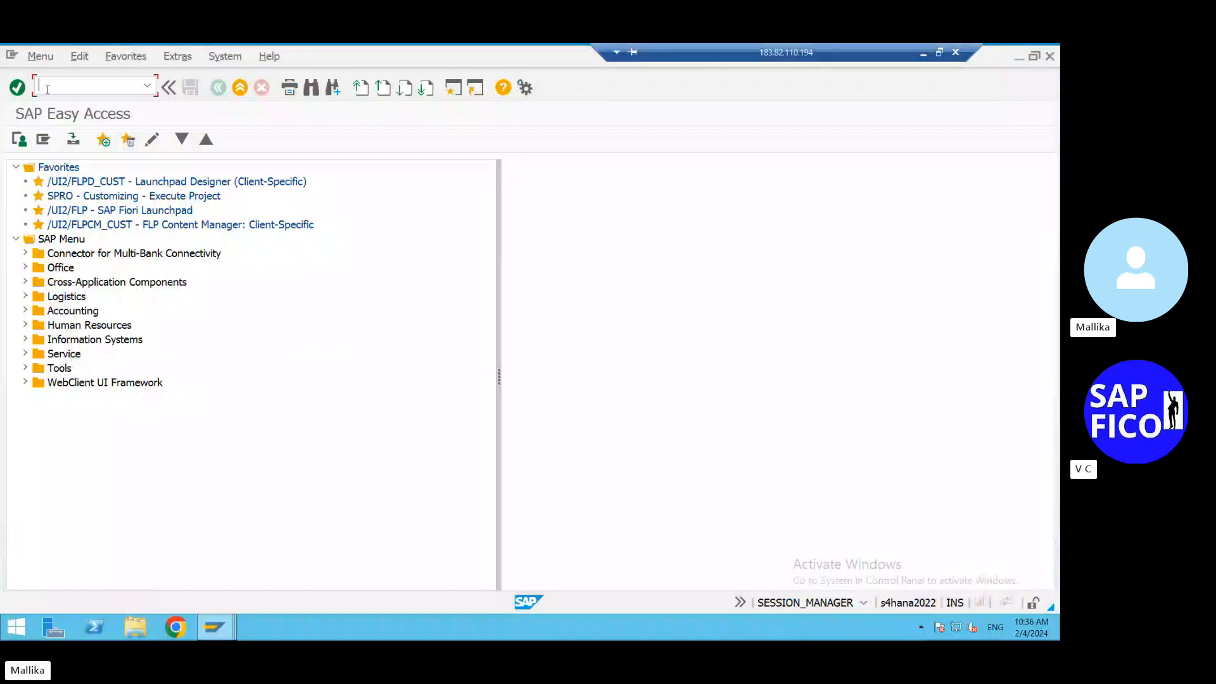
{"action": "type", "text": "/NF-53"}
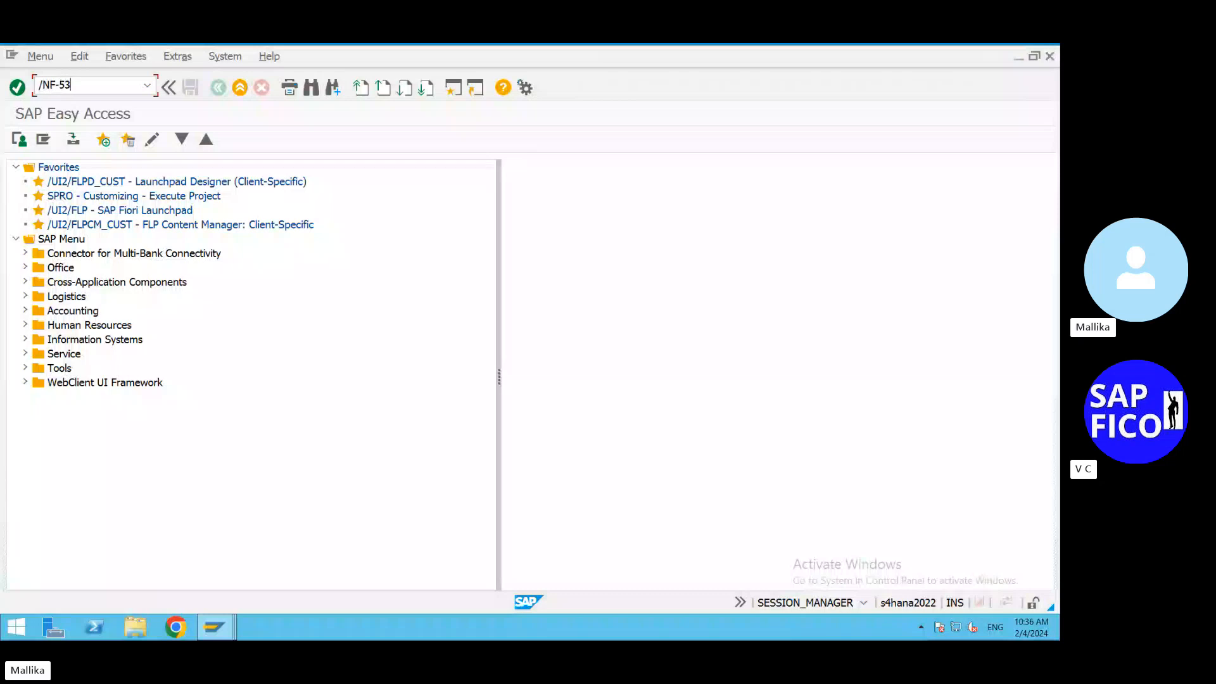
{"action": "key", "text": "Return"}
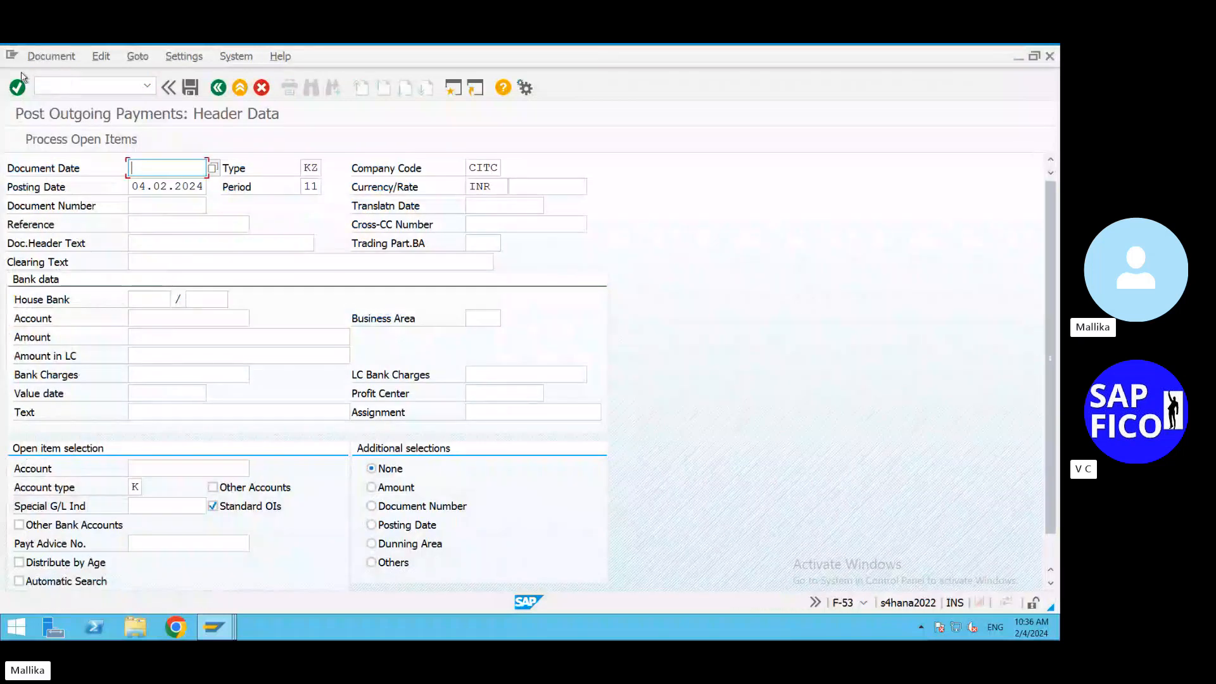
Set both the document date and the posting date to 06.02.2024
{"action": "left_click", "coordinate": [213, 168]}
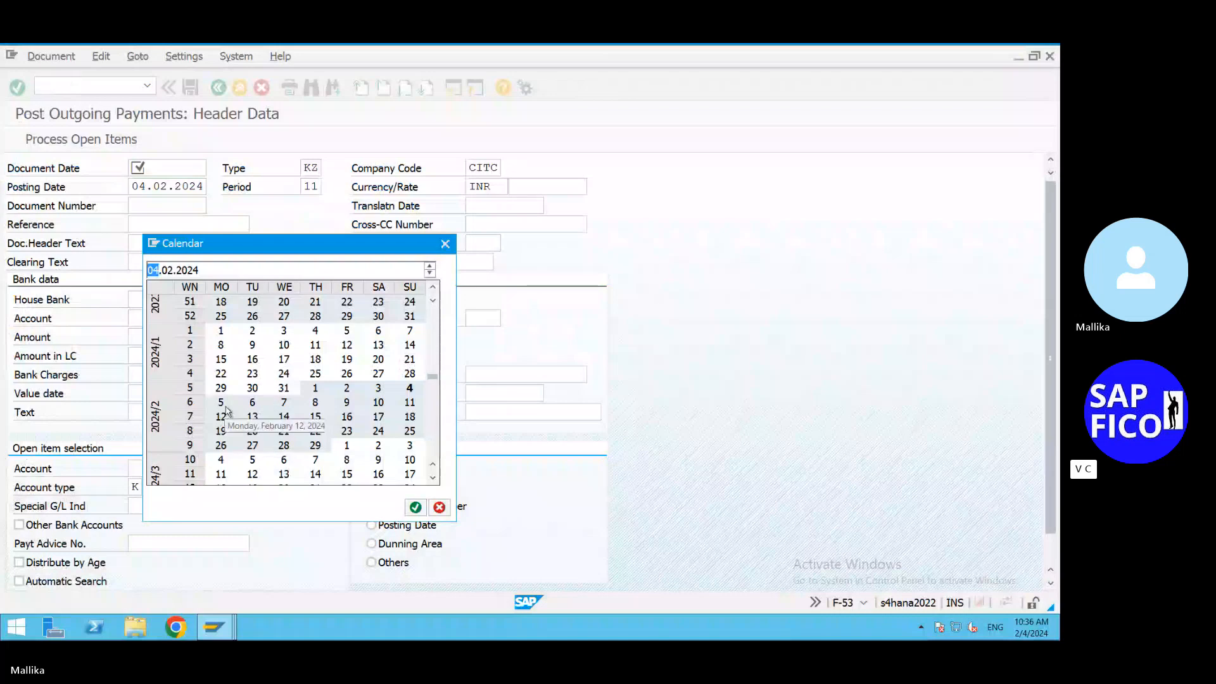
{"action": "double_click", "coordinate": [252, 403]}
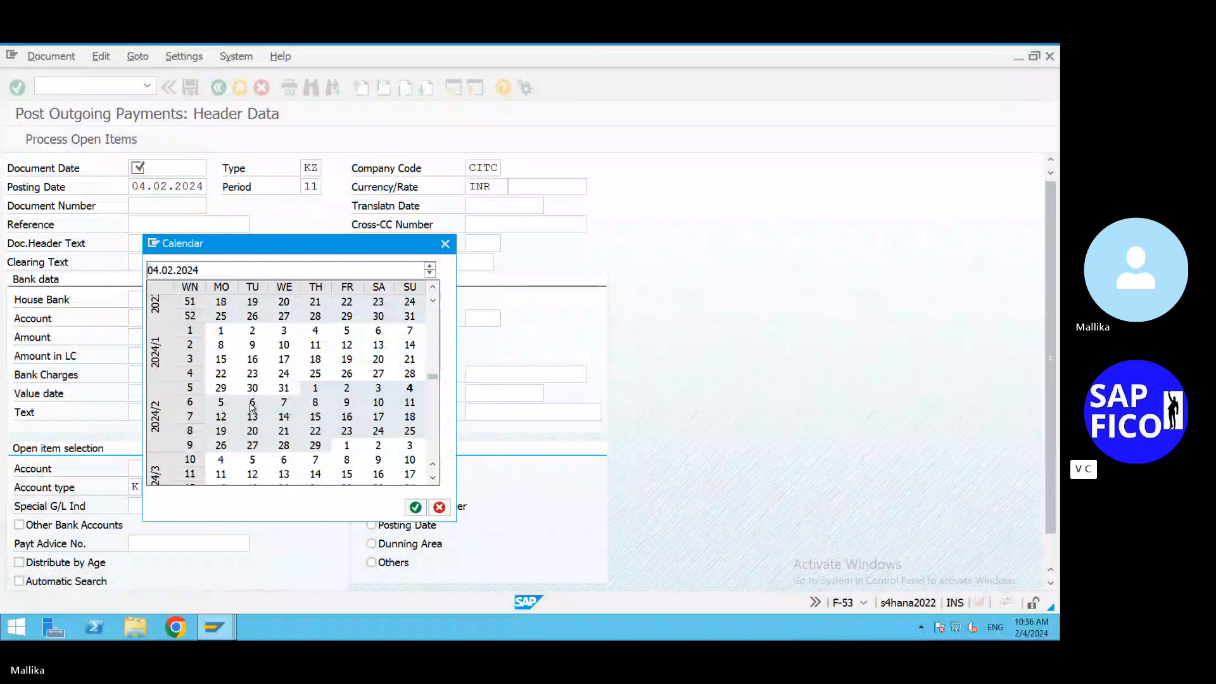
{"action": "left_click", "coordinate": [202, 187]}
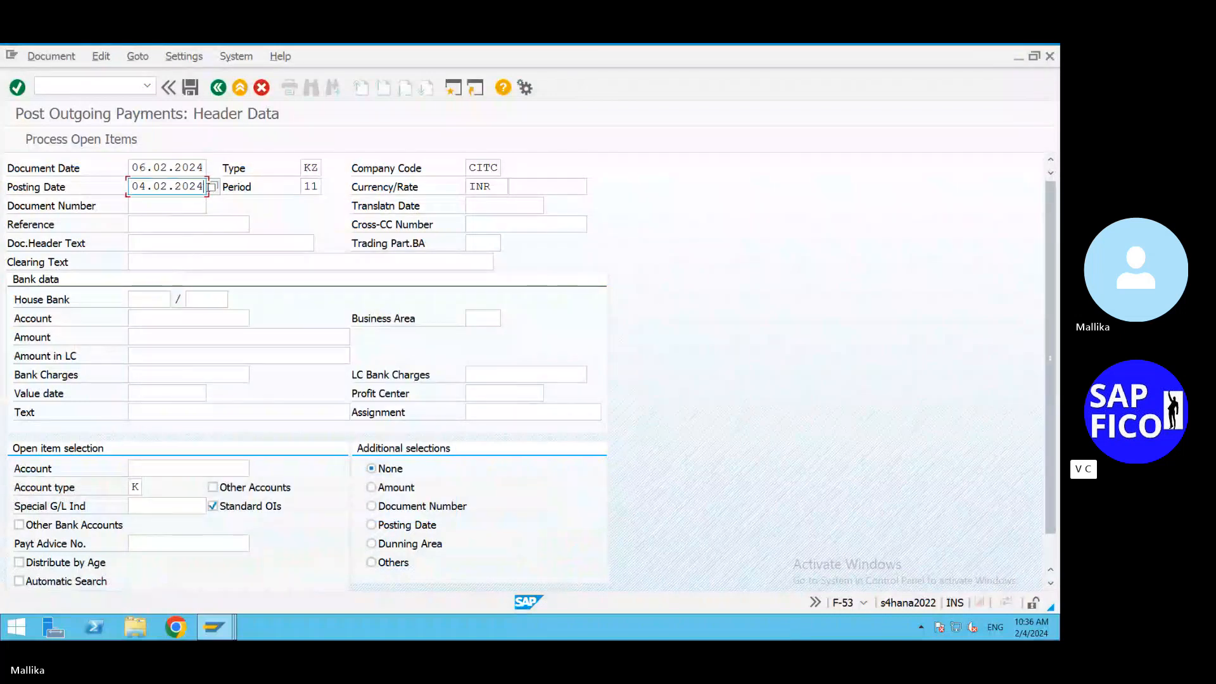
{"action": "left_click", "coordinate": [211, 187]}
{"action": "double_click", "coordinate": [252, 403]}
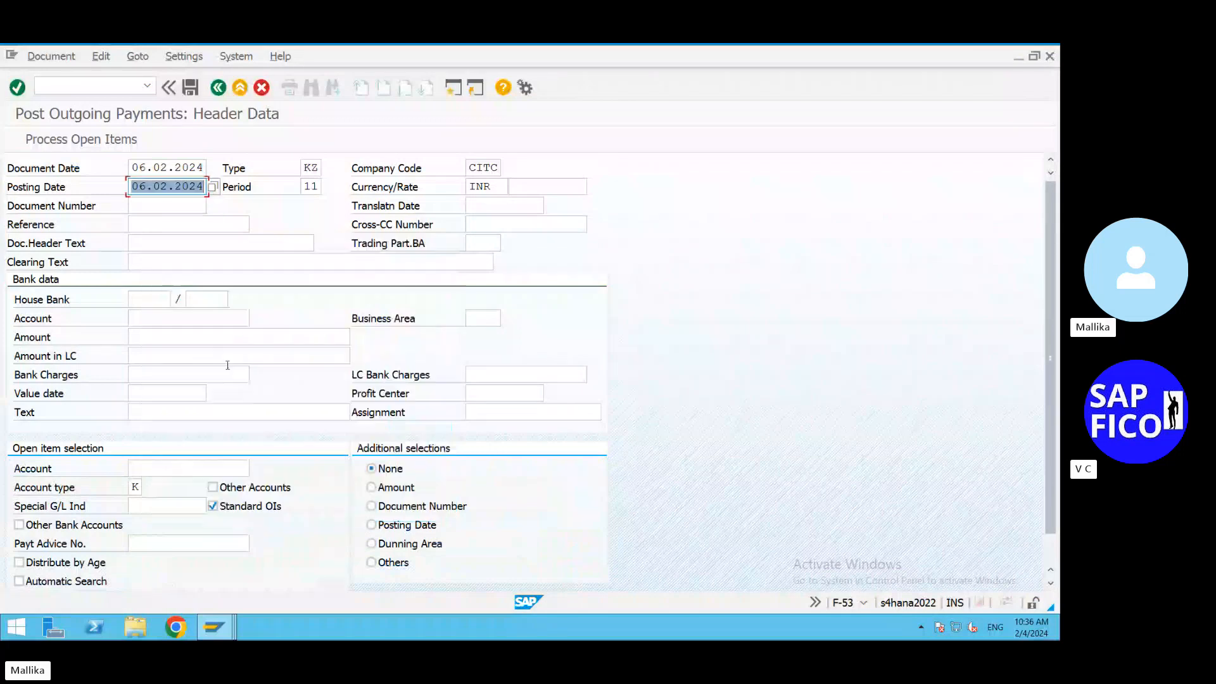
Enter VENDOR INVOICE CLEARING as the clearing text and copy it into the document header text and the bank data text
{"action": "left_click", "coordinate": [147, 262]}
{"action": "type", "text": "V"}
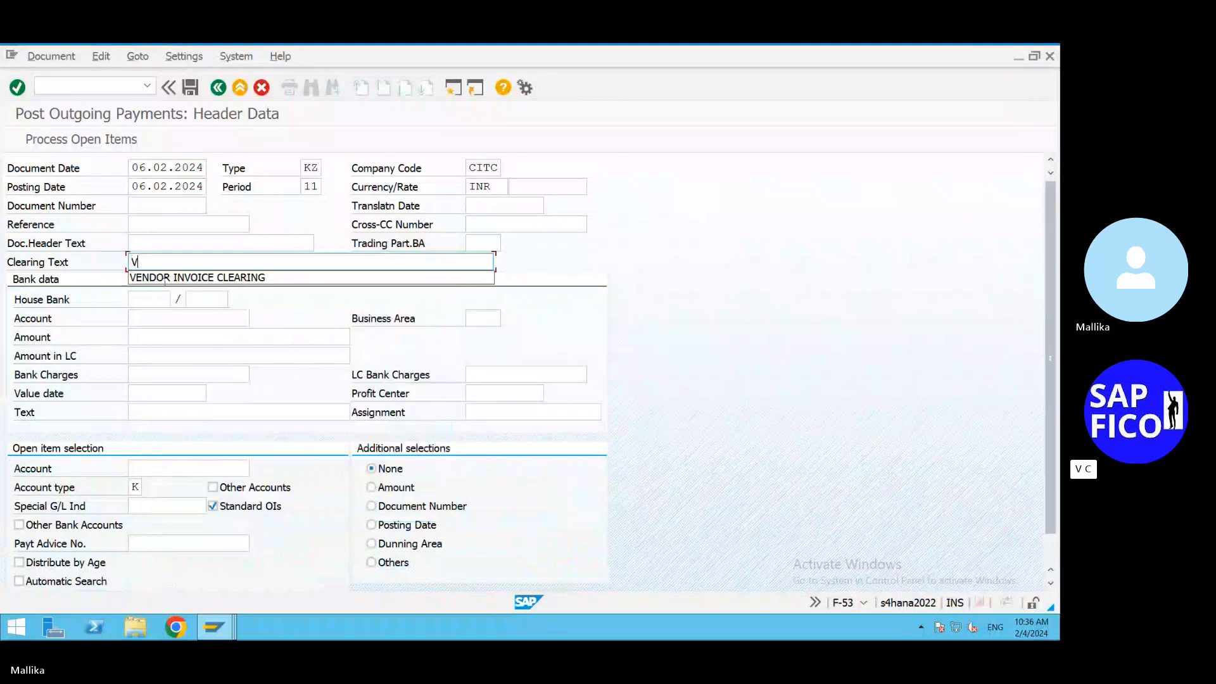
{"action": "left_click", "coordinate": [228, 277]}
{"action": "left_click_drag", "start_coordinate": [272, 262], "coordinate": [14, 275]}
{"action": "key", "text": "ctrl+c"}
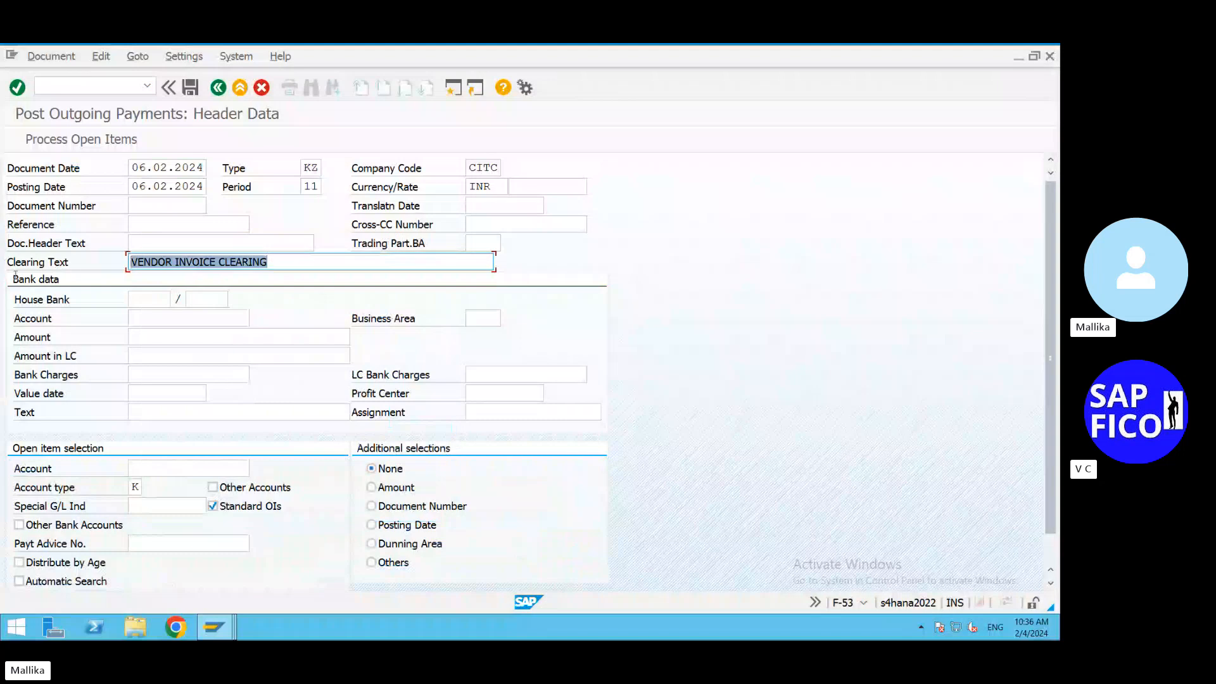
{"action": "left_click", "coordinate": [84, 262]}
{"action": "left_click", "coordinate": [147, 243]}
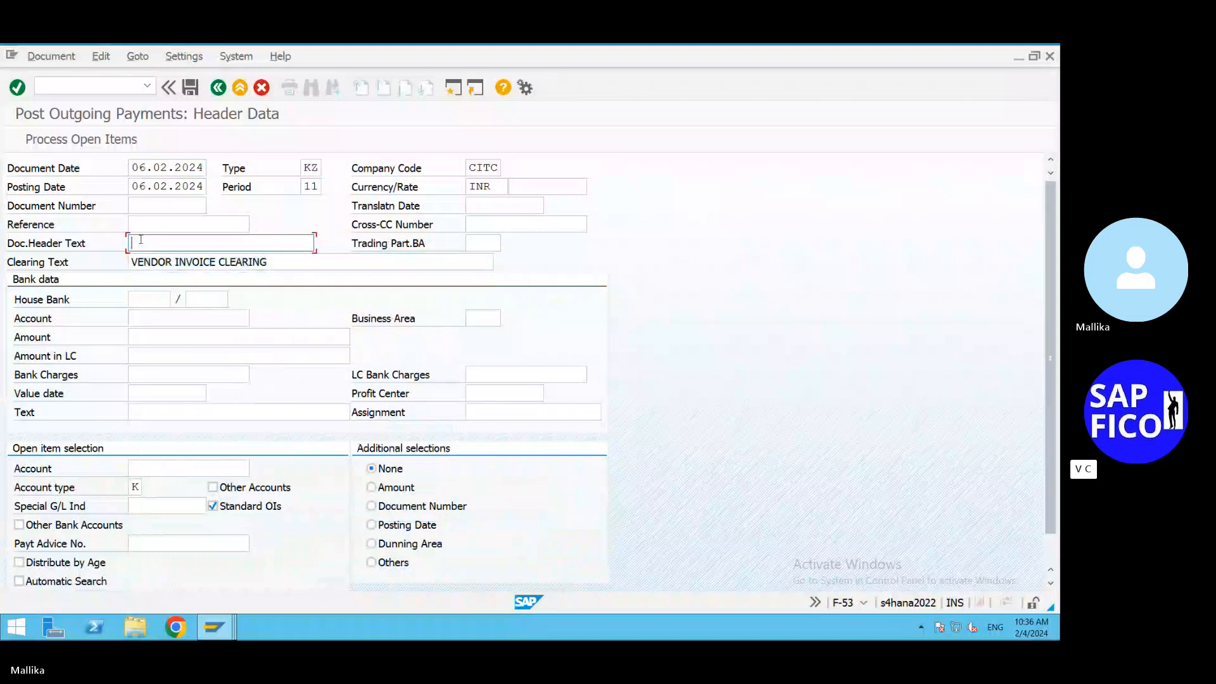
{"action": "key", "text": "ctrl+v"}
{"action": "left_click", "coordinate": [160, 410]}
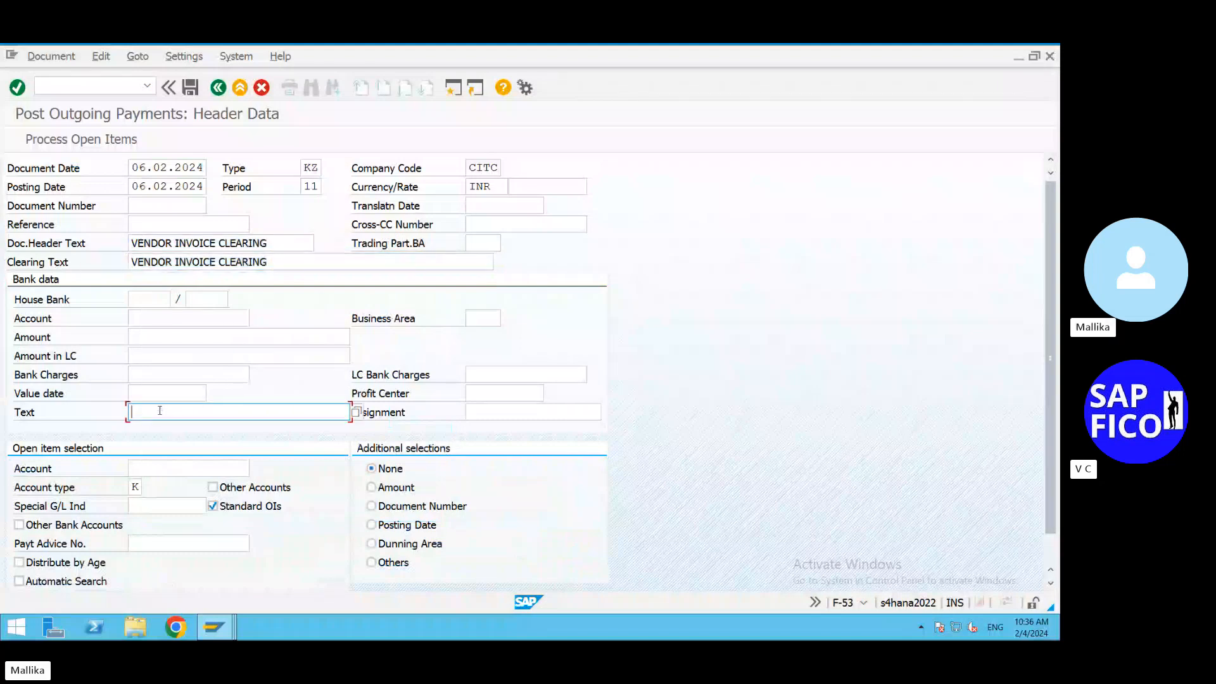
{"action": "key", "text": "ctrl+v"}
Fill in the bank data with the bank G/L account and amount 100000, and enter the vendor account for open item selection
{"action": "left_click", "coordinate": [143, 319]}
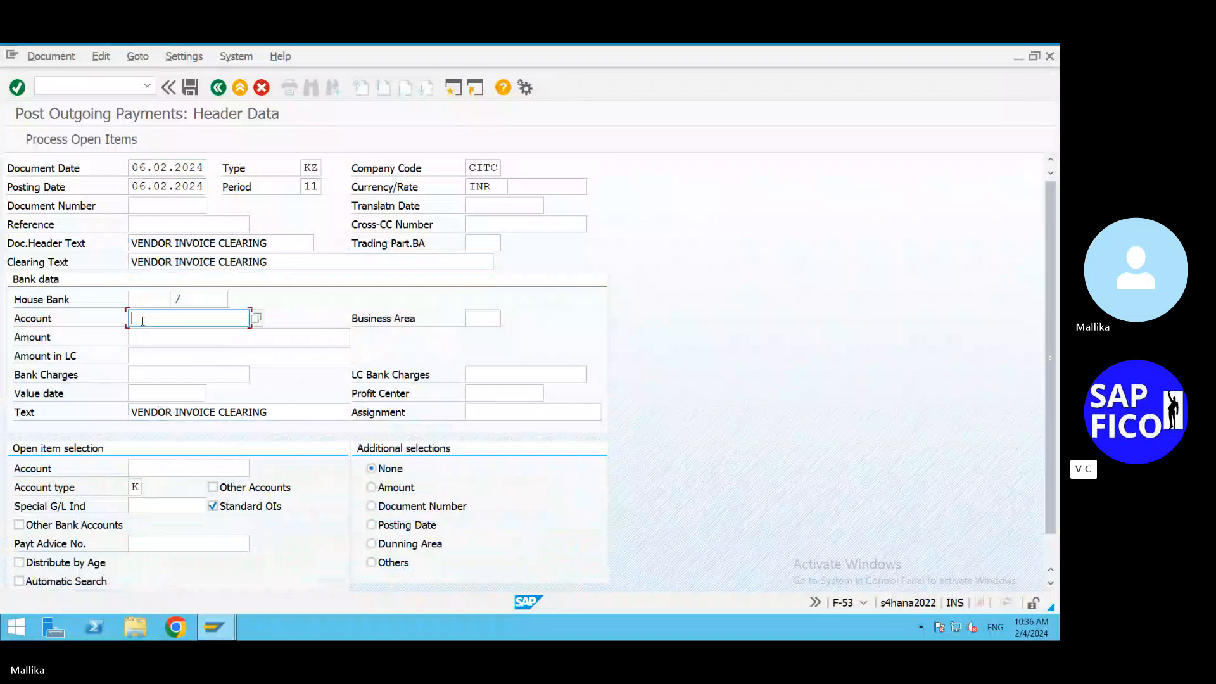
{"action": "type", "text": "2"}
{"action": "left_click", "coordinate": [165, 335]}
{"action": "left_click", "coordinate": [164, 337]}
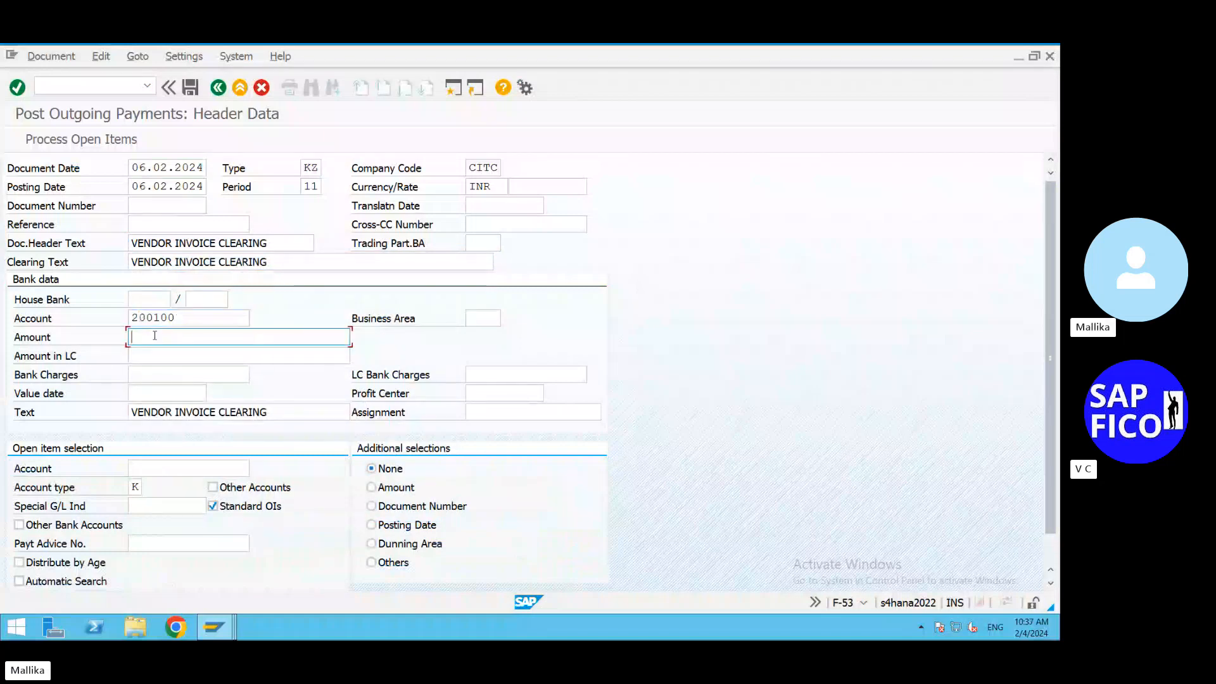
{"action": "type", "text": "1"}
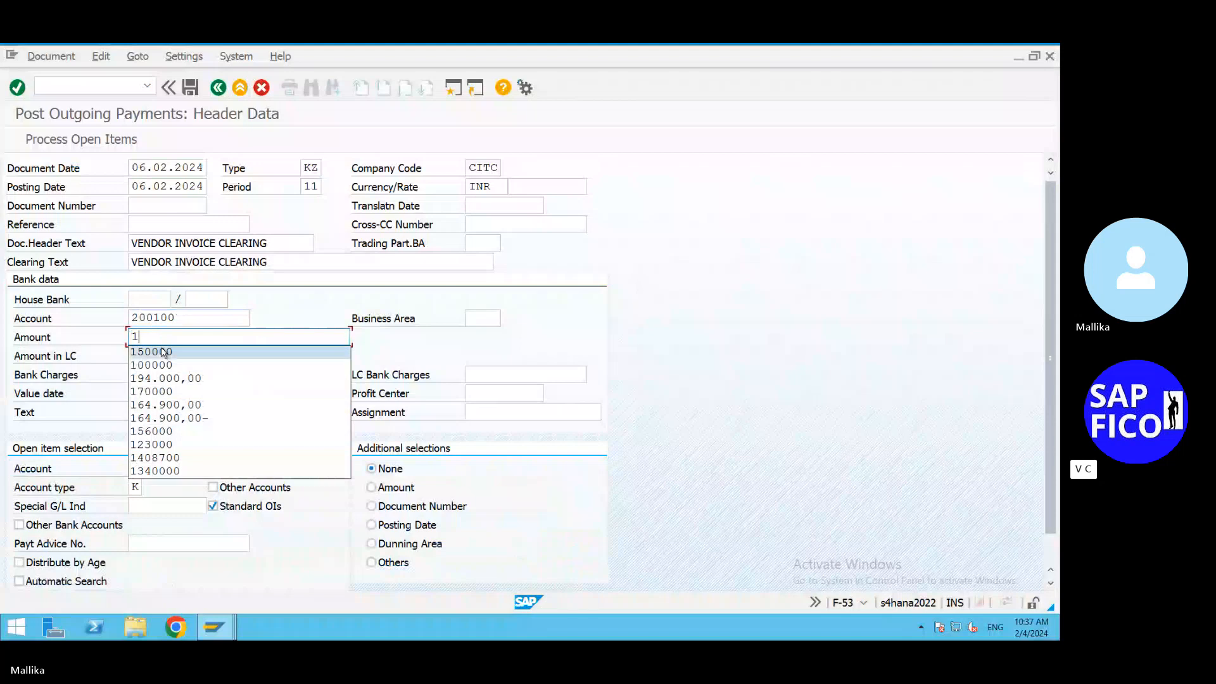
{"action": "left_click", "coordinate": [163, 367]}
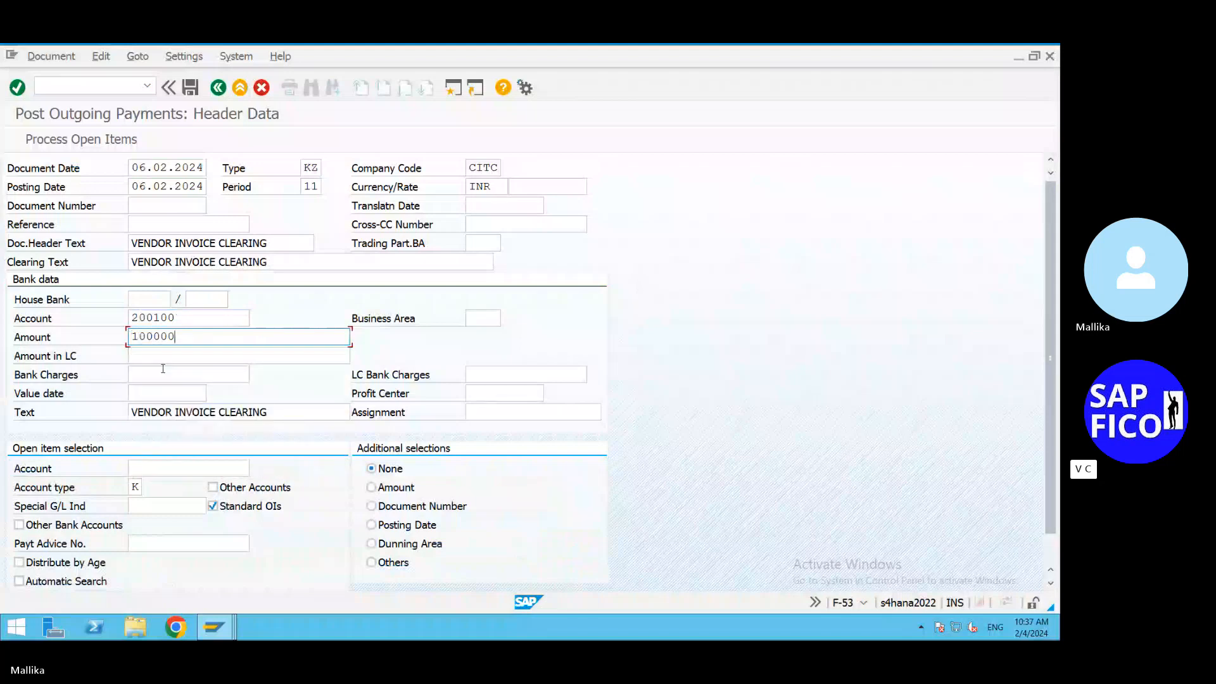
{"action": "left_click", "coordinate": [226, 469]}
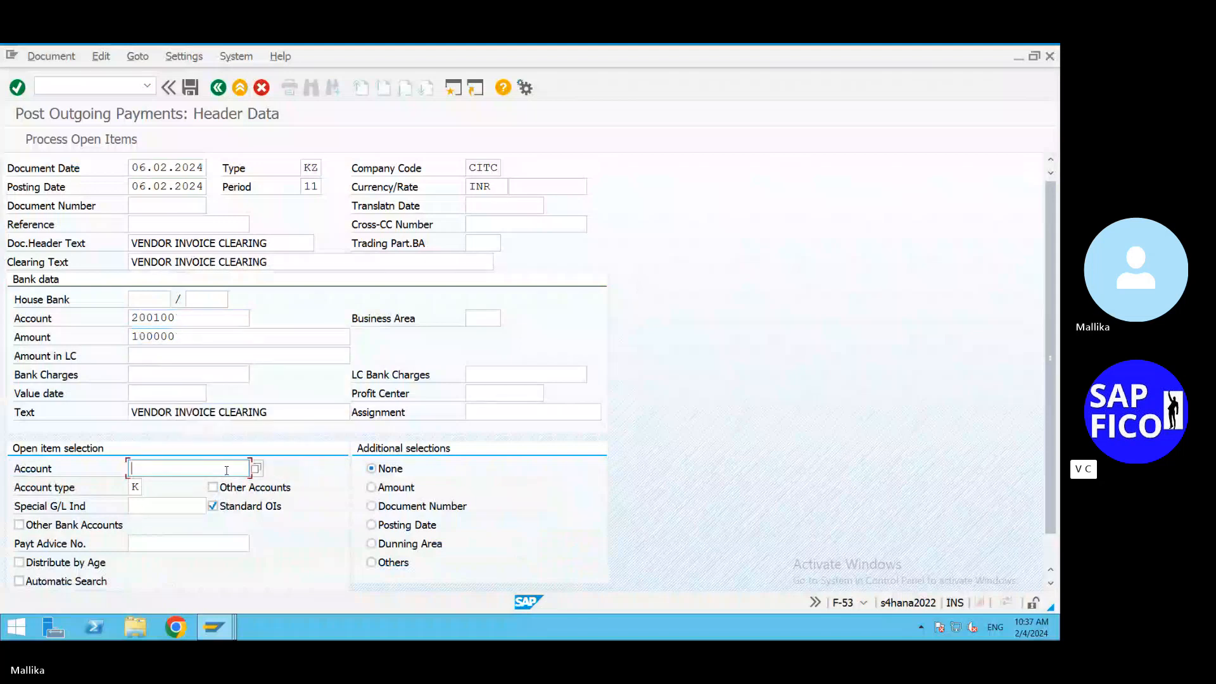
{"action": "type", "text": "9"}
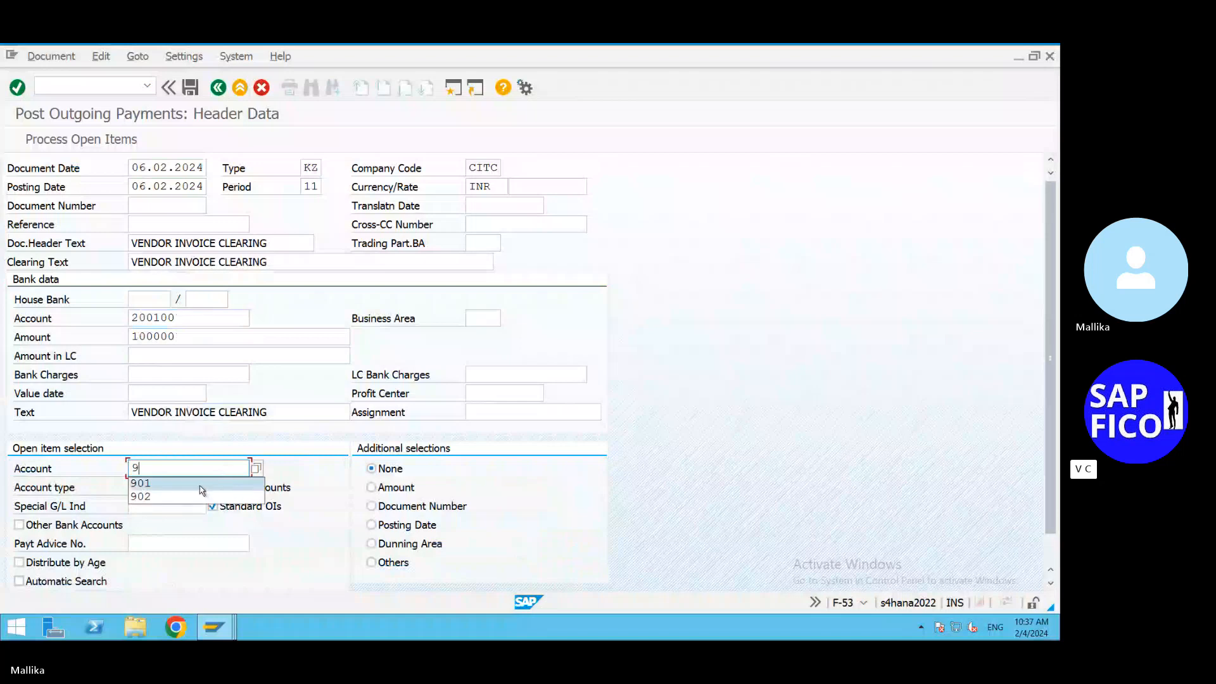
{"action": "left_click", "coordinate": [201, 484]}
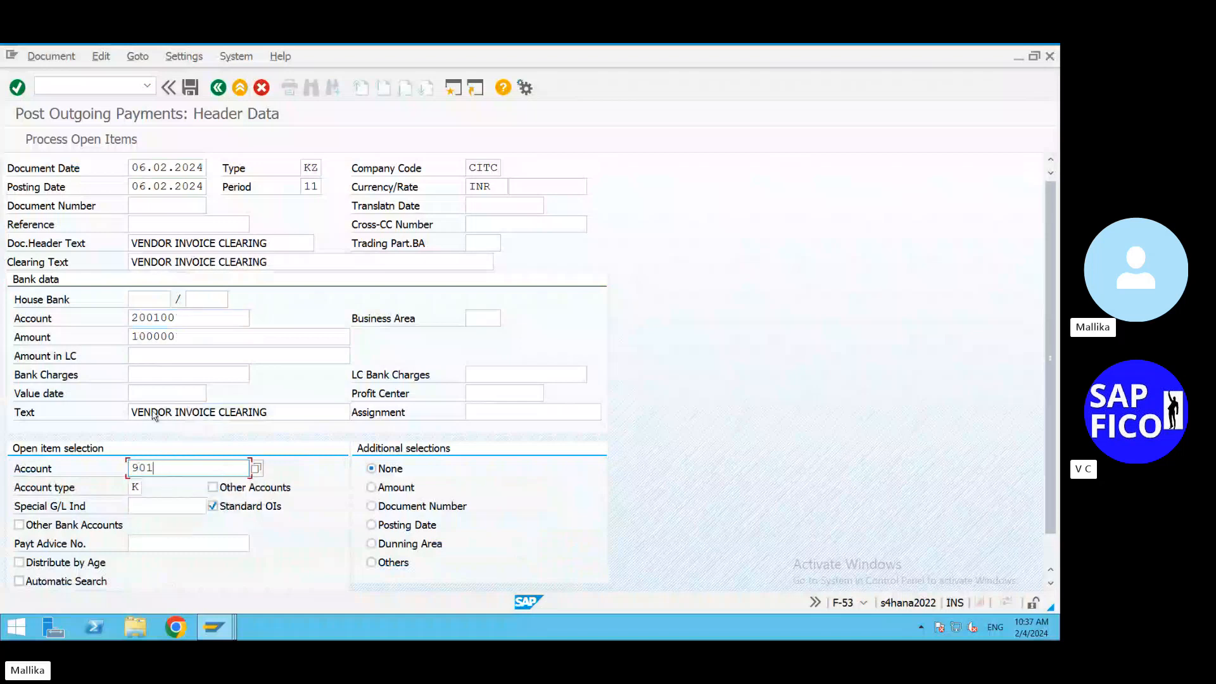
Try to process the open items and view the detailed help for the document date message
{"action": "left_click", "coordinate": [88, 144]}
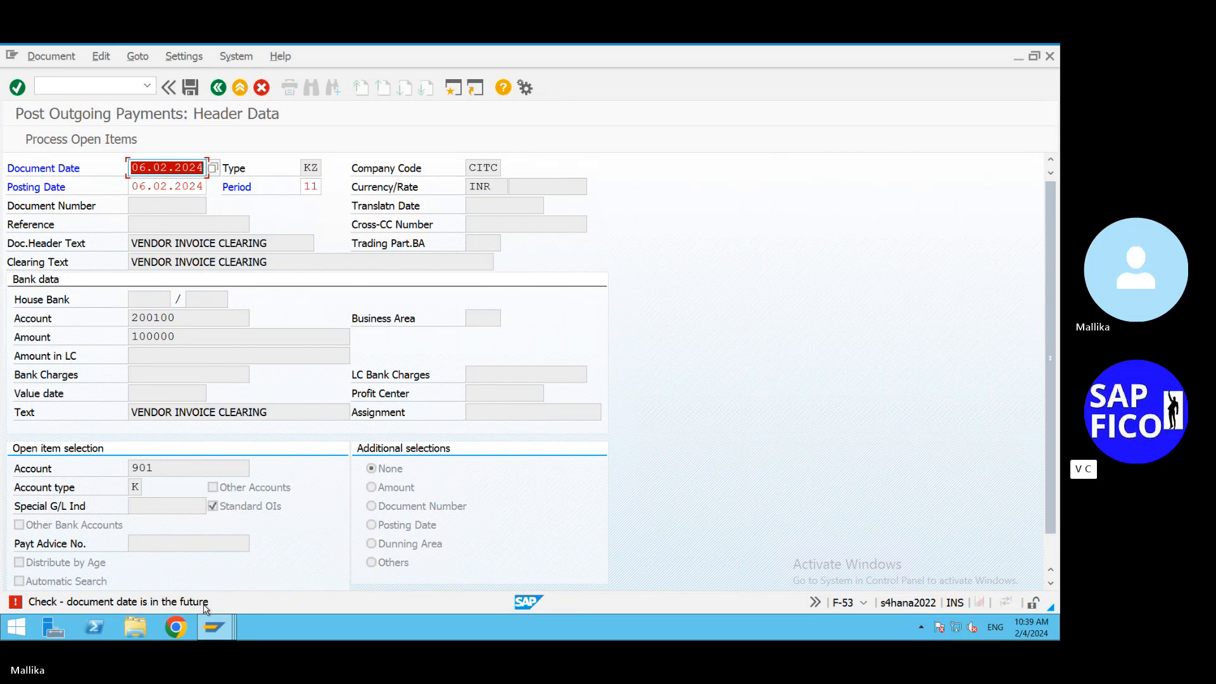
{"action": "left_click", "coordinate": [20, 601]}
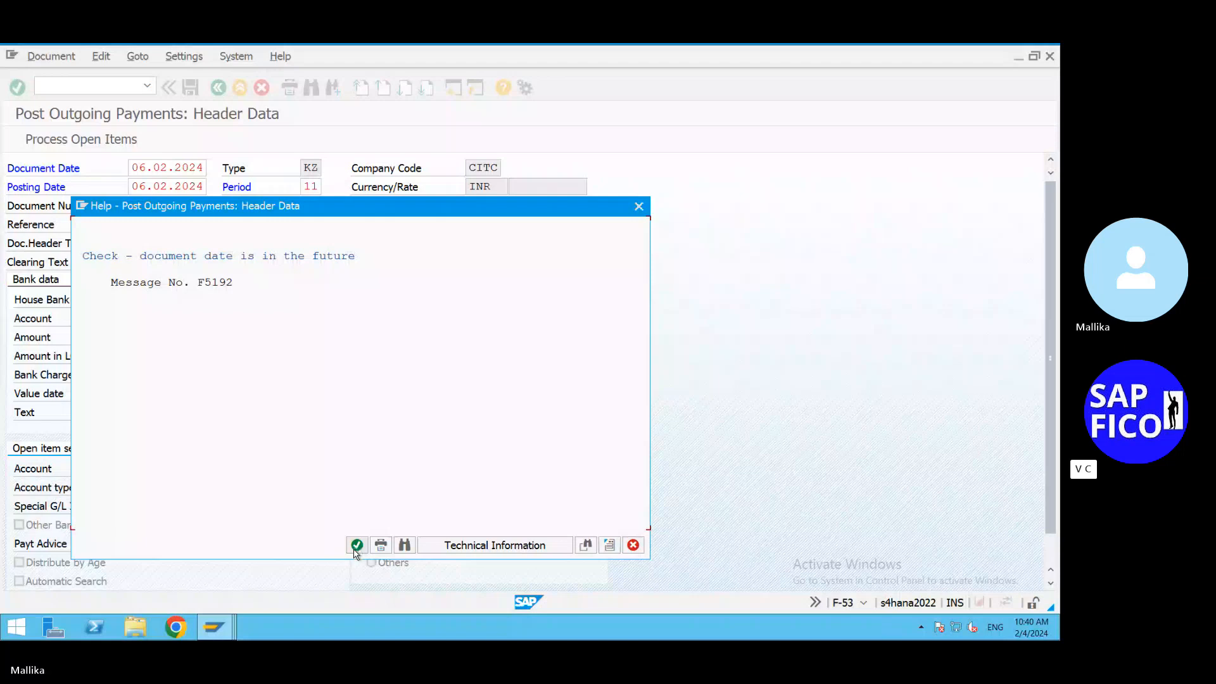
{"action": "left_click", "coordinate": [356, 545]}
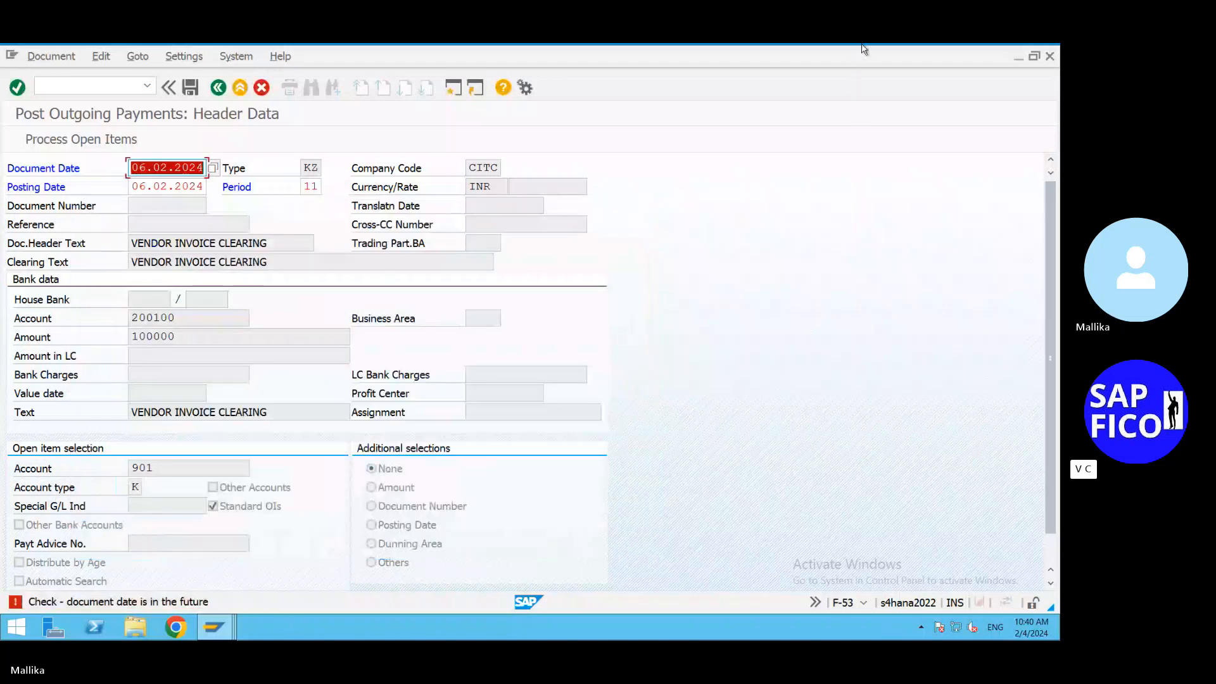
Minimize the remote SAP session and open Notepad on the local computer
{"action": "mouse_move", "coordinate": [869, 50]}
{"action": "left_click", "coordinate": [921, 53]}
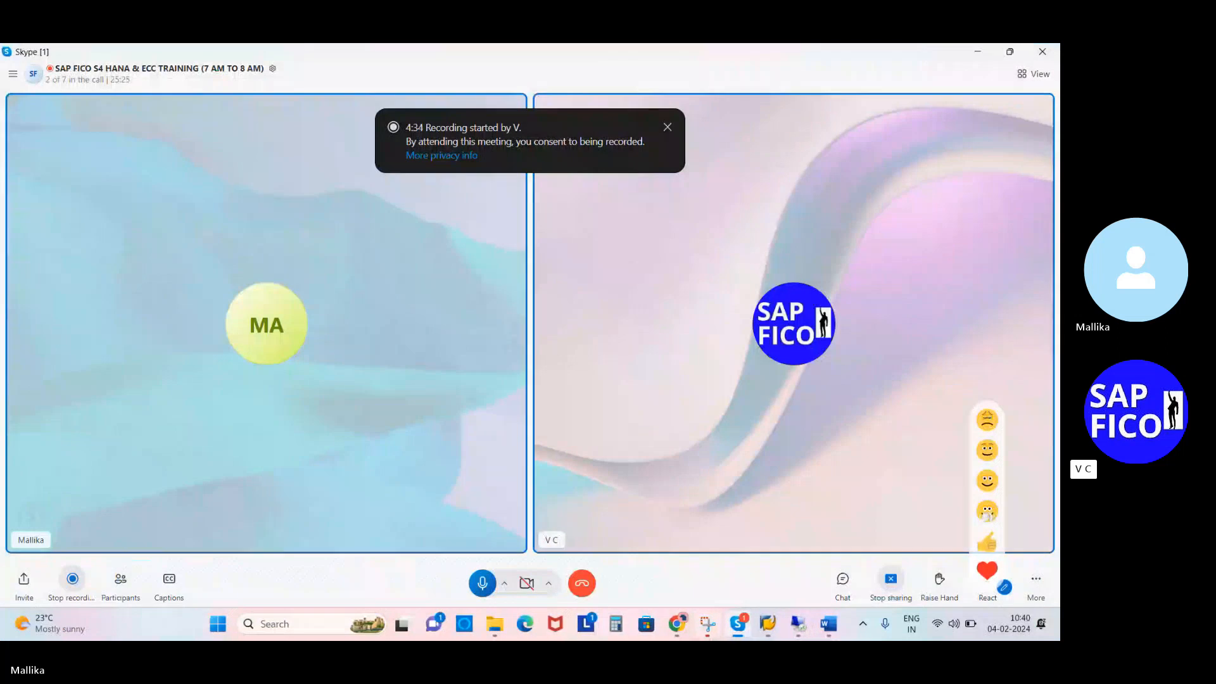
{"action": "left_click", "coordinate": [217, 624]}
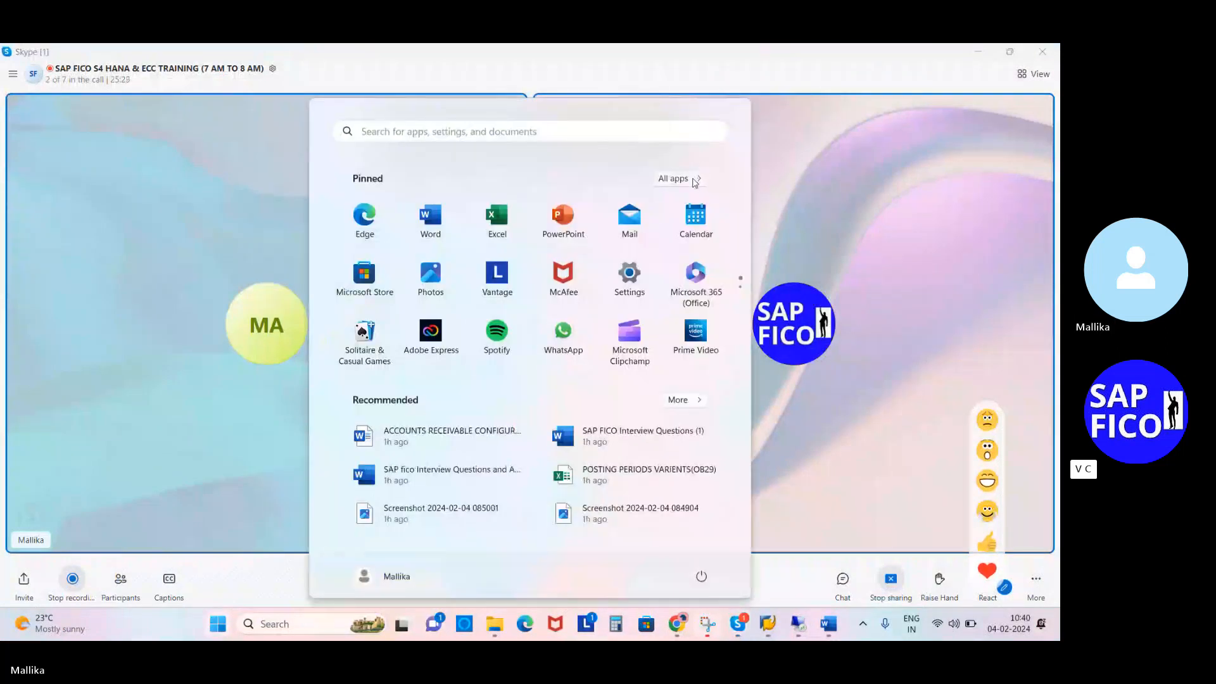
{"action": "left_click", "coordinate": [694, 182]}
{"action": "scroll", "coordinate": [500, 405], "scroll_direction": "down", "scroll_amount": 10}
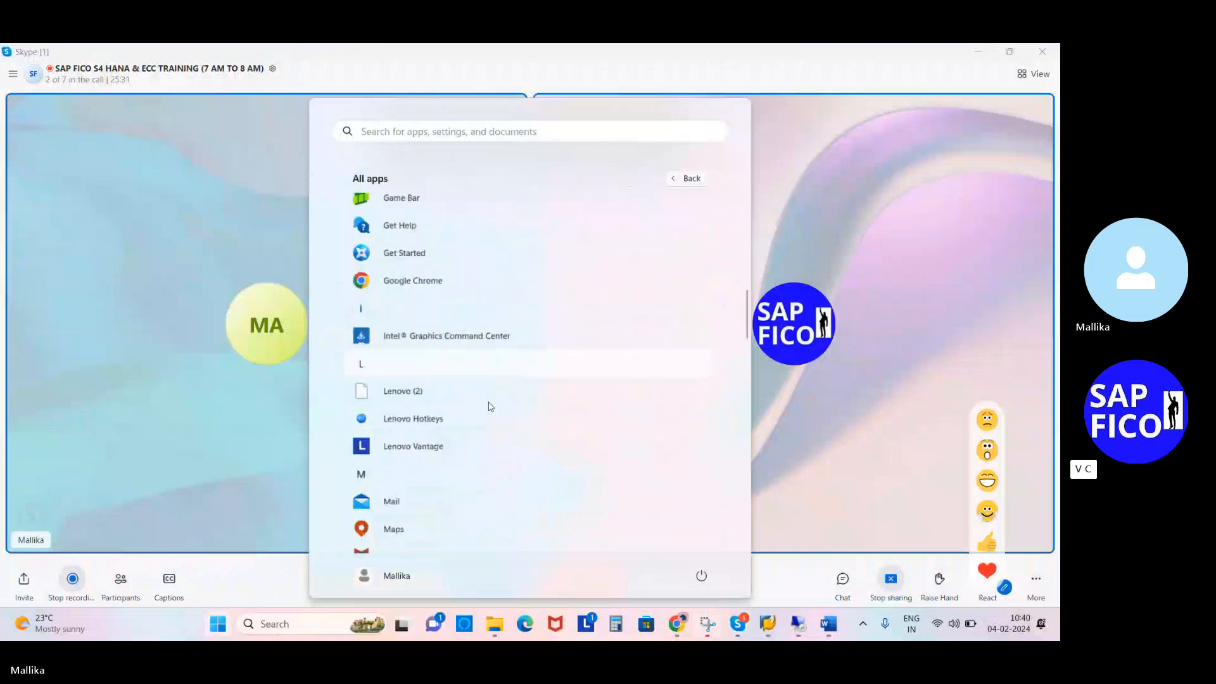
{"action": "scroll", "coordinate": [490, 406], "scroll_direction": "down", "scroll_amount": 6}
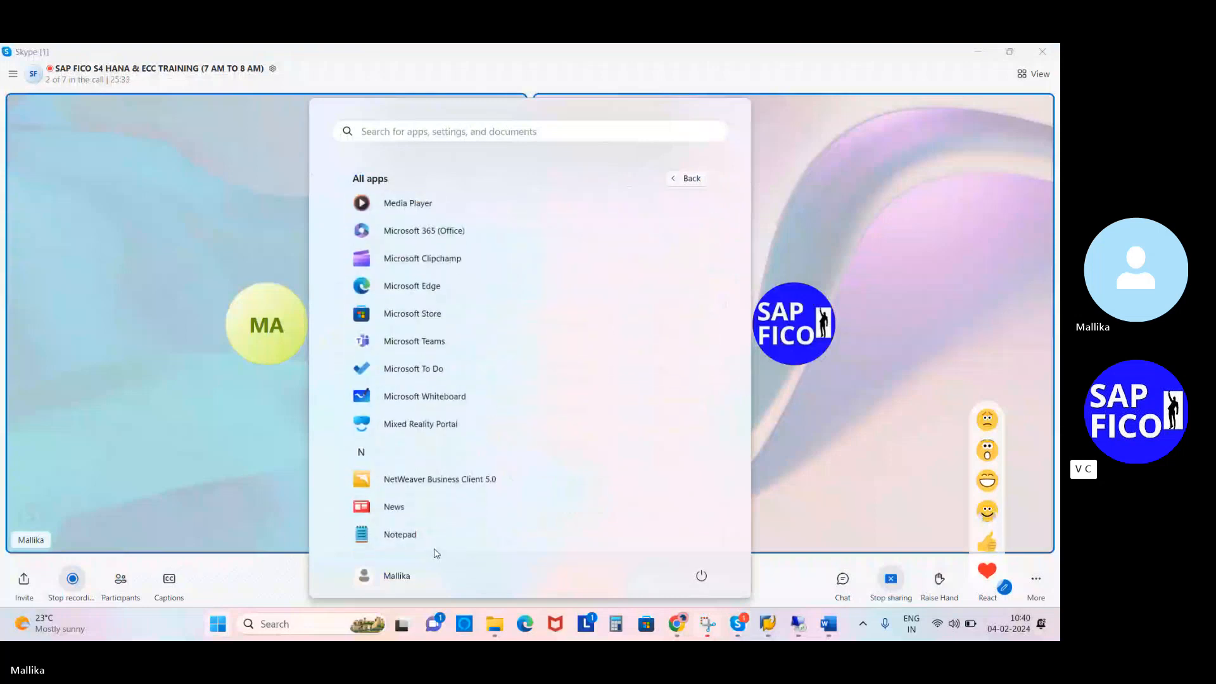
{"action": "left_click", "coordinate": [424, 538]}
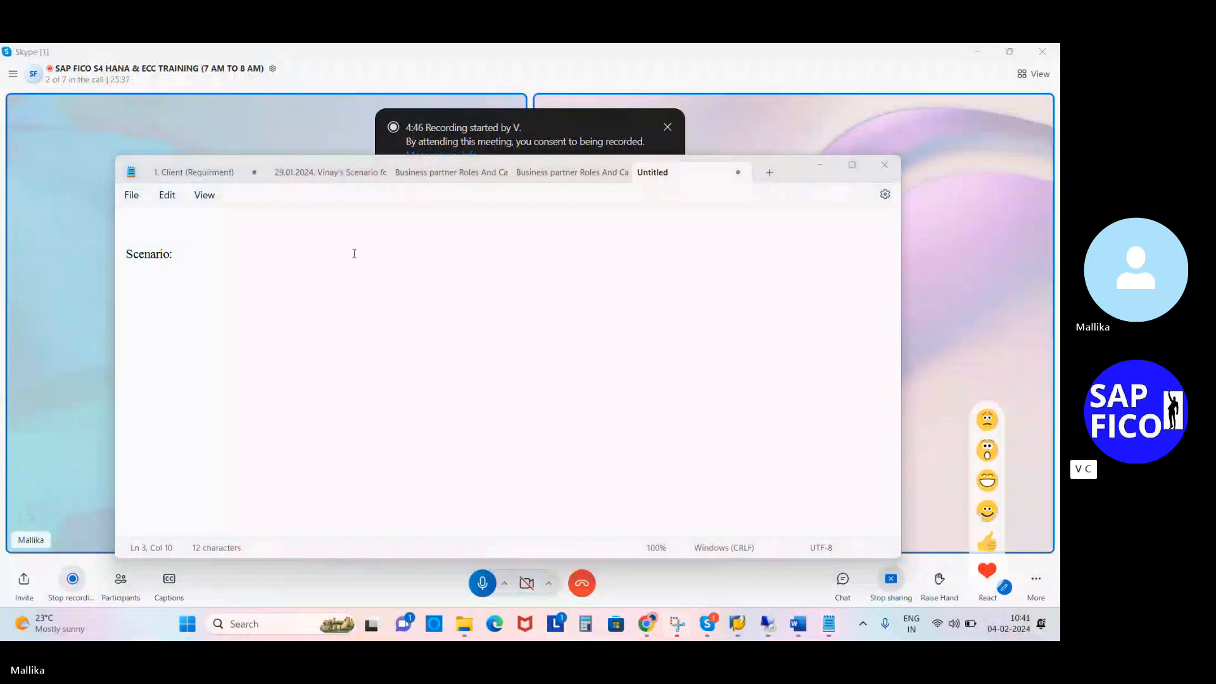
Add the word "Check" after "Scenario:" in the untitled note
{"action": "left_click", "coordinate": [191, 252]}
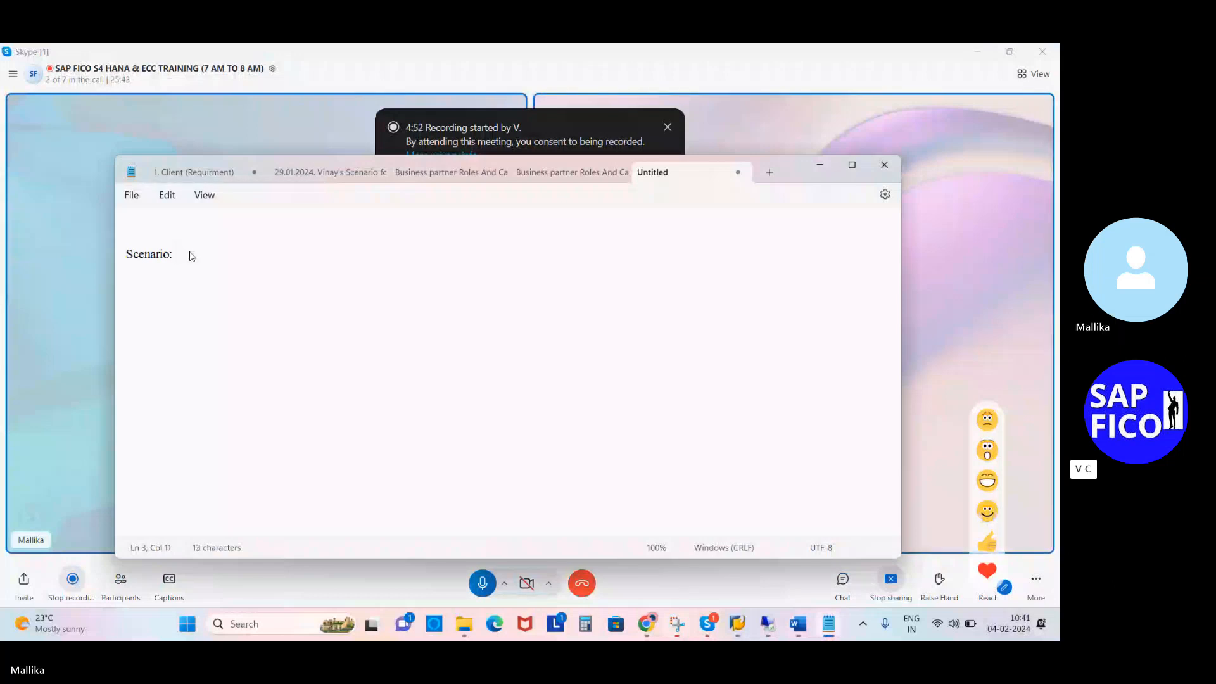
{"action": "type", "text": "c"}
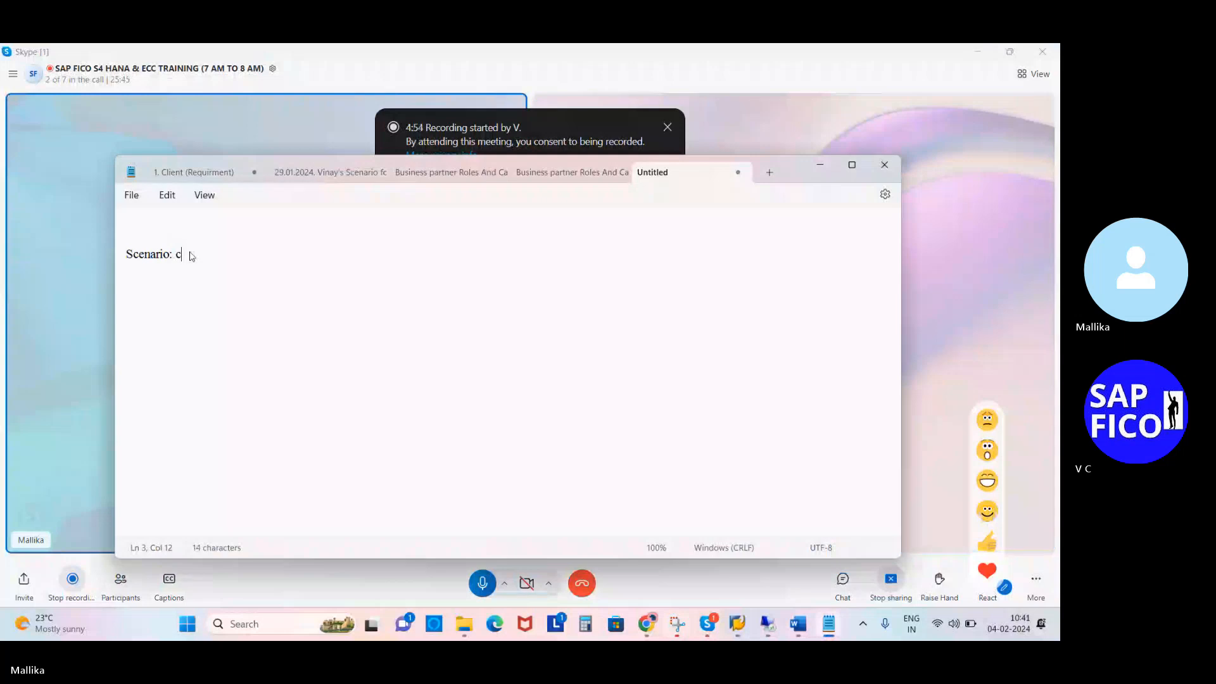
{"action": "key", "text": "BackSpace"}
{"action": "type", "text": "C"}
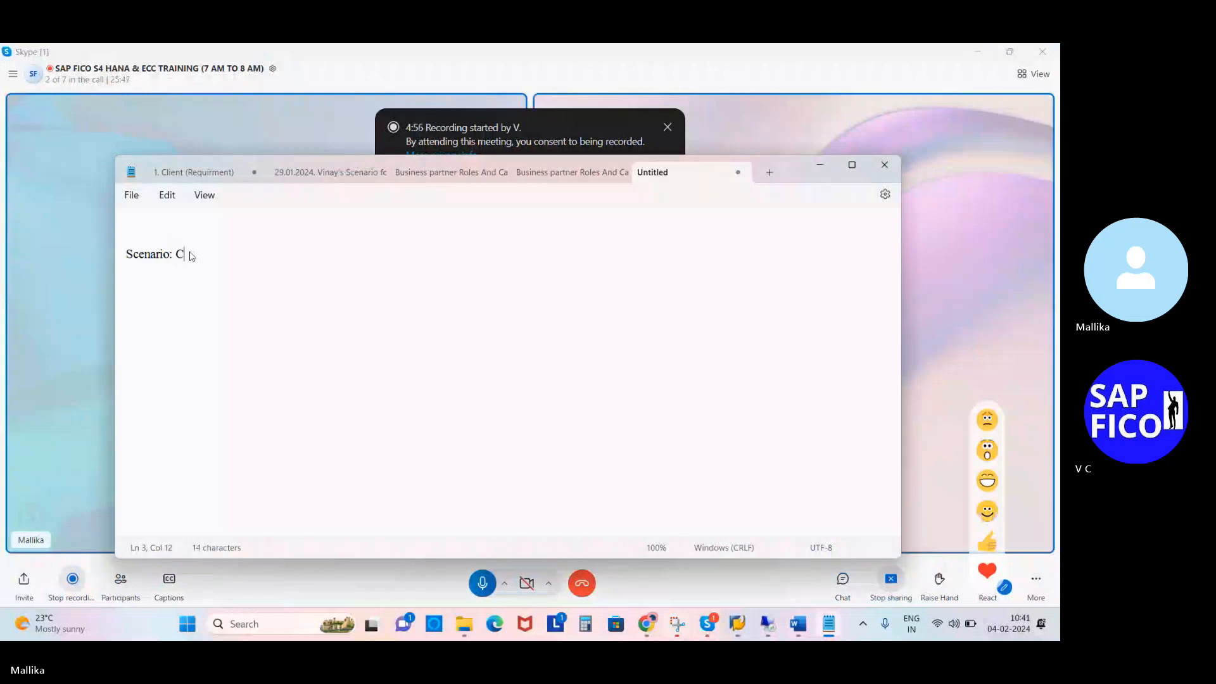
{"action": "type", "text": "heck"}
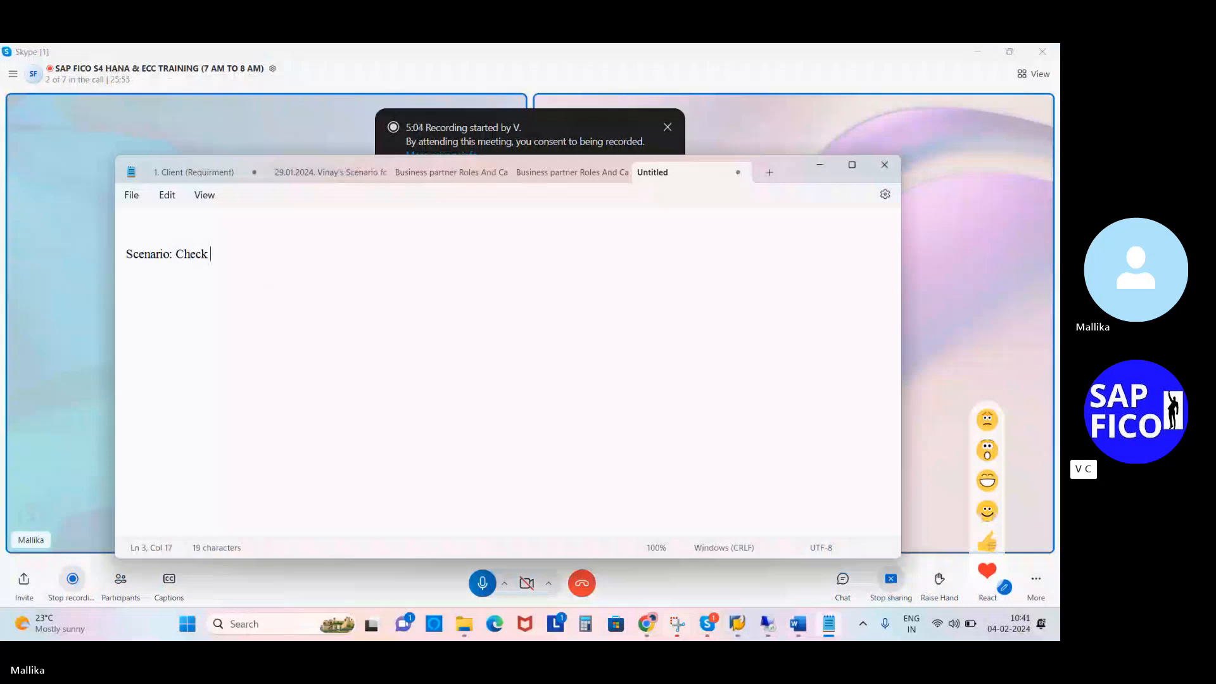
Return to the remote SAP session, reread the document date message's help, and switch back to the Notepad note
{"action": "left_click", "coordinate": [768, 625]}
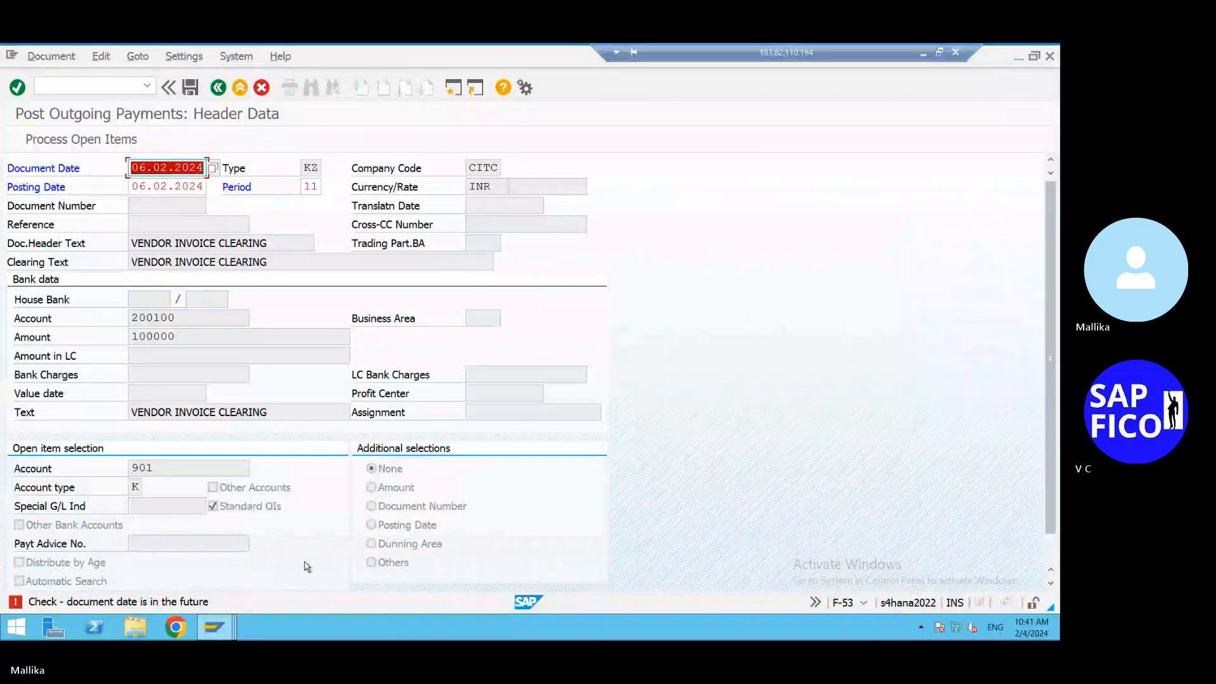
{"action": "left_click", "coordinate": [15, 604]}
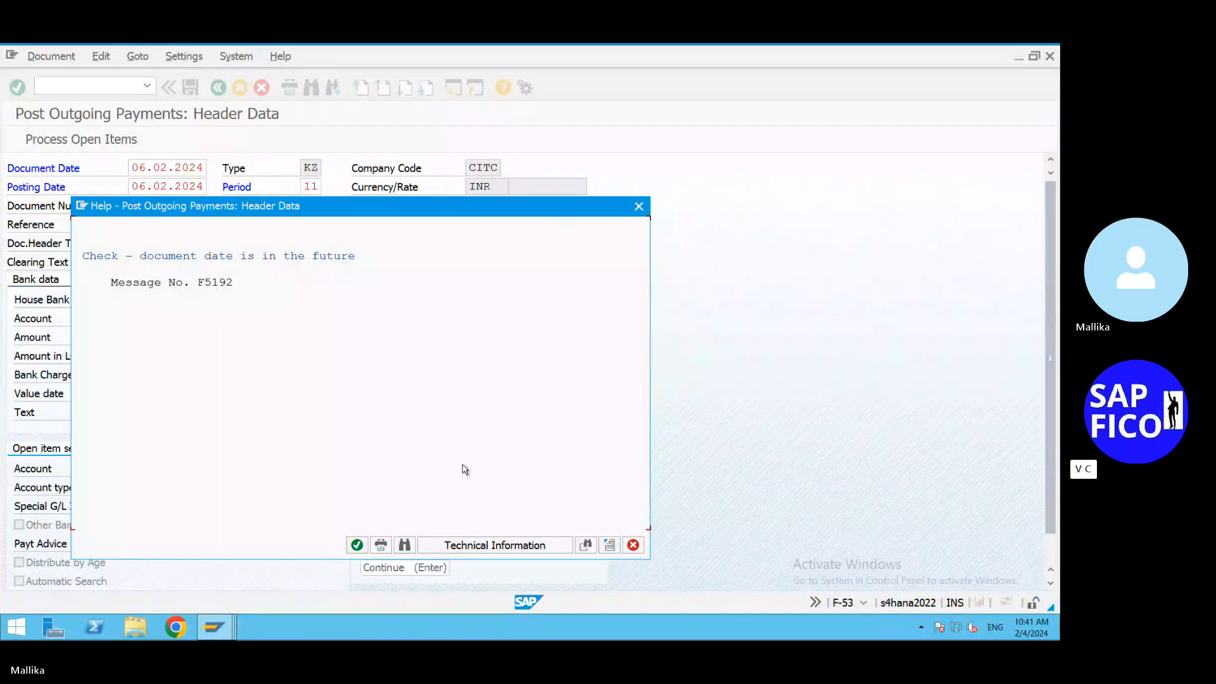
{"action": "key", "text": "Return"}
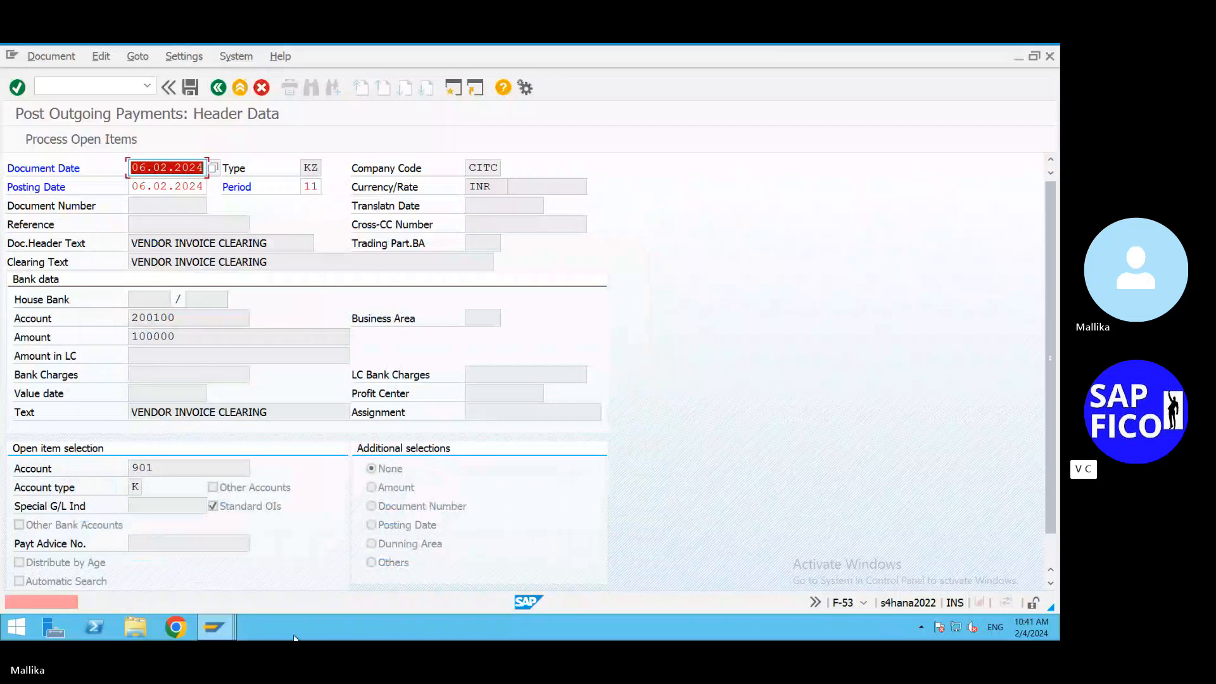
{"action": "left_click", "coordinate": [935, 53]}
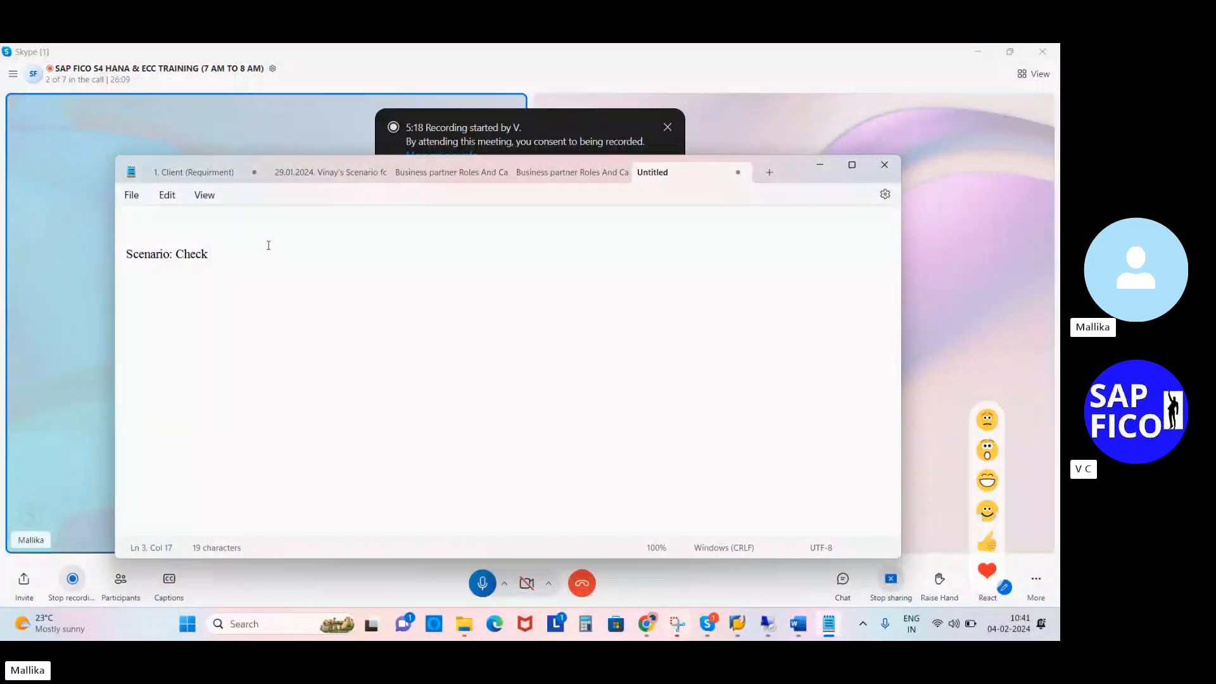
Complete the note's scenario line so it reads "Scenario: Check Document date is in the future"
{"action": "type", "text": "D"}
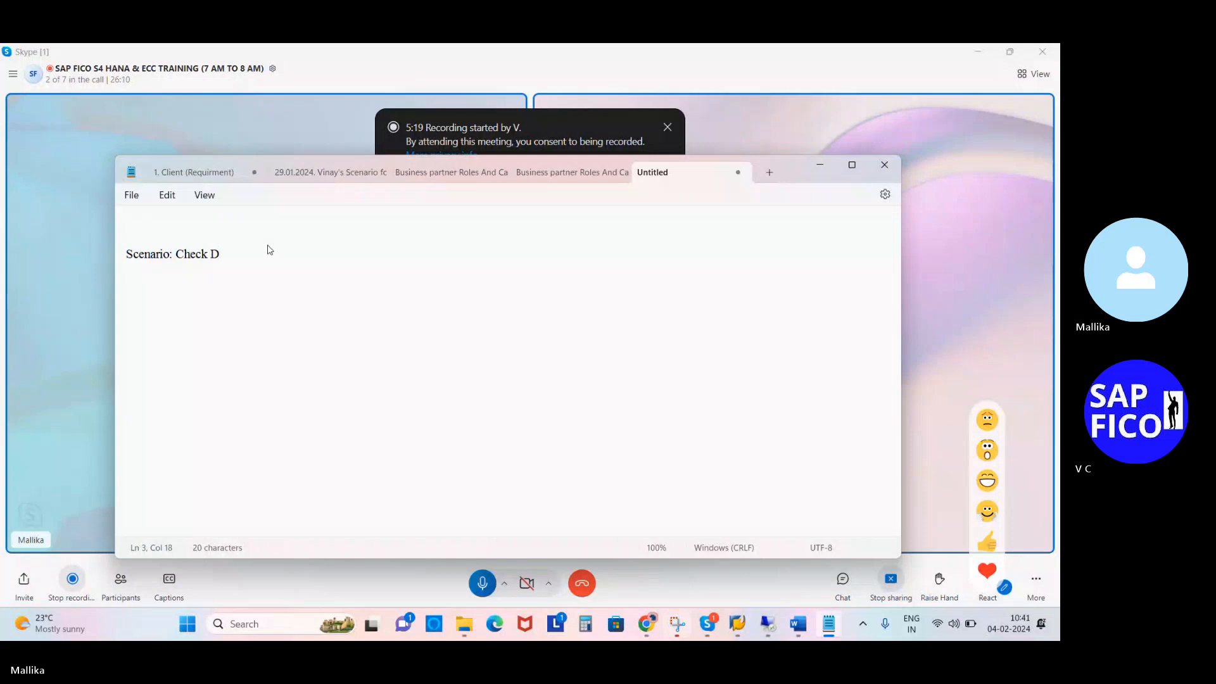
{"action": "type", "text": "ocument date"}
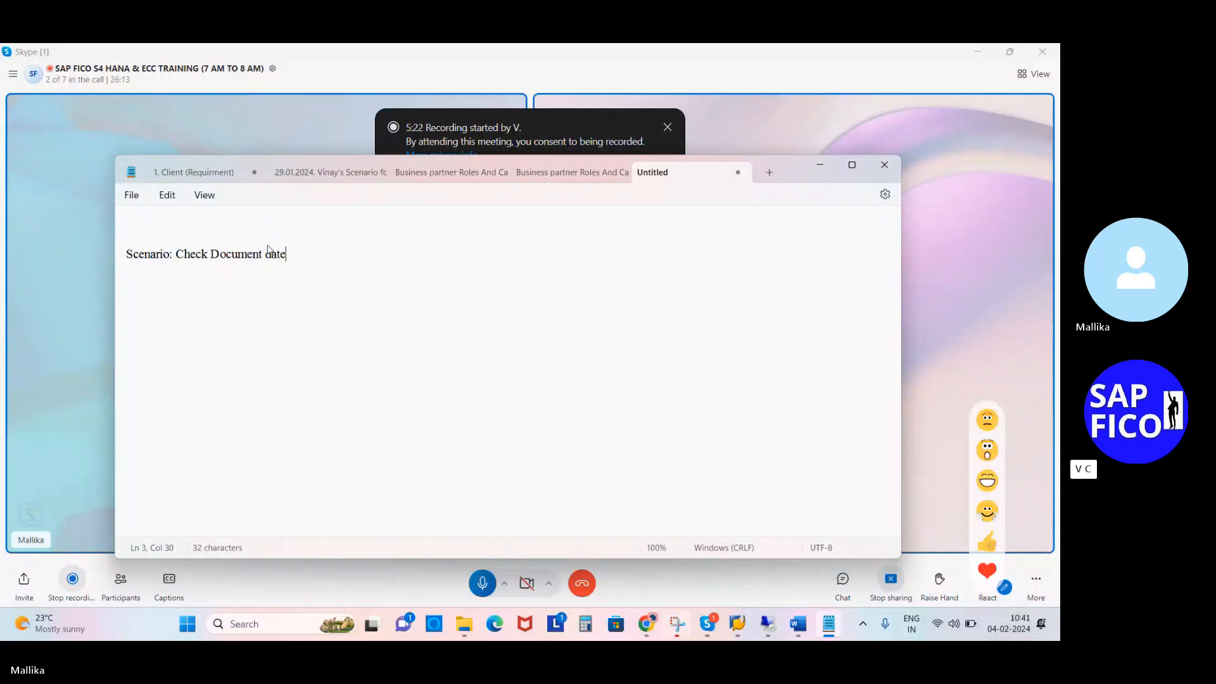
{"action": "type", "text": " in the fitu"}
{"action": "key", "text": "BackSpace"}
{"action": "key", "text": "BackSpace"}
{"action": "key", "text": "BackSpace"}
{"action": "type", "text": "uture"}
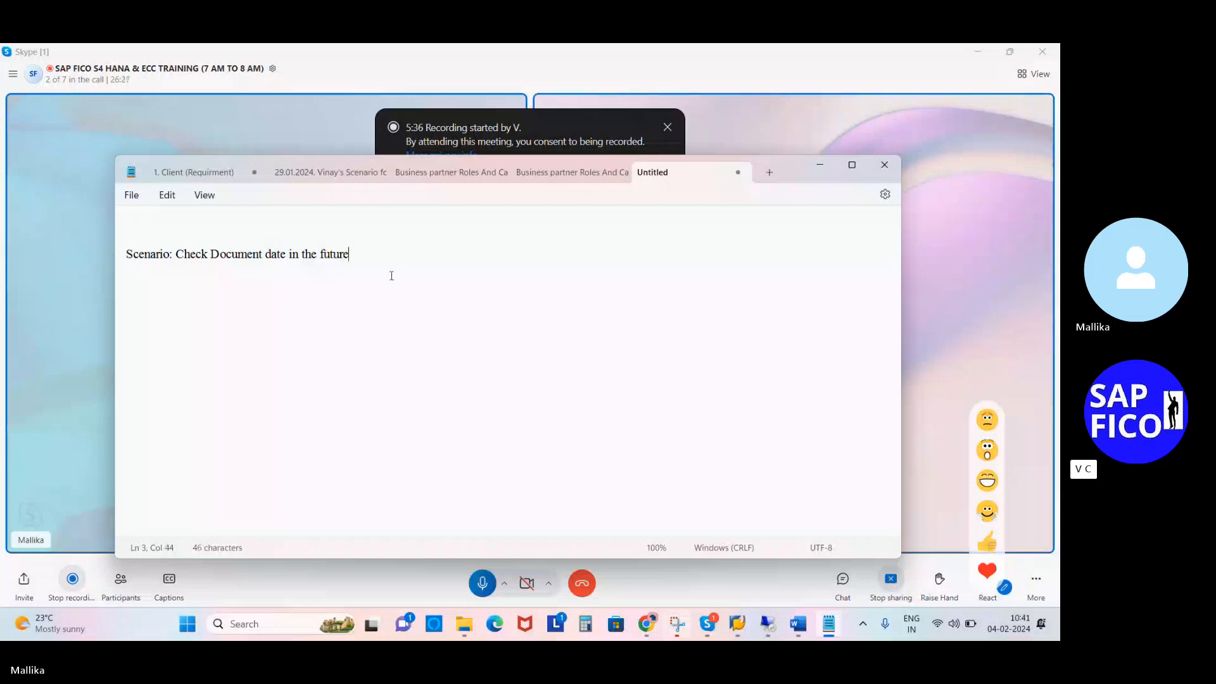
{"action": "left_click", "coordinate": [290, 254]}
{"action": "type", "text": "is"}
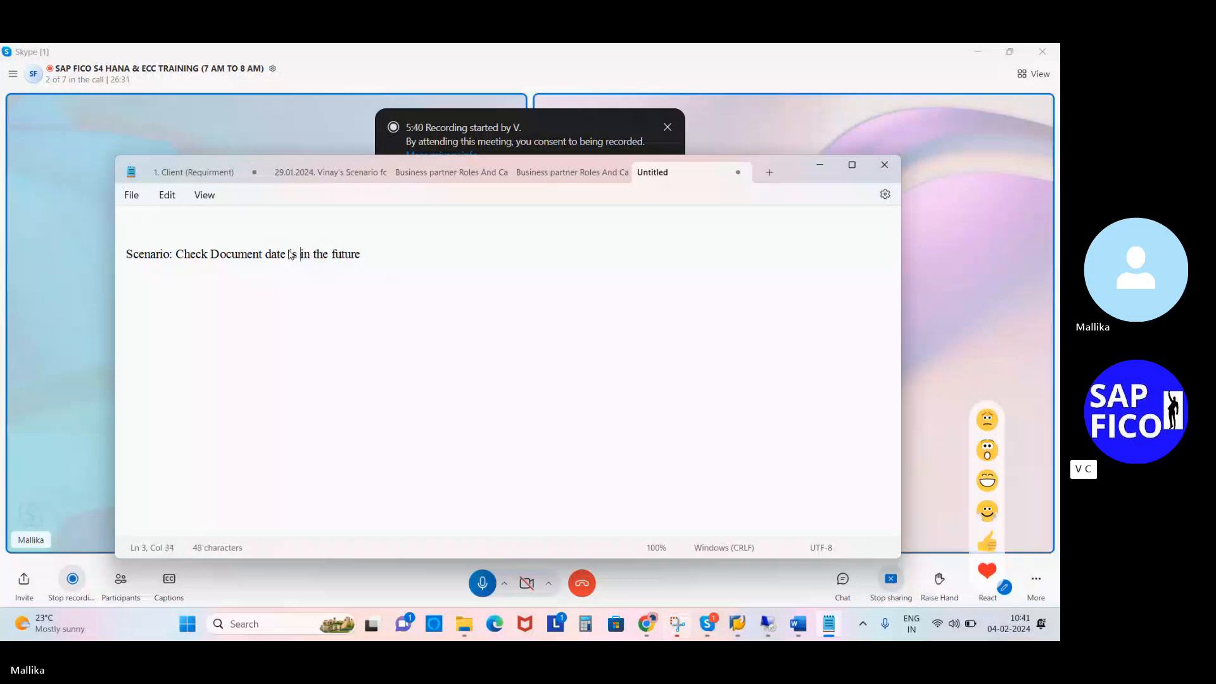
Append "(Error message)" to the end of the scenario line
{"action": "left_click", "coordinate": [386, 262]}
{"action": "left_click", "coordinate": [376, 251]}
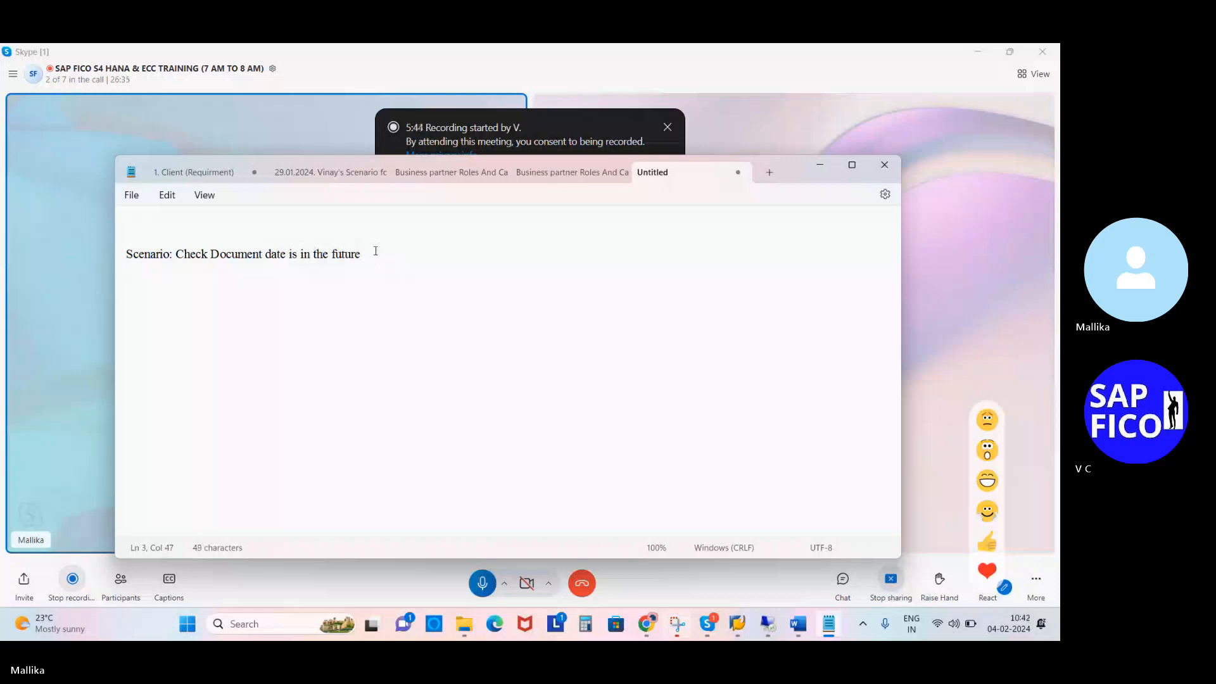
{"action": "type", "text": "(e"}
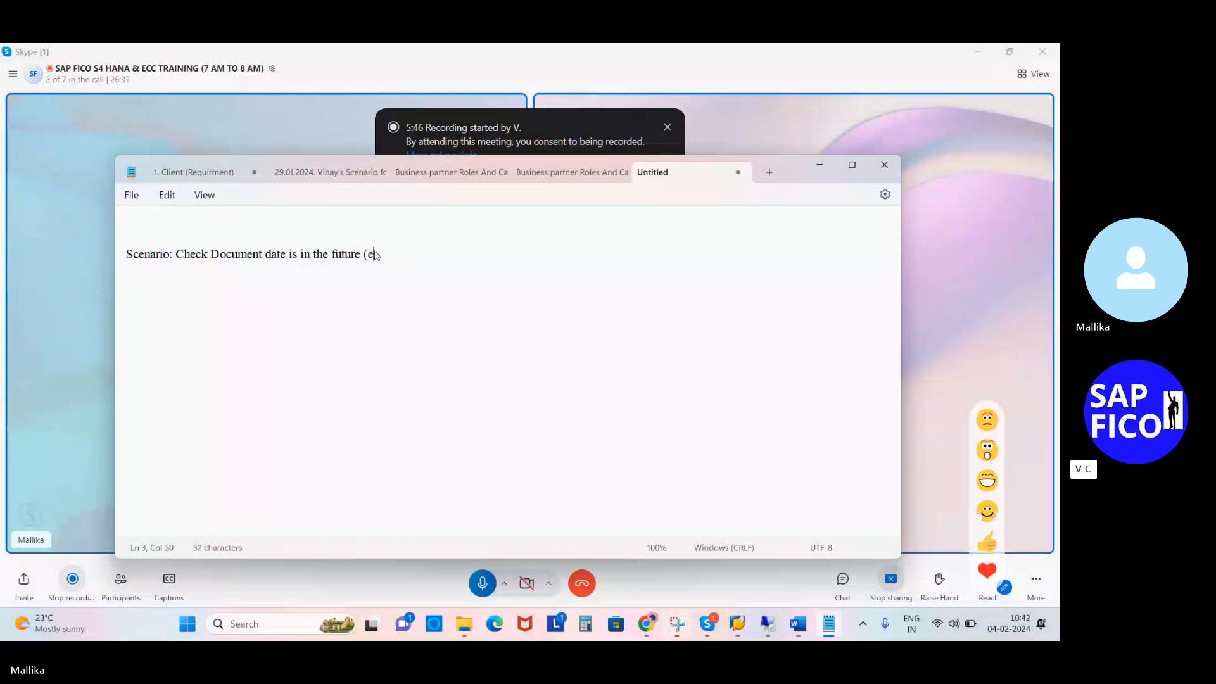
{"action": "type", "text": "r"}
{"action": "type", "text": "ror "}
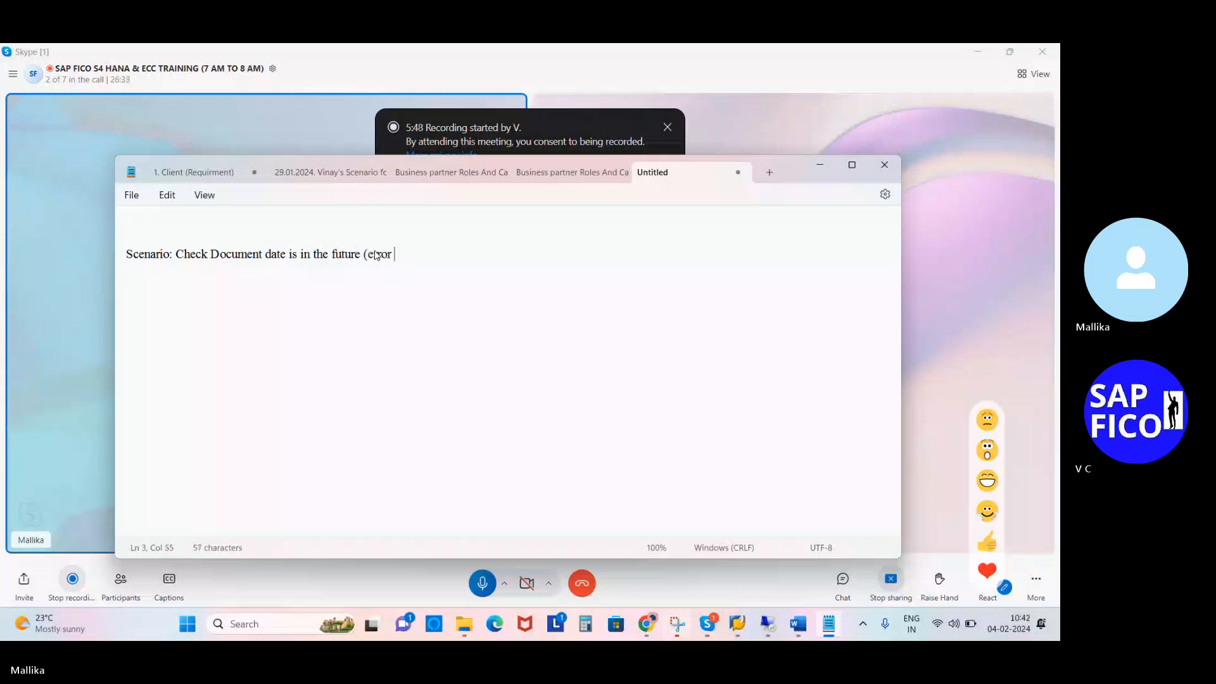
{"action": "type", "text": "mes"}
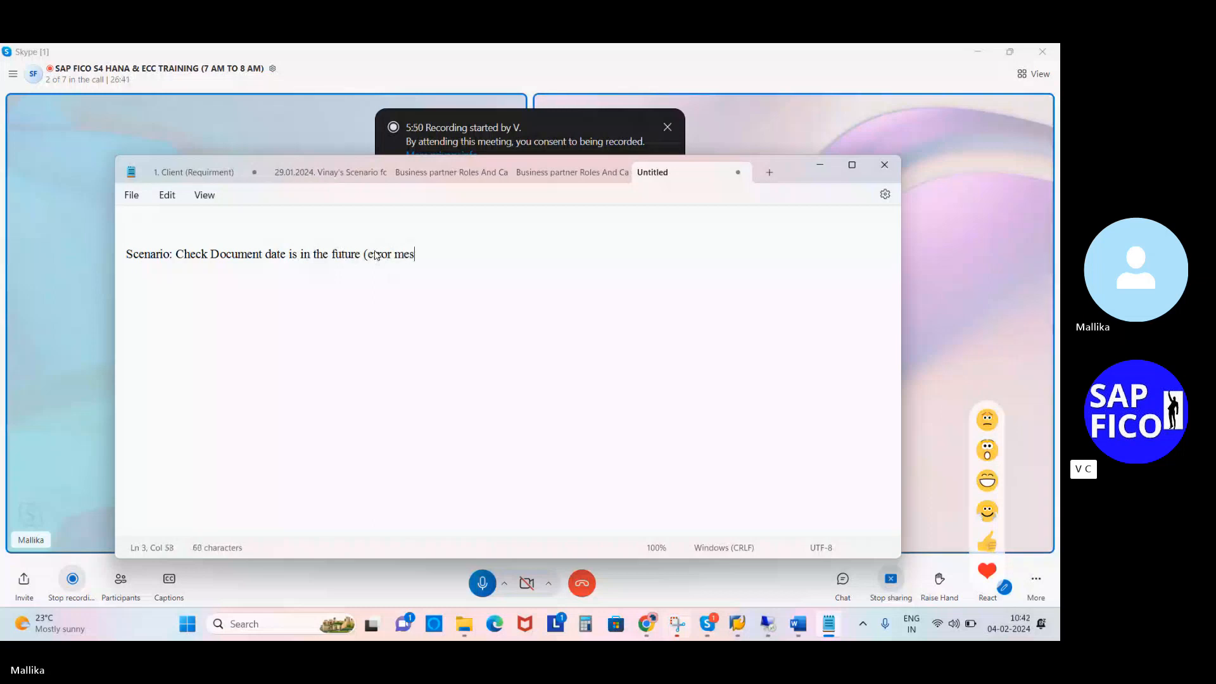
{"action": "type", "text": "sage -"}
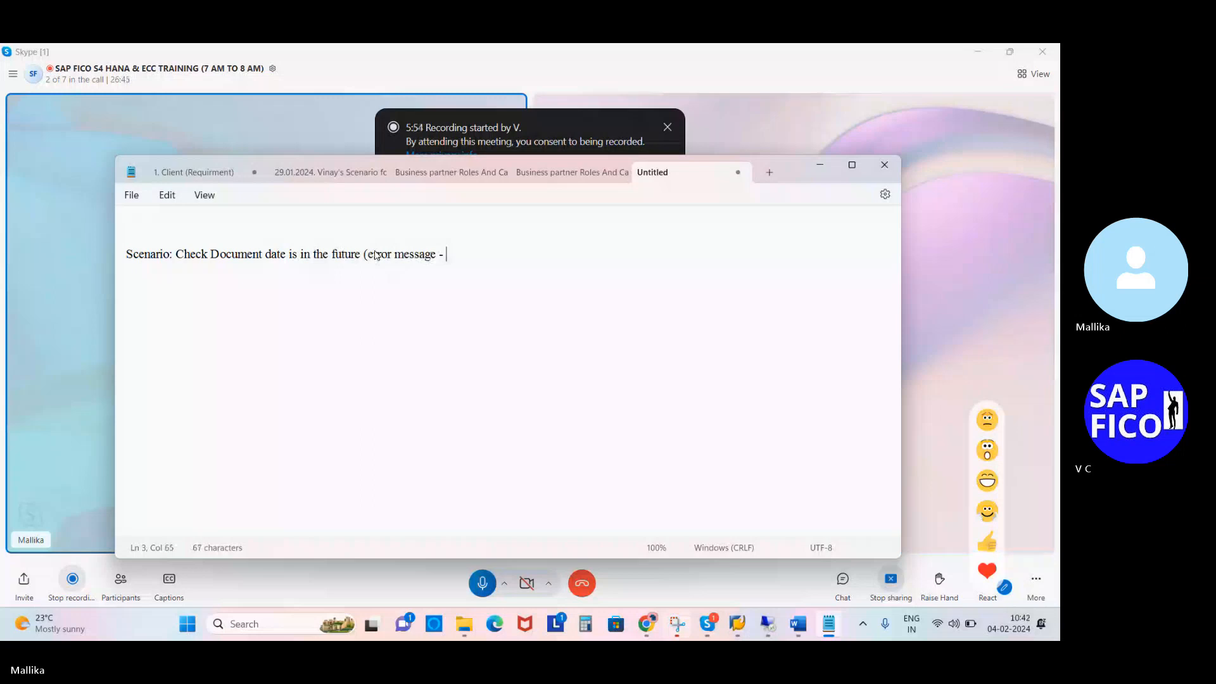
{"action": "left_click", "coordinate": [374, 256]}
{"action": "key", "text": "BackSpace"}
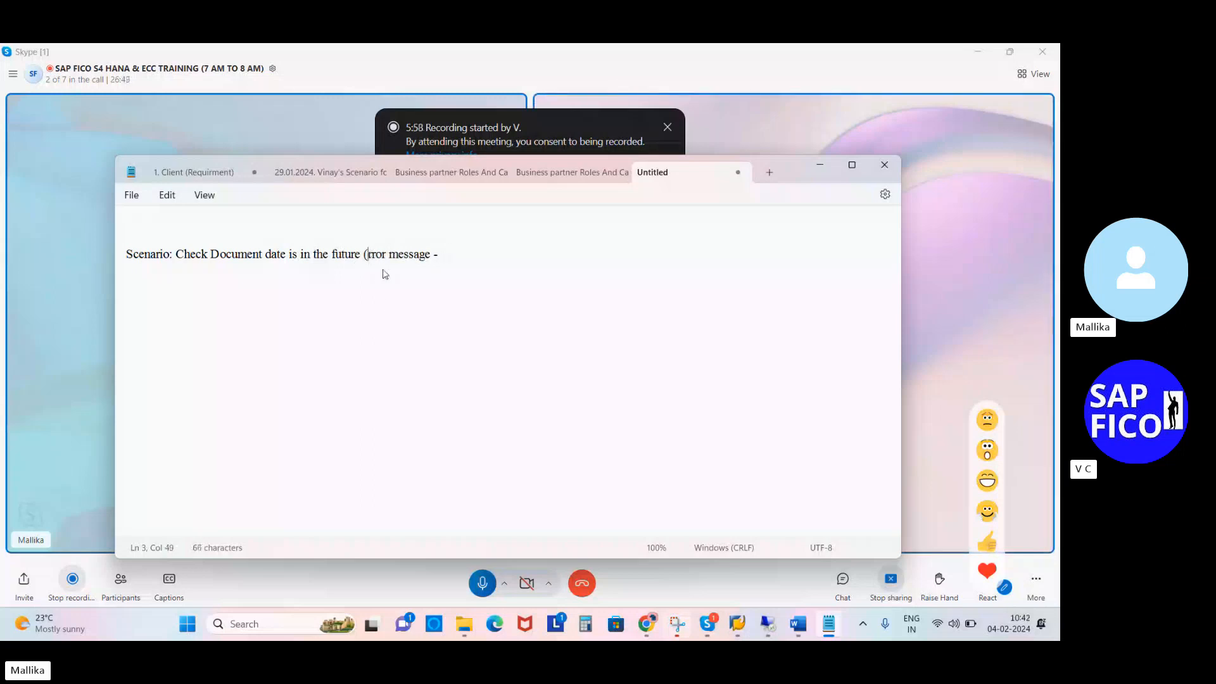
{"action": "type", "text": "E"}
{"action": "left_click", "coordinate": [461, 250]}
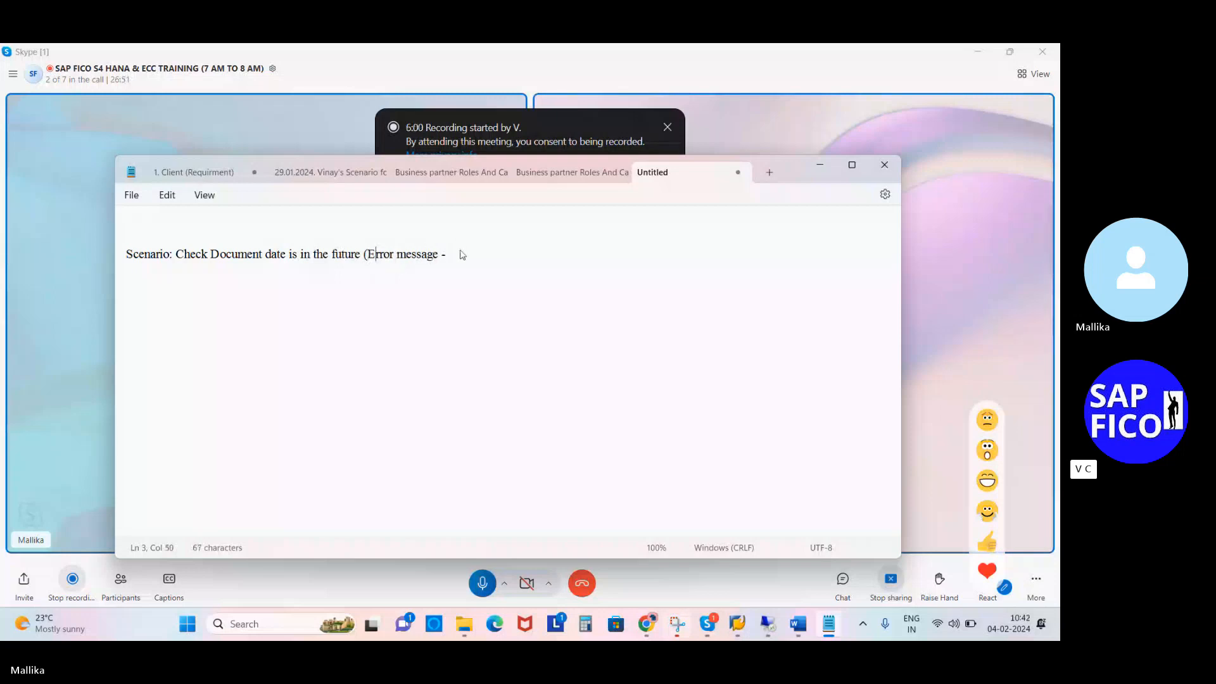
{"action": "key", "text": "BackSpace"}
{"action": "key", "text": "BackSpace"}
{"action": "type", "text": ")"}
Start an indented list item "1." below the scenario line, separated from it by a blank line
{"action": "key", "text": "Return"}
{"action": "type", "text": "1"}
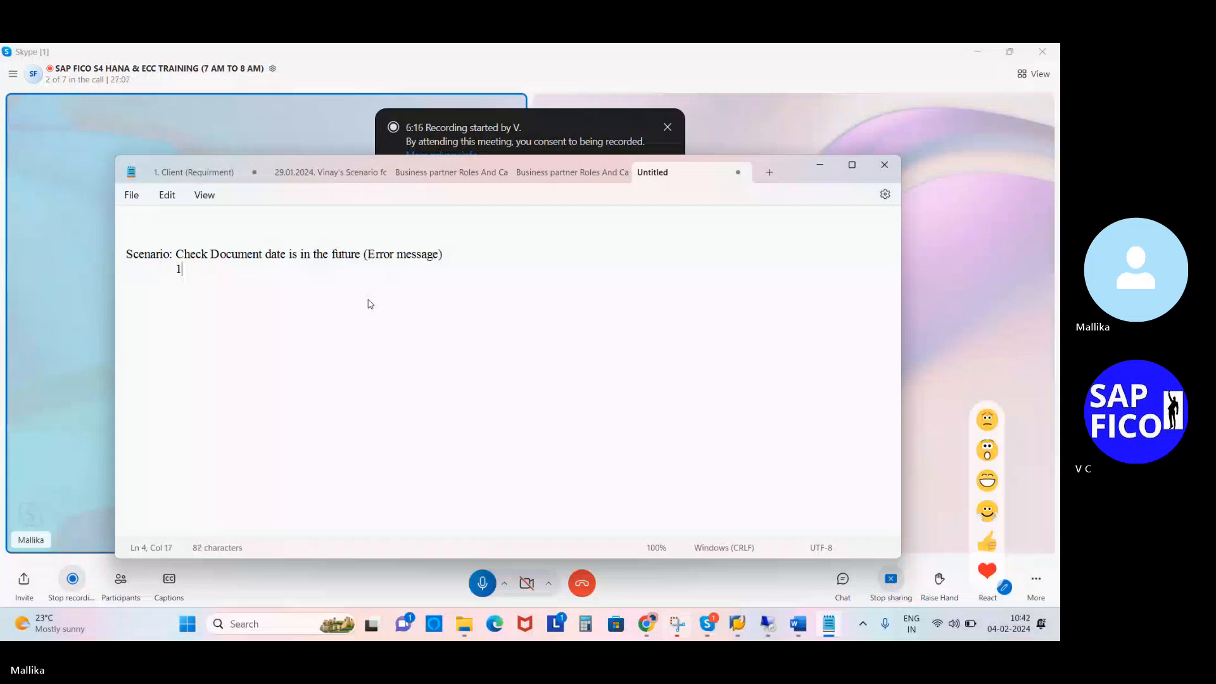
{"action": "type", "text": "."}
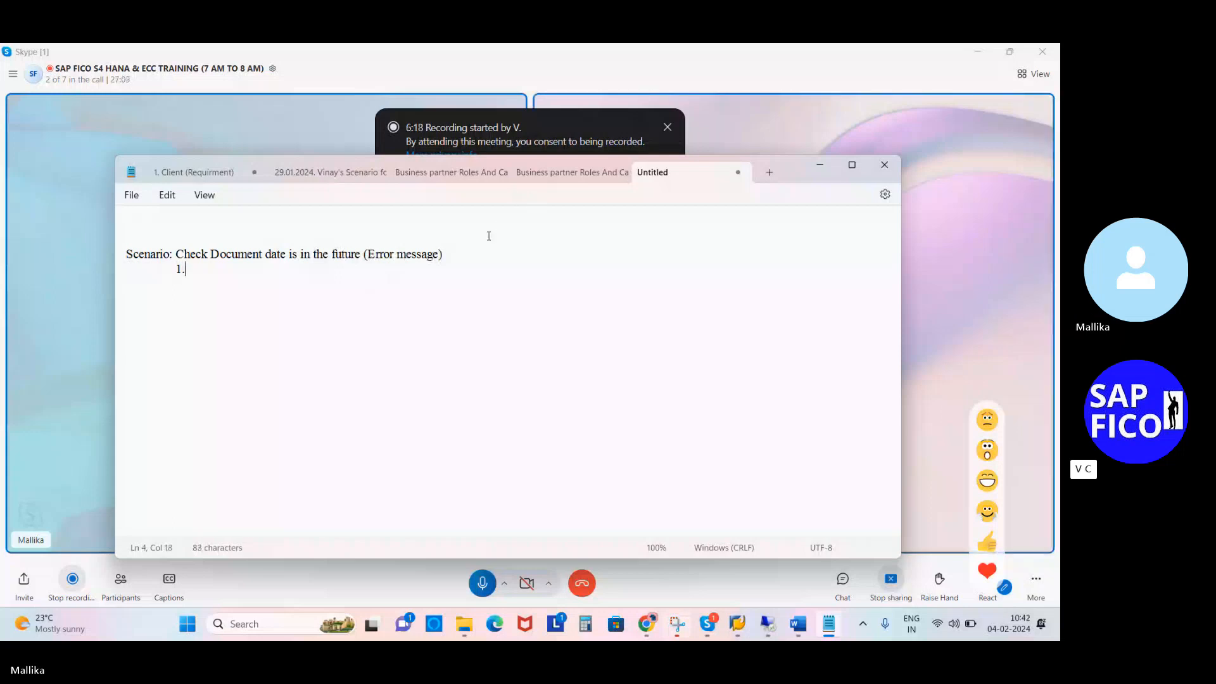
{"action": "left_click", "coordinate": [465, 254]}
{"action": "key", "text": "Return"}
Write the first point as "Error Message Should Be converted as a Warning Message."
{"action": "type", "text": "We"}
{"action": "key", "text": "BackSpace"}
{"action": "key", "text": "BackSpace"}
{"action": "key", "text": "BackSpace"}
{"action": "type", "text": "Err"}
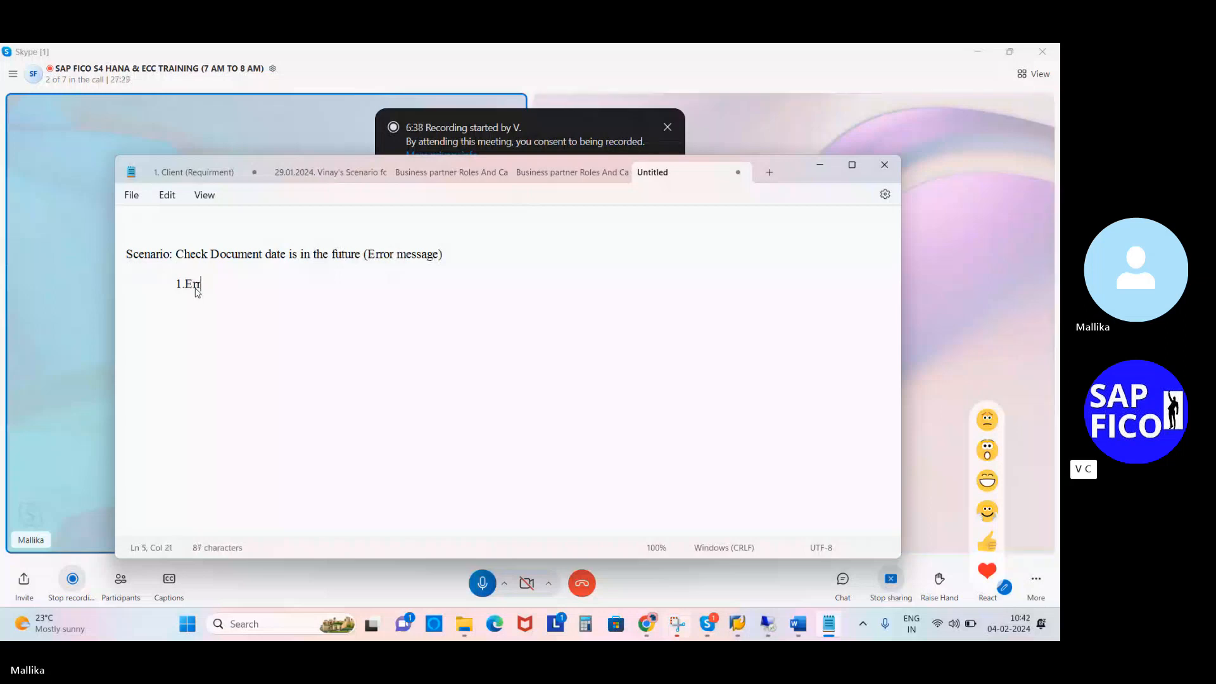
{"action": "type", "text": "or "}
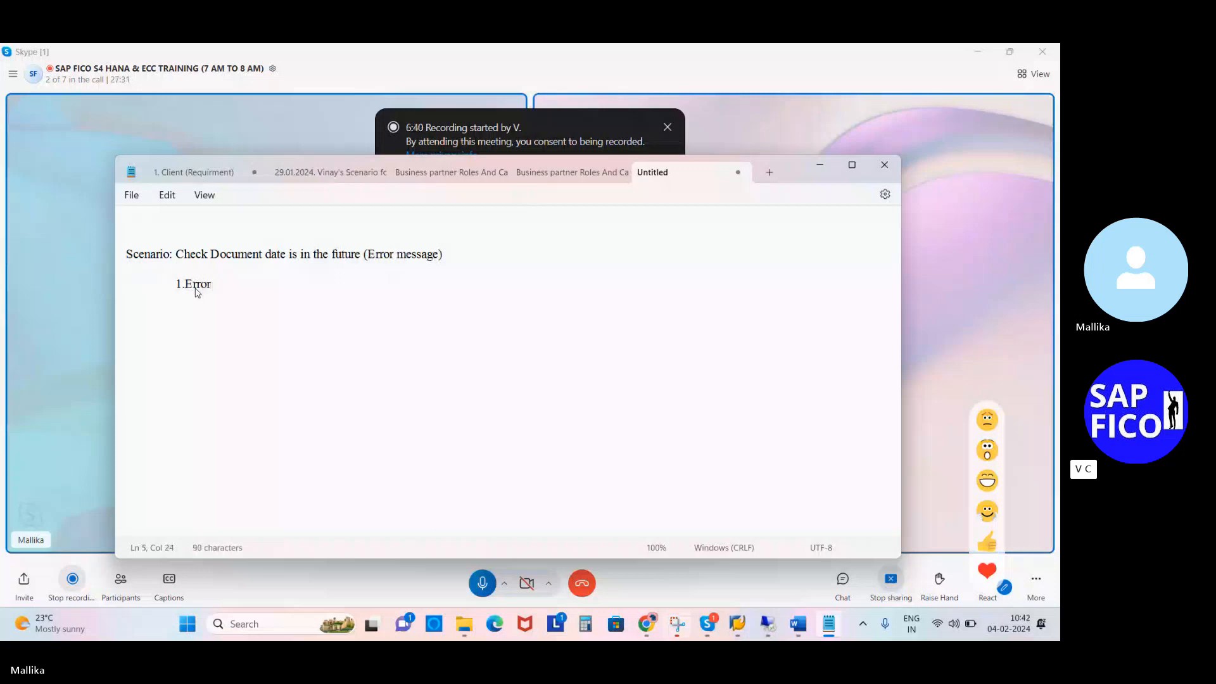
{"action": "type", "text": "Message S"}
{"action": "type", "text": "ould Be convert"}
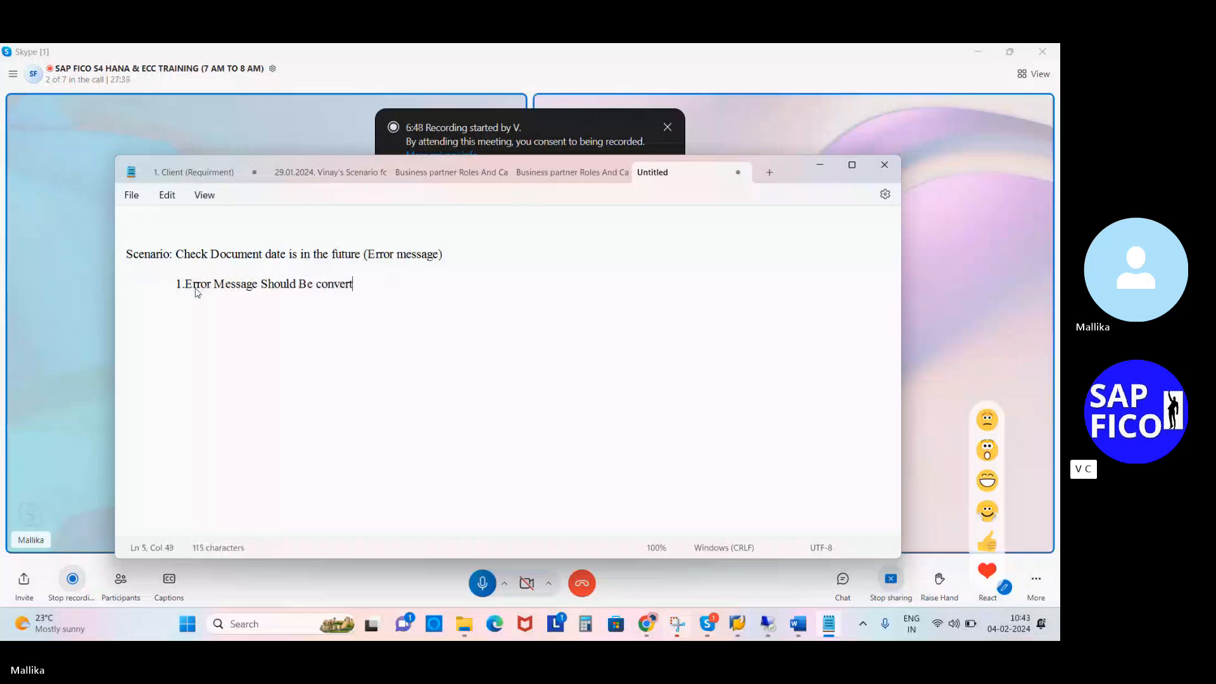
{"action": "type", "text": "e"}
{"action": "type", "text": "d ad"}
{"action": "key", "text": "BackSpace"}
{"action": "key", "text": "BackSpace"}
{"action": "type", "text": "a"}
{"action": "key", "text": "BackSpace"}
{"action": "type", "text": "s a Warning Me"}
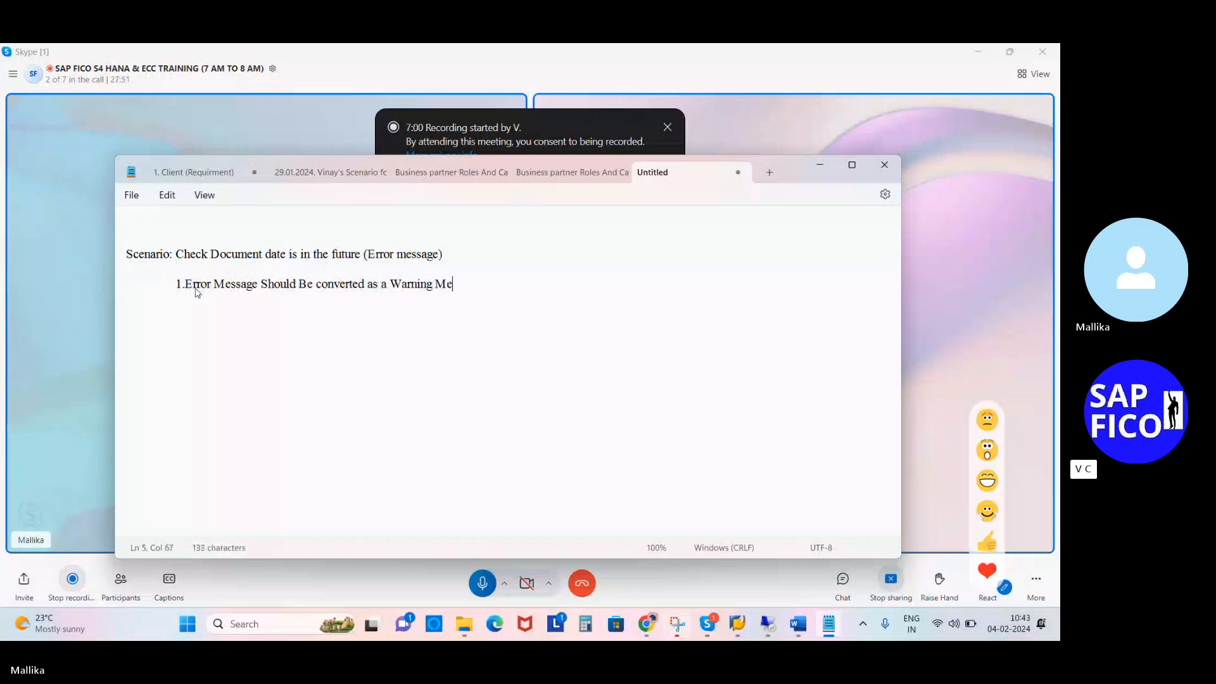
{"action": "type", "text": "ssage."}
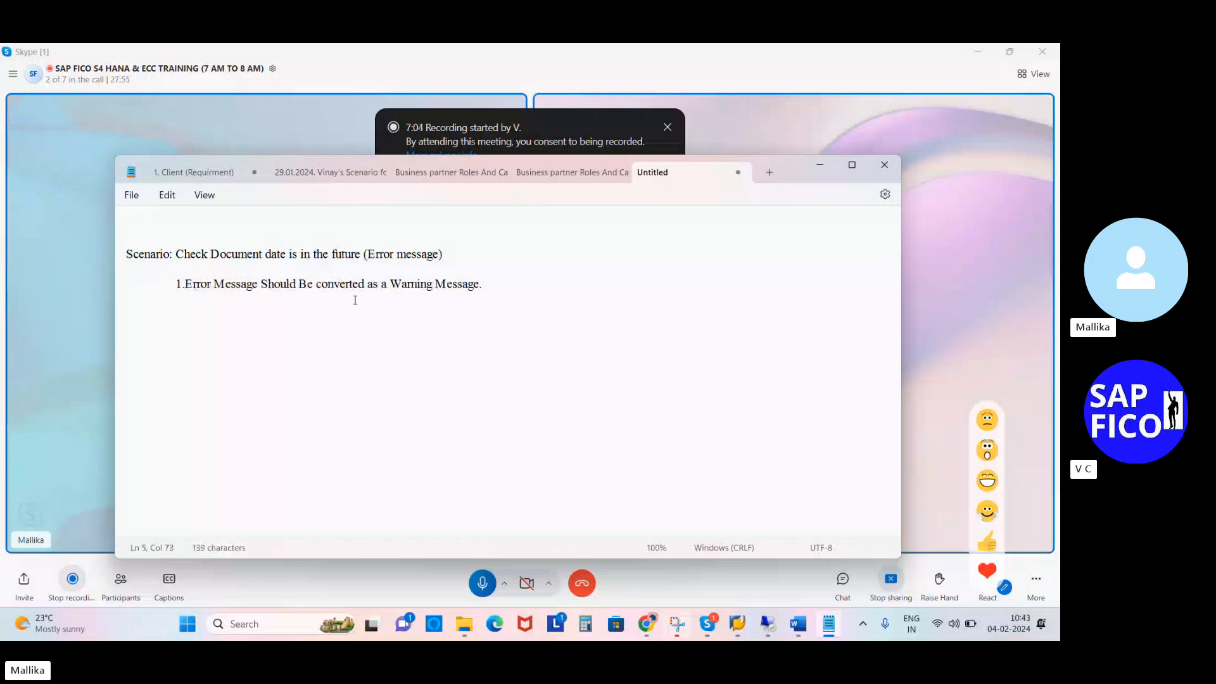
Add a second point reading "2.Validation Message and Functional Area message must be matched."
{"action": "key", "text": "Return"}
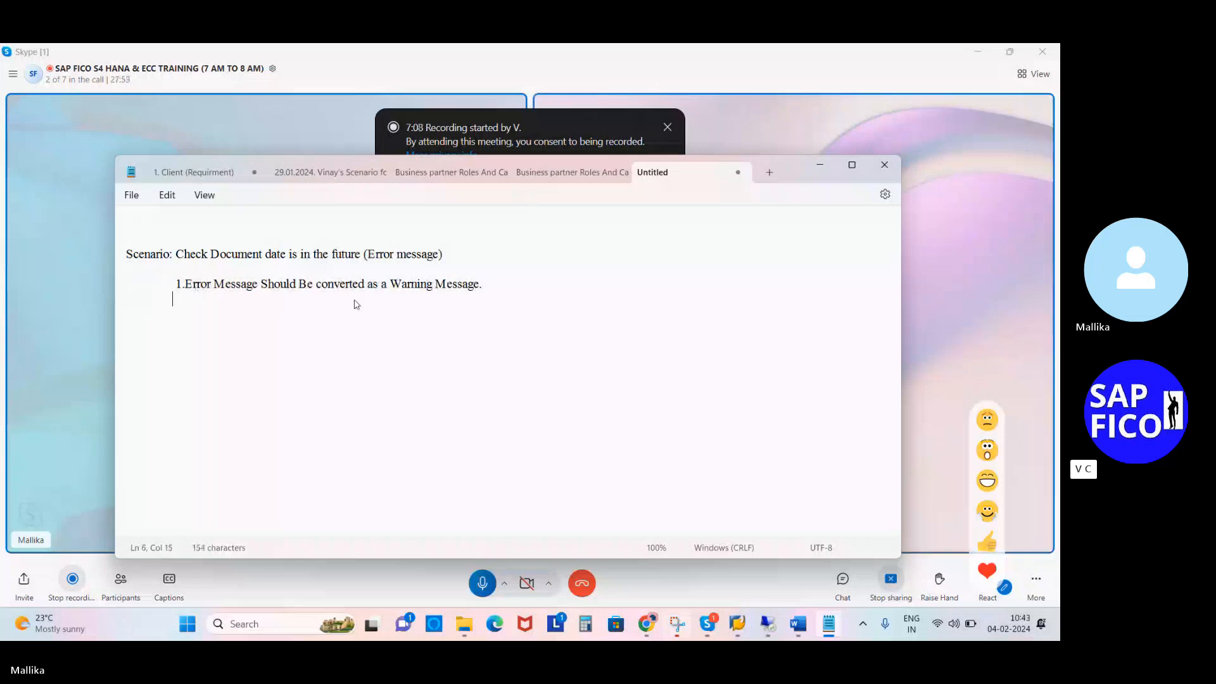
{"action": "type", "text": "2.Validation "}
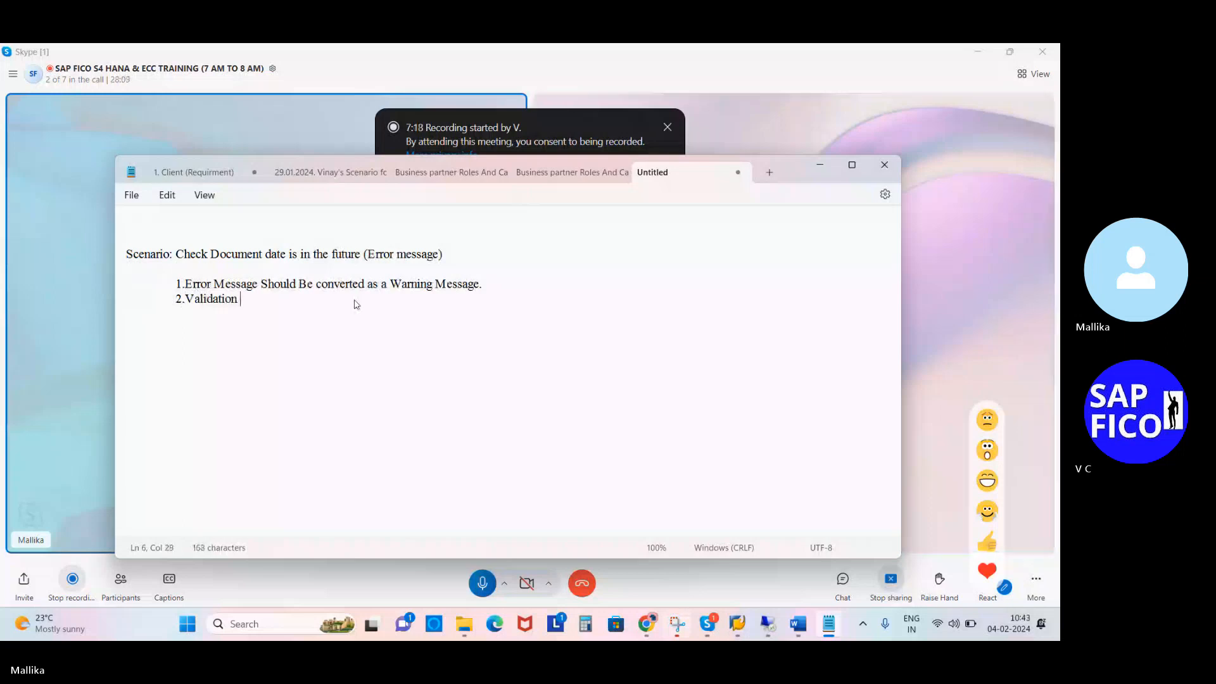
{"action": "type", "text": "Message "}
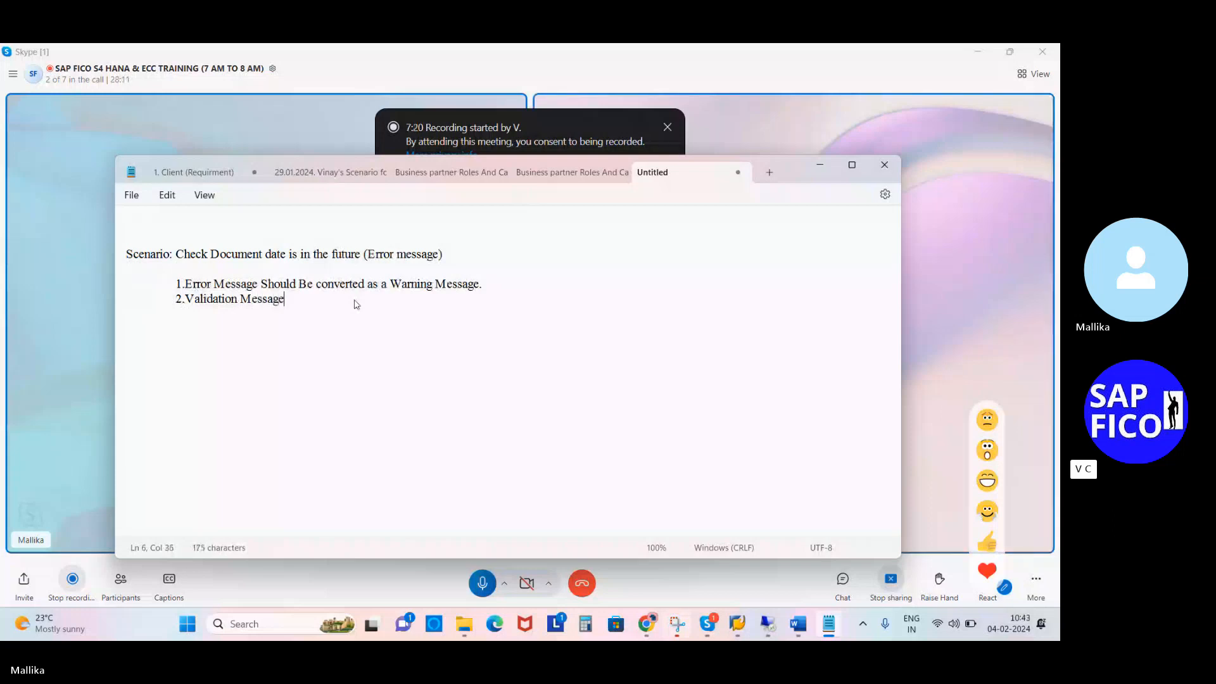
{"action": "type", "text": "and Functional"}
{"action": "type", "text": "Area "}
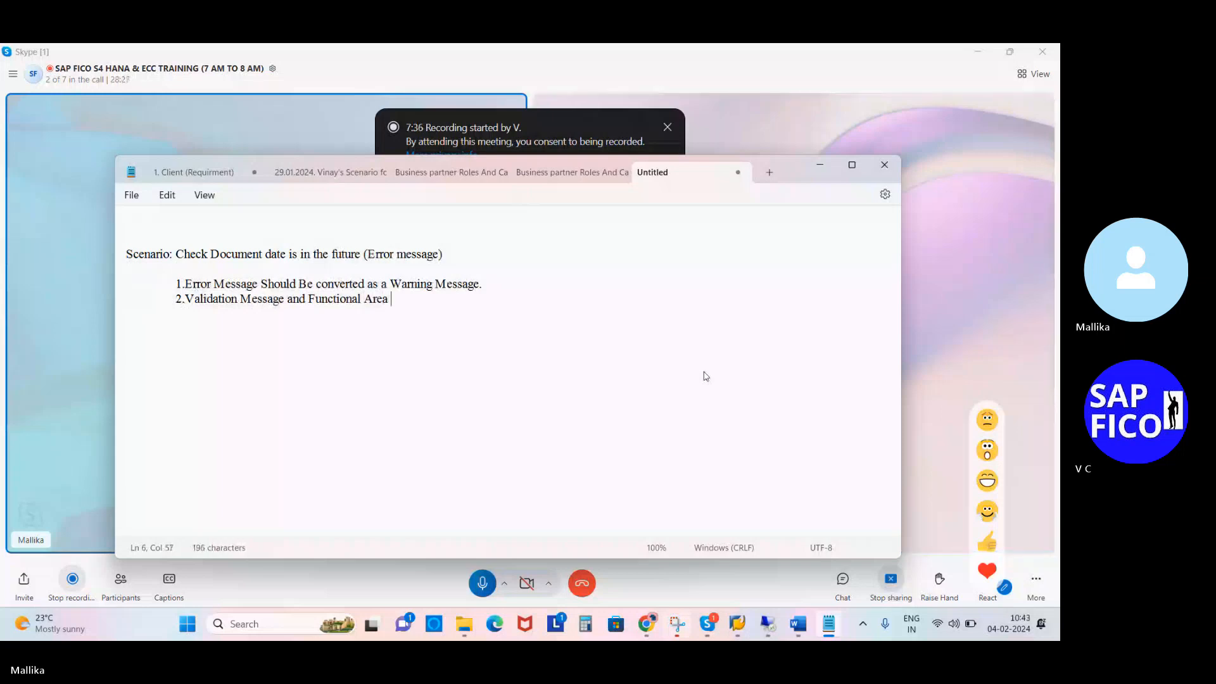
{"action": "type", "text": "message"}
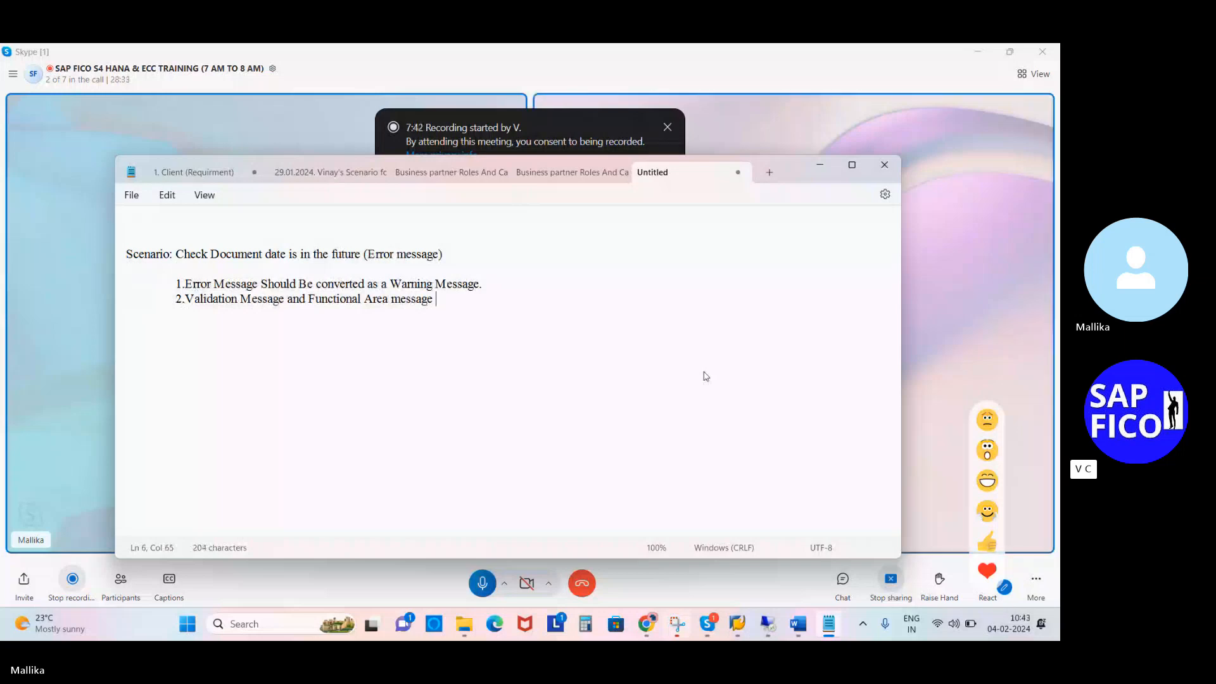
{"action": "type", "text": "mu"}
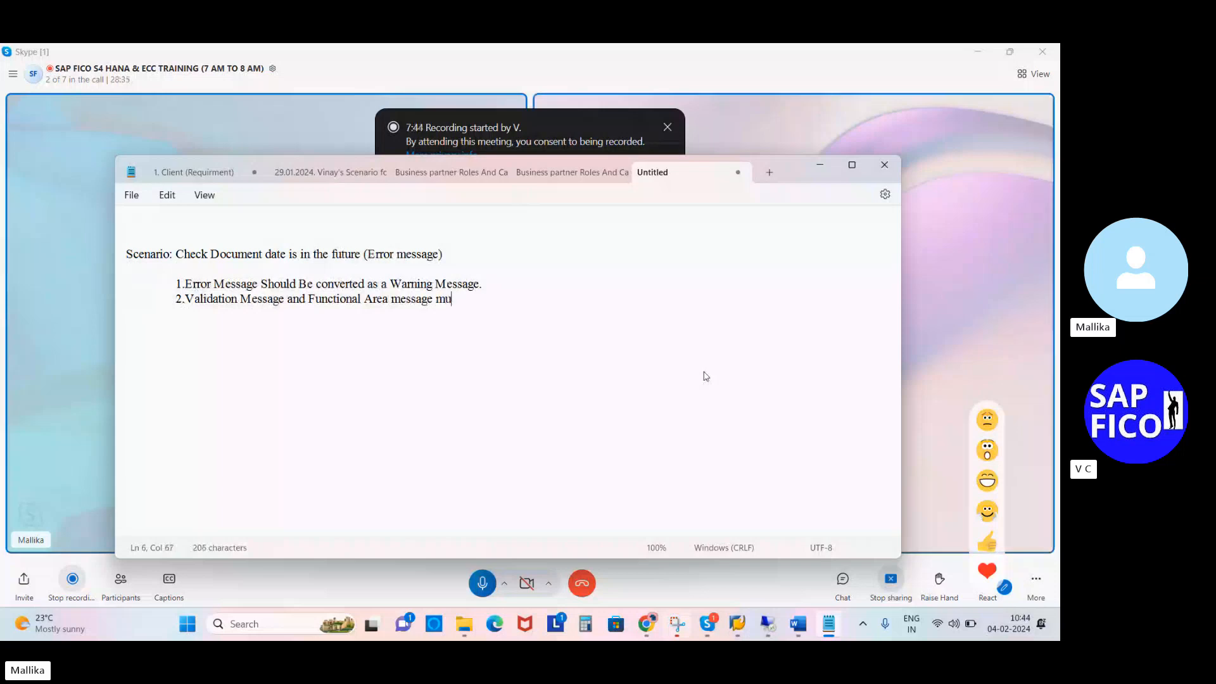
{"action": "type", "text": "st be ma"}
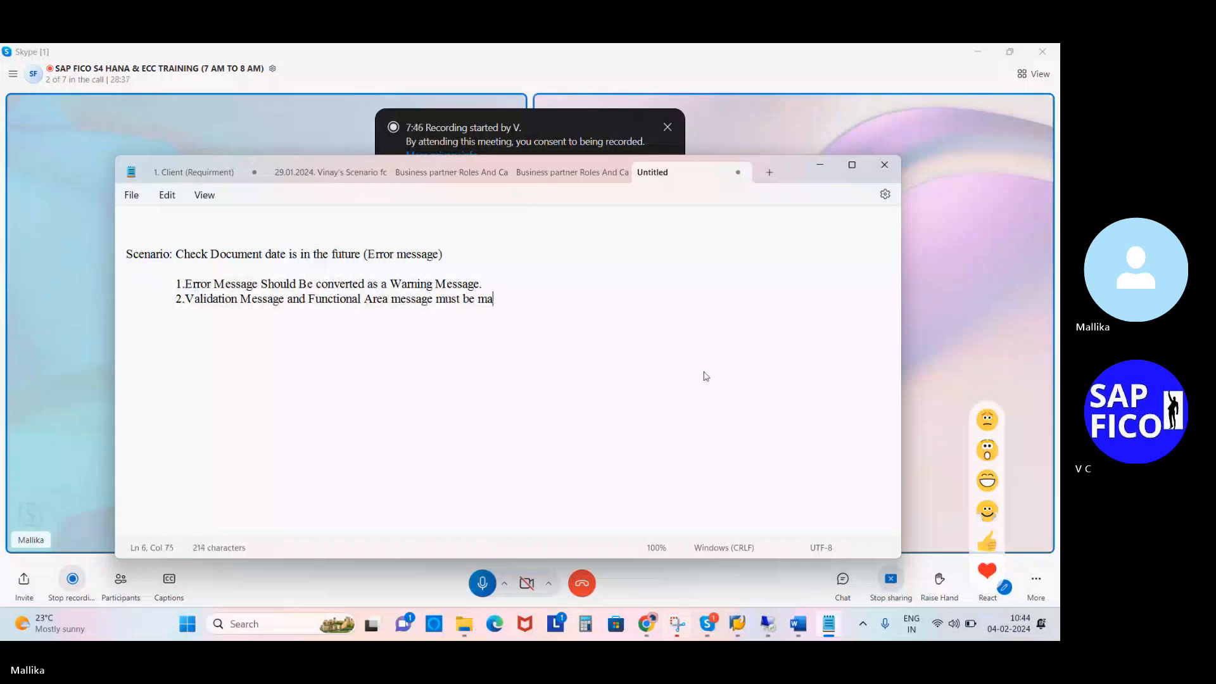
{"action": "type", "text": "tched"}
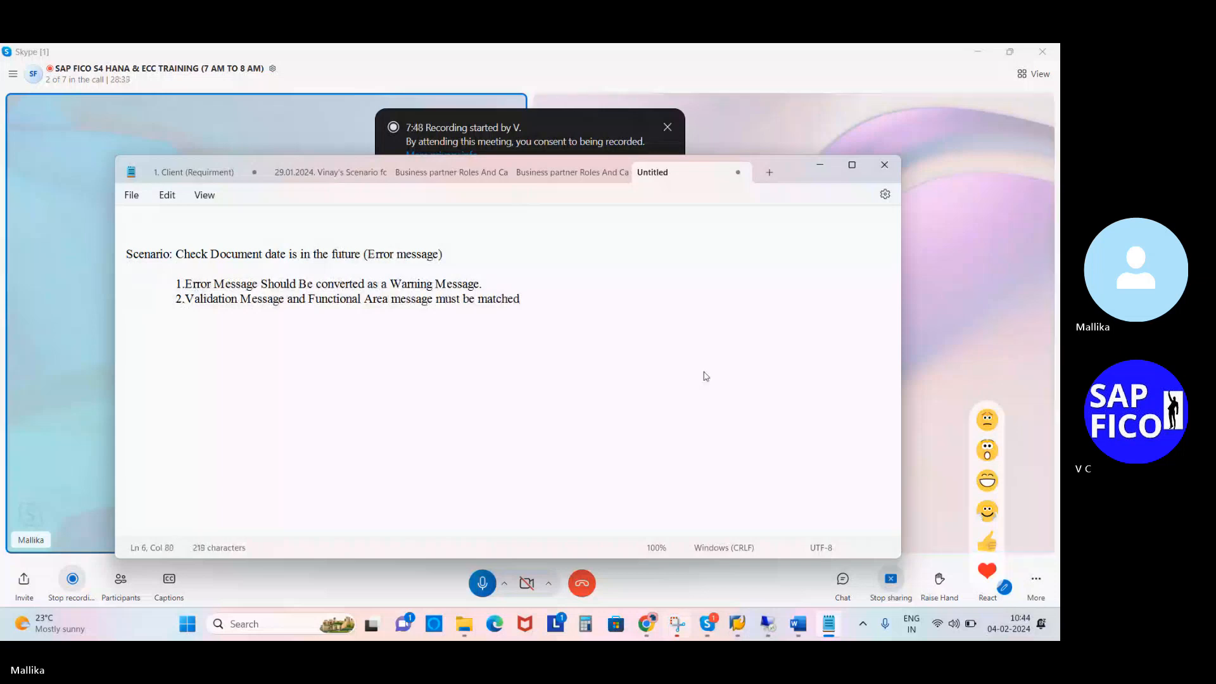
{"action": "type", "text": "."}
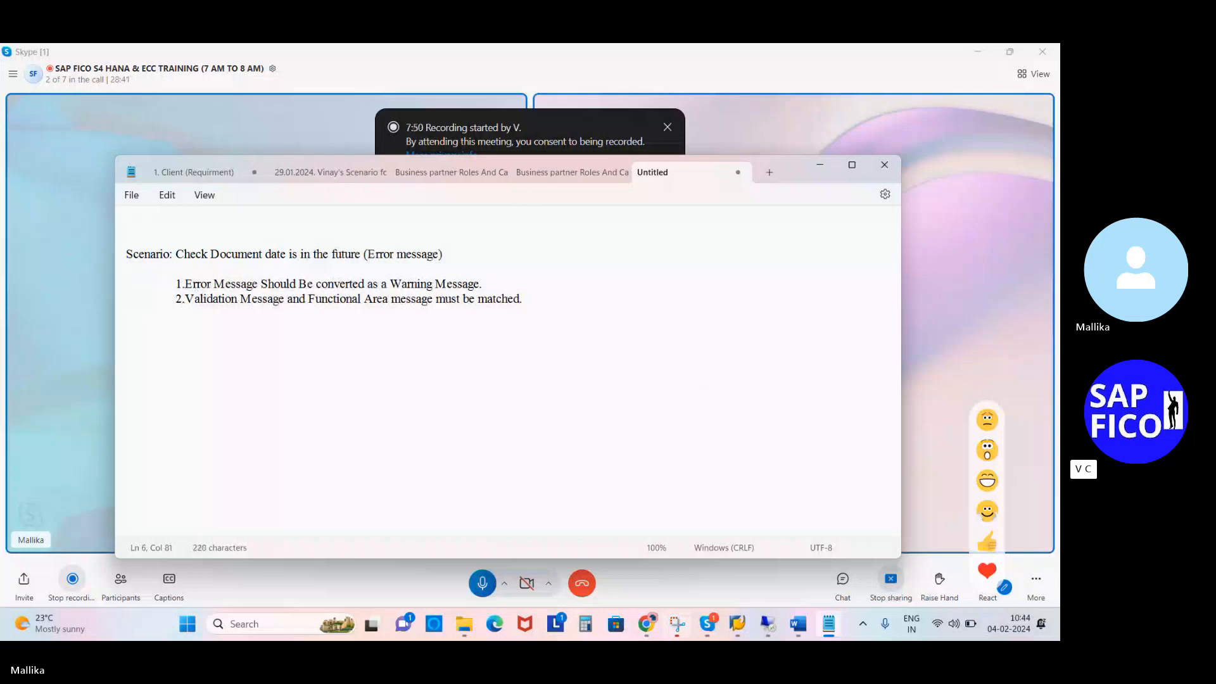
Add a third point reading "3.Validations will be created under Financial Accounting using (T- Code GGB0)"
{"action": "key", "text": "Return"}
{"action": "type", "text": "3.Va"}
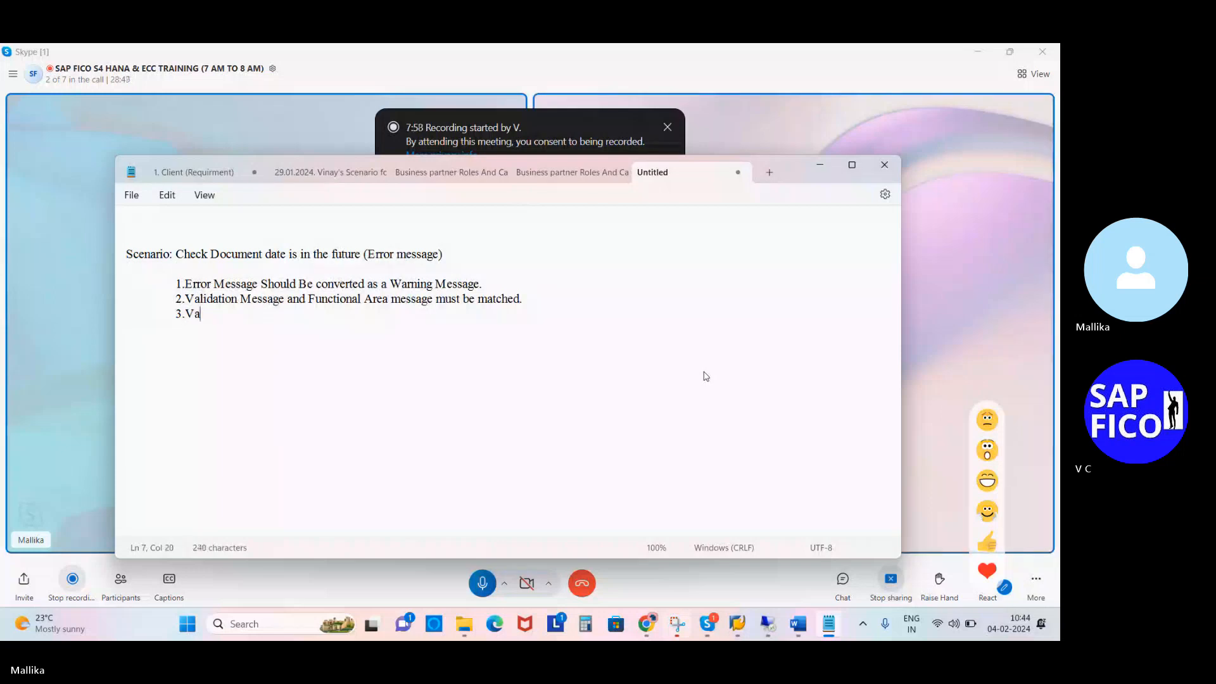
{"action": "type", "text": "lidations"}
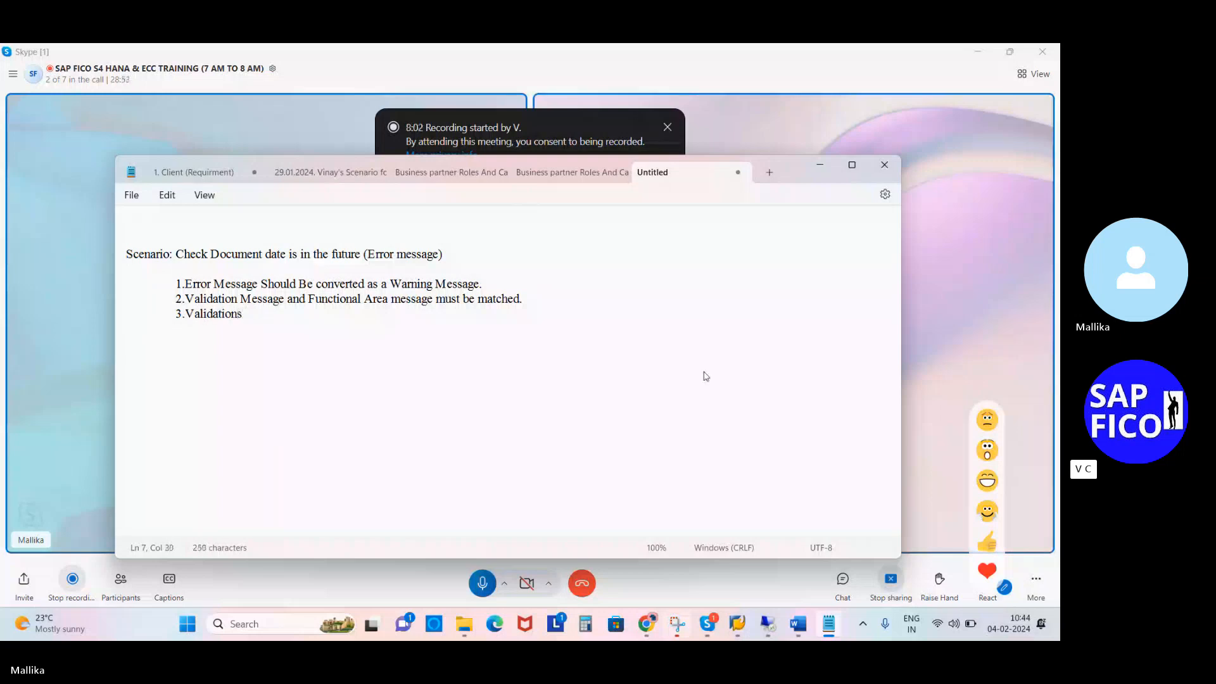
{"action": "type", "text": " will be created"}
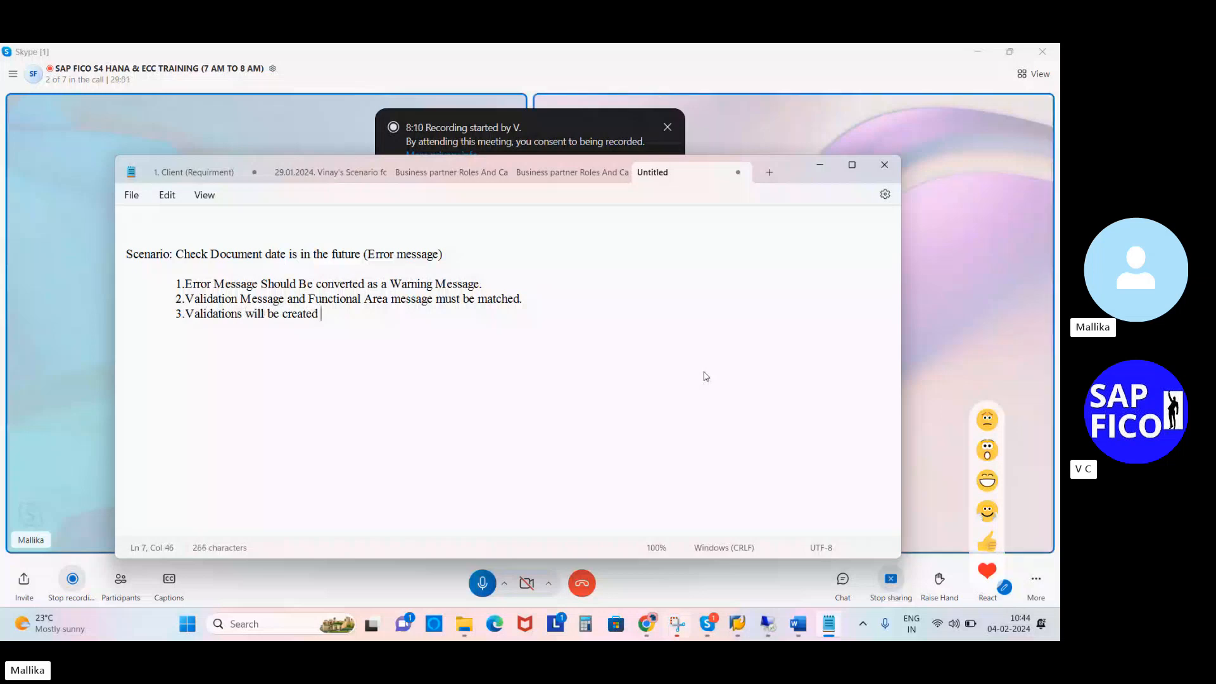
{"action": "type", "text": "under "}
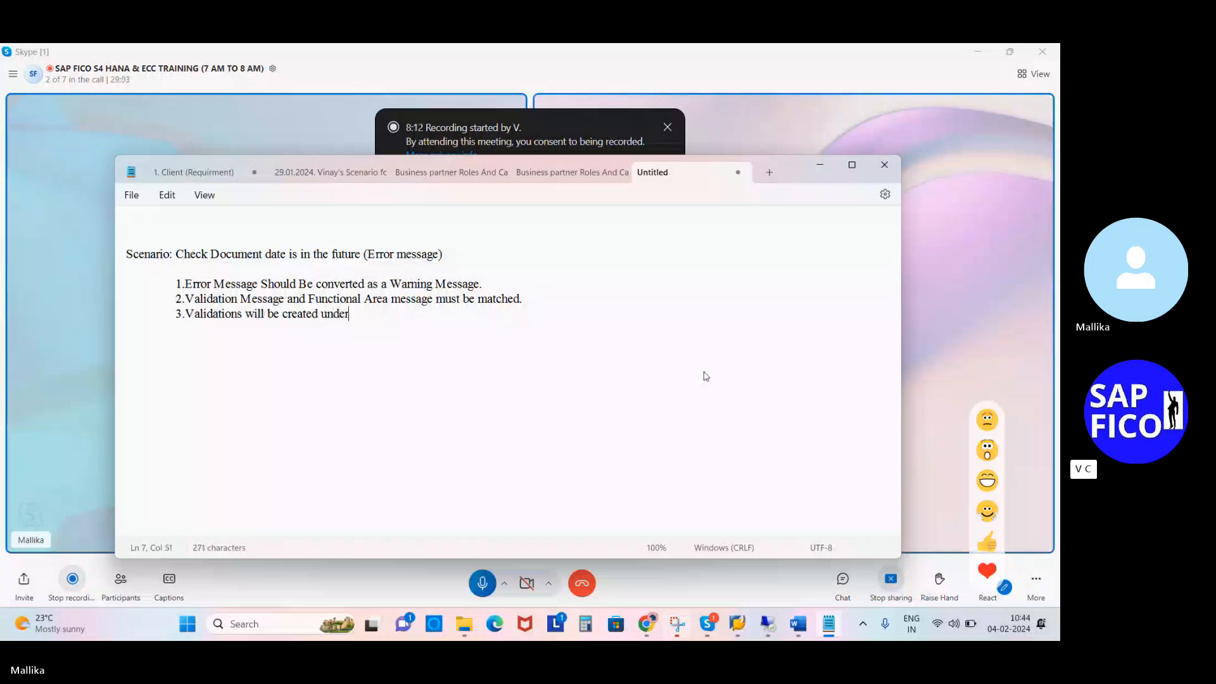
{"action": "type", "text": "fi"}
{"action": "key", "text": "BackSpace"}
{"action": "type", "text": "Financial Accountin"}
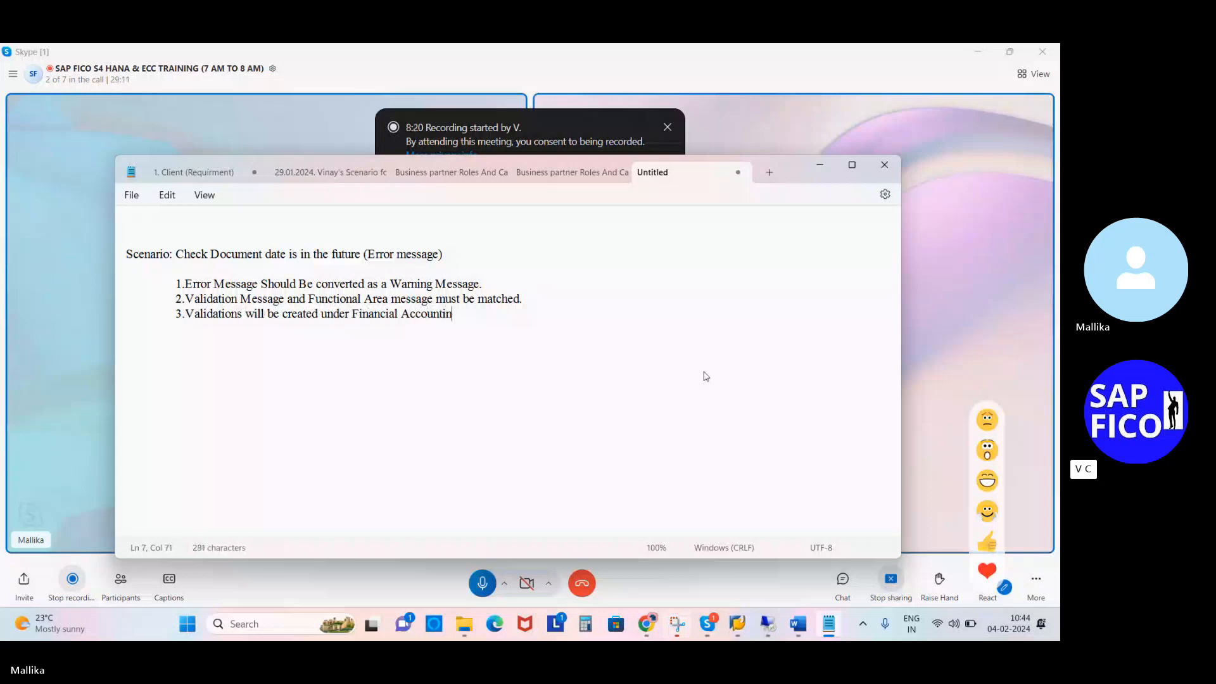
{"action": "type", "text": "g using T- Code GG"}
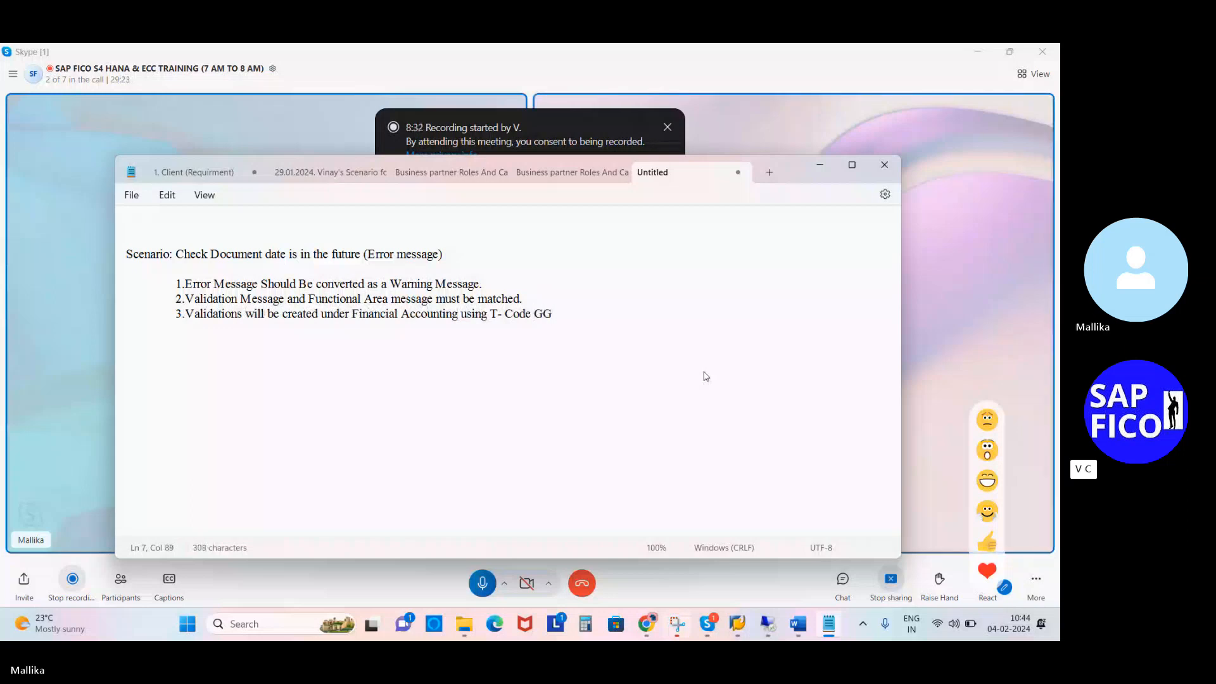
{"action": "type", "text": "B0)"}
{"action": "left_click", "coordinate": [491, 317]}
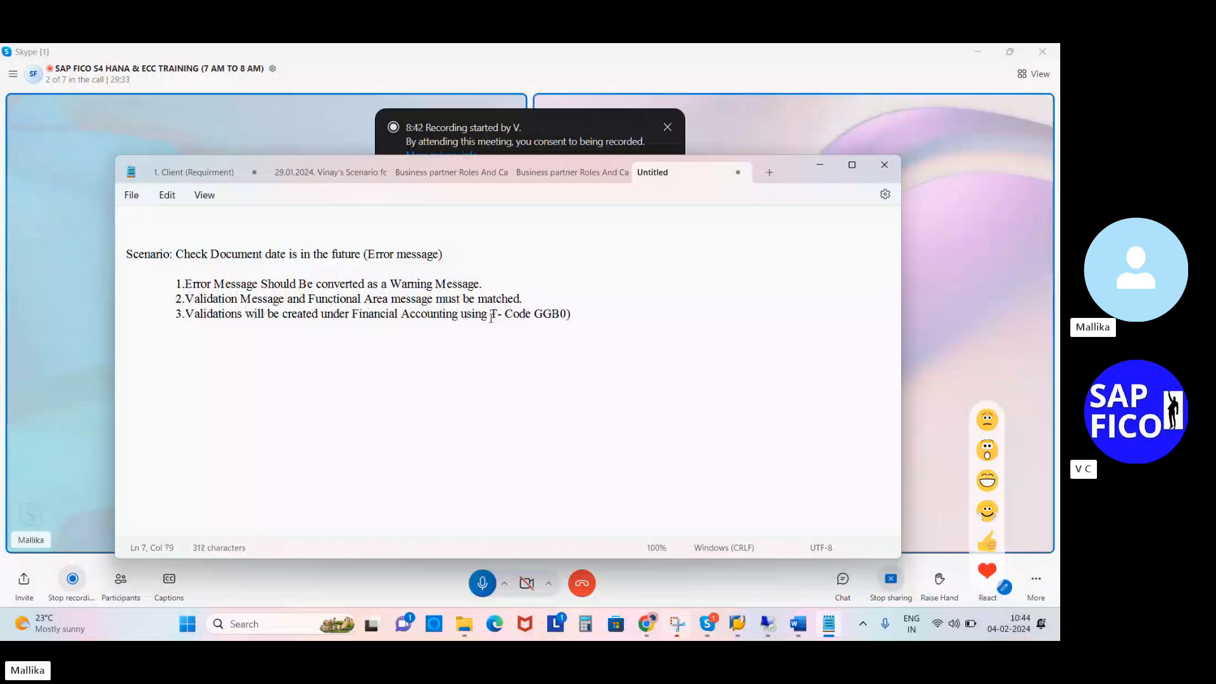
{"action": "type", "text": "("}
{"action": "left_click", "coordinate": [605, 320]}
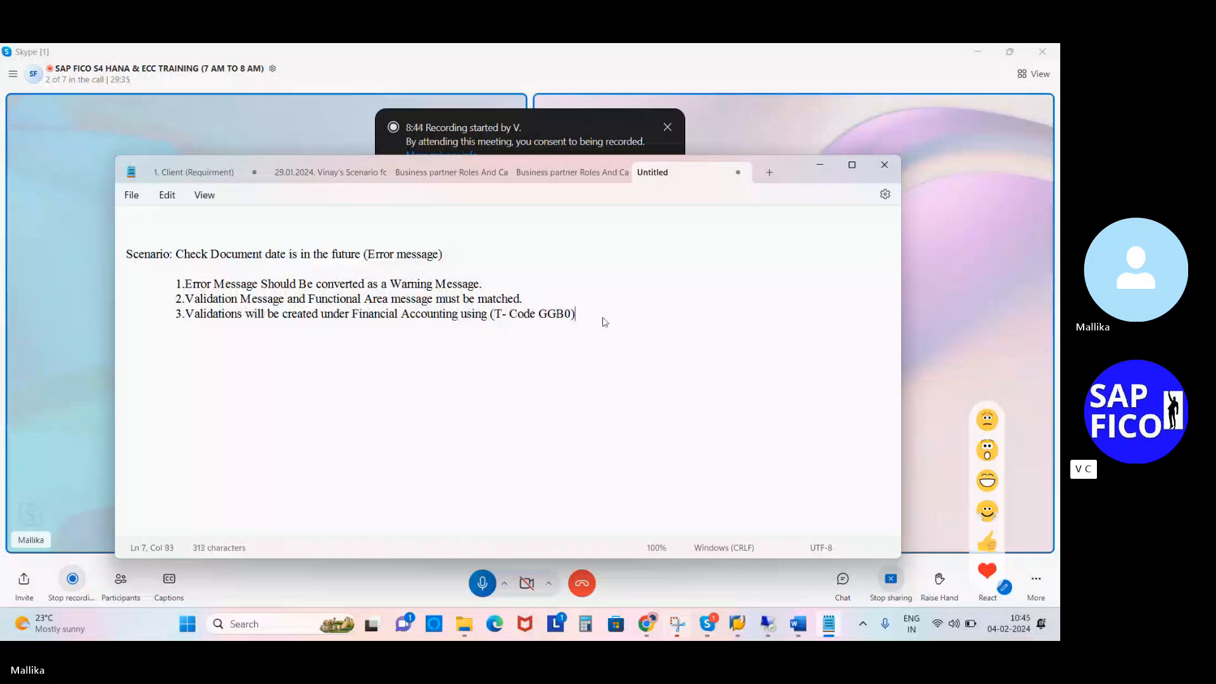
Add a fourth point reading "4. Create the prerequisitisities"
{"action": "key", "text": "Return"}
{"action": "type", "text": "4. Cra"}
{"action": "key", "text": "BackSpace"}
{"action": "type", "text": "eate t"}
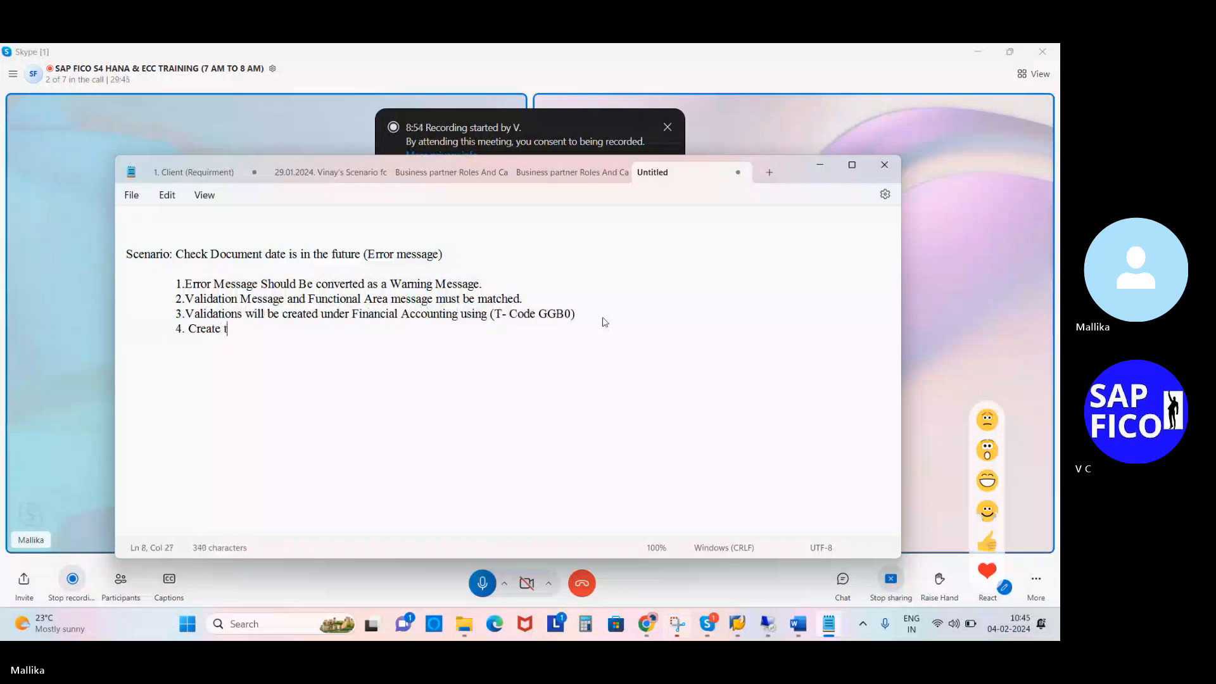
{"action": "type", "text": "he prerequis"}
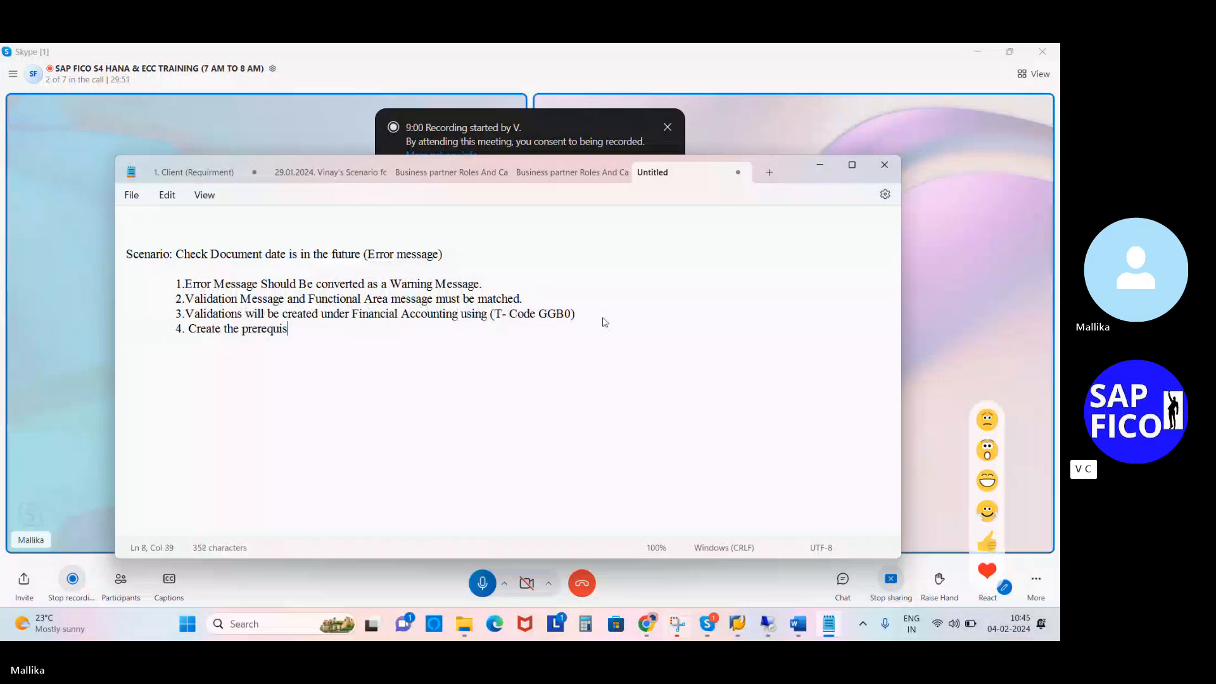
{"action": "type", "text": "ities"}
{"action": "key", "text": "BackSpace"}
{"action": "key", "text": "BackSpace"}
{"action": "key", "text": "BackSpace"}
{"action": "type", "text": "sities"}
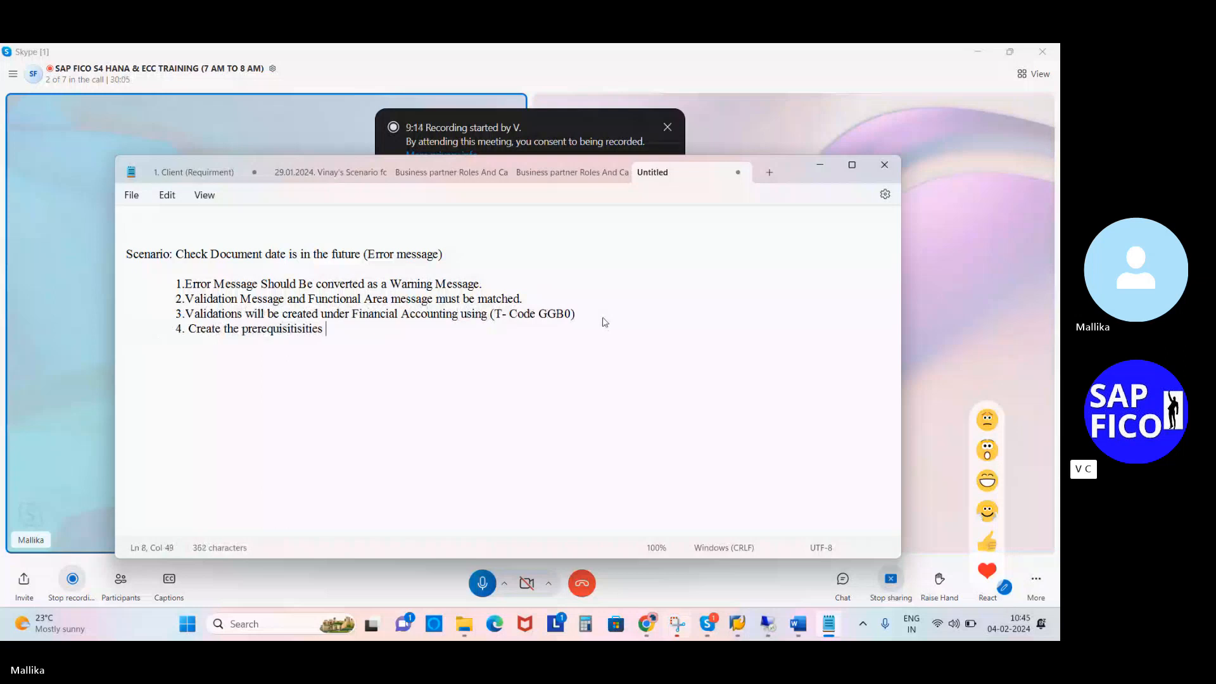
Add a fifth point reading "5 . Create the check Validations"
{"action": "key", "text": "Return"}
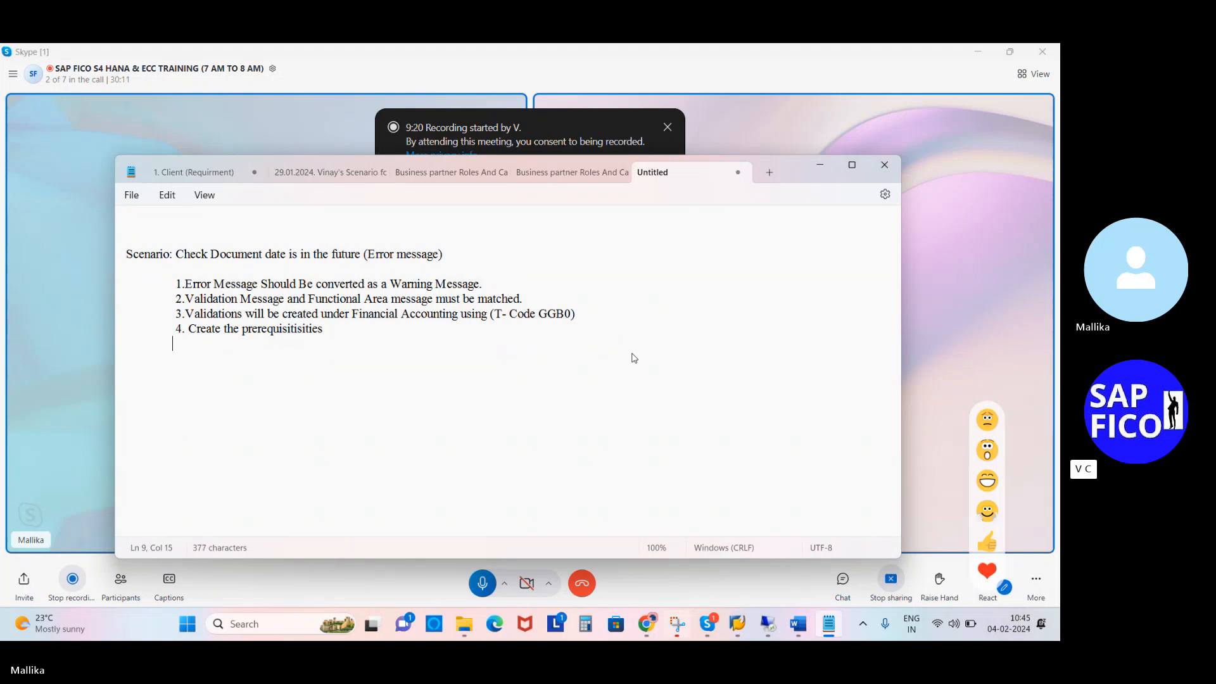
{"action": "type", "text": "5"}
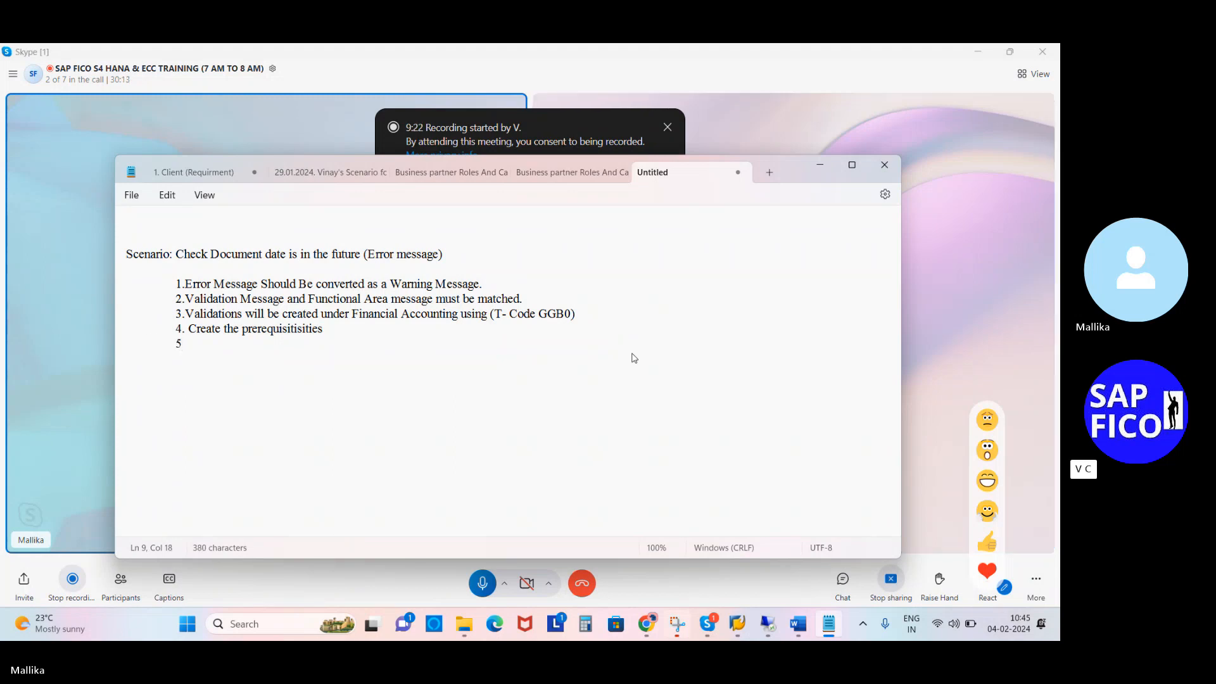
{"action": "type", "text": " . Cre"}
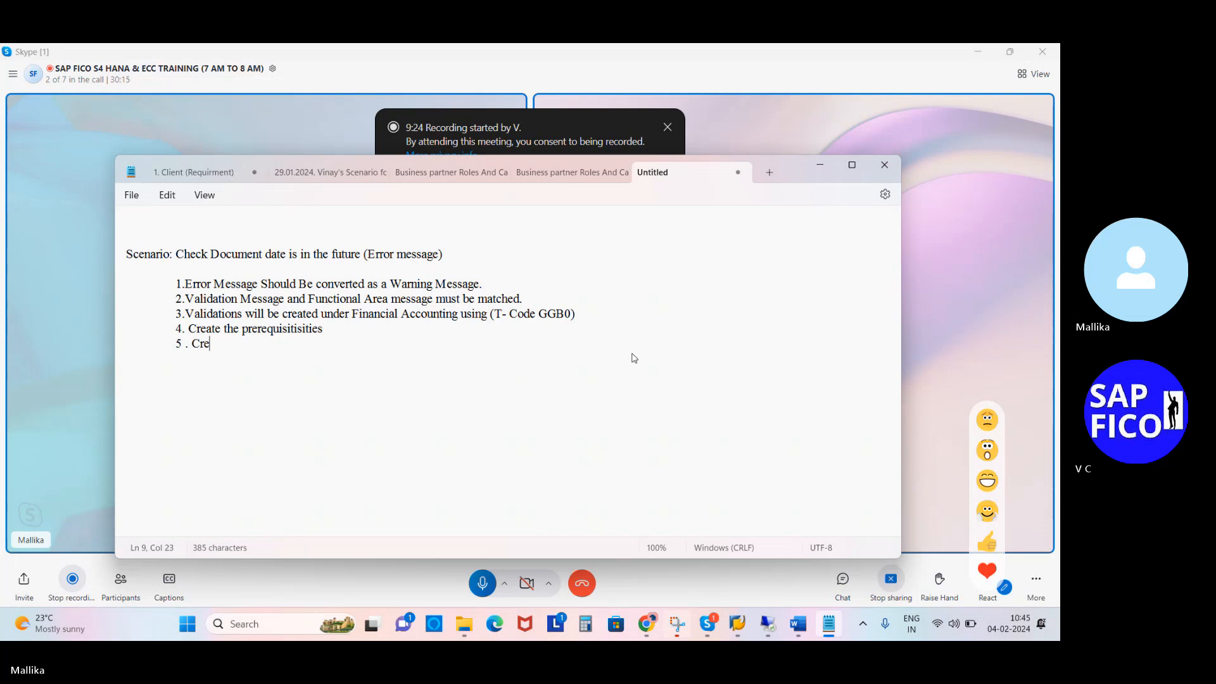
{"action": "type", "text": "ate the "}
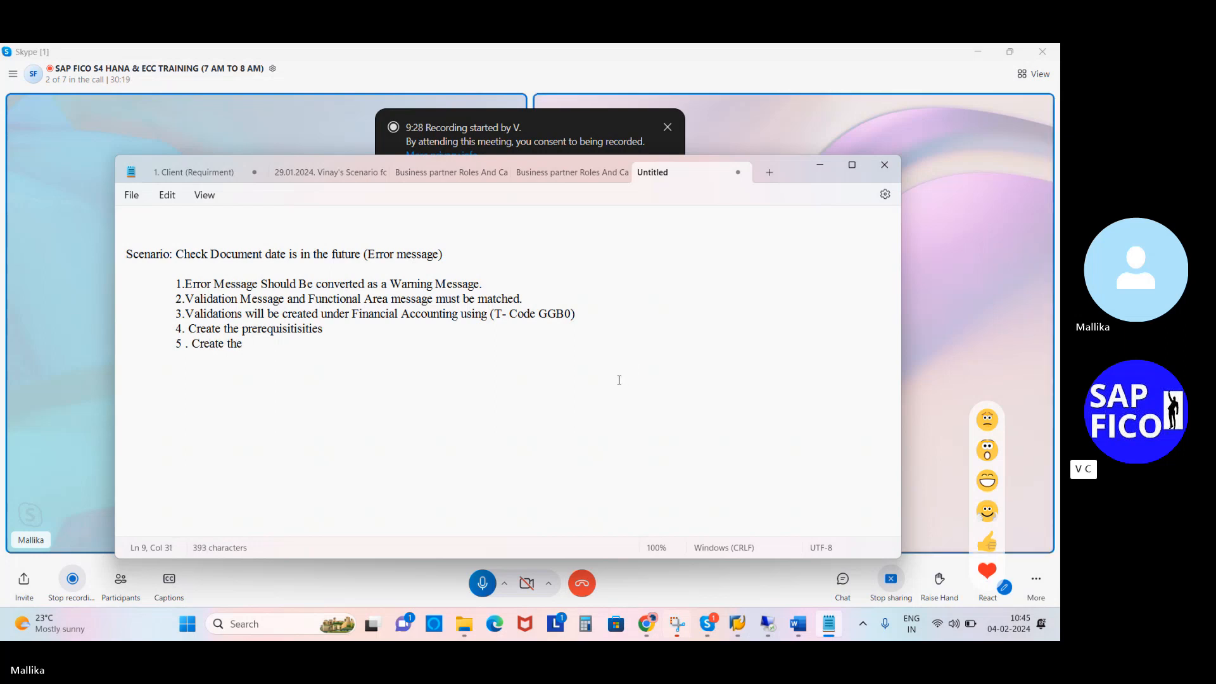
{"action": "type", "text": "Valid"}
{"action": "type", "text": "at"}
{"action": "key", "text": "BackSpace"}
{"action": "key", "text": "BackSpace"}
{"action": "key", "text": "BackSpace"}
{"action": "key", "text": "BackSpace"}
{"action": "key", "text": "BackSpace"}
{"action": "key", "text": "BackSpace"}
{"action": "key", "text": "BackSpace"}
{"action": "type", "text": "chec"}
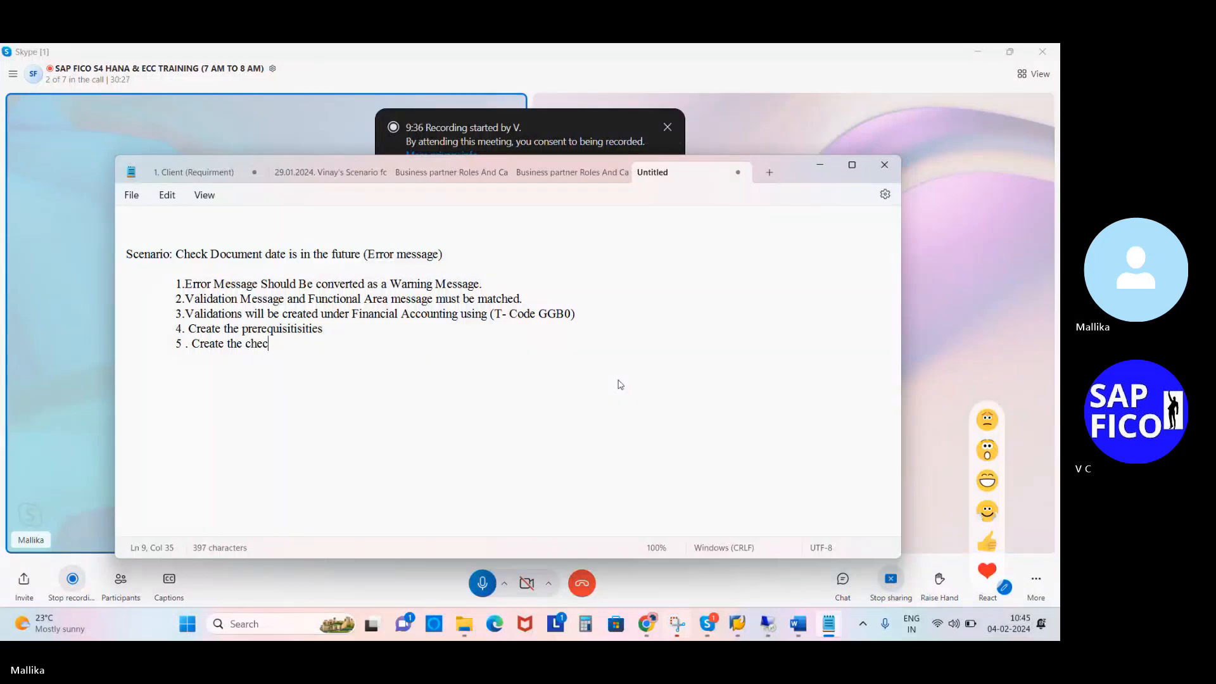
{"action": "type", "text": "k Validat"}
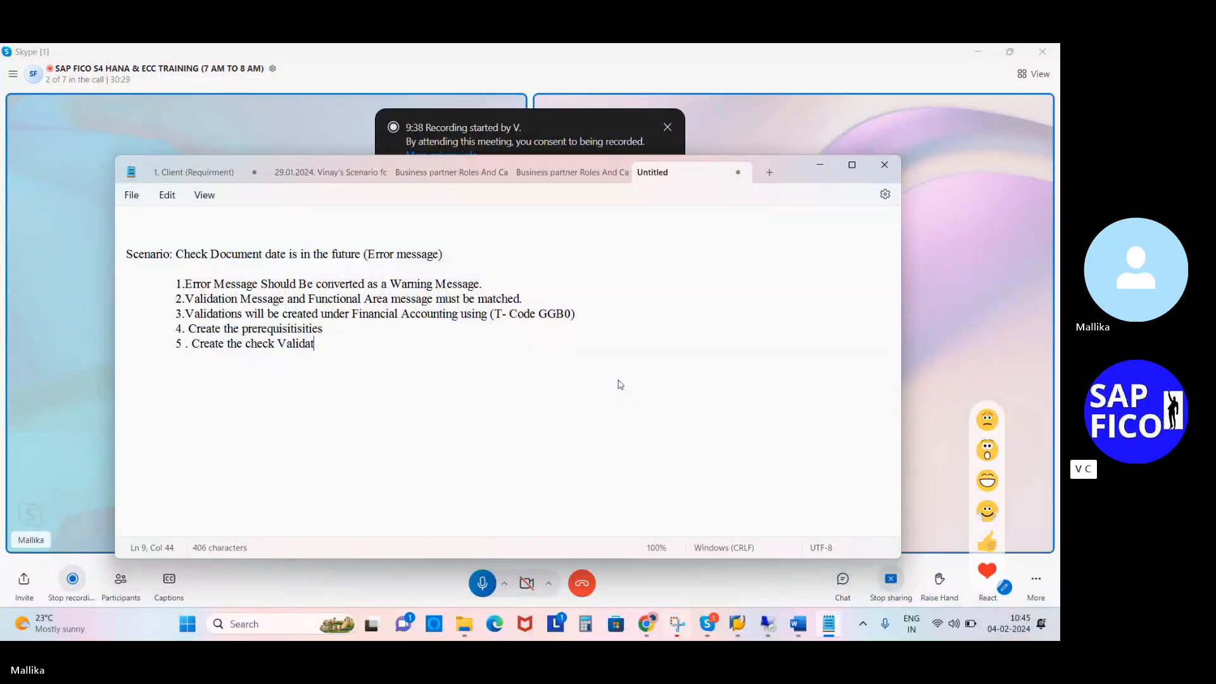
{"action": "type", "text": "ions"}
Add a sixth point reading "6. Create the Messages Validation"
{"action": "key", "text": "Return"}
{"action": "type", "text": "6. Creat"}
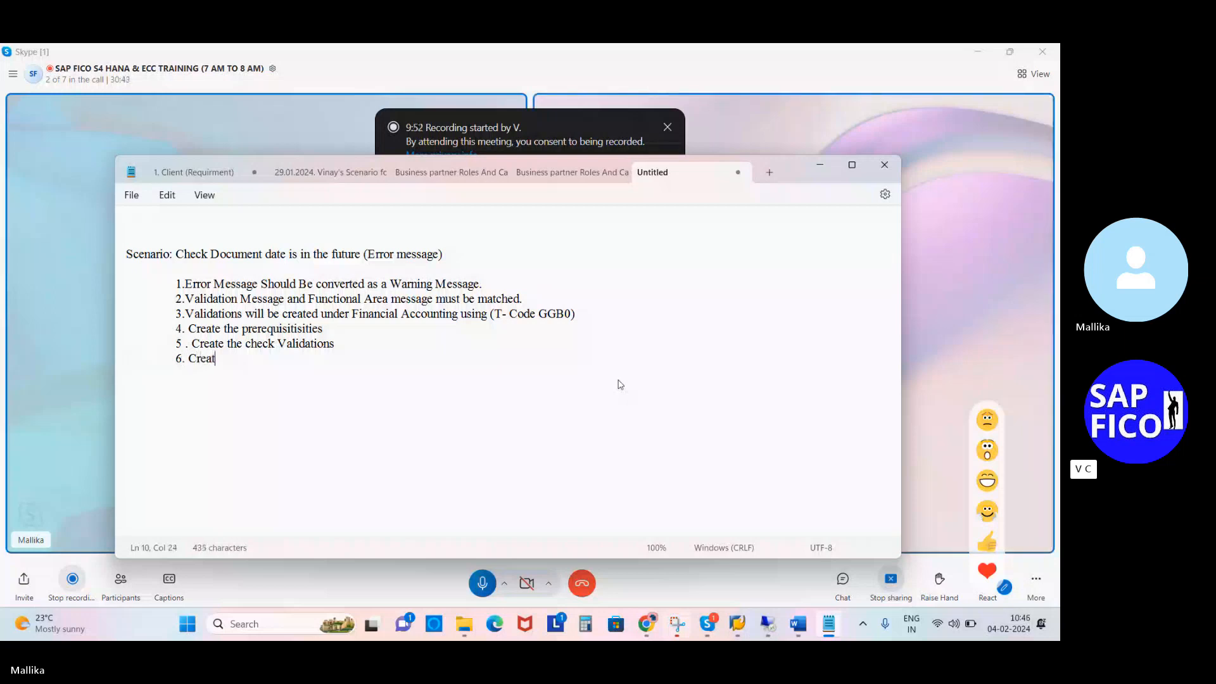
{"action": "type", "text": "e the Messages Validation"}
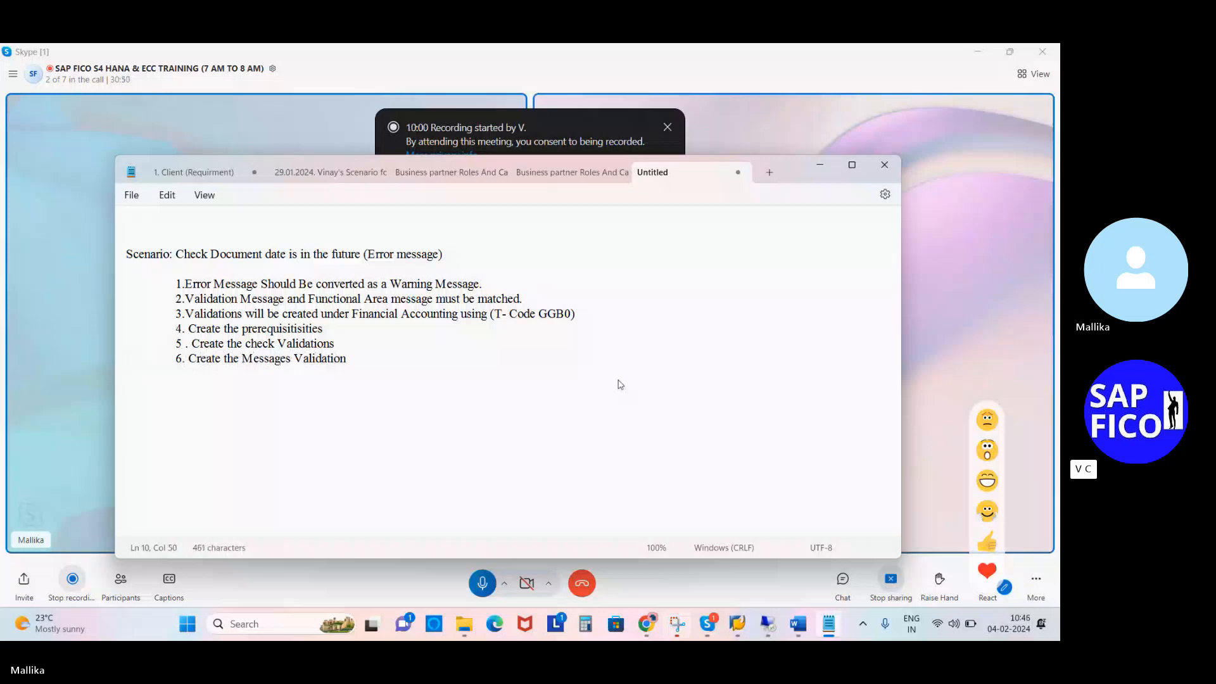
Add a seventh point reading "7 .Assign these validations to your Company Code Using T - Code OB28"
{"action": "key", "text": "Return"}
{"action": "type", "text": "Assign these "}
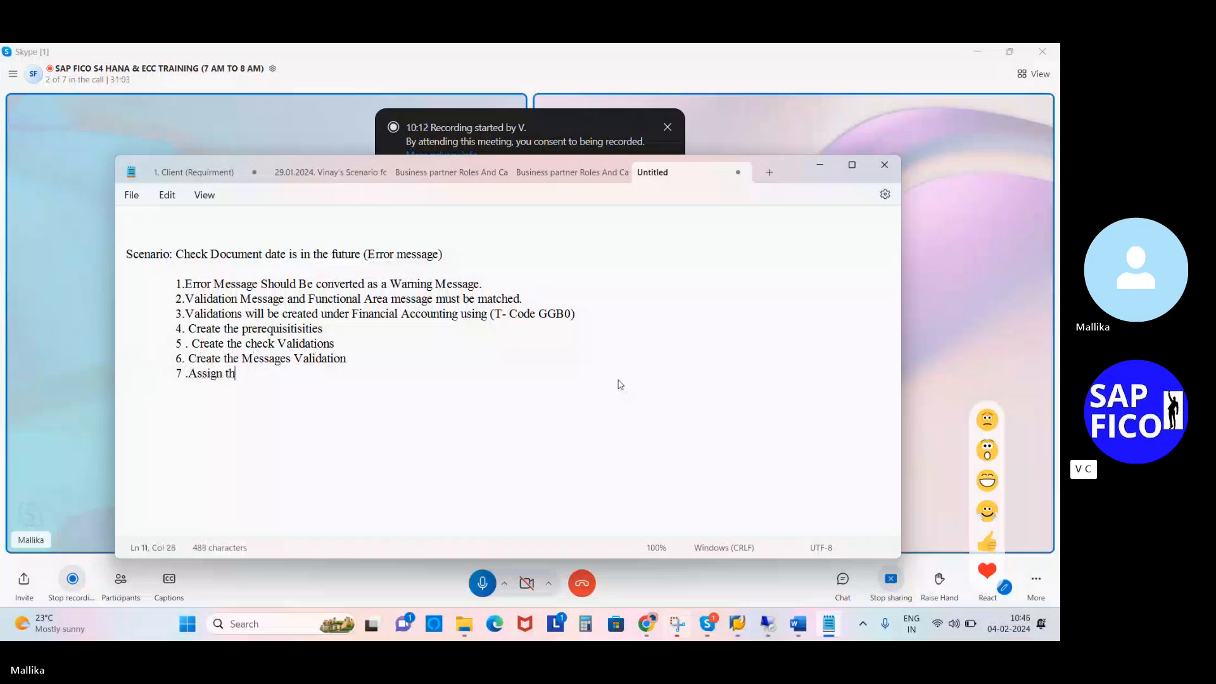
{"action": "type", "text": "validations to you"}
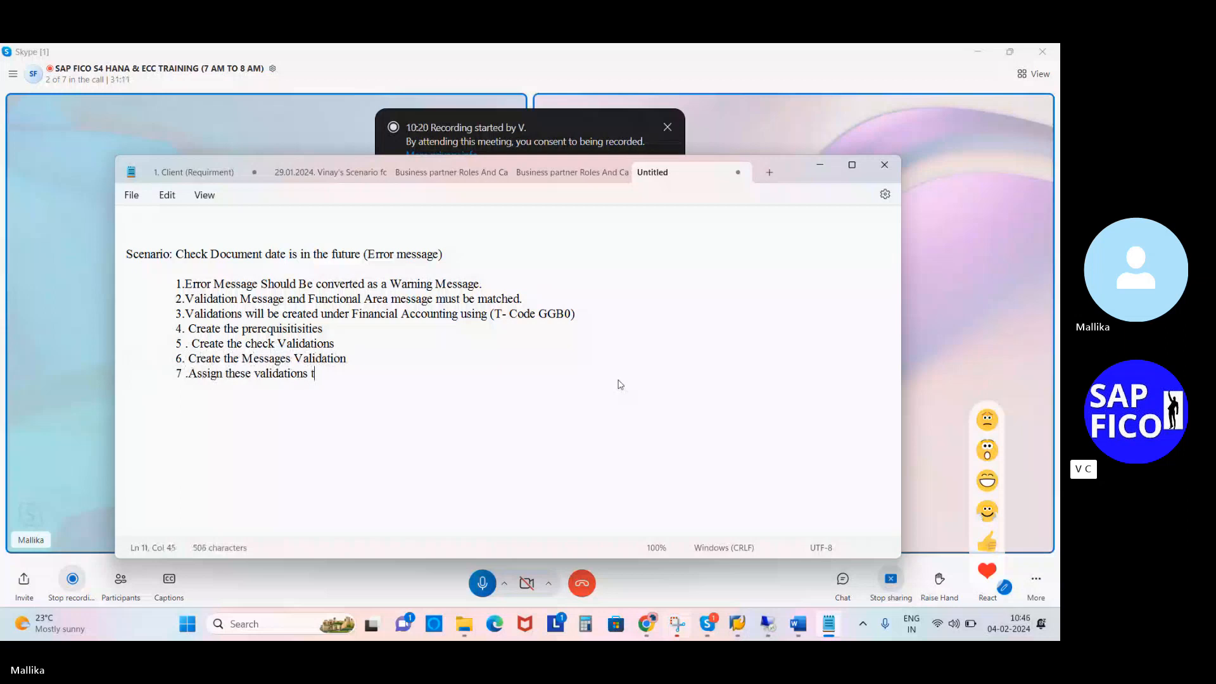
{"action": "type", "text": "r Compay"}
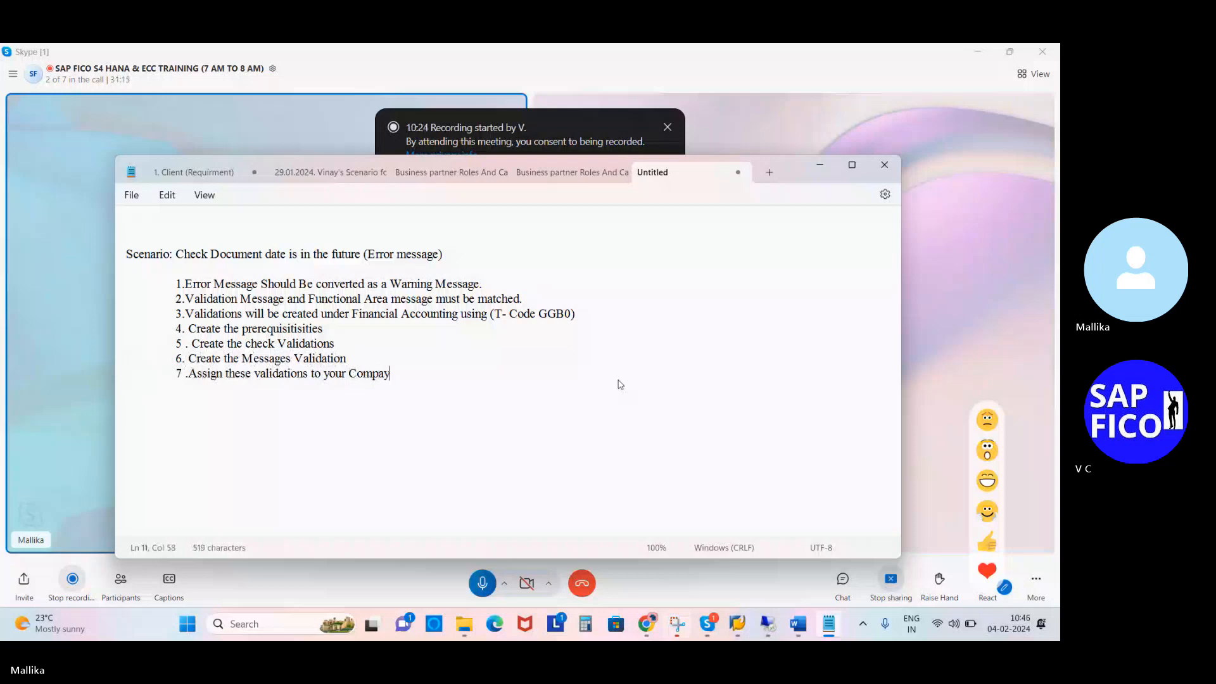
{"action": "key", "text": "BackSpace"}
{"action": "type", "text": "ny C"}
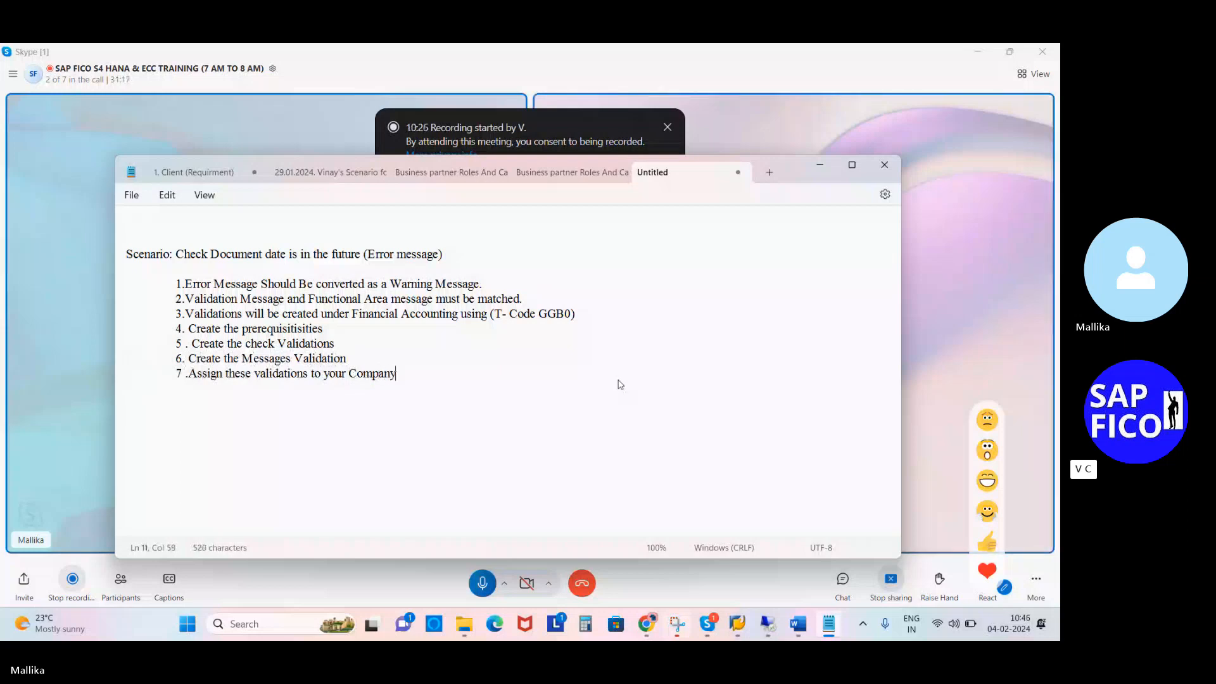
{"action": "type", "text": "ode Using T - Code "}
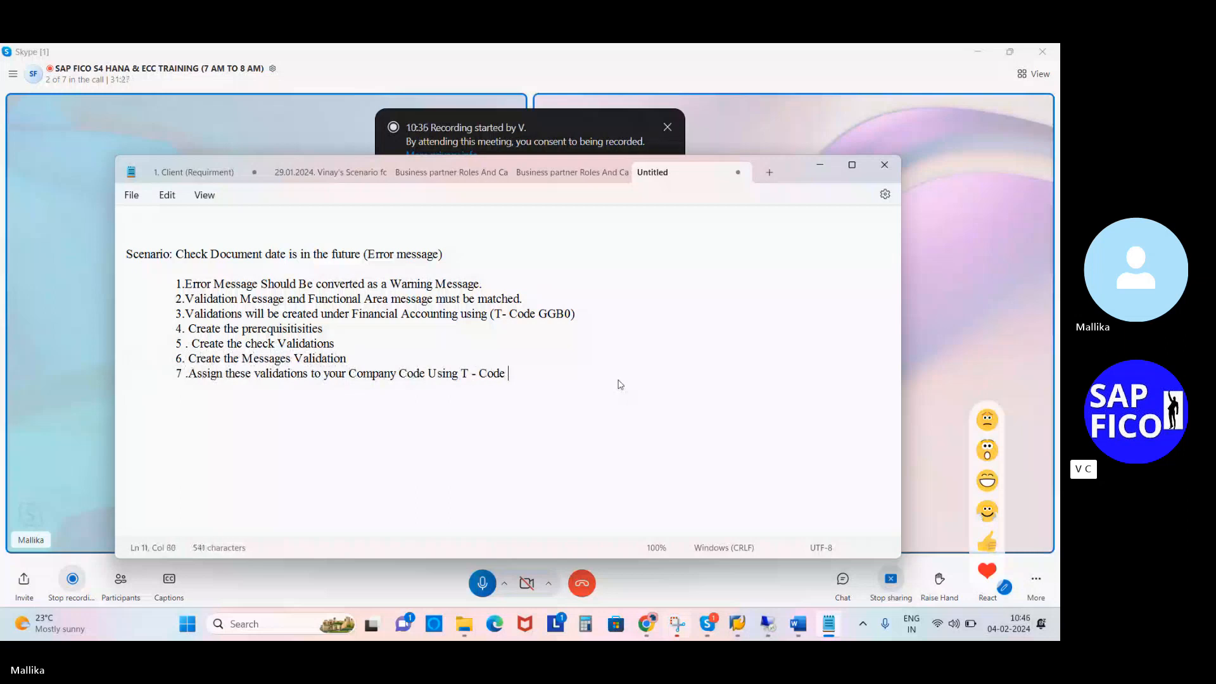
{"action": "type", "text": "O"}
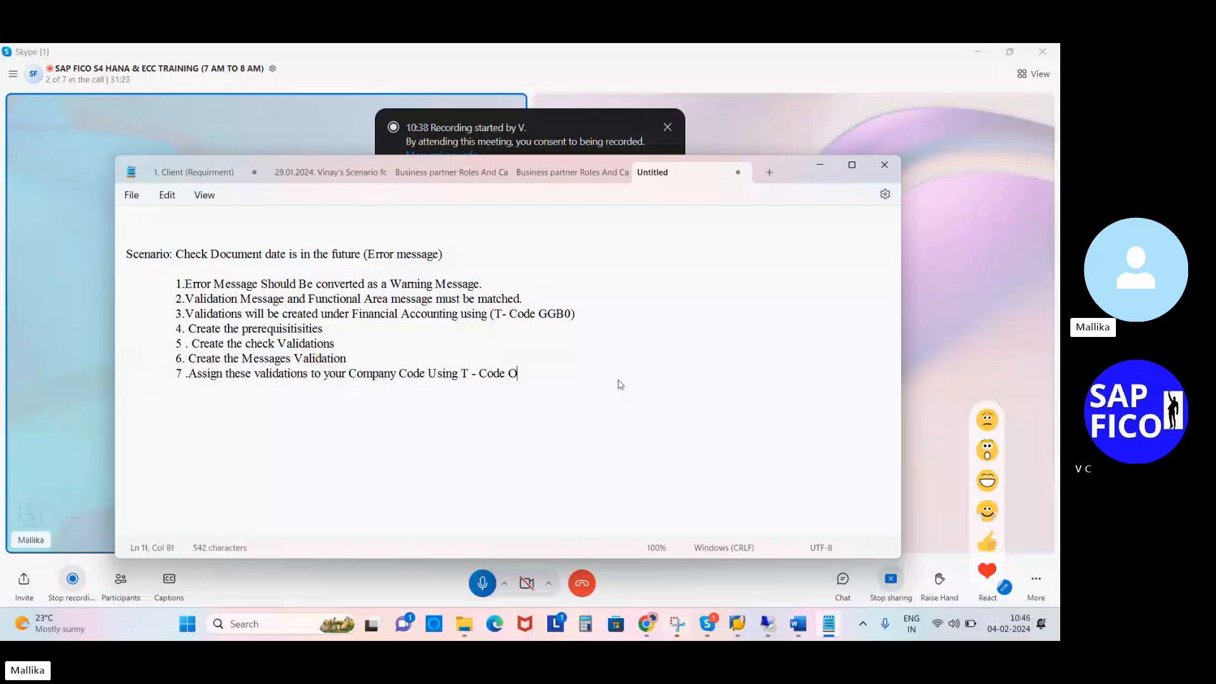
{"action": "type", "text": "B28"}
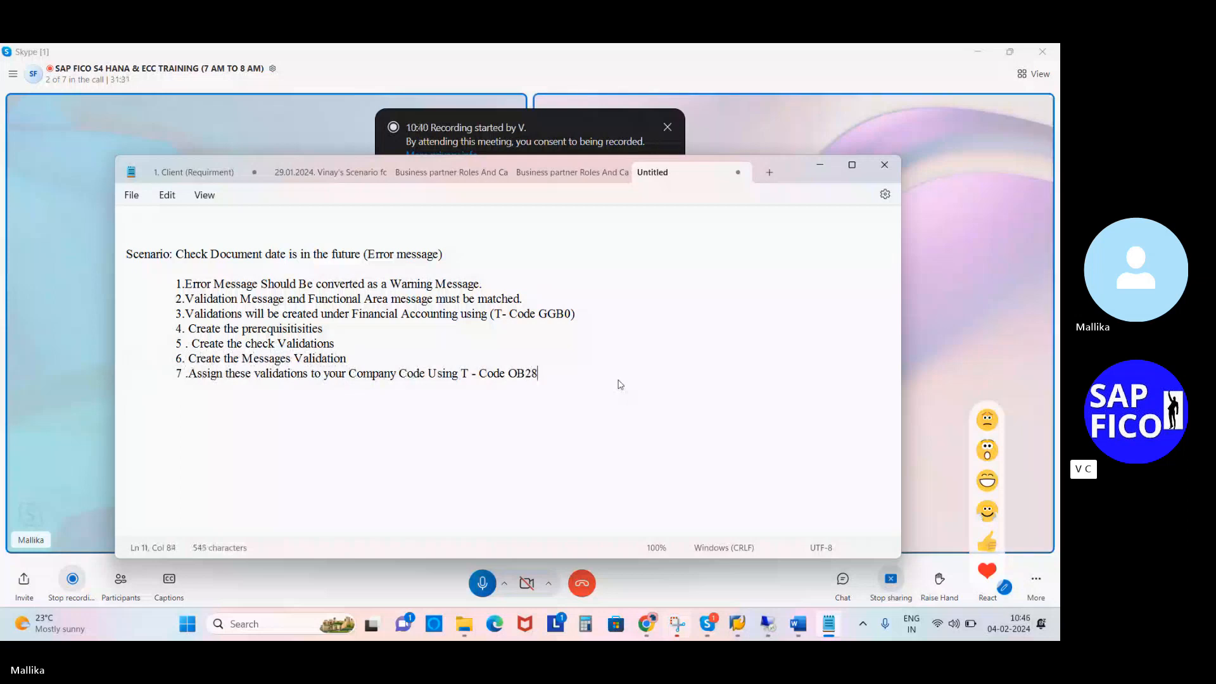
Enclose "T - Code OB28" in parentheses in the seventh point
{"action": "type", "text": ")"}
{"action": "left_click", "coordinate": [462, 373]}
{"action": "type", "text": "("}
Add an eighth point reading "8. Create the Message Number under Functional Area using T- Code OBA5"
{"action": "left_click", "coordinate": [578, 382]}
{"action": "key", "text": "Return"}
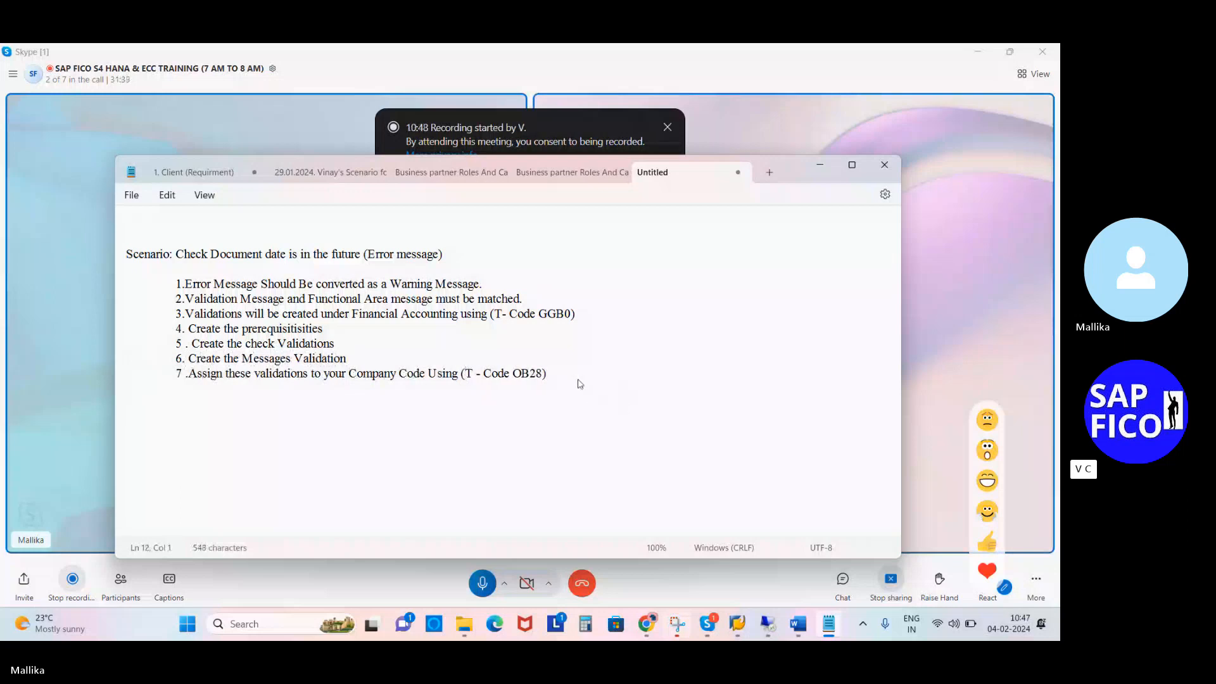
{"action": "type", "text": "9"}
{"action": "type", "text": " Vali"}
{"action": "type", "text": "dation"}
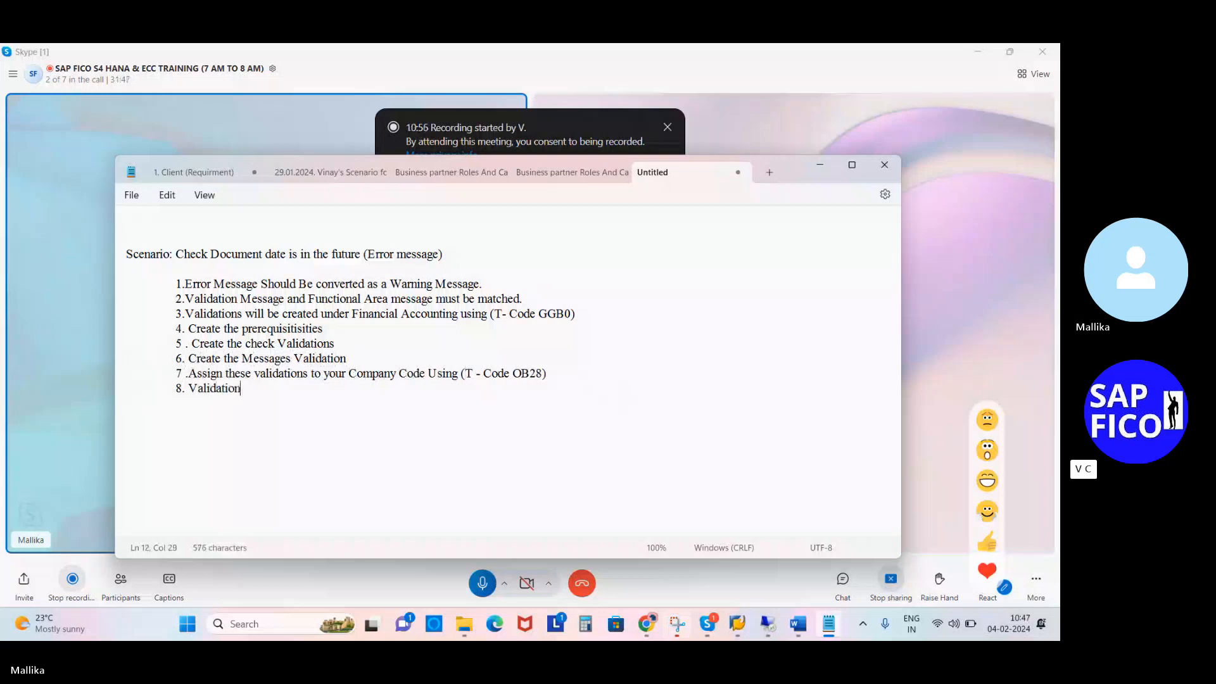
{"action": "key", "text": "BackSpace"}
{"action": "key", "text": "BackSpace"}
{"action": "key", "text": "BackSpace"}
{"action": "key", "text": "BackSpace"}
{"action": "key", "text": "BackSpace"}
{"action": "key", "text": "BackSpace"}
{"action": "key", "text": "BackSpace"}
{"action": "key", "text": "BackSpace"}
{"action": "key", "text": "BackSpace"}
{"action": "key", "text": "BackSpace"}
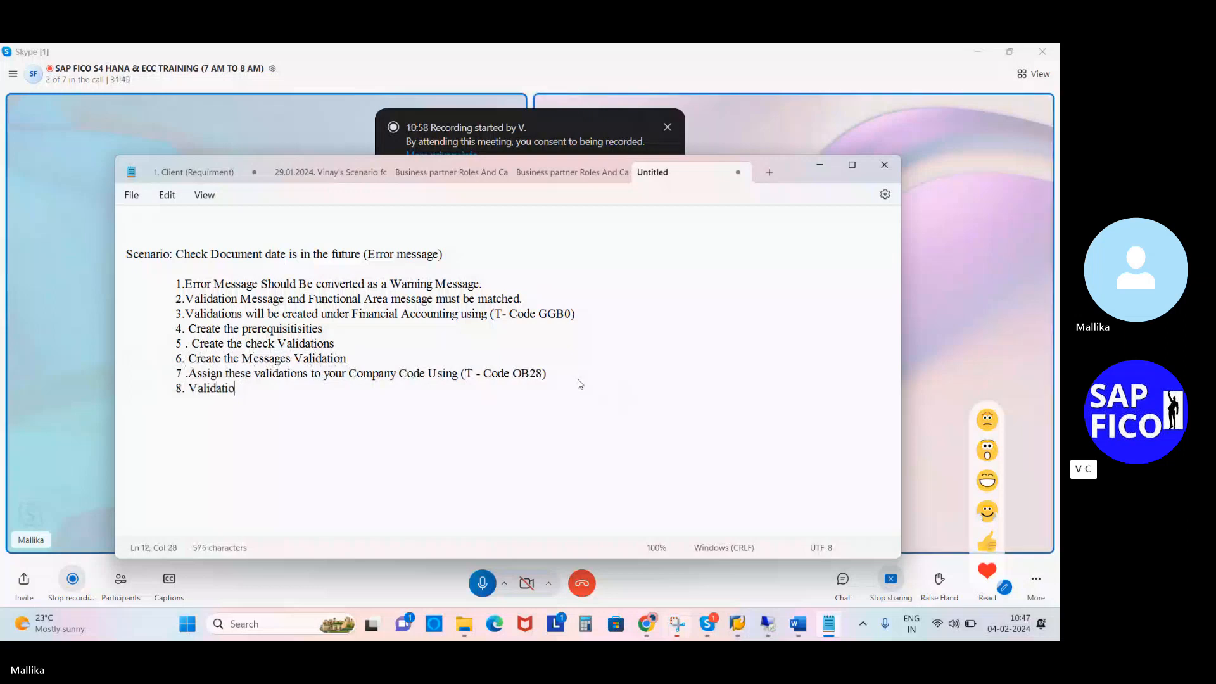
{"action": "key", "text": "BackSpace"}
{"action": "type", "text": "Cra"}
{"action": "key", "text": "BackSpace"}
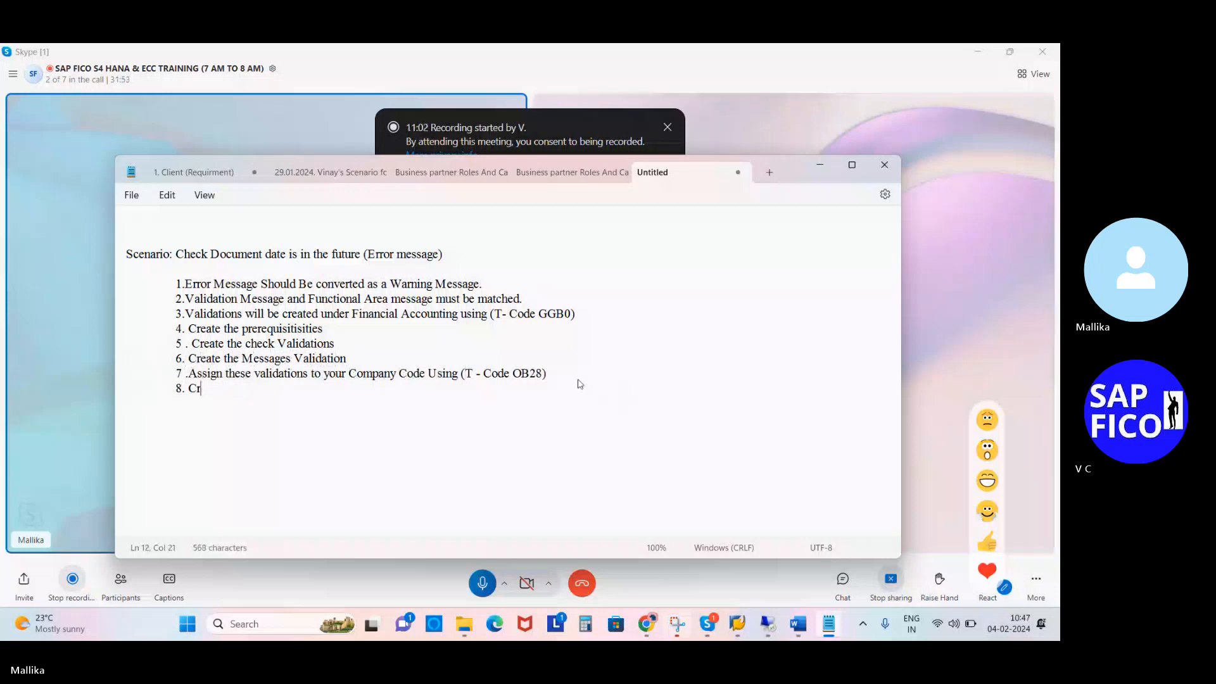
{"action": "type", "text": "eate the "}
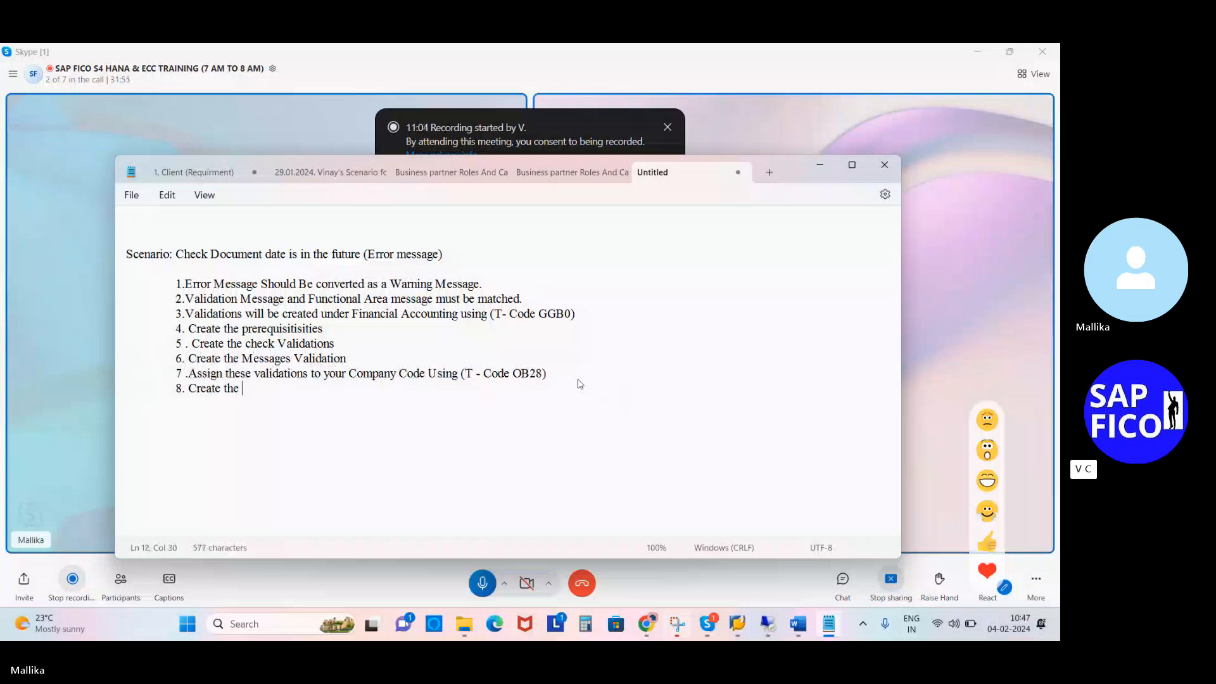
{"action": "type", "text": "Message Numbe"}
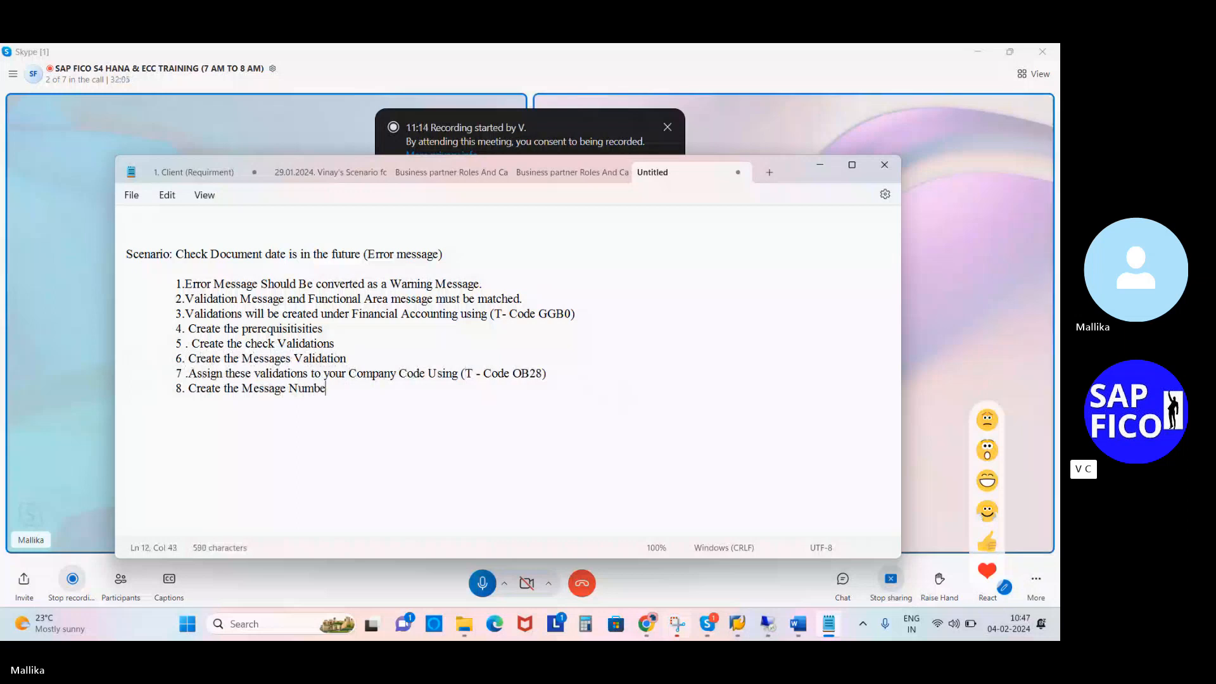
{"action": "type", "text": "r under Functional Area"}
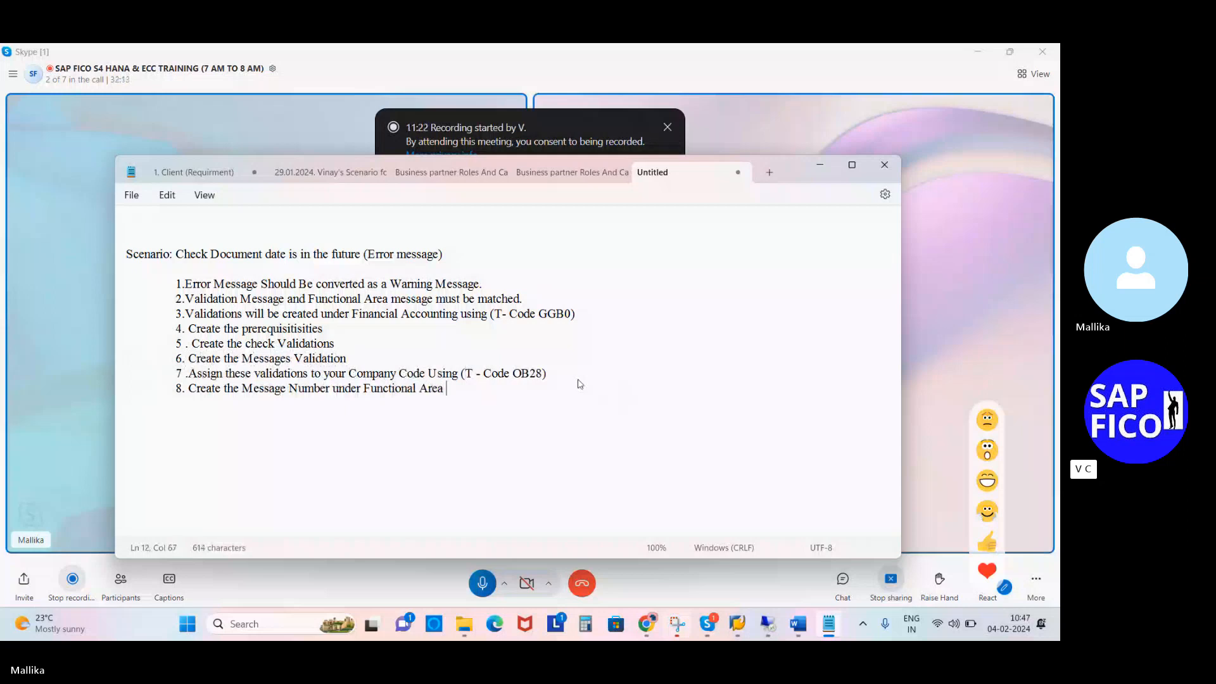
{"action": "type", "text": " usi"}
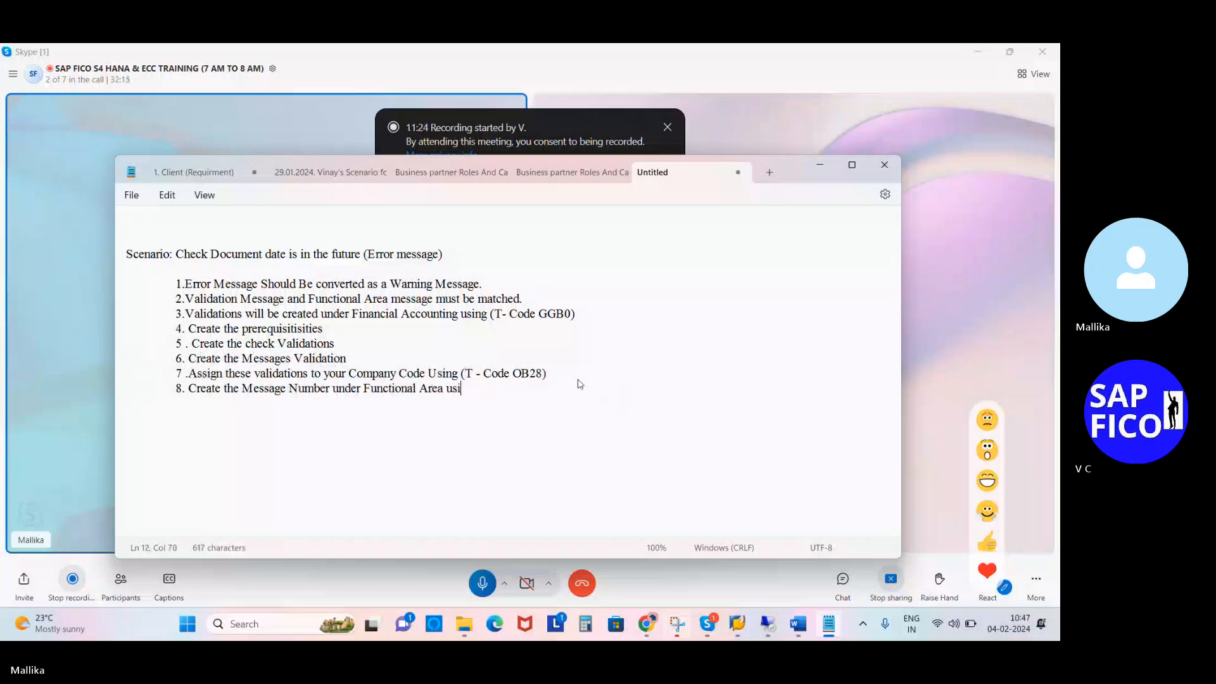
{"action": "type", "text": "ng T"}
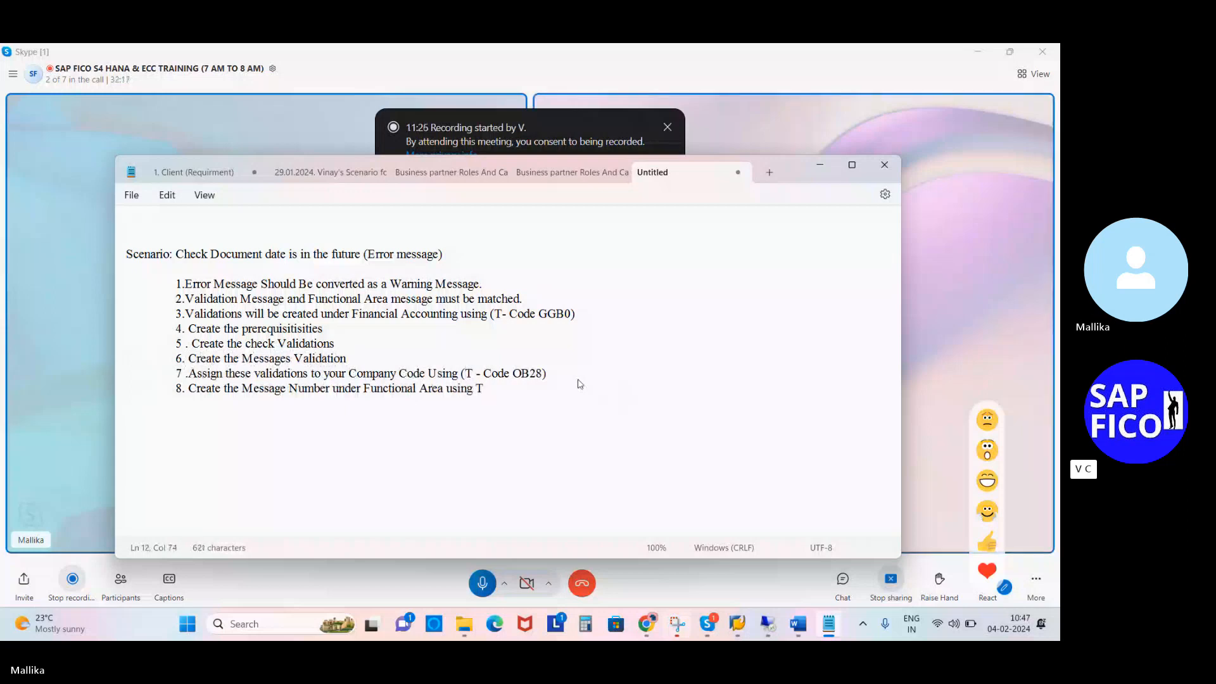
{"action": "type", "text": "- Code OBA5"}
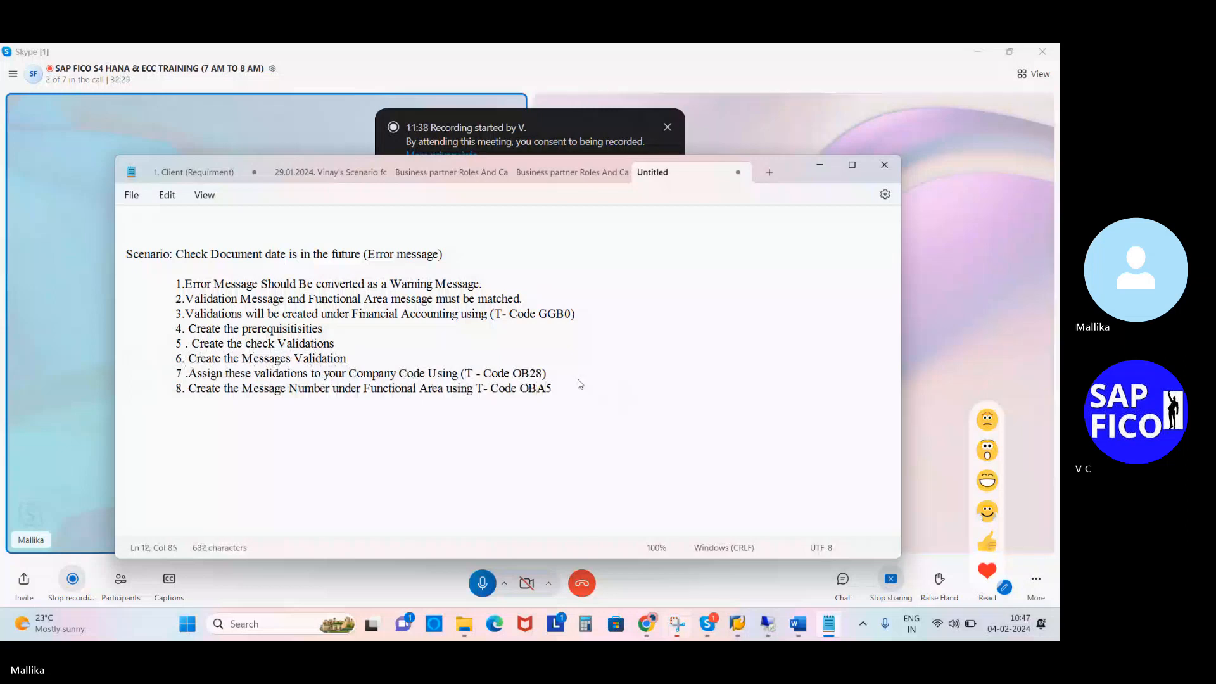
Enclose "T- Code OBA5" in parentheses in the eighth point
{"action": "type", "text": ")"}
{"action": "left_click", "coordinate": [476, 388]}
{"action": "type", "text": "("}
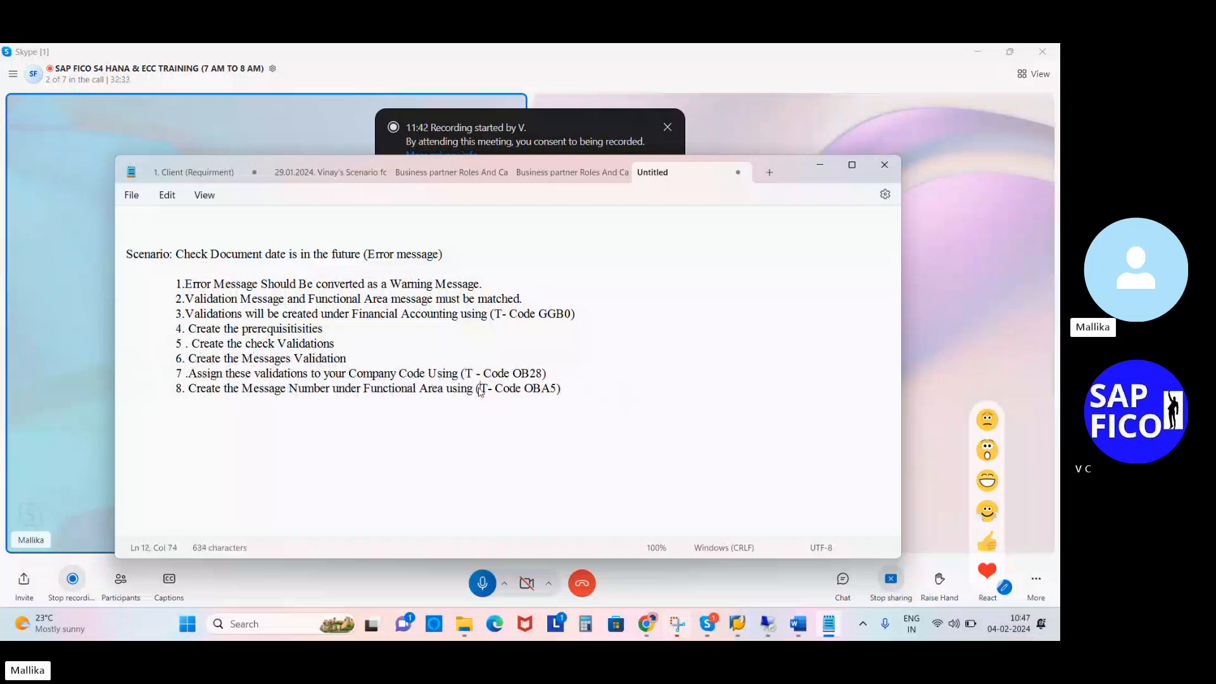
Add a ninth point reading "9. Document Date is Grater than or Equl to Current Date"
{"action": "left_click", "coordinate": [570, 393]}
{"action": "key", "text": "Return"}
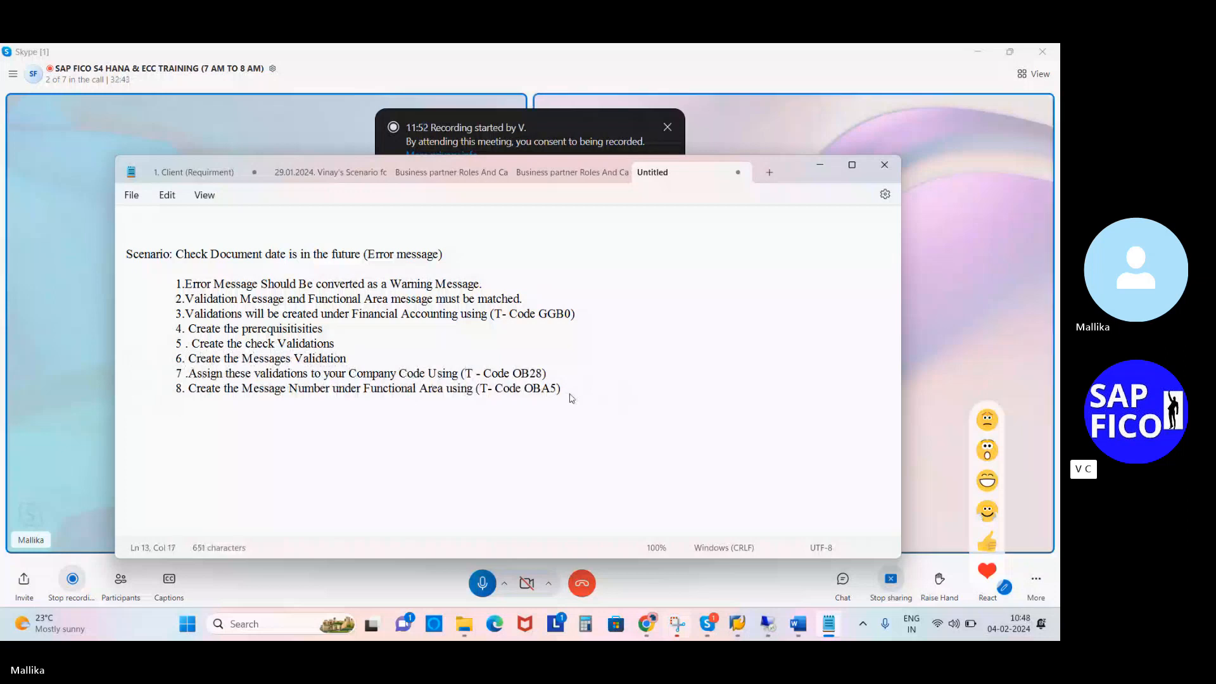
{"action": "type", "text": "9. Document"}
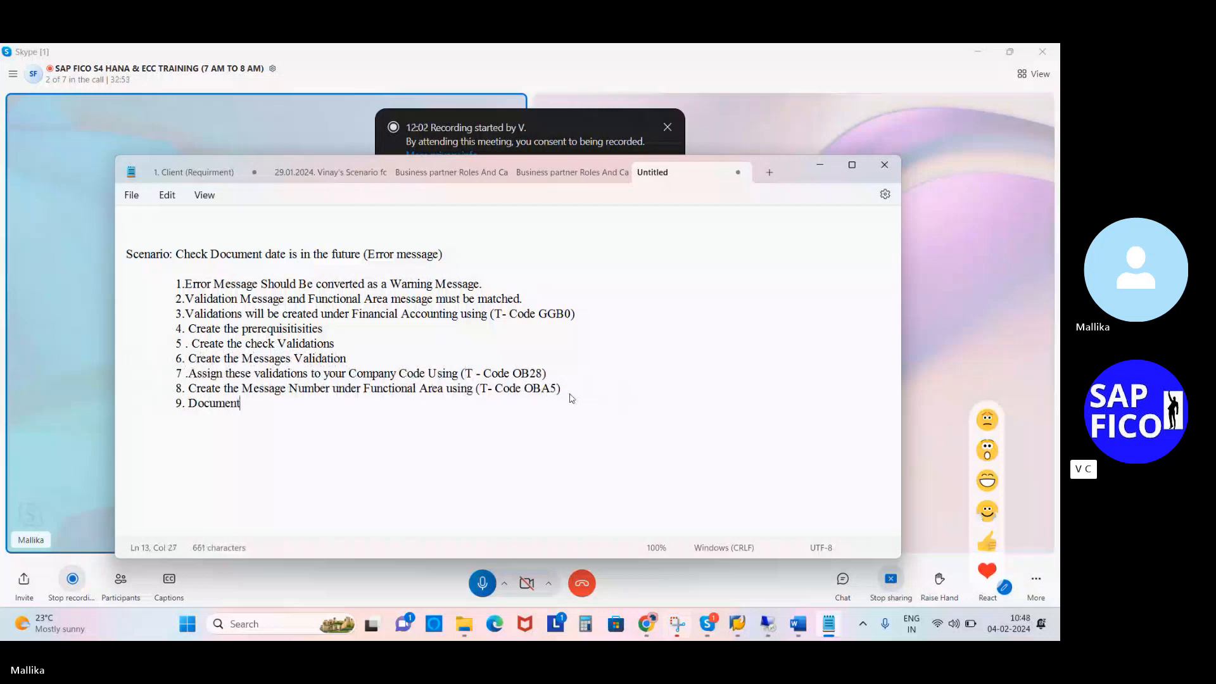
{"action": "type", "text": " Date "}
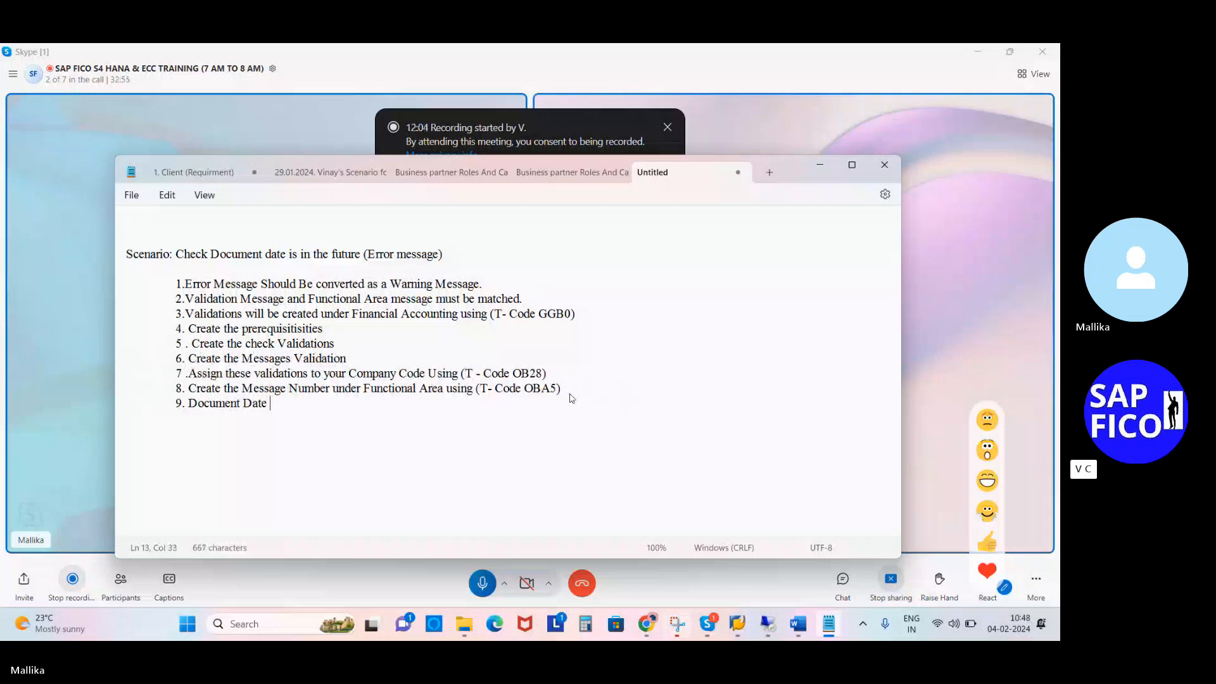
{"action": "type", "text": "is Grater than "}
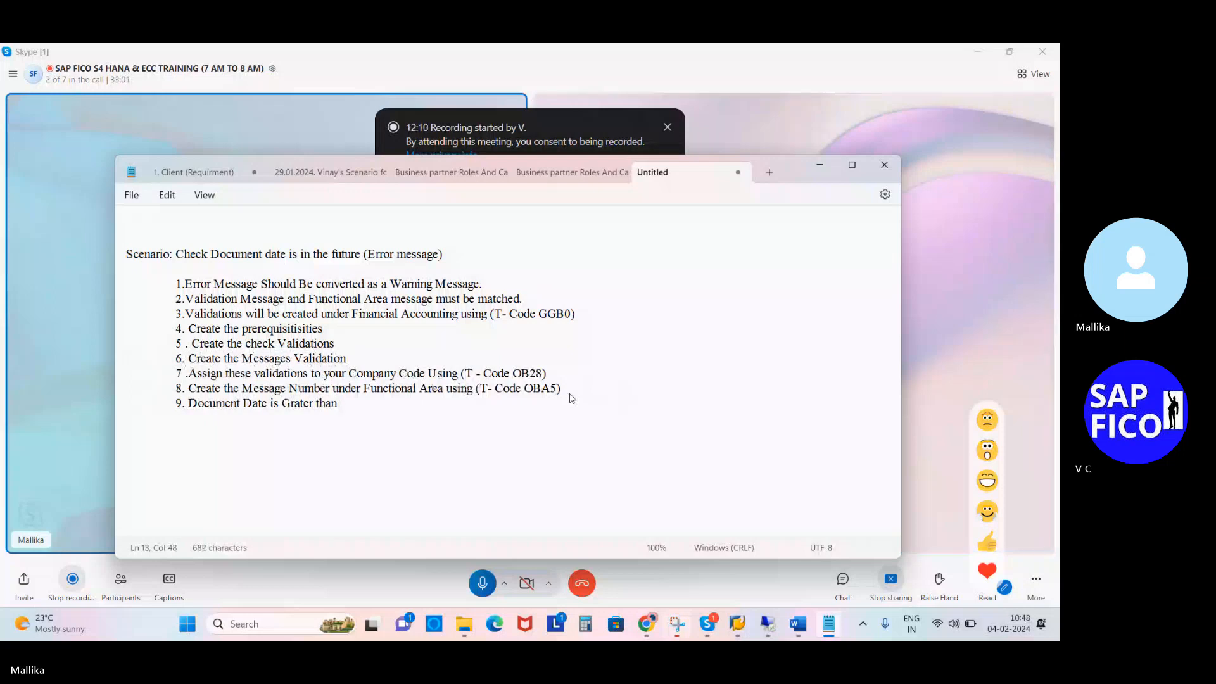
{"action": "type", "text": "or "}
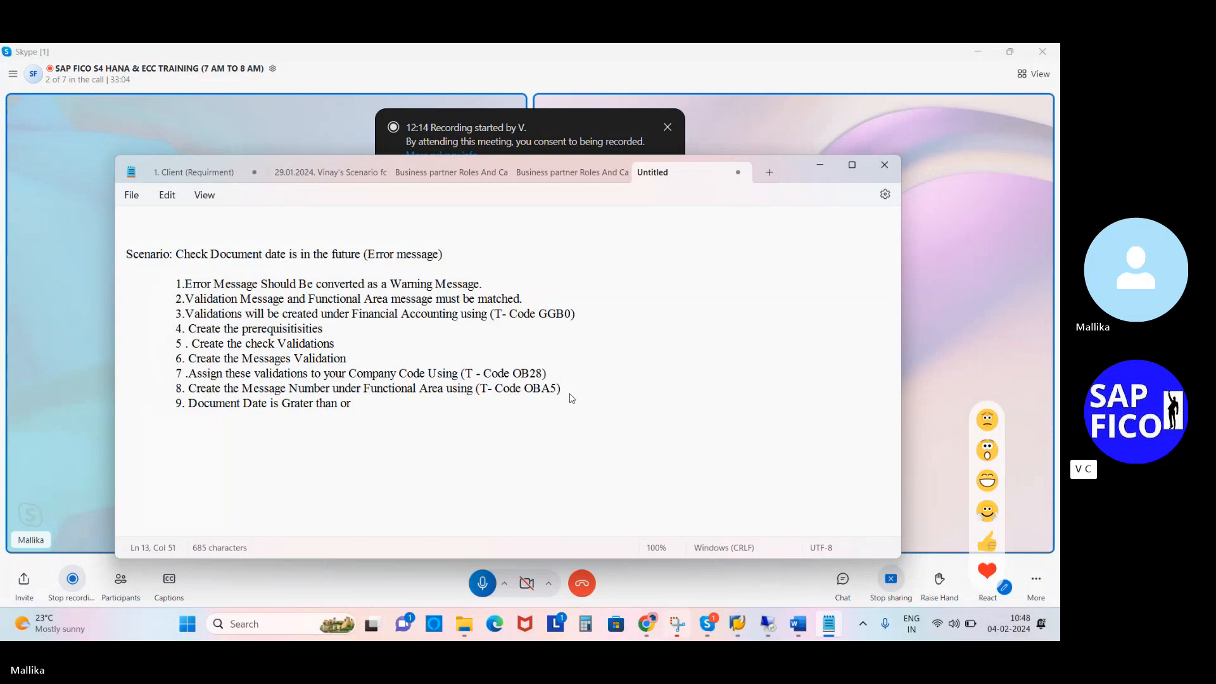
{"action": "type", "text": "Equl ti"}
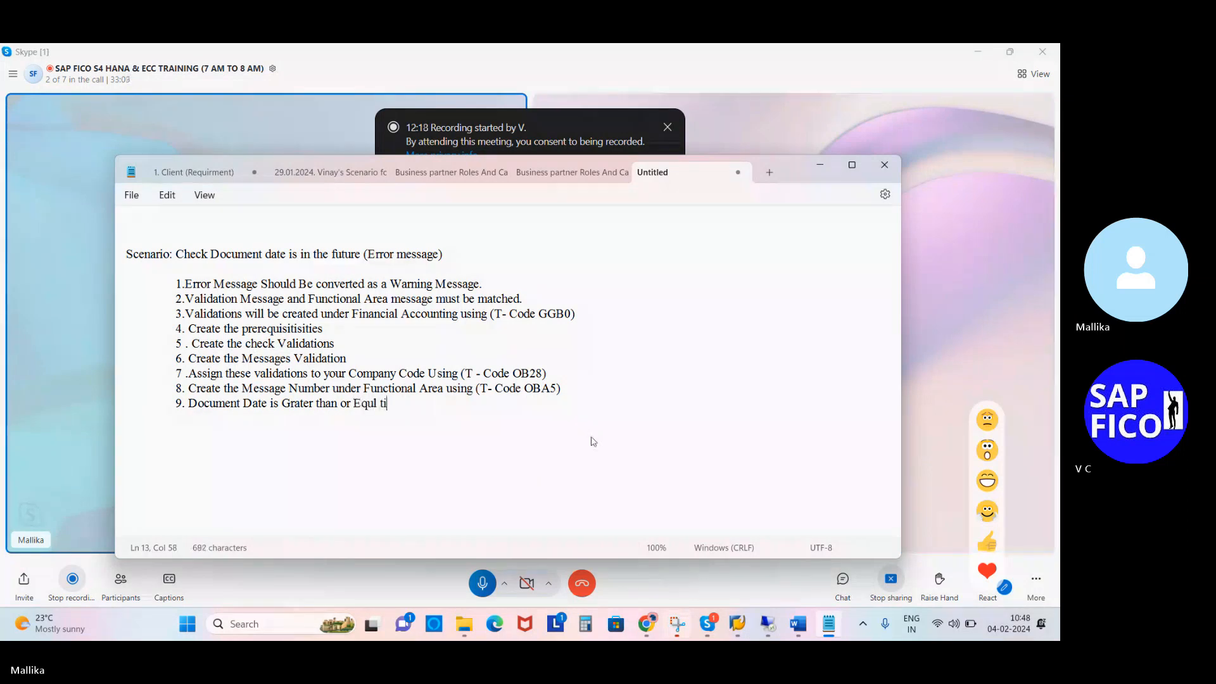
{"action": "key", "text": "BackSpace"}
{"action": "type", "text": "o C"}
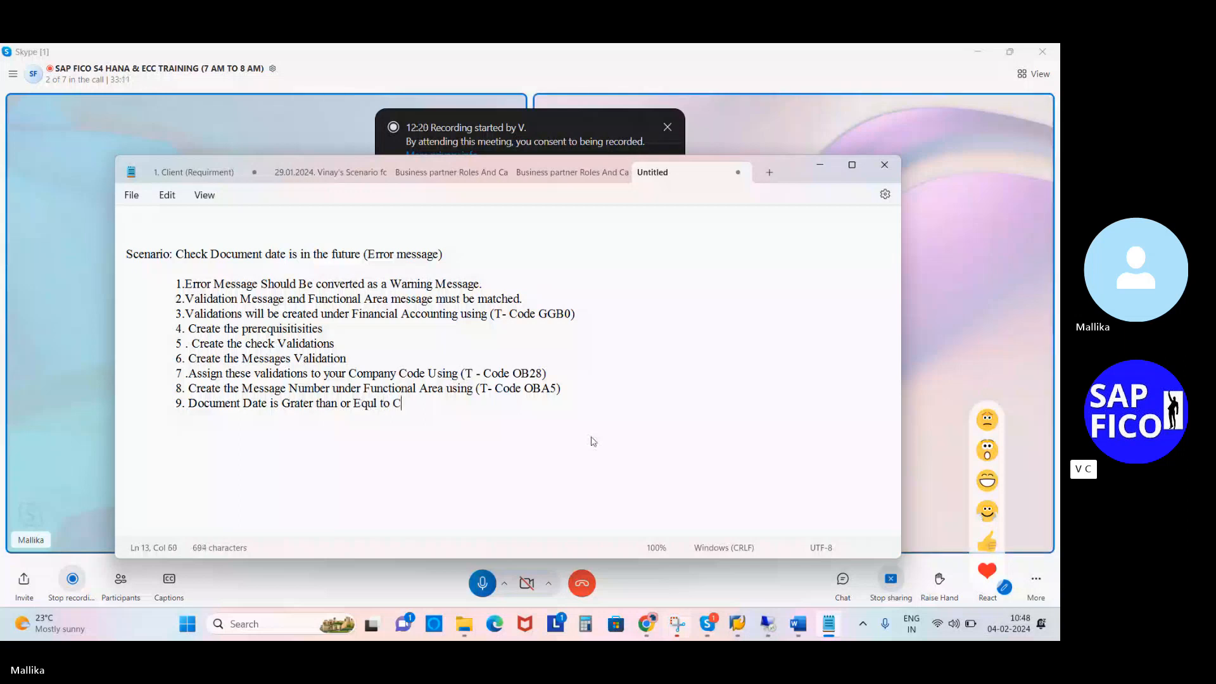
{"action": "type", "text": "urrent D"}
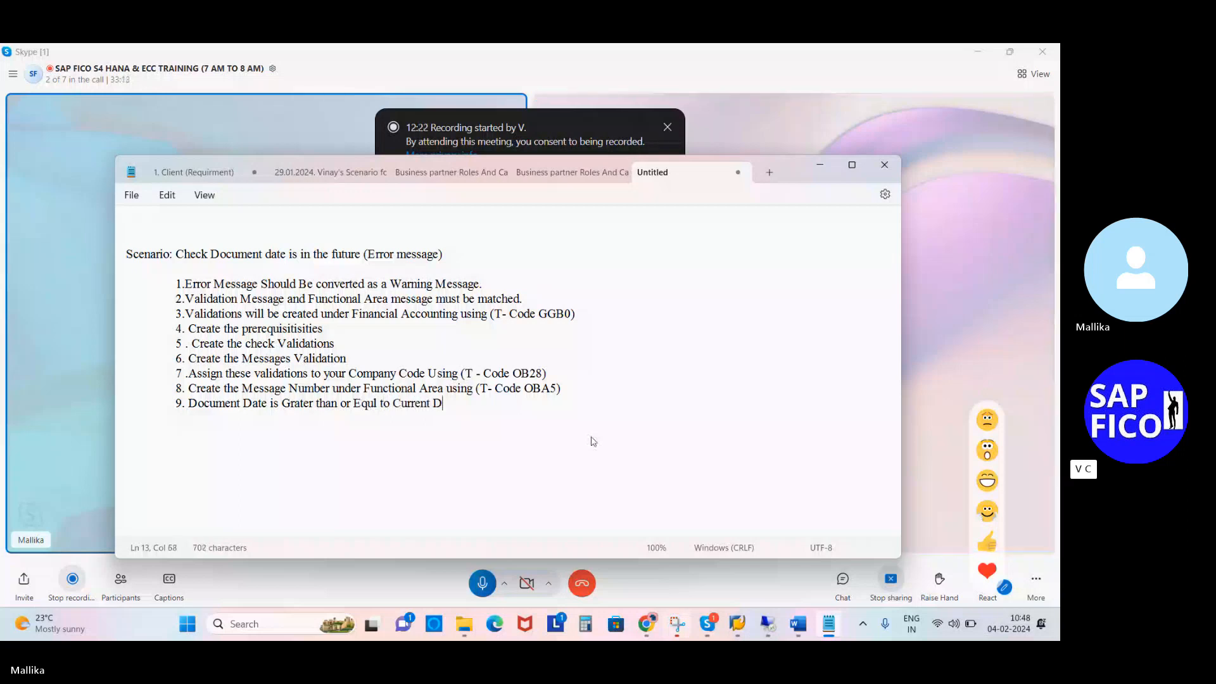
{"action": "type", "text": "ate"}
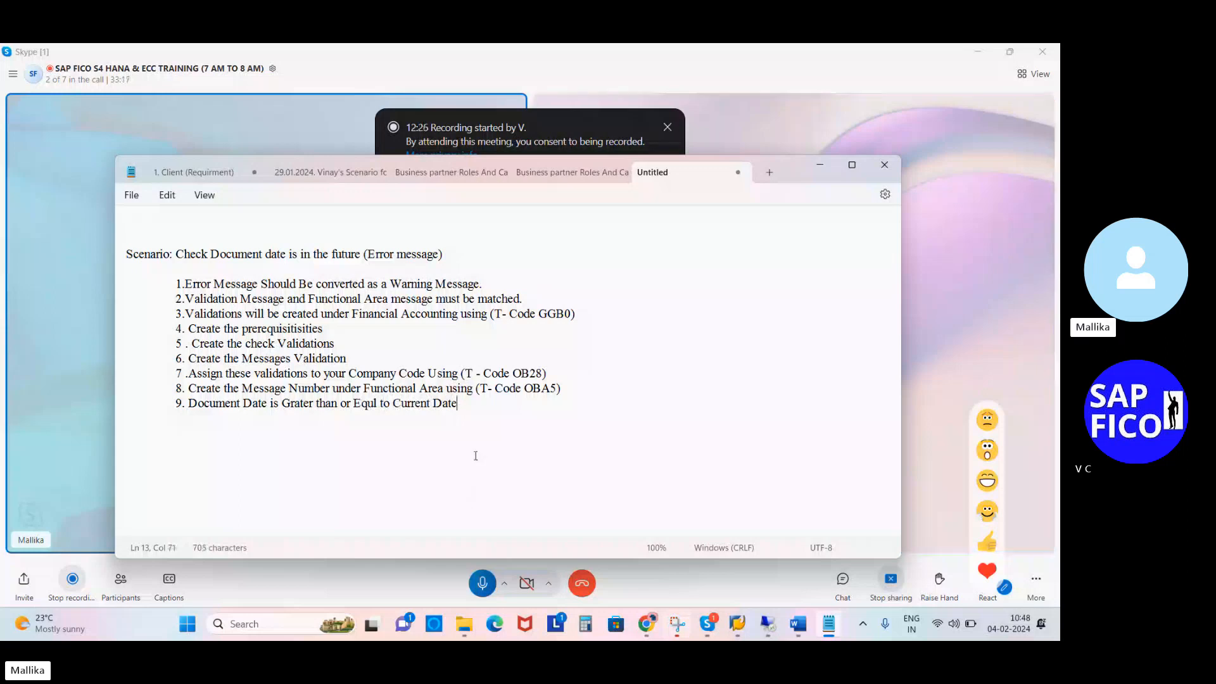
Append "(Get the Current Date from ABAP fields)" to the end of the ninth point
{"action": "type", "text": "("}
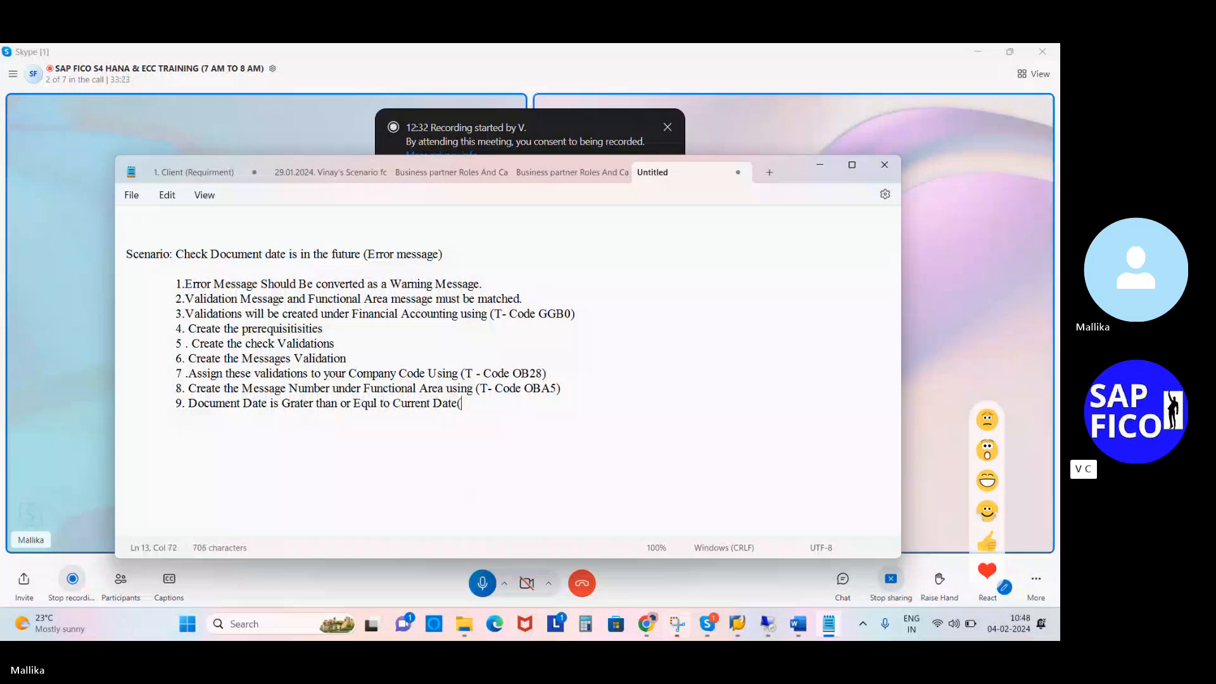
{"action": "key", "text": "BackSpace"}
{"action": "type", "text": "("}
{"action": "type", "text": "Get the "}
{"action": "type", "text": "Cu"}
{"action": "type", "text": "rrent "}
{"action": "type", "text": "D"}
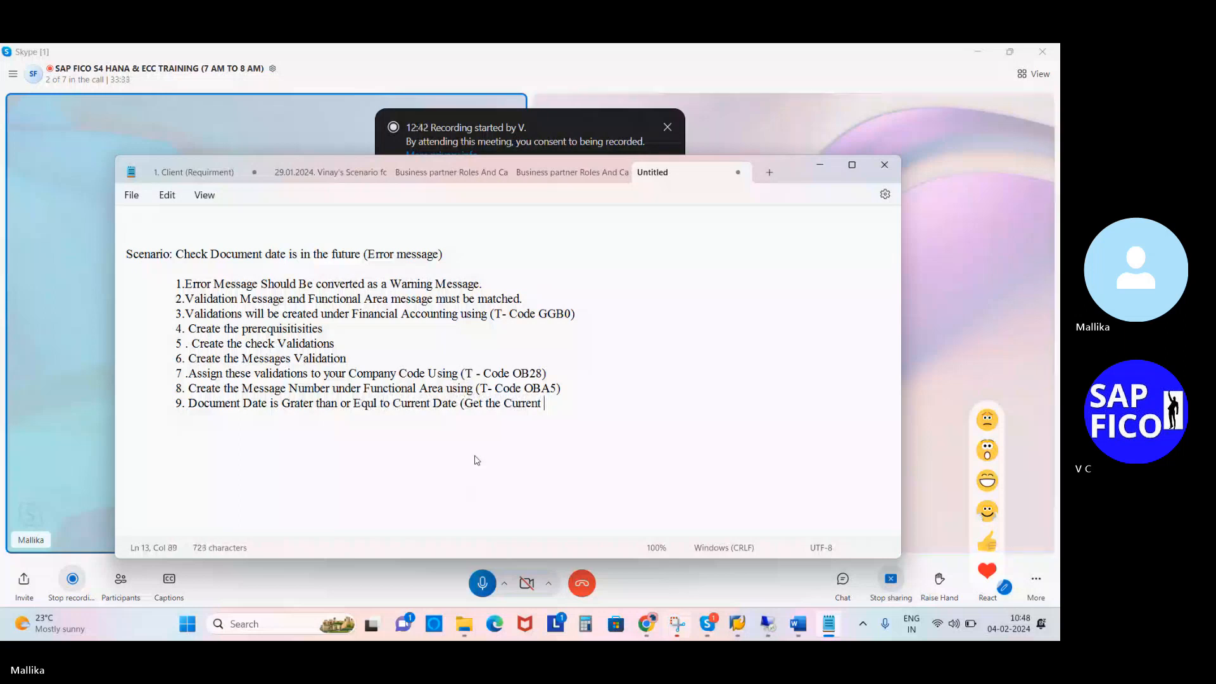
{"action": "type", "text": "ate "}
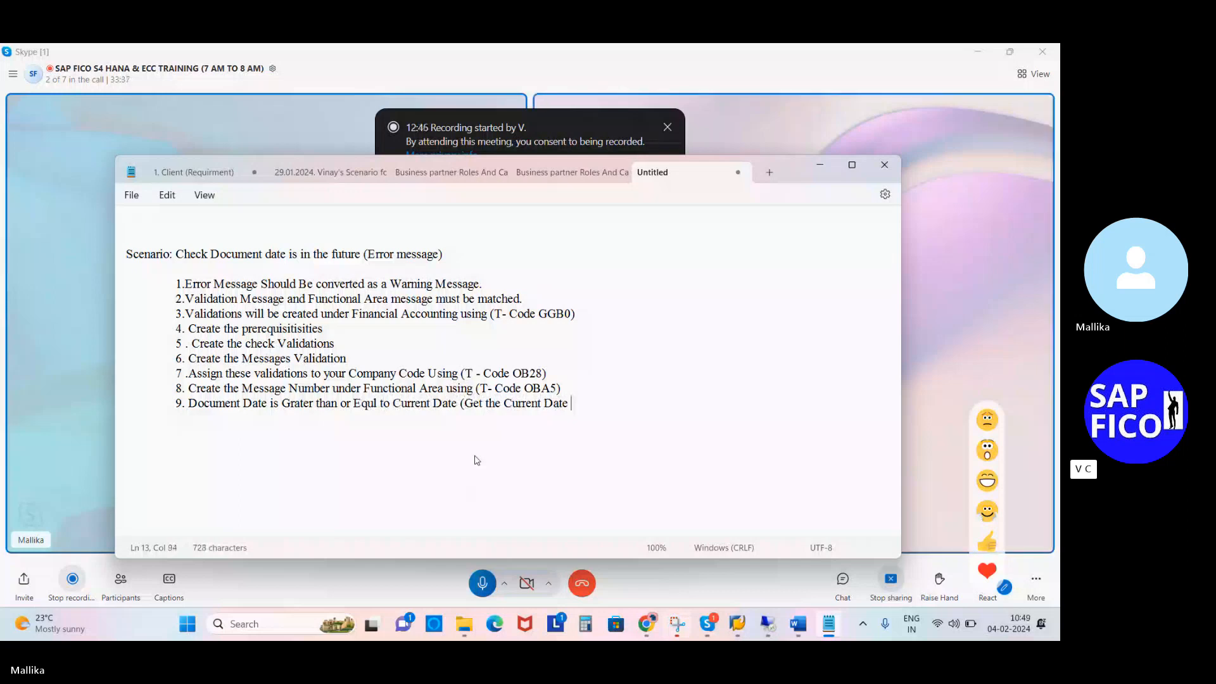
{"action": "type", "text": "from A"}
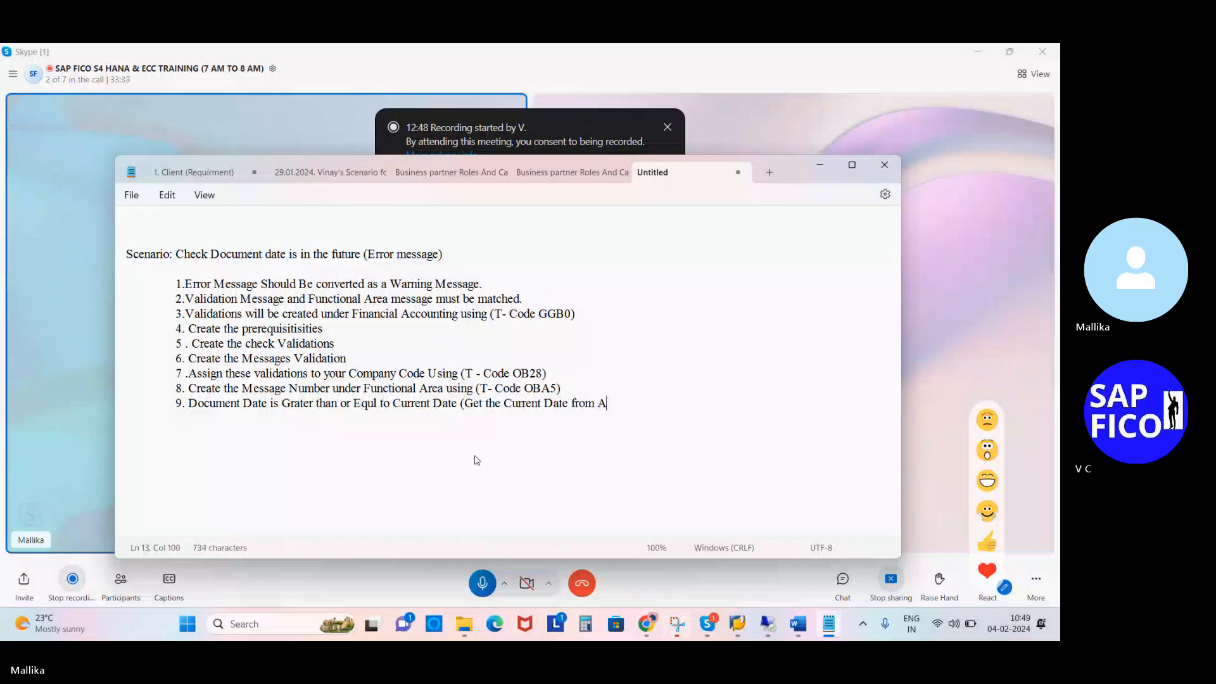
{"action": "type", "text": "BAP "}
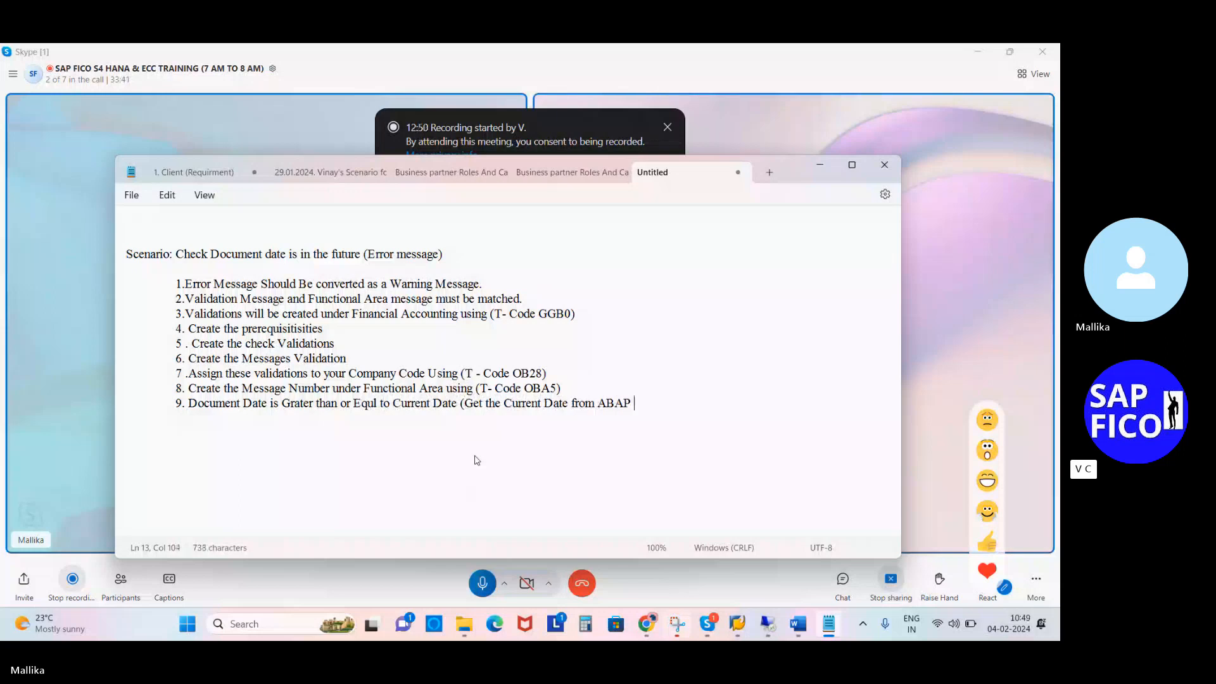
{"action": "type", "text": "fields)"}
Add a tenth point reading "10. Check with Incoming and Outgoing Invoices."
{"action": "key", "text": "BackSpace"}
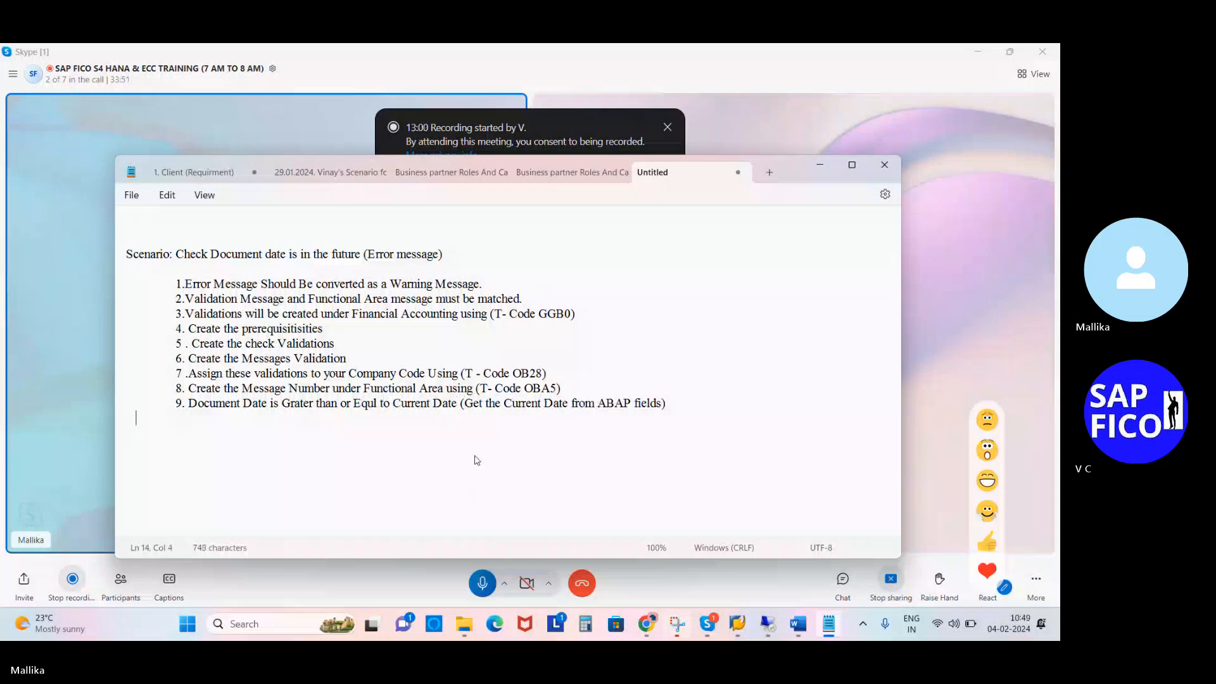
{"action": "type", "text": "10. Chec"}
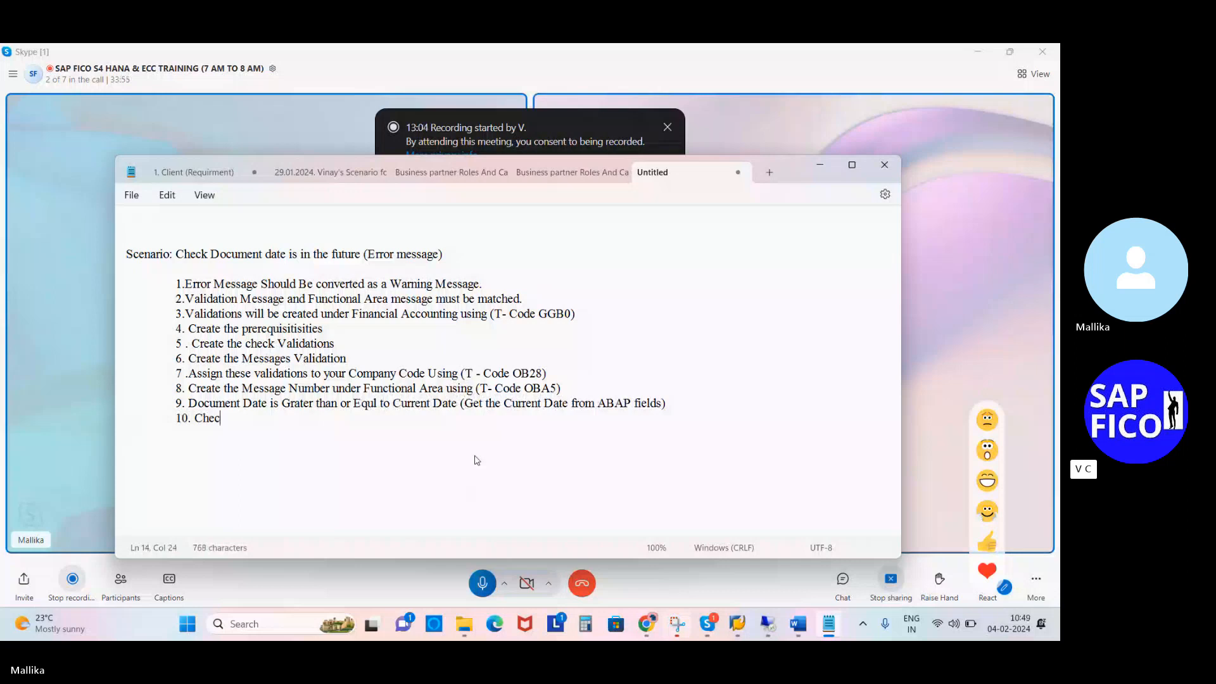
{"action": "type", "text": "k with Incom"}
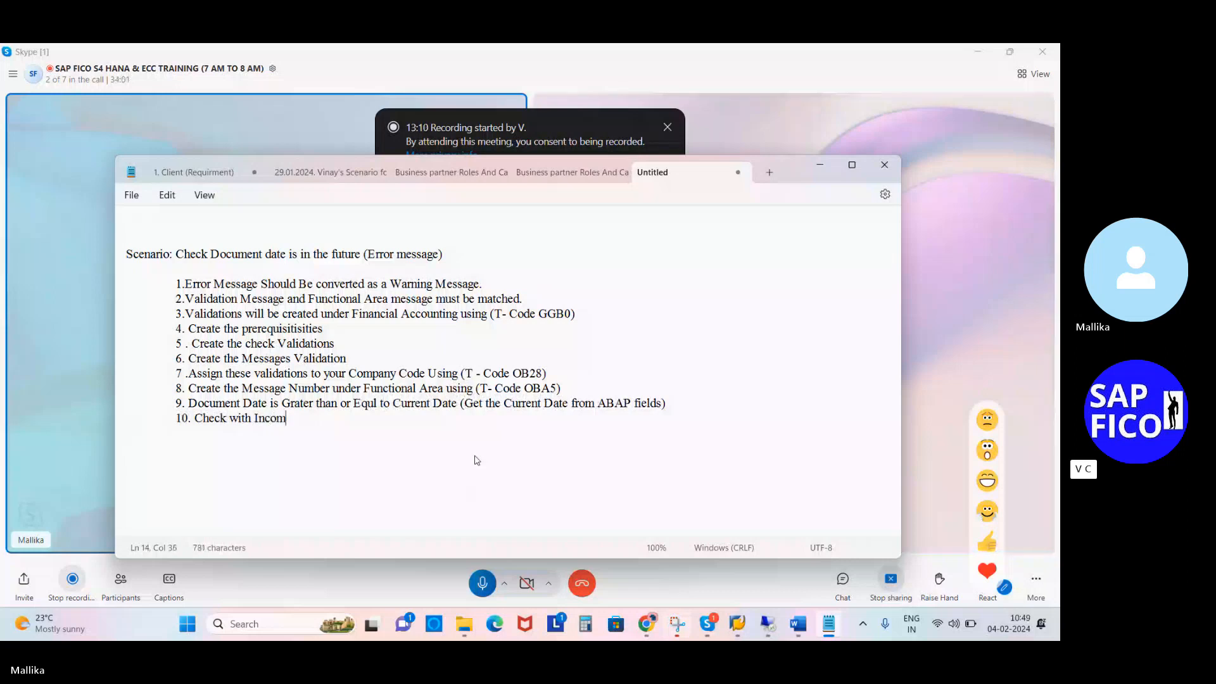
{"action": "type", "text": "ing "}
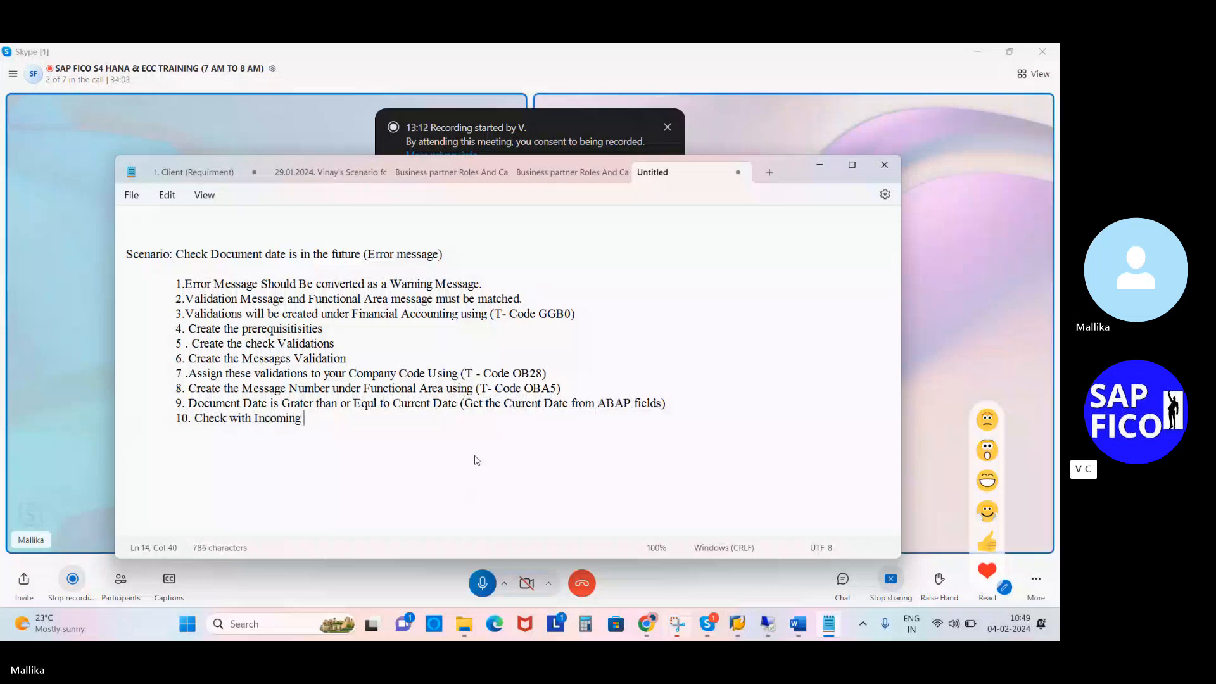
{"action": "type", "text": "and Outgoing "}
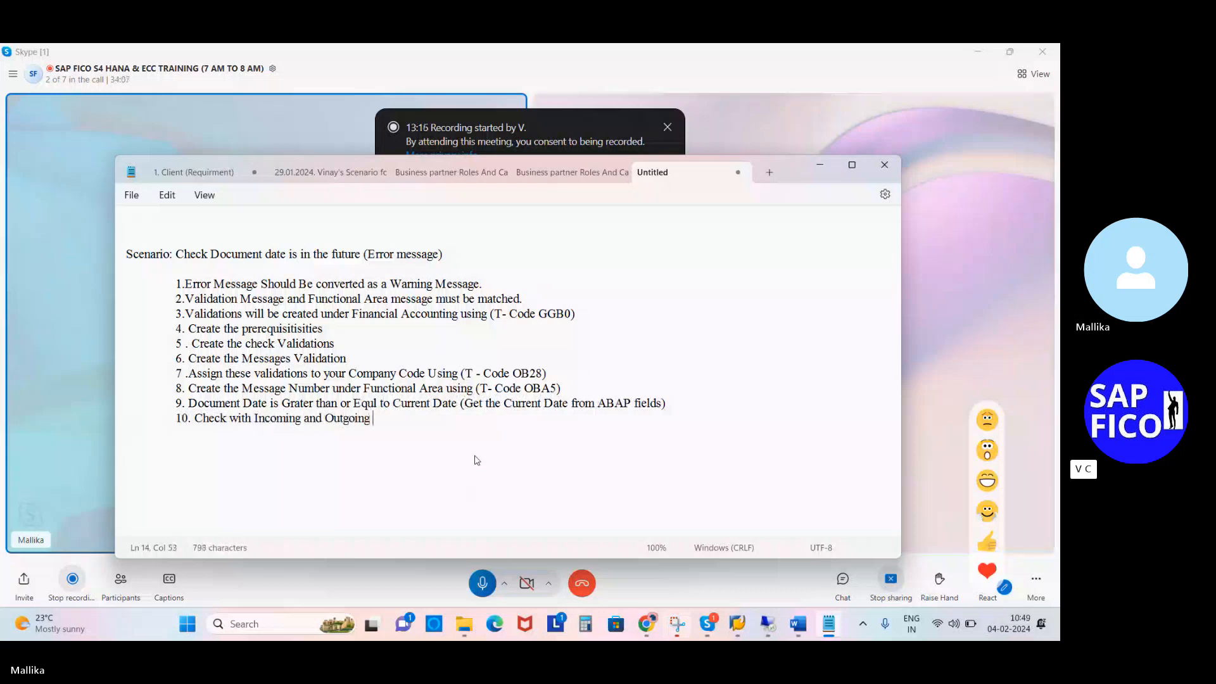
{"action": "type", "text": "Invoices"}
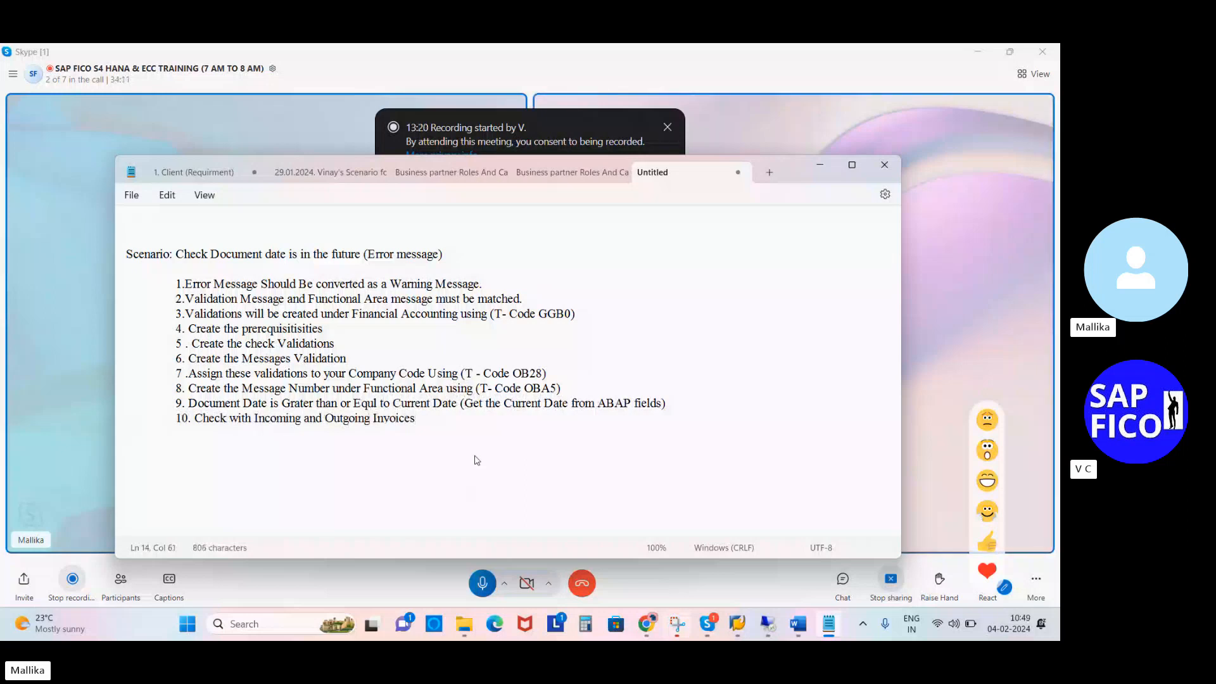
{"action": "type", "text": "."}
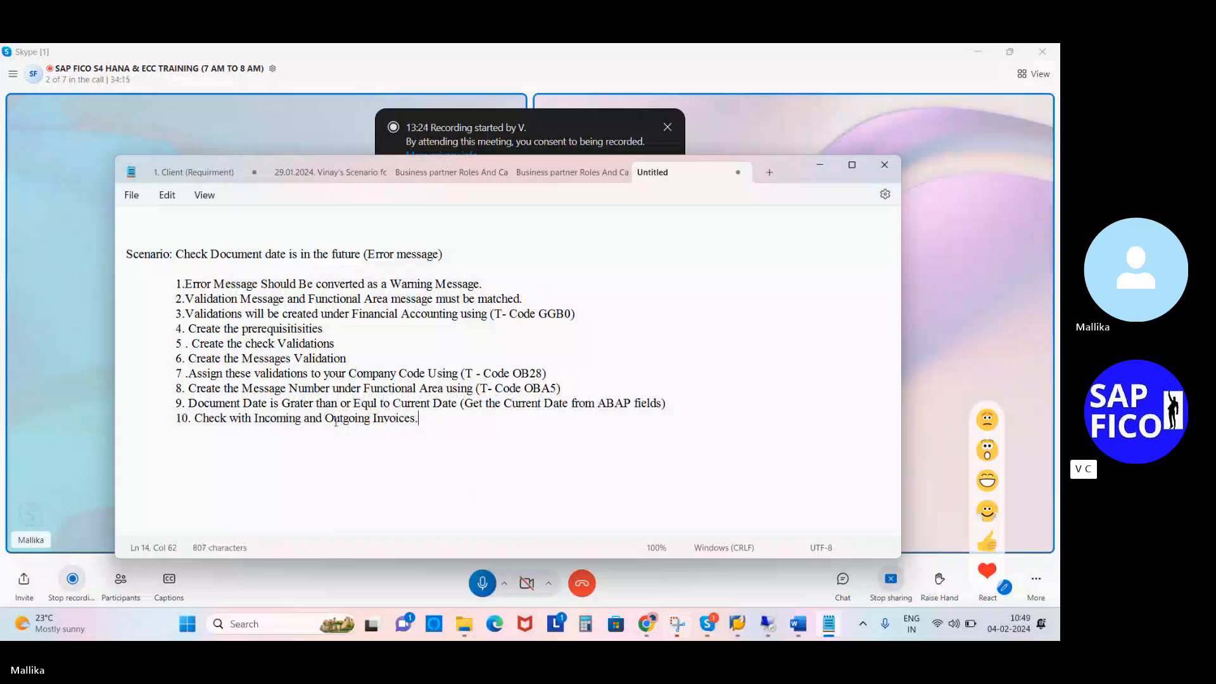
Correct the seventh point's numbering to "7. Assign" and remove the extra space before "Create" in the fifth point
{"action": "left_click", "coordinate": [190, 375]}
{"action": "key", "text": "BackSpace"}
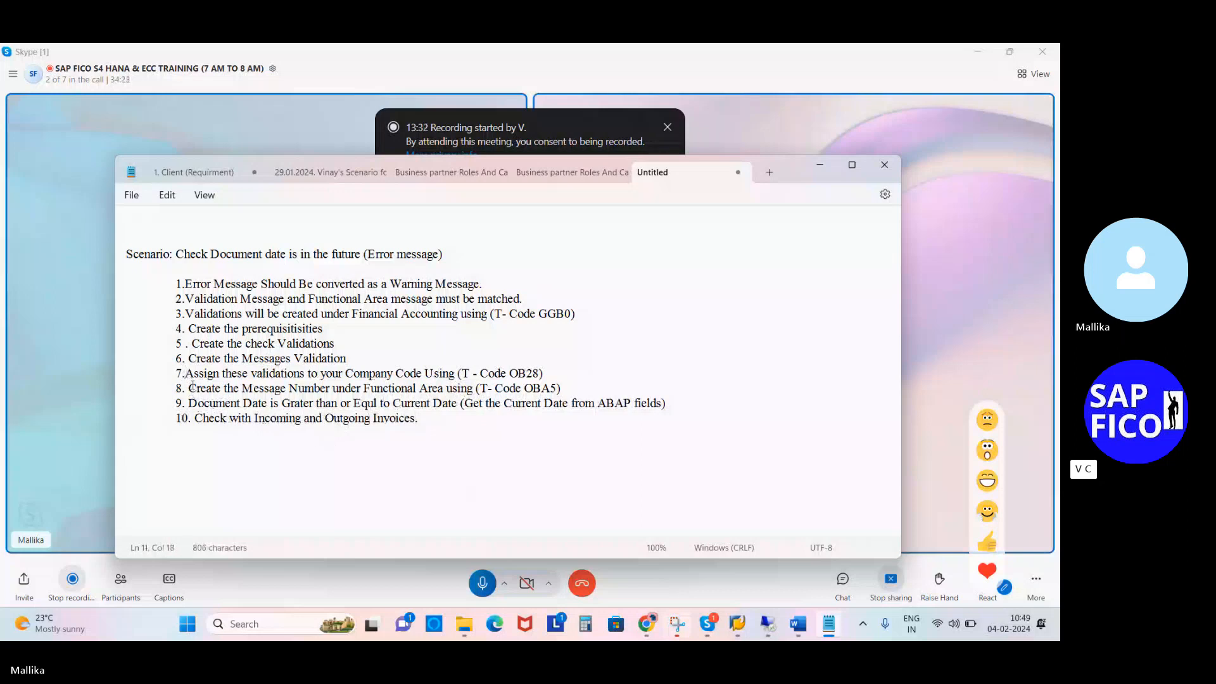
{"action": "key", "text": "Right"}
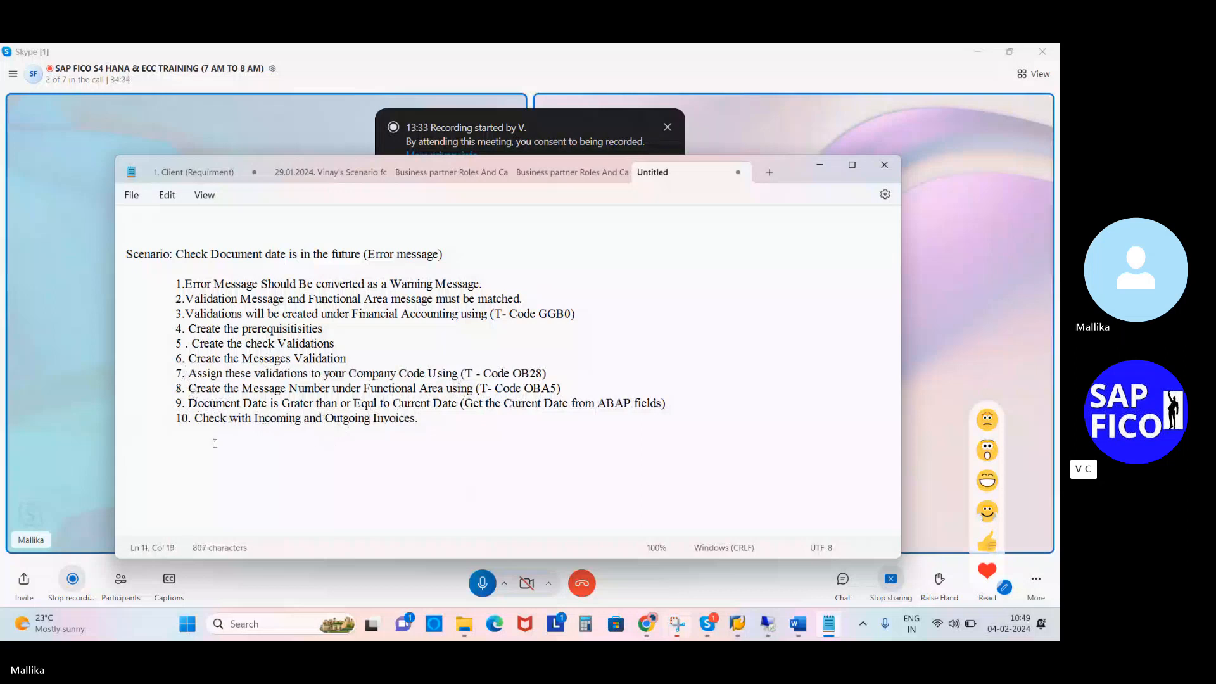
{"action": "left_click", "coordinate": [194, 343]}
{"action": "key", "text": "BackSpace"}
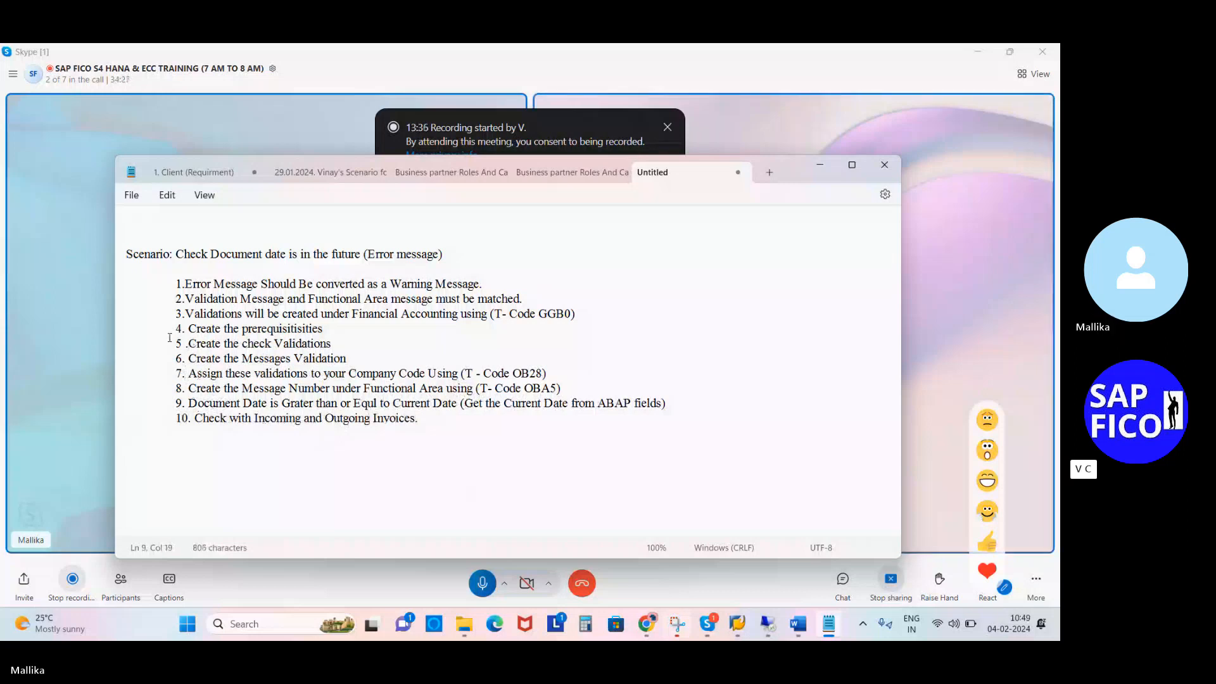
{"action": "left_click", "coordinate": [424, 416]}
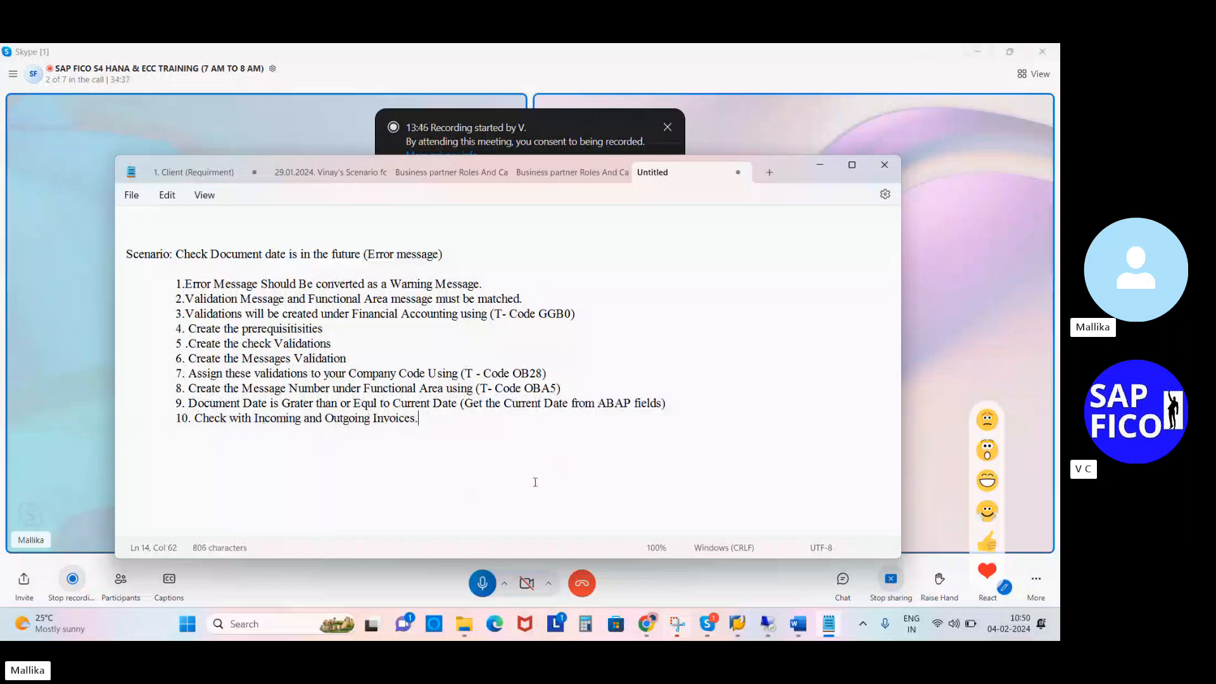
Insert a space in the numbering of the first three points and correct the fifth point's numbering to "5. Create"
{"action": "left_click", "coordinate": [184, 284]}
{"action": "left_click", "coordinate": [184, 298]}
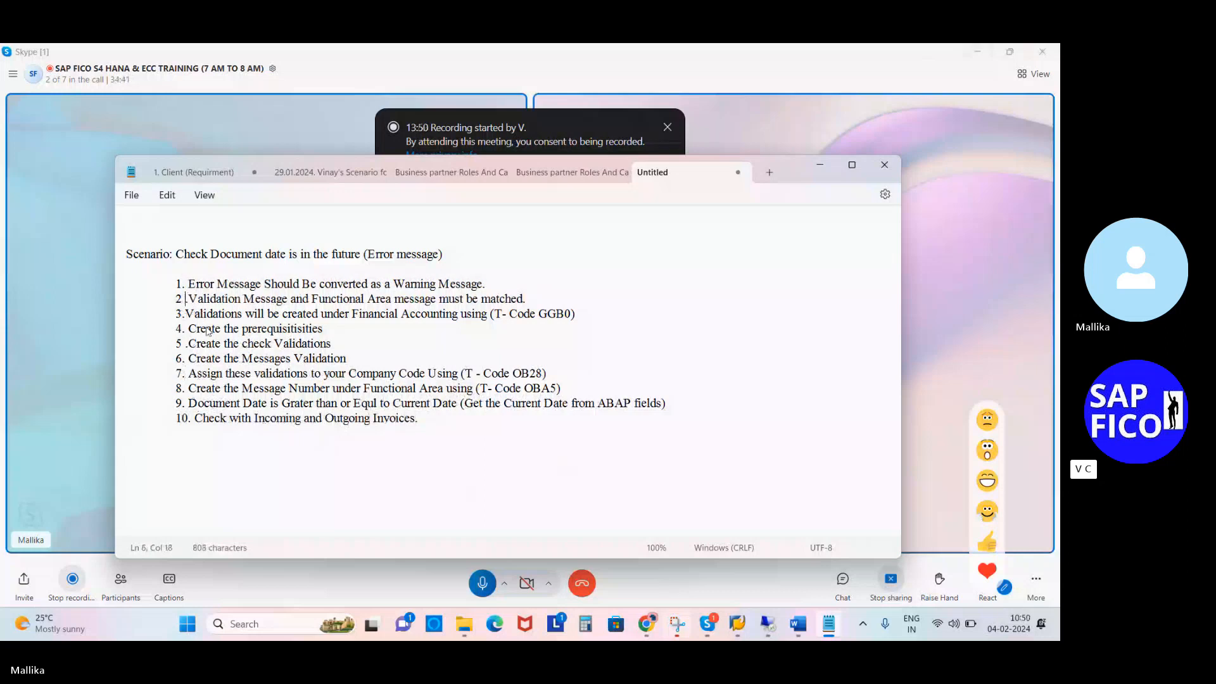
{"action": "left_click", "coordinate": [186, 314]}
{"action": "left_click", "coordinate": [185, 343]}
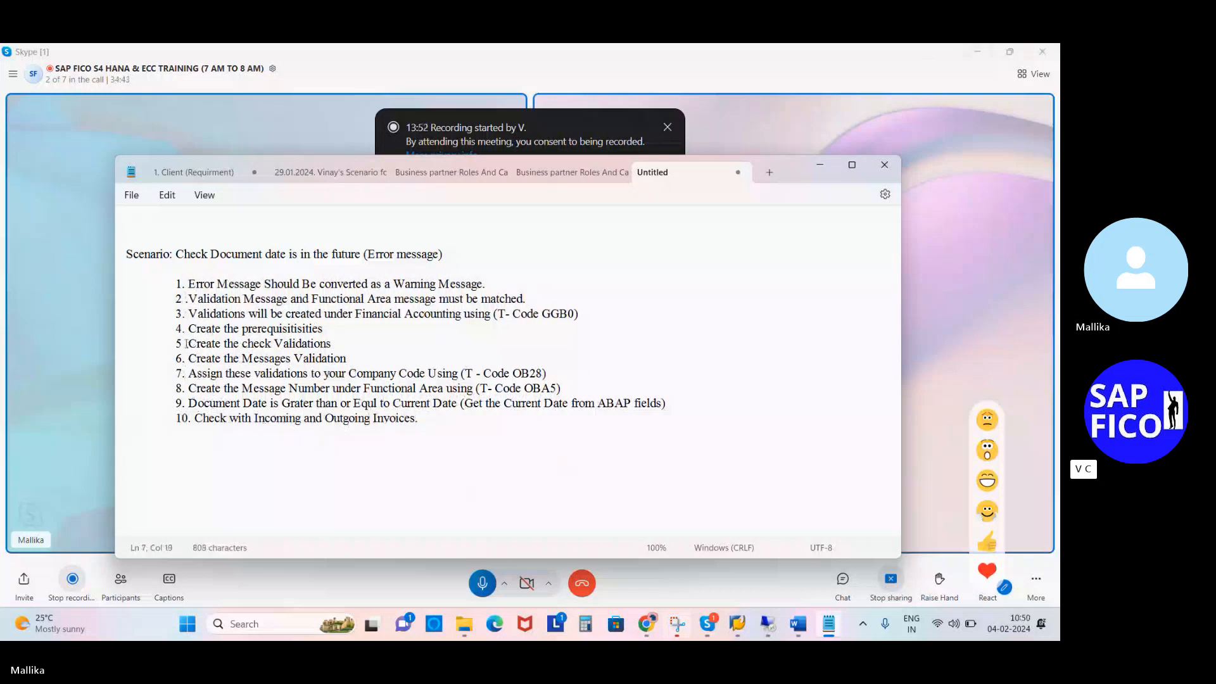
{"action": "key", "text": "BackSpace"}
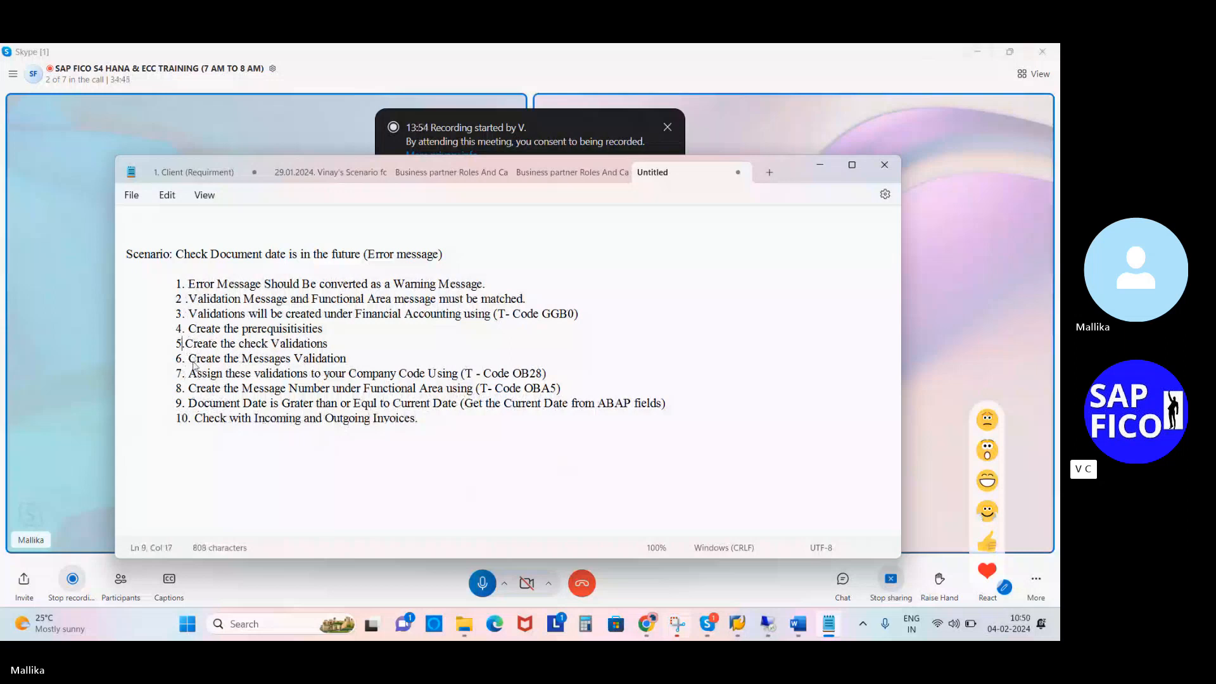
{"action": "key", "text": "Right"}
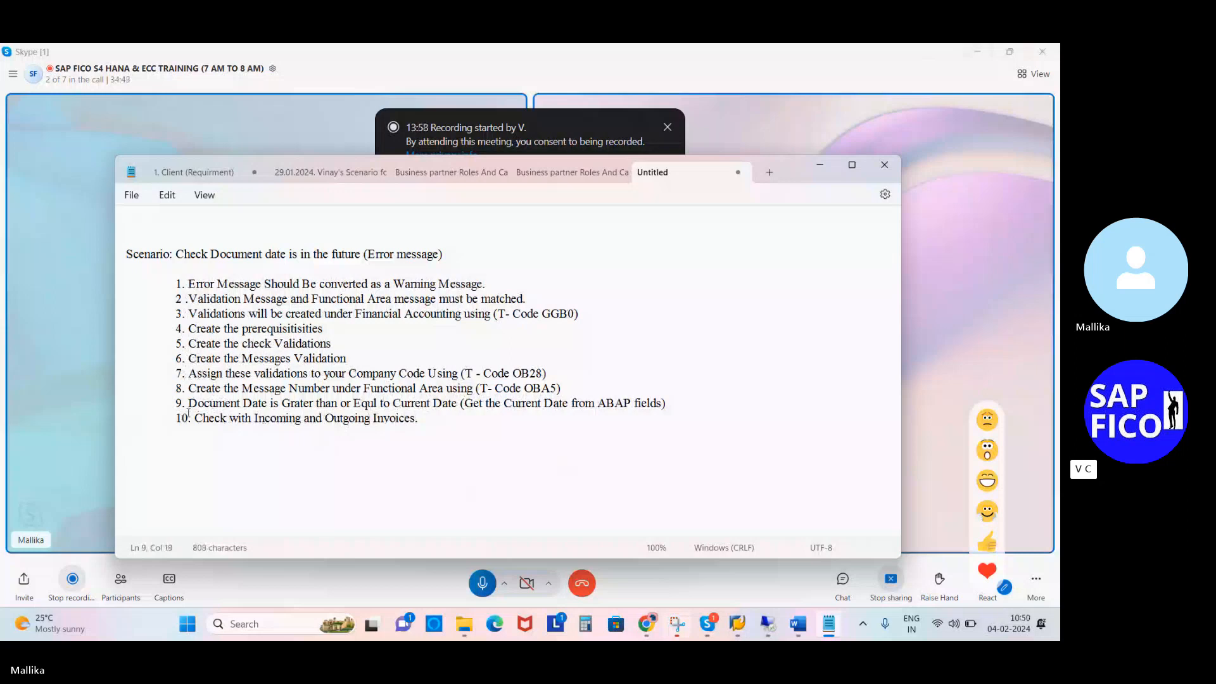
Close up the tenth point's numbering to "10.Check" and shift the line back by one space
{"action": "left_click", "coordinate": [189, 418]}
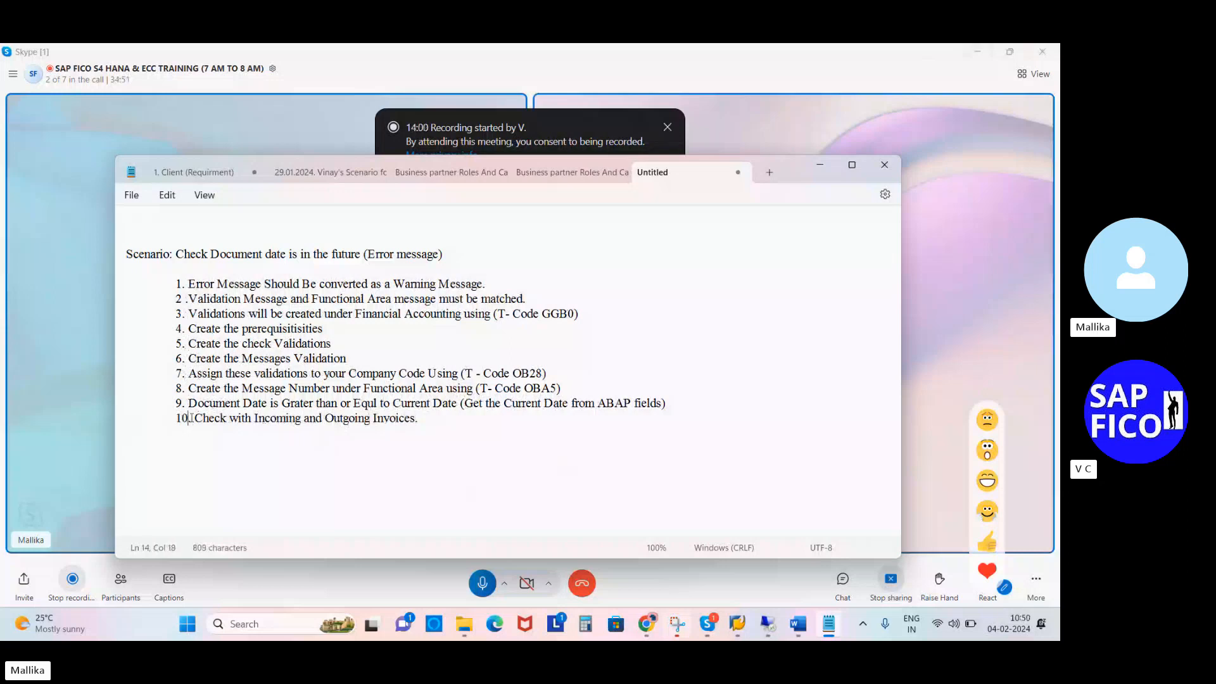
{"action": "left_click", "coordinate": [196, 420]}
{"action": "key", "text": "BackSpace"}
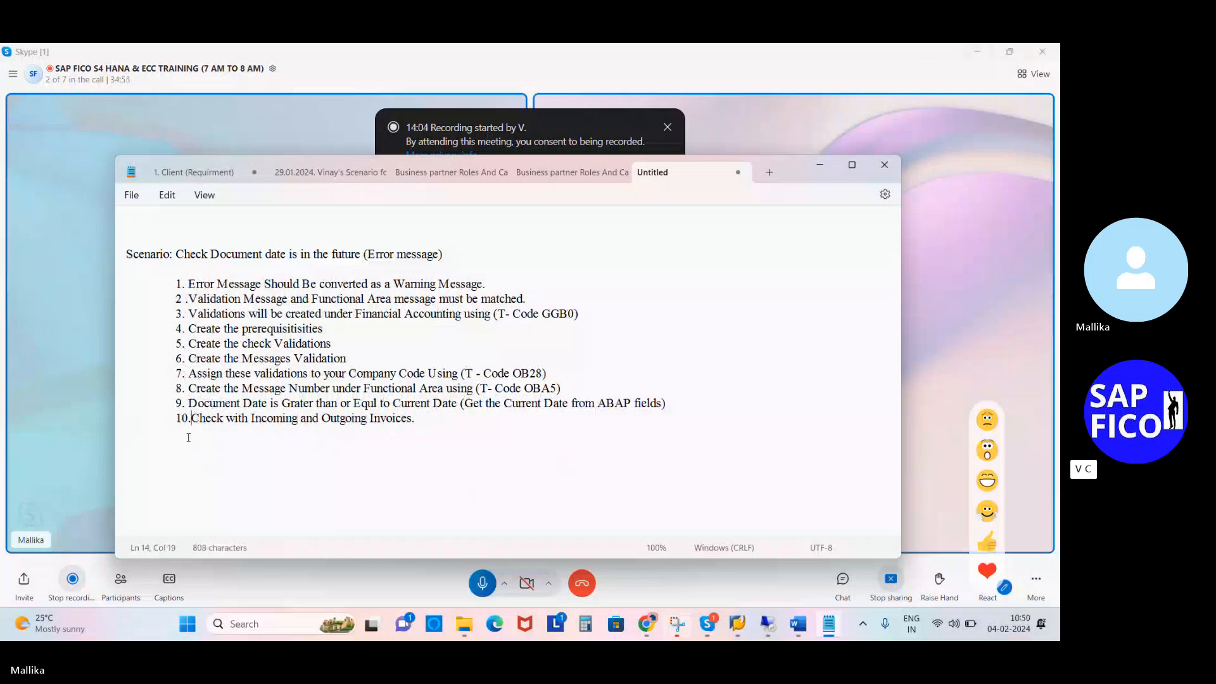
{"action": "key", "text": "BackSpace"}
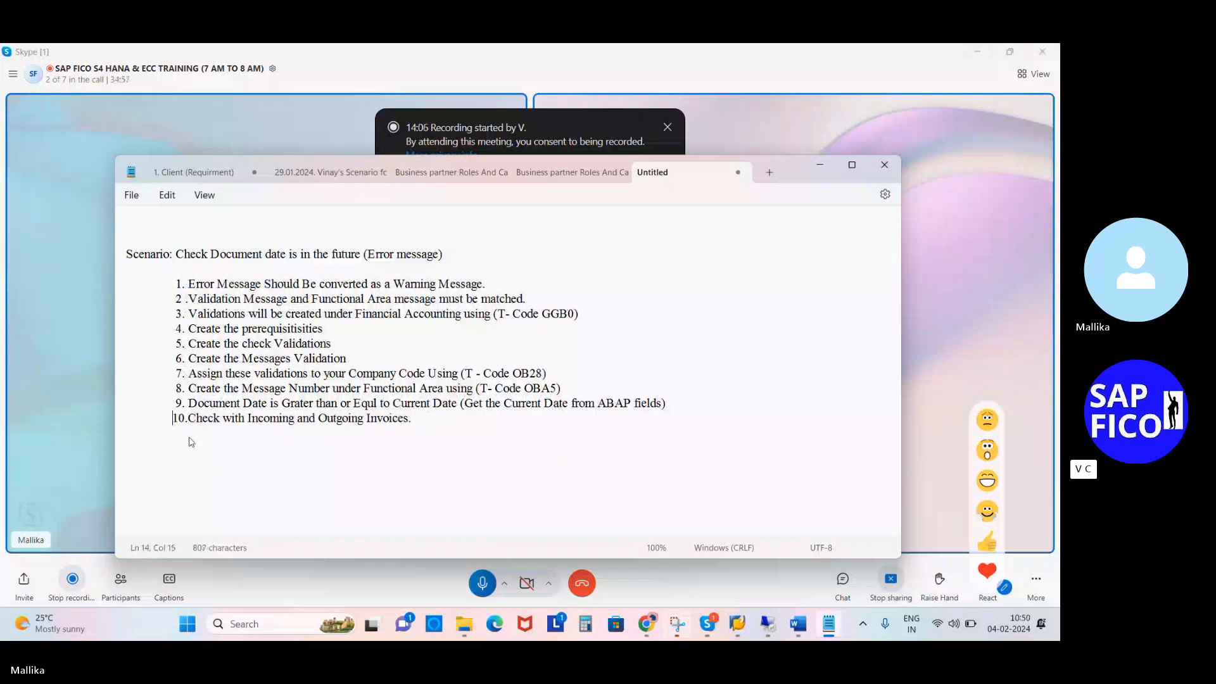
{"action": "left_click", "coordinate": [226, 459]}
Switch to the SAP remote session and open transaction GGB0 in the F-53 session with document date 05.02.2024
{"action": "left_click", "coordinate": [769, 624]}
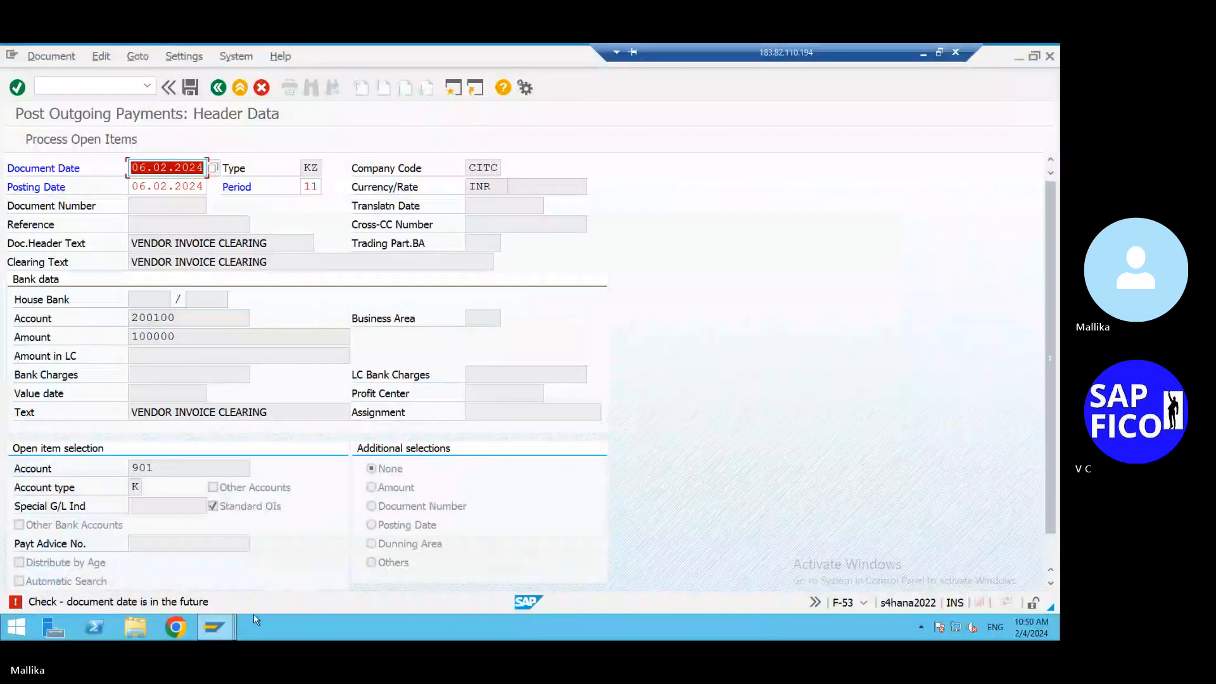
{"action": "mouse_move", "coordinate": [215, 629]}
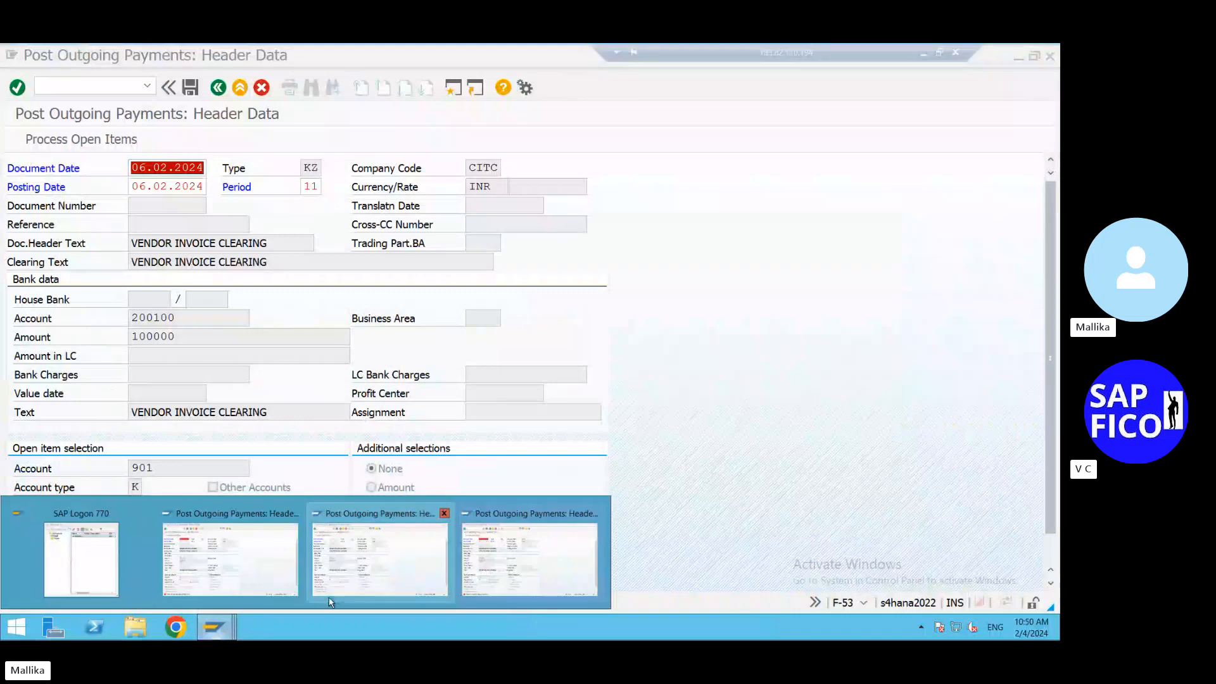
{"action": "left_click", "coordinate": [274, 582]}
{"action": "left_click", "coordinate": [68, 86]}
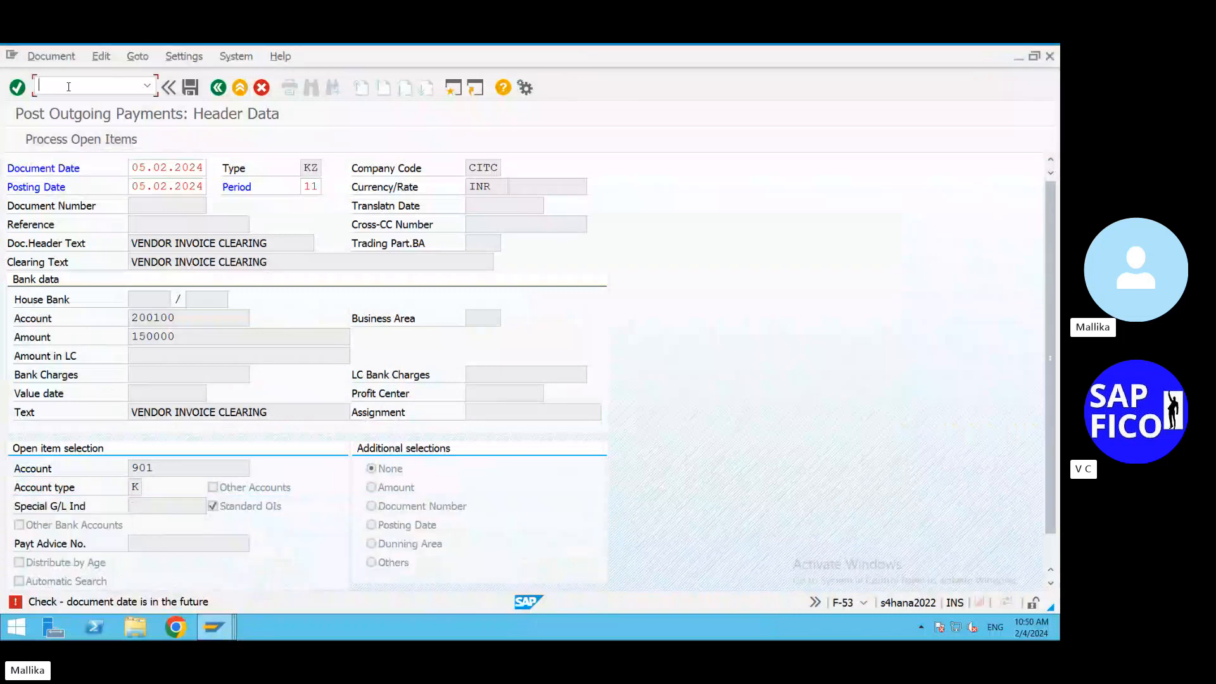
{"action": "type", "text": "/nggb0"}
{"action": "key", "text": "Return"}
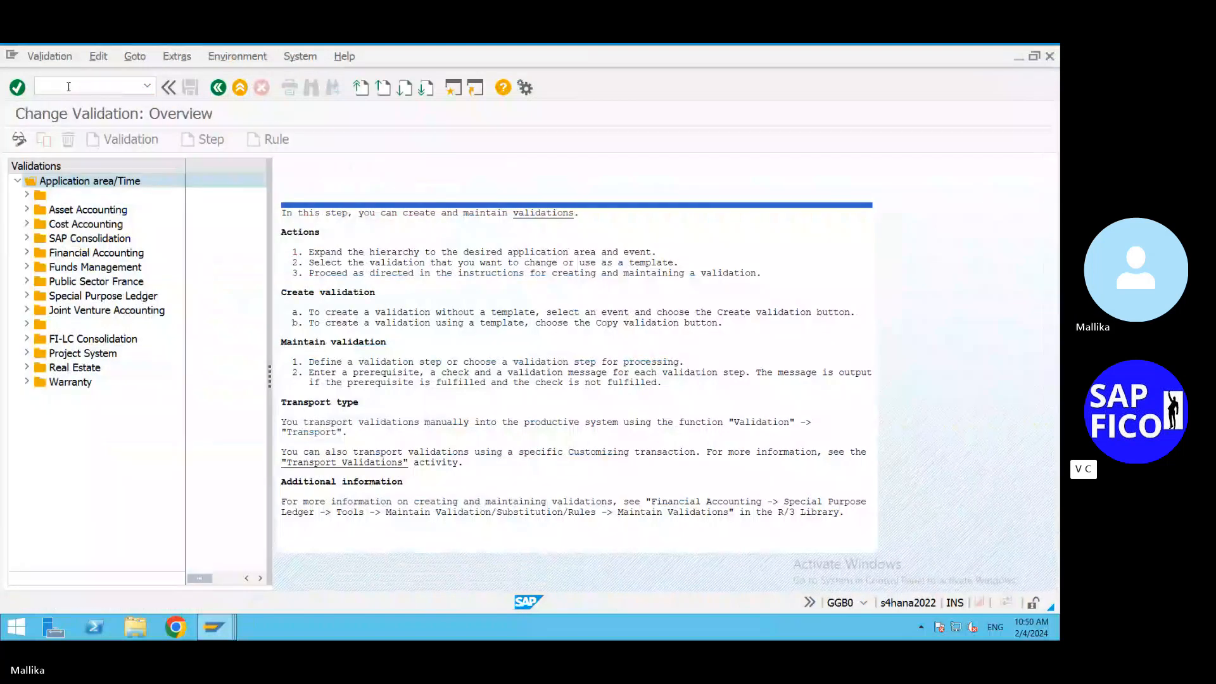
Review the document date error in the other F-53 session, and return to the Change Validation overview
{"action": "mouse_move", "coordinate": [232, 625]}
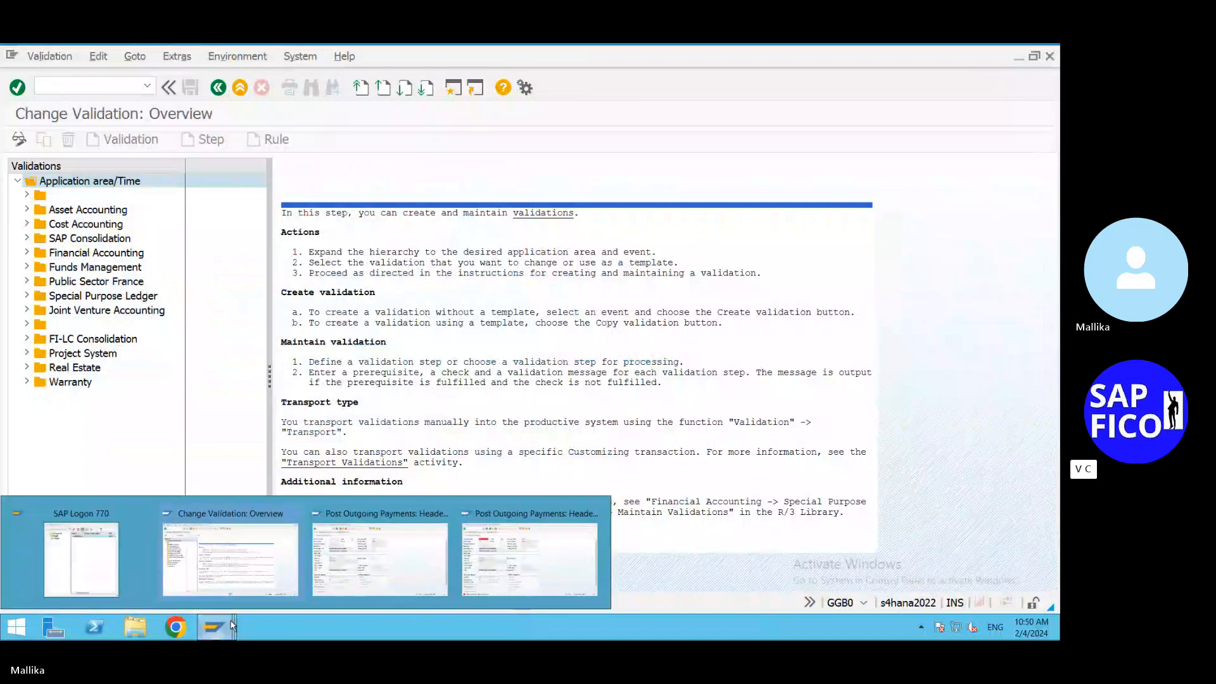
{"action": "left_click", "coordinate": [513, 564]}
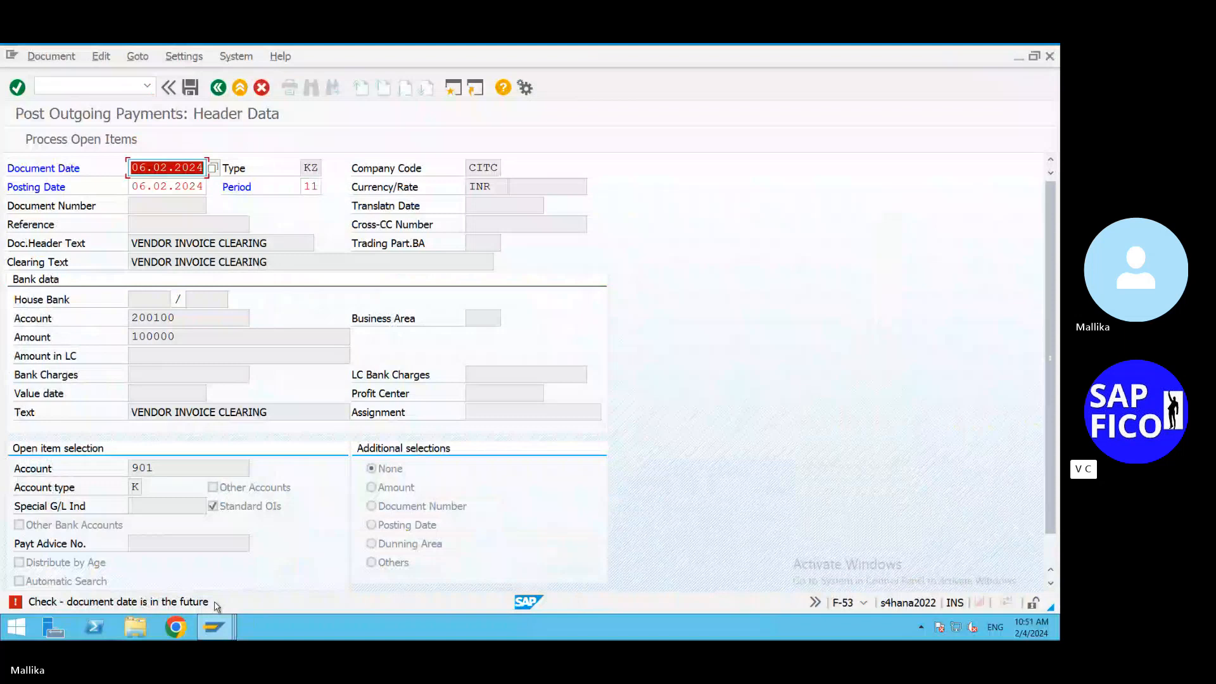
{"action": "mouse_move", "coordinate": [233, 630]}
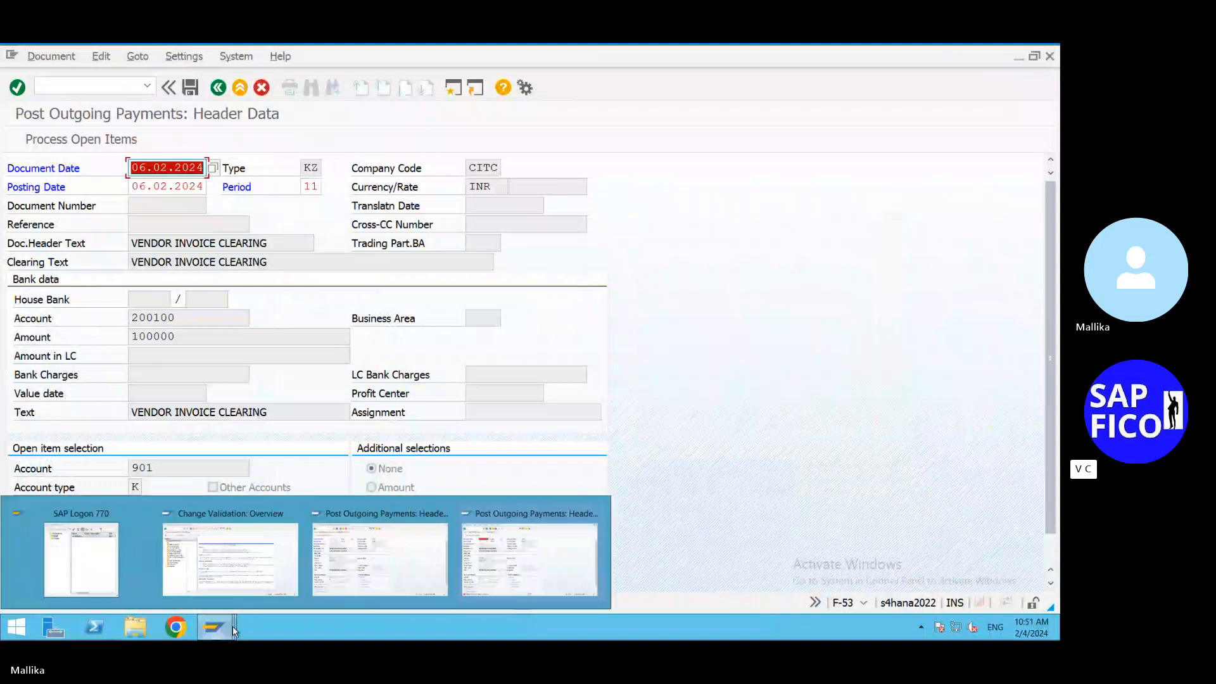
{"action": "left_click", "coordinate": [258, 565]}
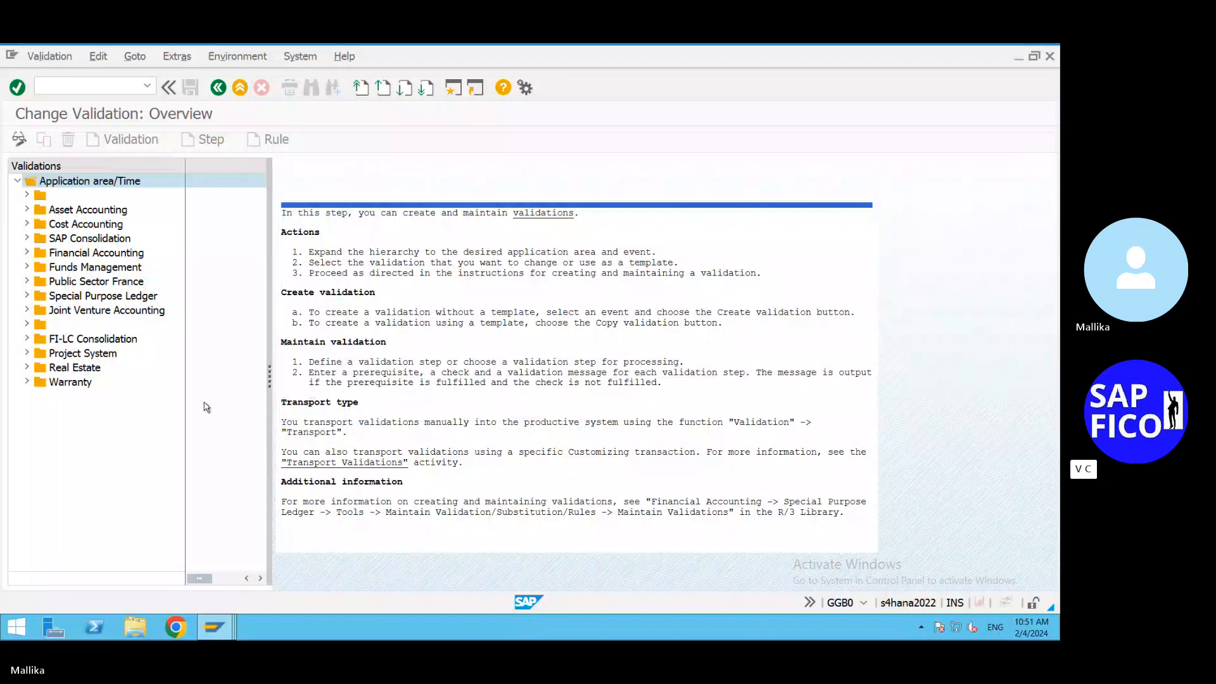
Open the CITCO validation among the document header validations of Financial Accounting
{"action": "left_click", "coordinate": [26, 253]}
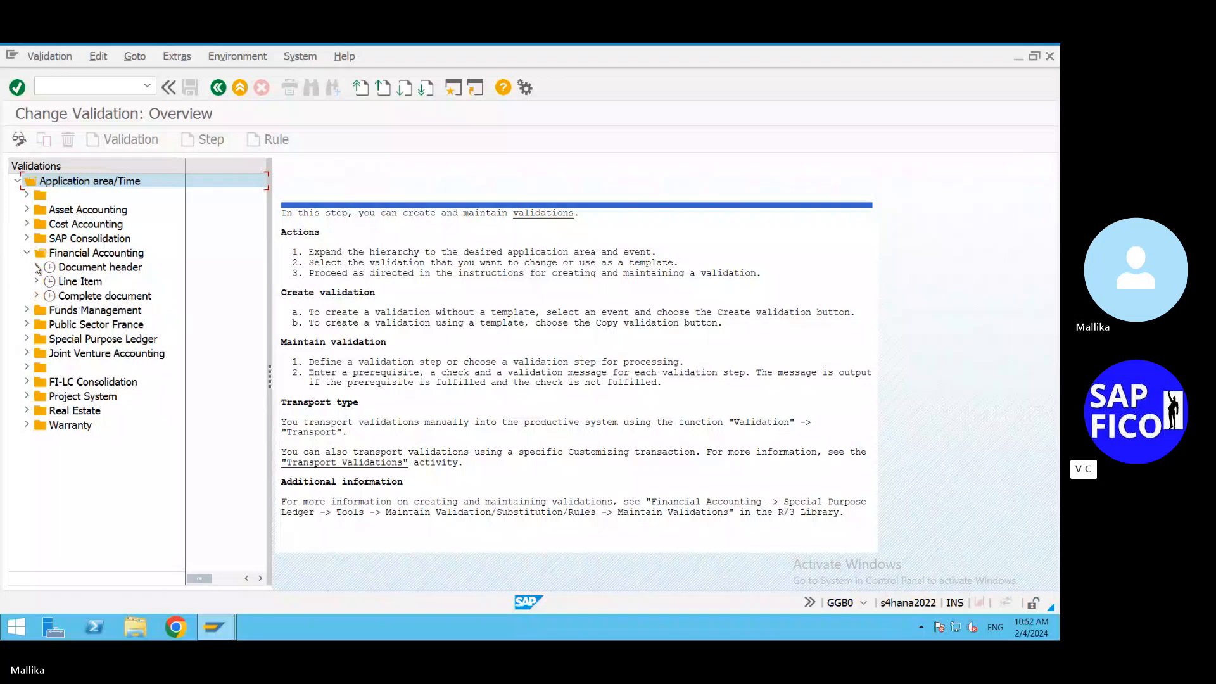
{"action": "left_click", "coordinate": [36, 267]}
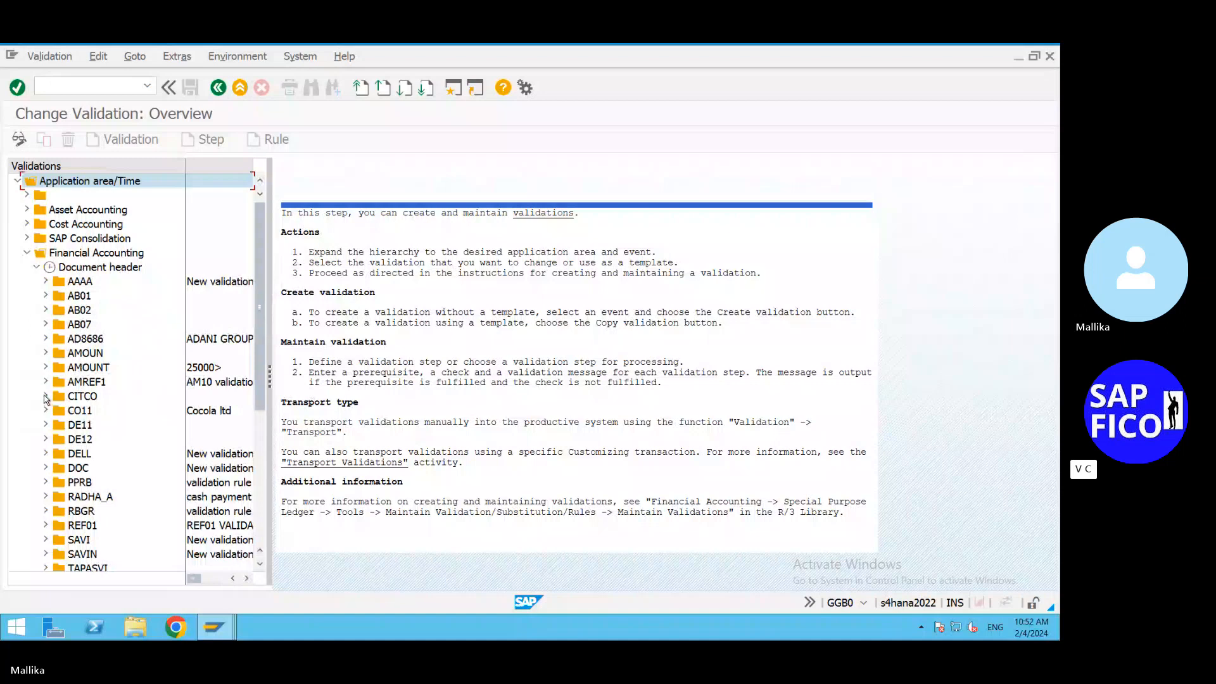
{"action": "double_click", "coordinate": [76, 398]}
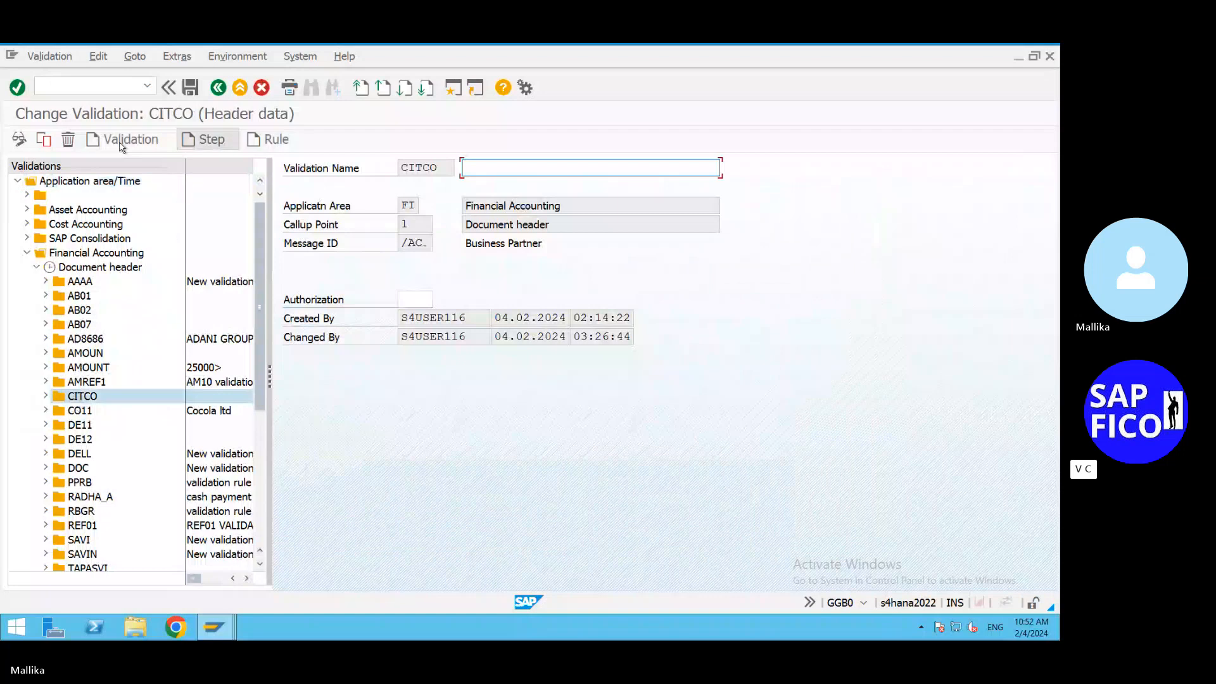
Try to delete the CITCO validation
{"action": "left_click", "coordinate": [67, 140]}
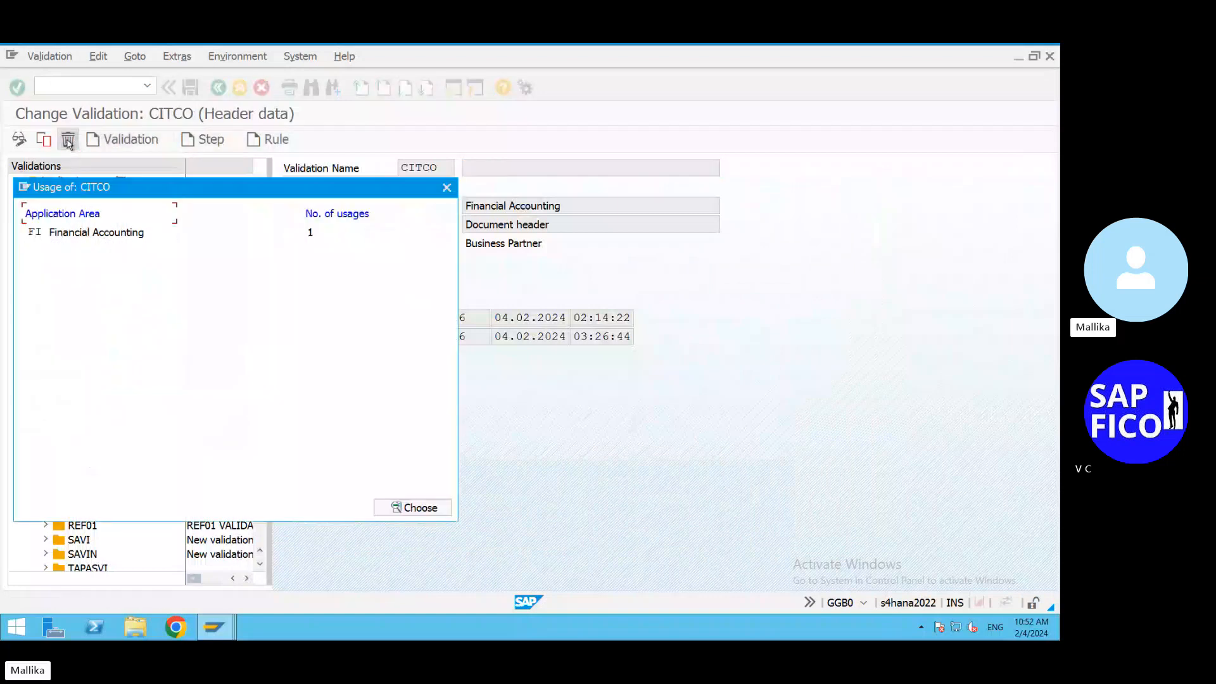
{"action": "left_click", "coordinate": [396, 510]}
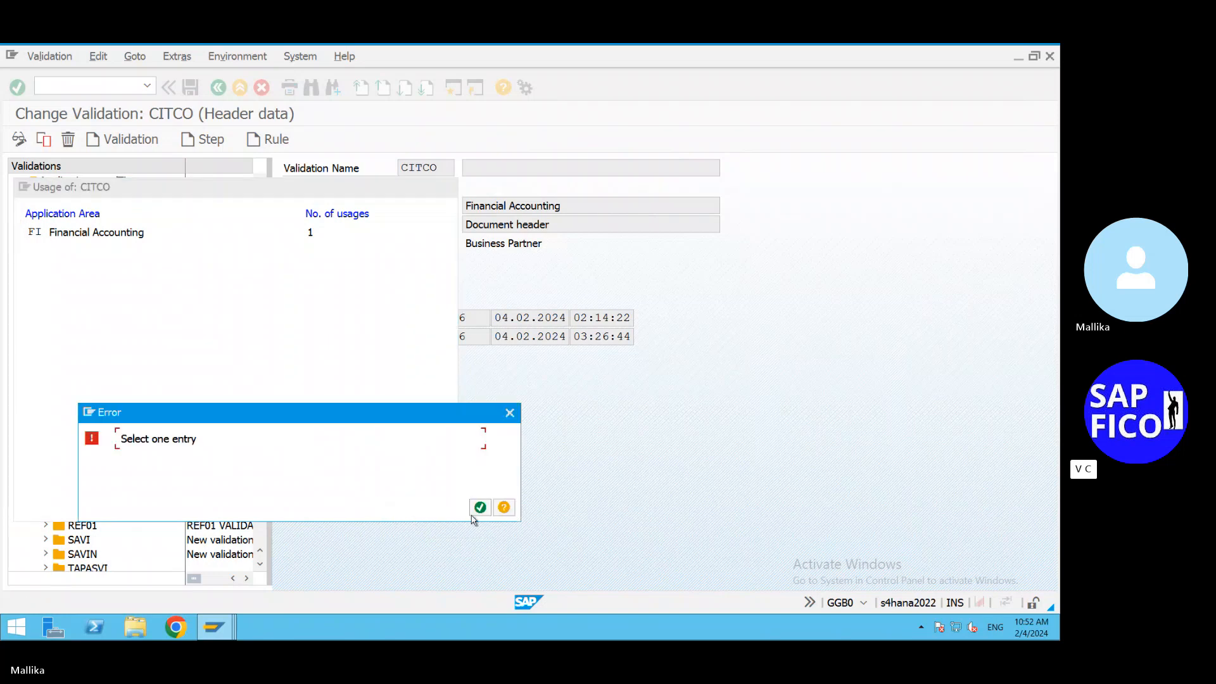
{"action": "left_click", "coordinate": [476, 505]}
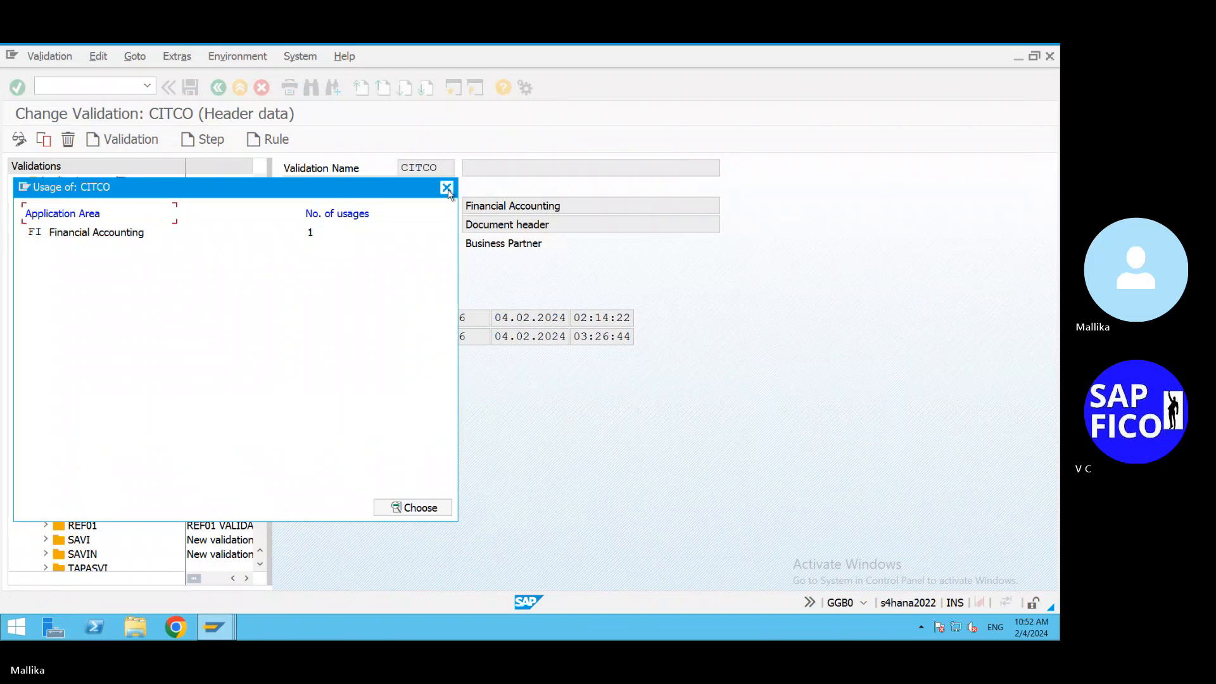
{"action": "left_click", "coordinate": [446, 188]}
{"action": "left_click", "coordinate": [480, 526]}
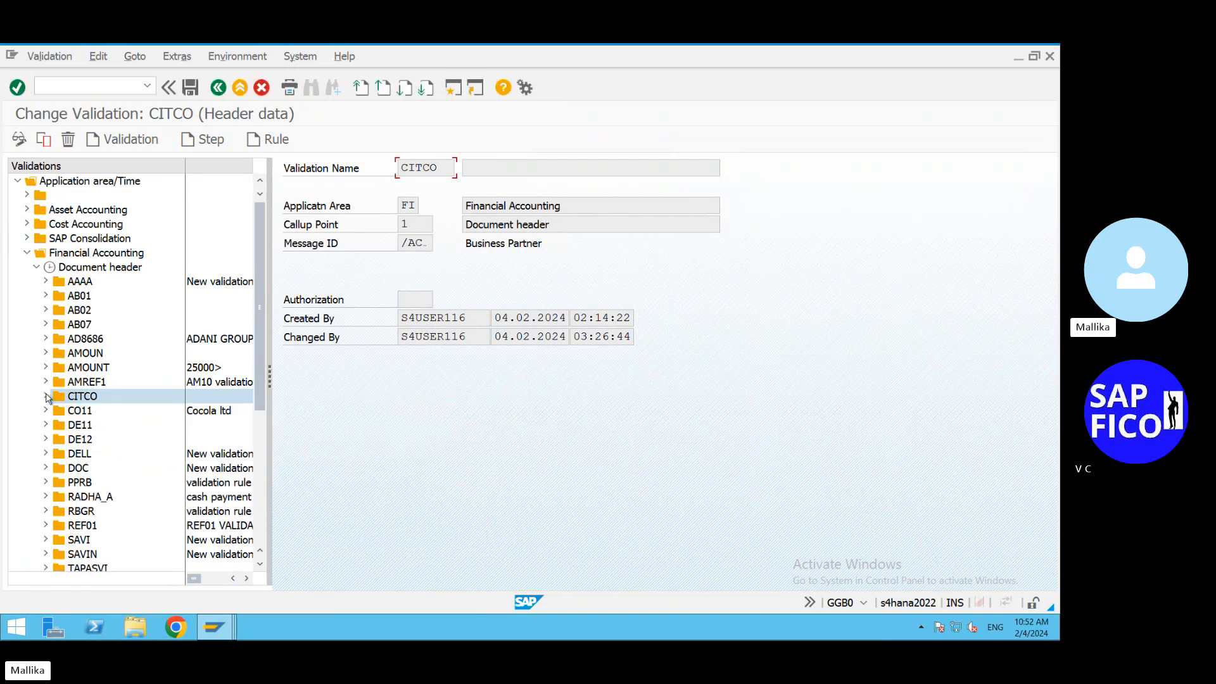
Retry deleting the CITCO validation, checking the details of its Financial Accounting usage entry
{"action": "left_click", "coordinate": [68, 139]}
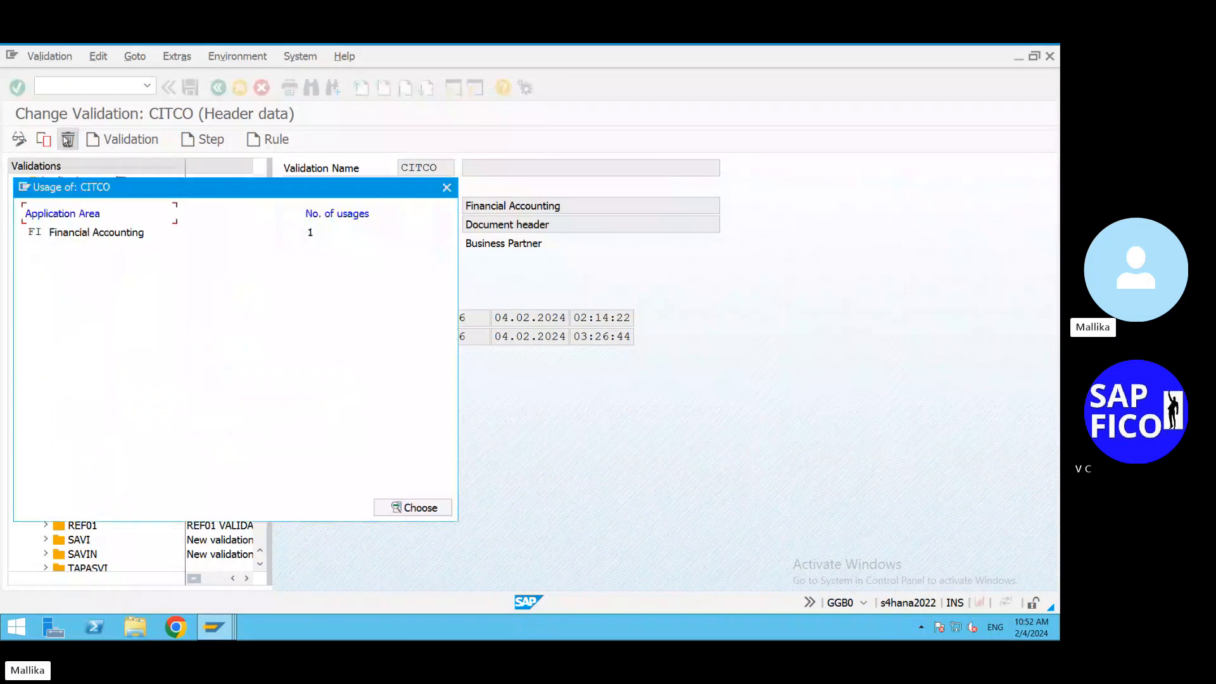
{"action": "left_click", "coordinate": [423, 508]}
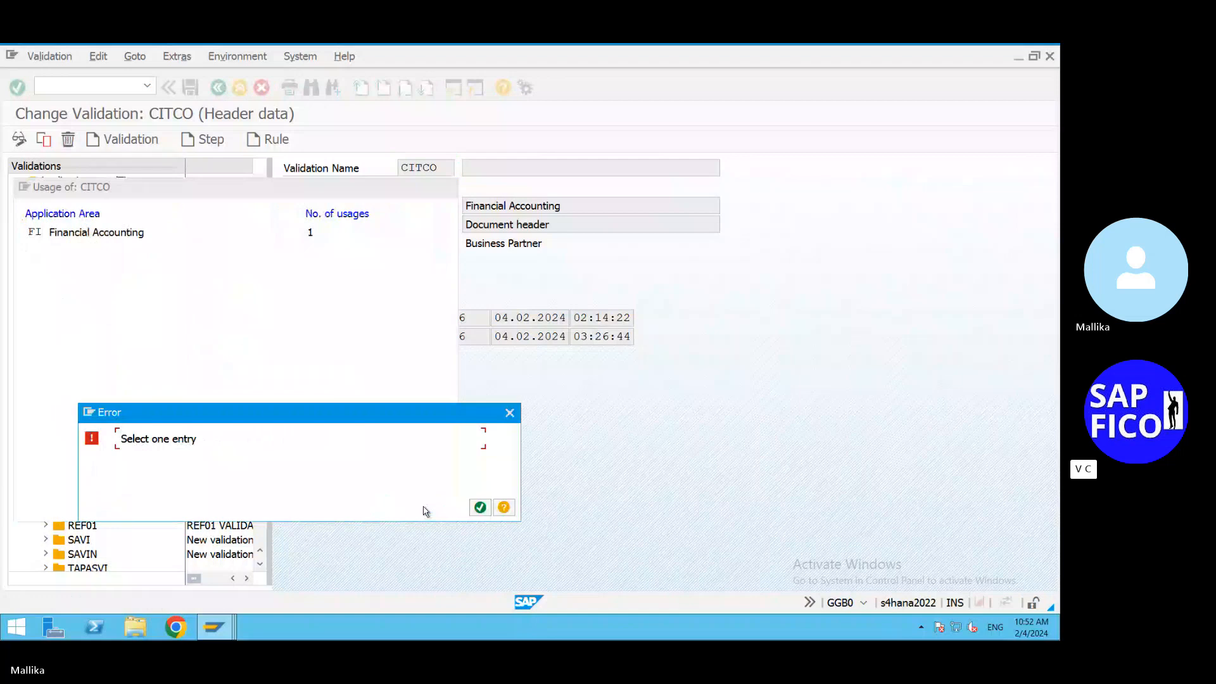
{"action": "left_click", "coordinate": [509, 413]}
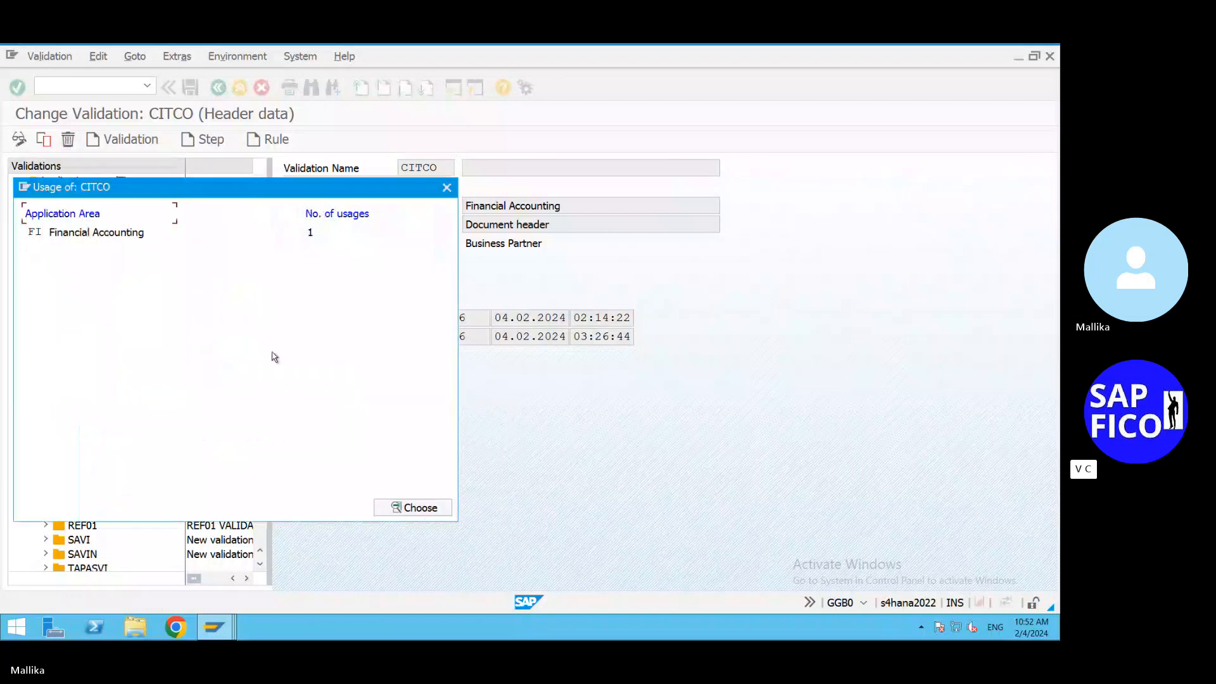
{"action": "left_click", "coordinate": [309, 232]}
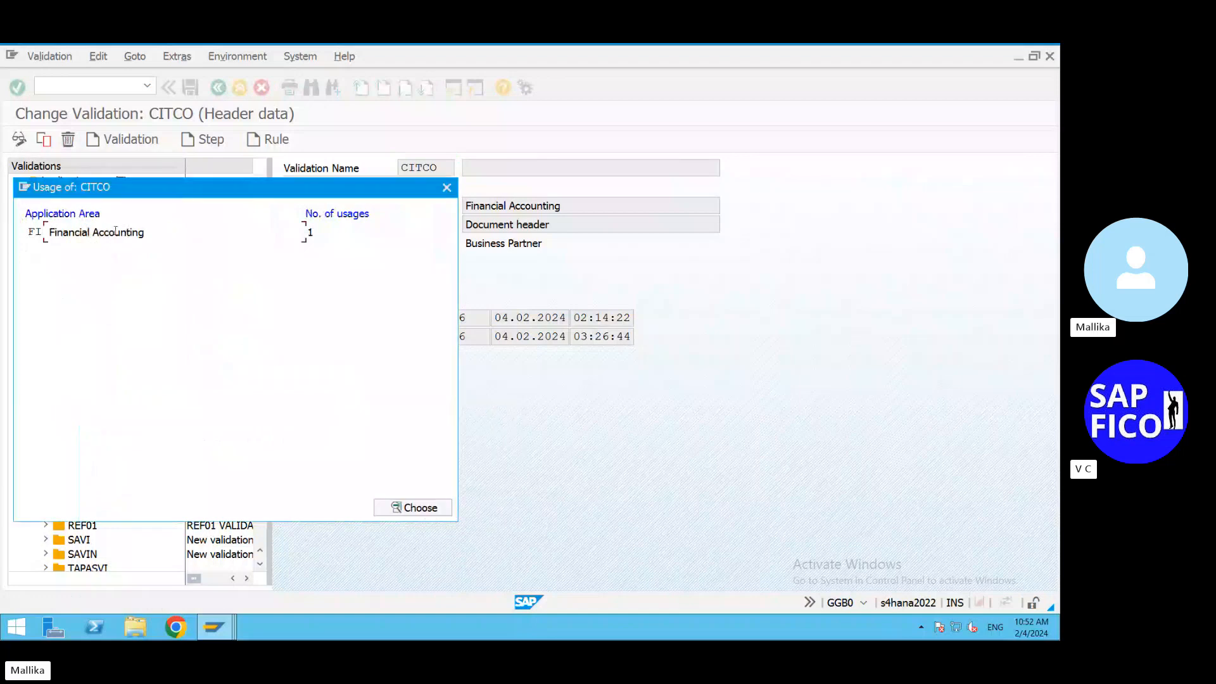
{"action": "left_click", "coordinate": [436, 514]}
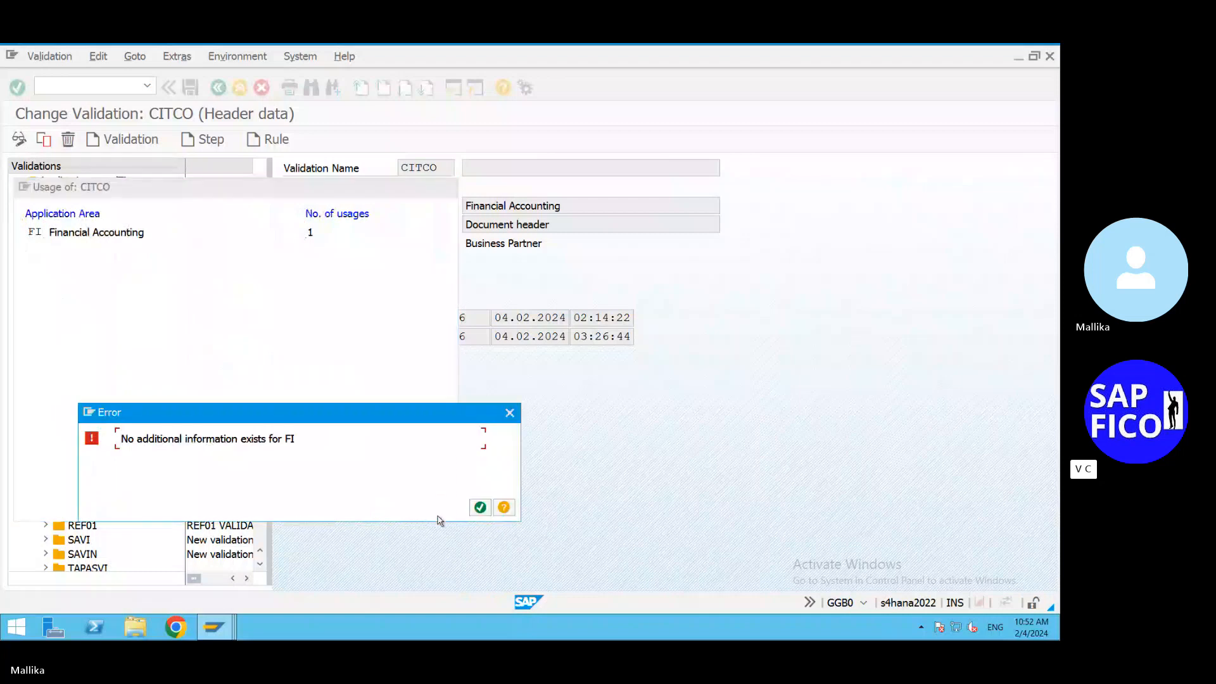
{"action": "left_click", "coordinate": [479, 507]}
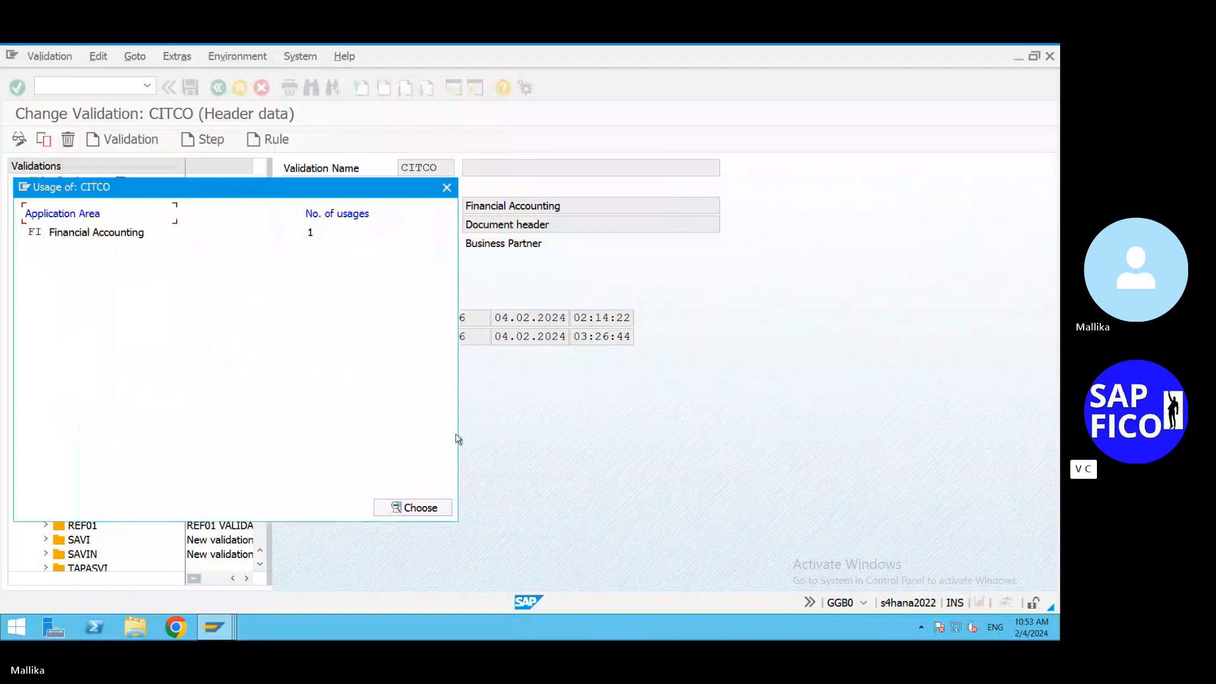
{"action": "left_click", "coordinate": [446, 187]}
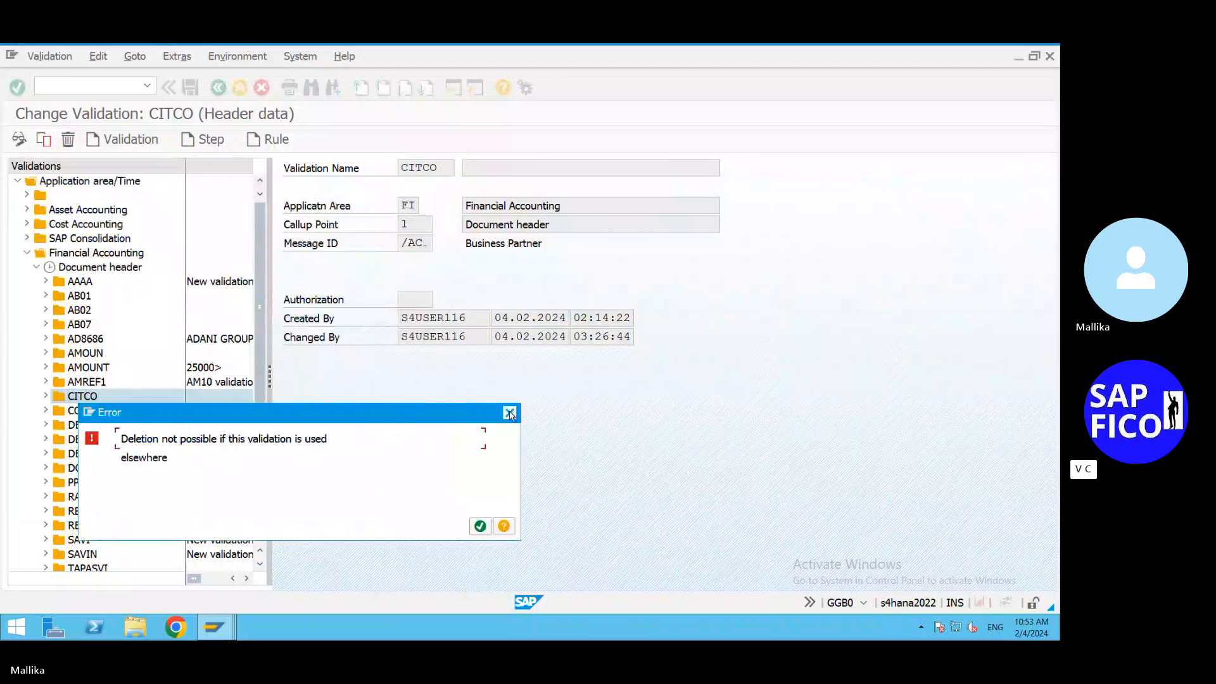
{"action": "left_click", "coordinate": [509, 412]}
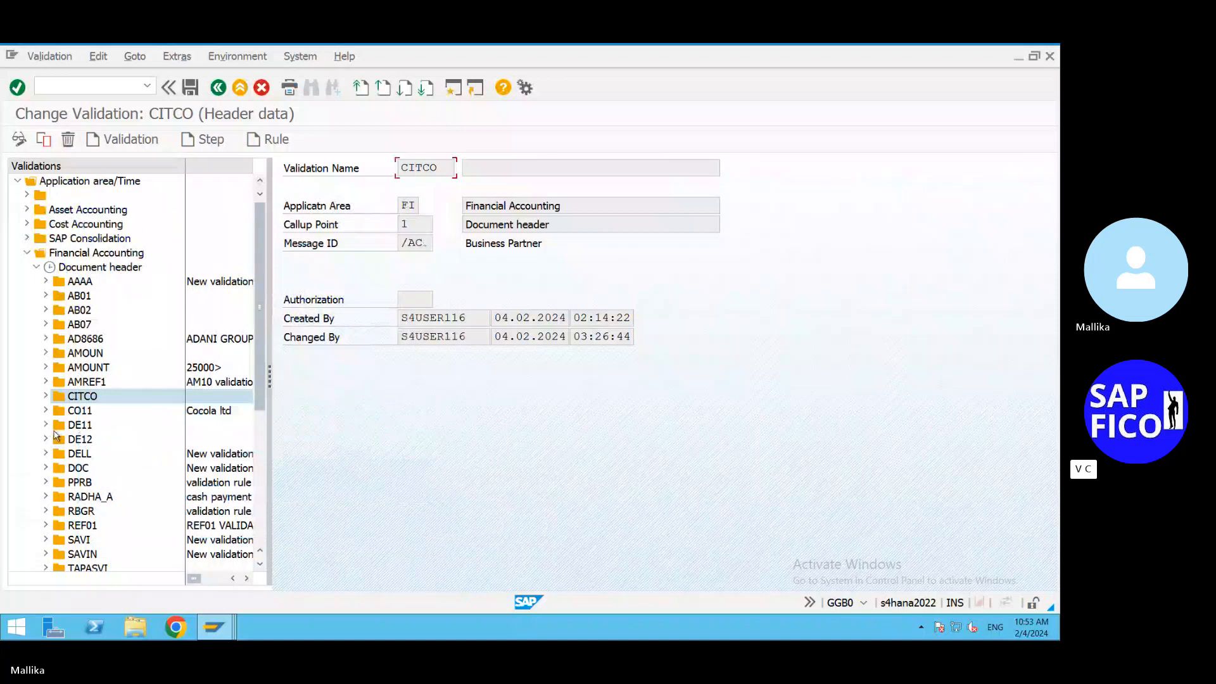
Create a new document header validation under Financial Accounting with the name CIFD
{"action": "left_click", "coordinate": [146, 144]}
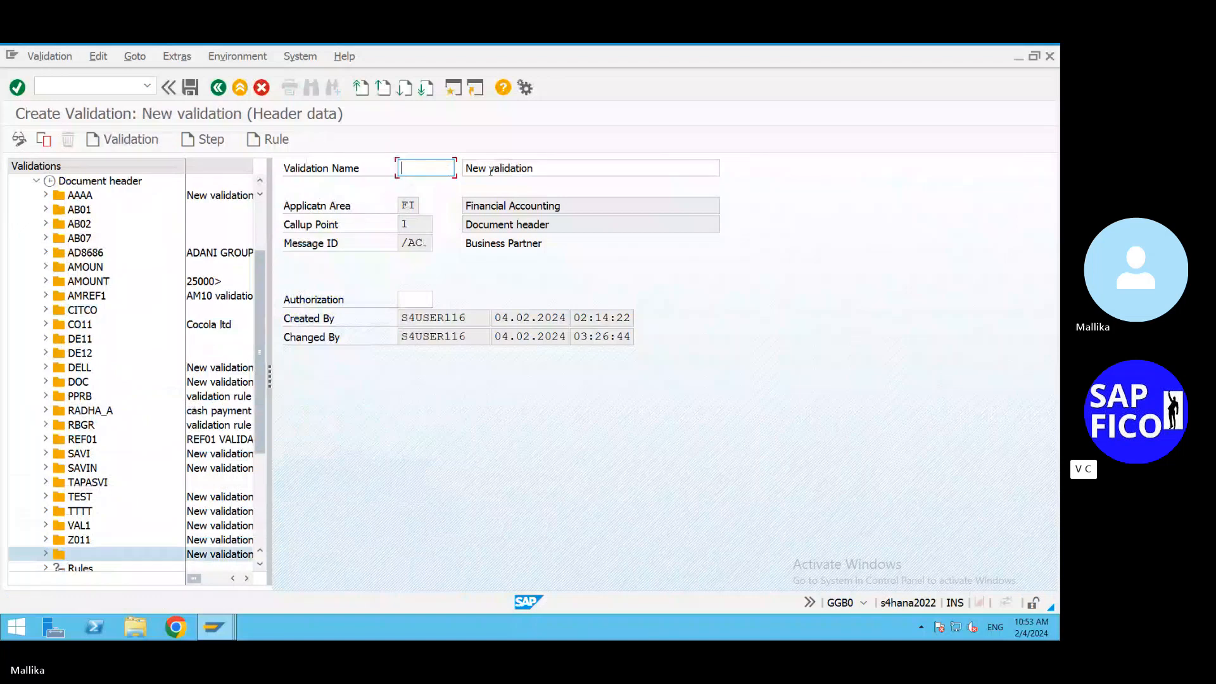
{"action": "type", "text": "DOC"}
{"action": "key", "text": "BackSpace"}
{"action": "key", "text": "BackSpace"}
{"action": "key", "text": "BackSpace"}
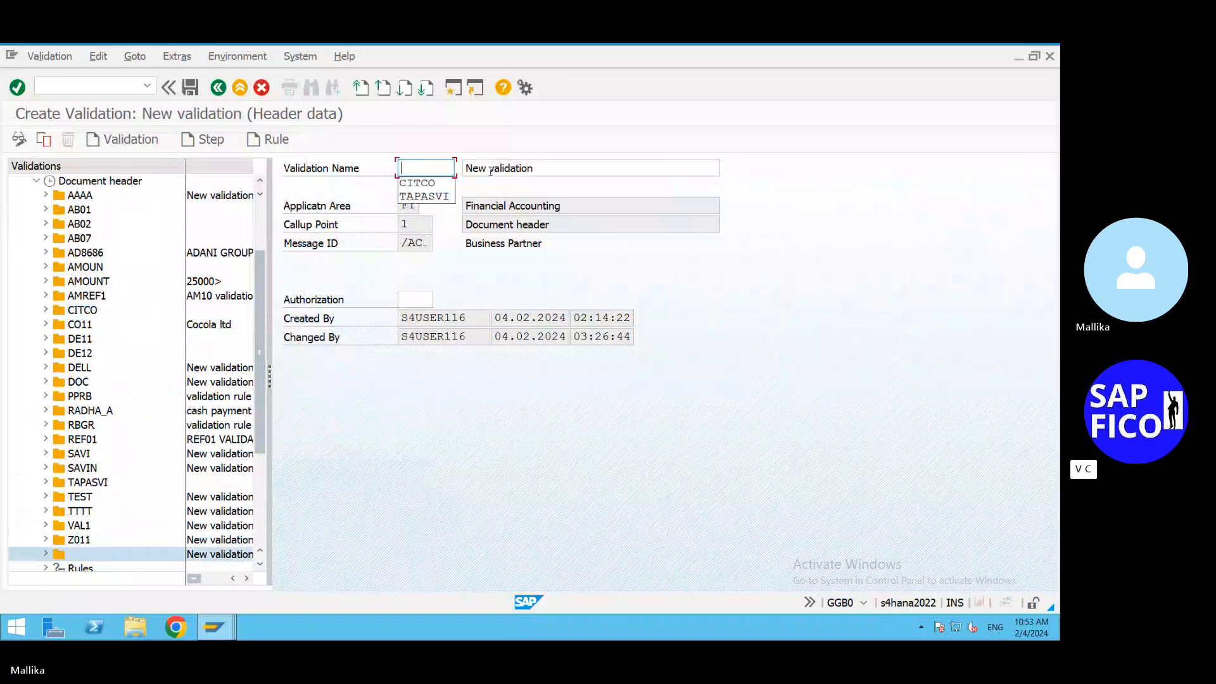
{"action": "type", "text": "CIT"}
{"action": "key", "text": "BackSpace"}
{"action": "type", "text": "F"}
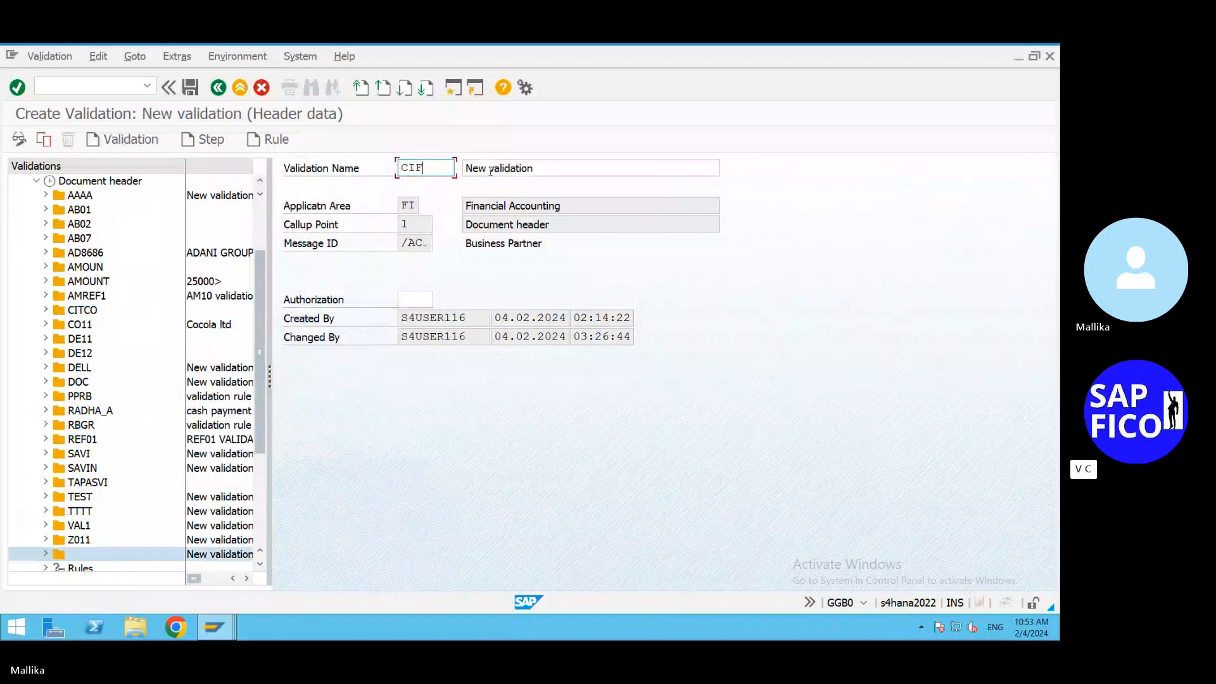
{"action": "type", "text": "D"}
Replace the default description of the CIFD validation with "CHECK-DOCUMENT DATE IS IN FUTURE" and save it
{"action": "left_click_drag", "start_coordinate": [547, 171], "coordinate": [461, 170]}
{"action": "key", "text": "BackSpace"}
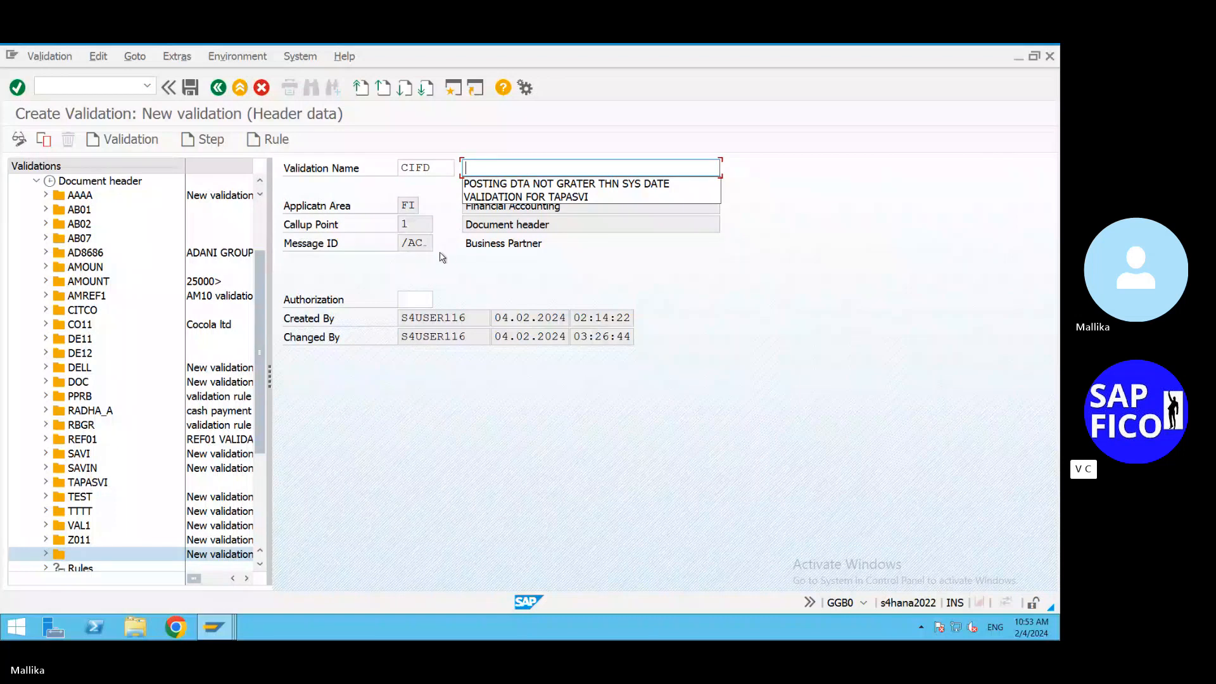
{"action": "left_click", "coordinate": [448, 265]}
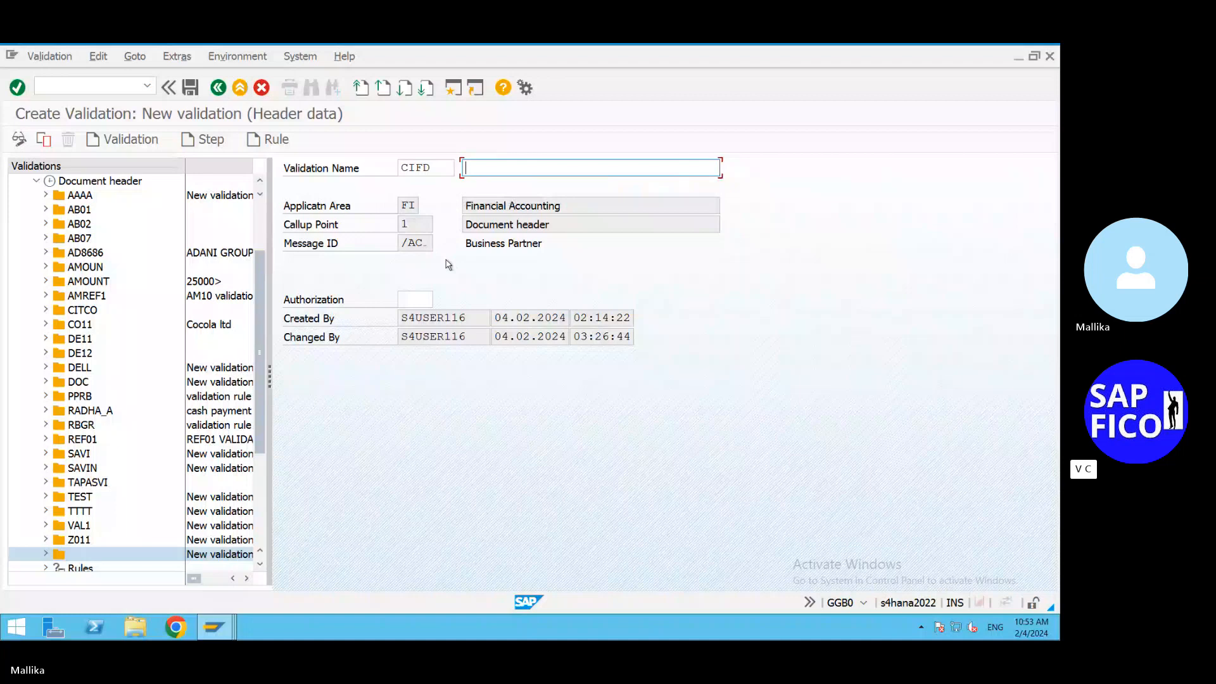
{"action": "type", "text": "CHECK -DOCU"}
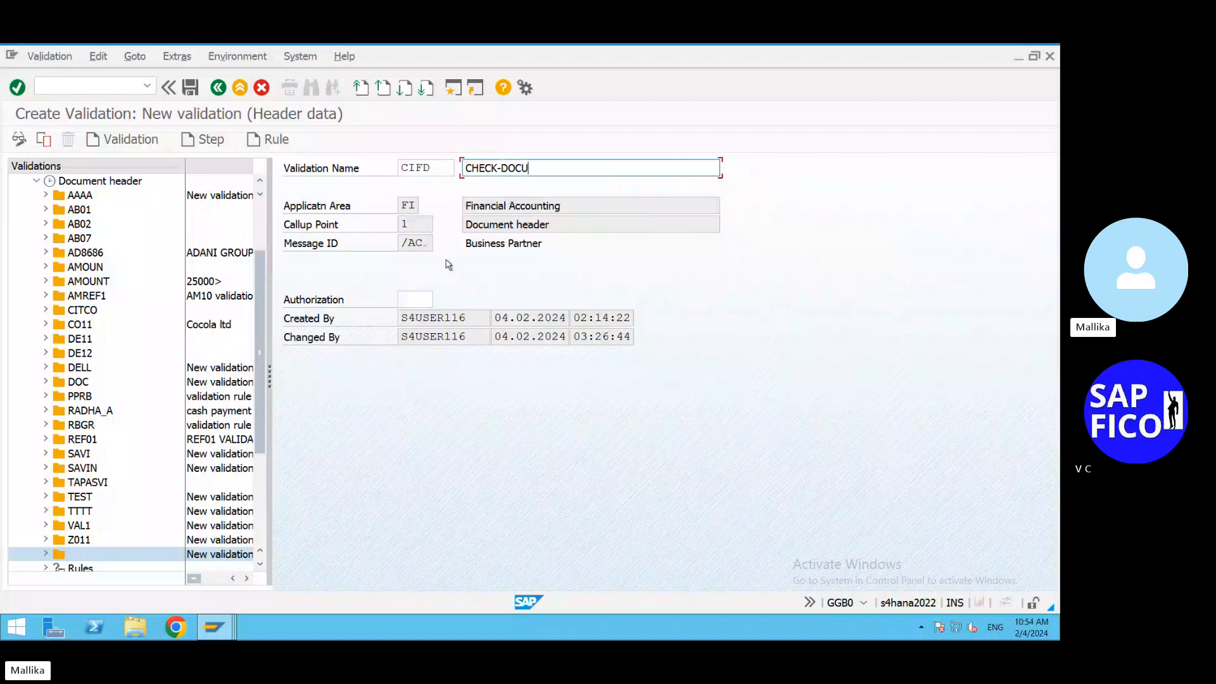
{"action": "type", "text": "MENT D"}
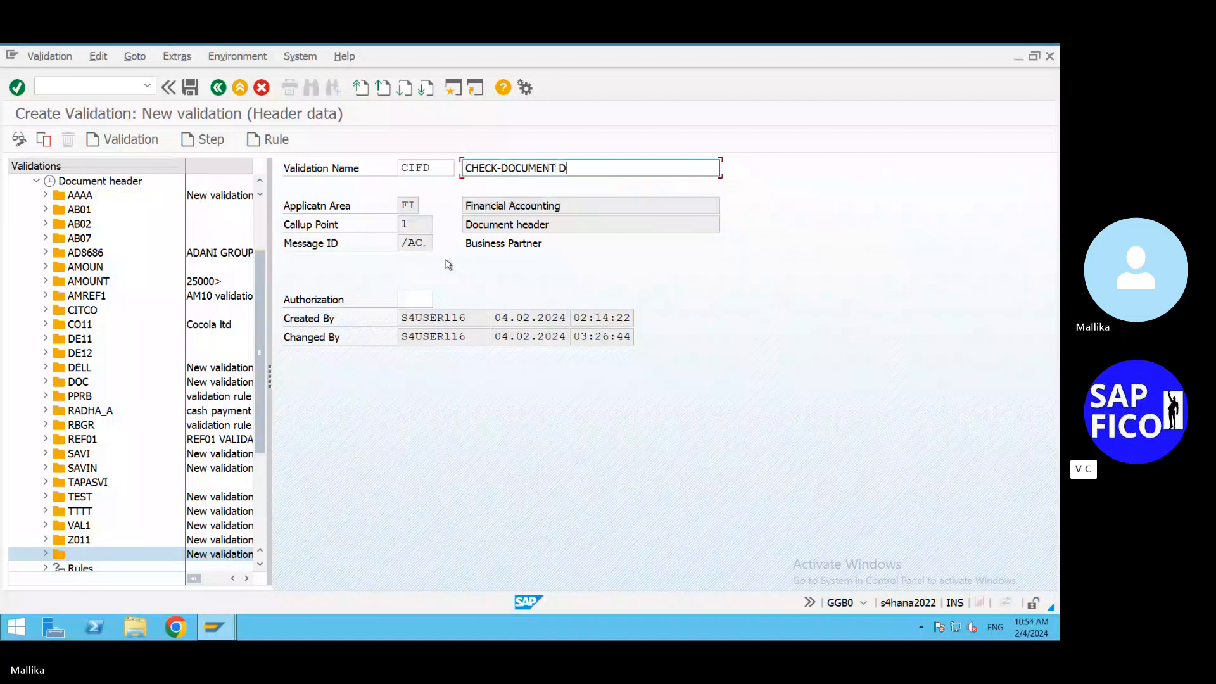
{"action": "type", "text": "ATE IS IN FUTURE"}
{"action": "key", "text": "ctrl+s"}
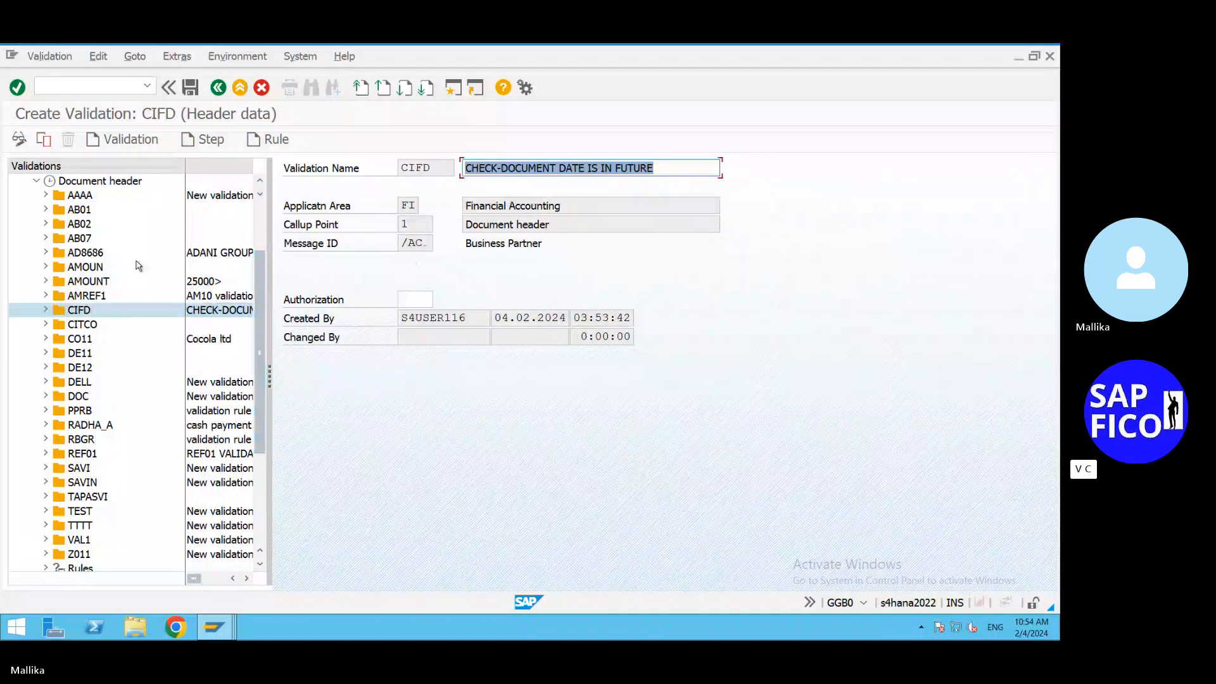
Add a step to the CIFD validation and copy the validation's description "CHECK-DOCUMENT DATE IS IN FUTURE" into the step's description
{"action": "left_click", "coordinate": [209, 139]}
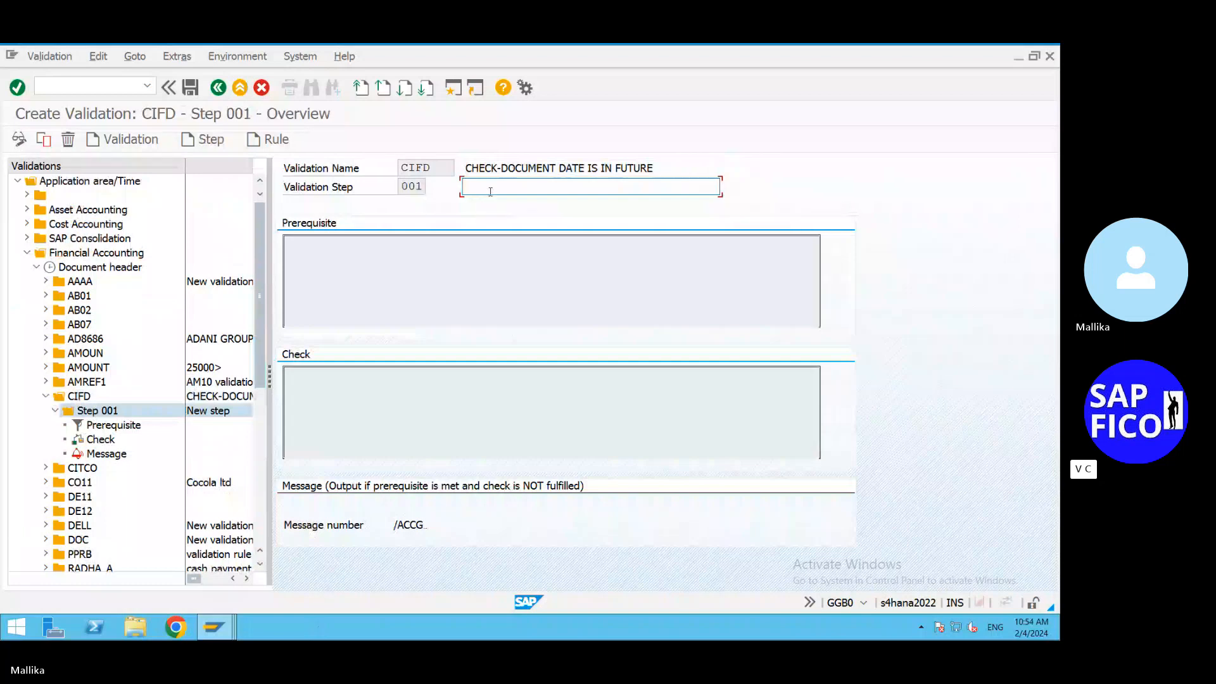
{"action": "left_click_drag", "start_coordinate": [667, 167], "coordinate": [464, 168]}
{"action": "key", "text": "ctrl+c"}
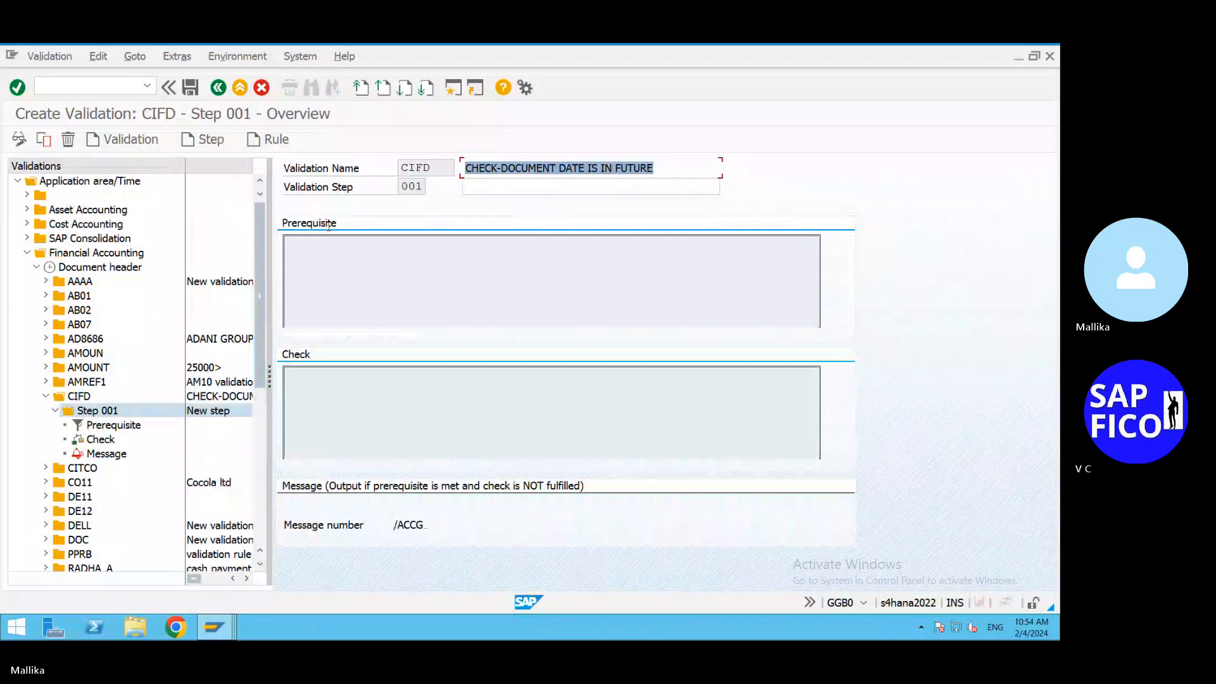
{"action": "left_click", "coordinate": [552, 182]}
{"action": "left_click", "coordinate": [476, 188]}
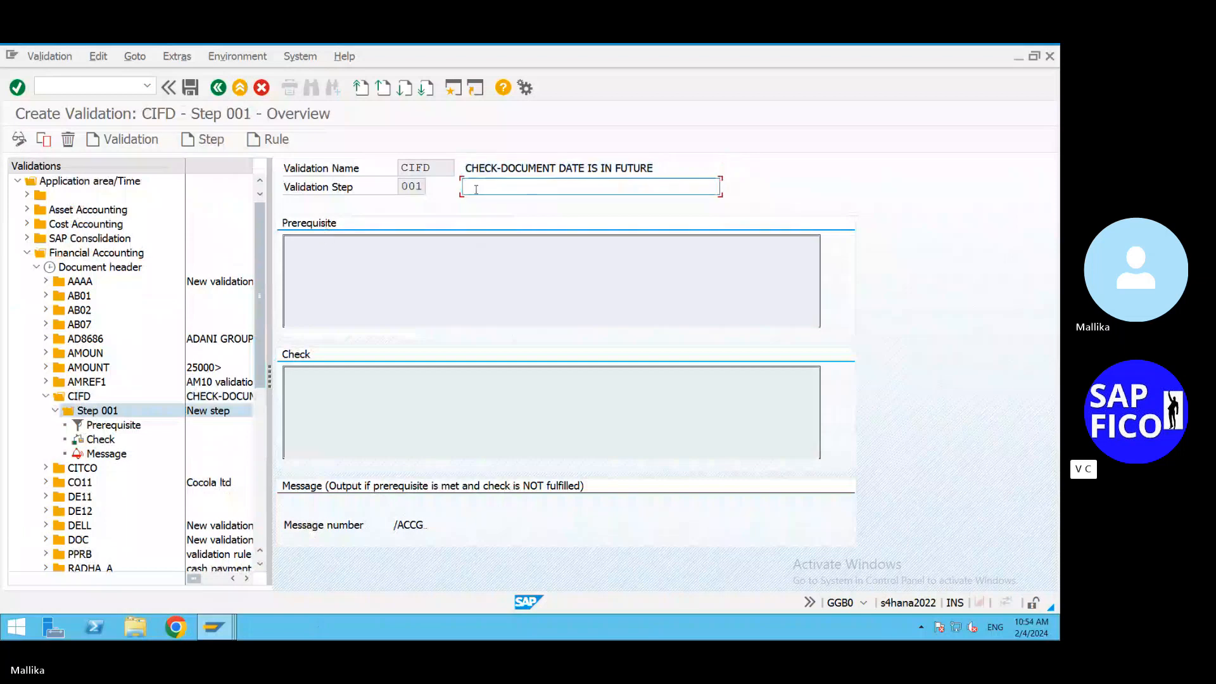
{"action": "key", "text": "ctrl+v"}
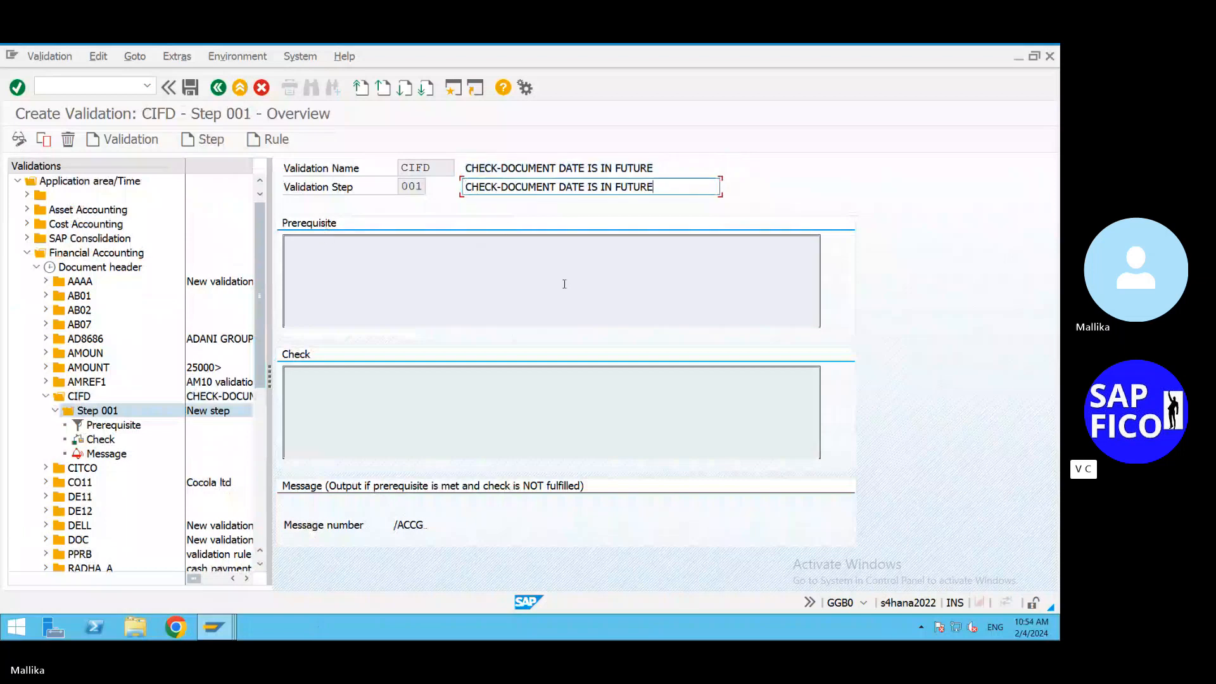
Start the prerequisite of CIFD Step 001 with the Company Code field from the Accounting Document Header structure
{"action": "key", "text": "Return"}
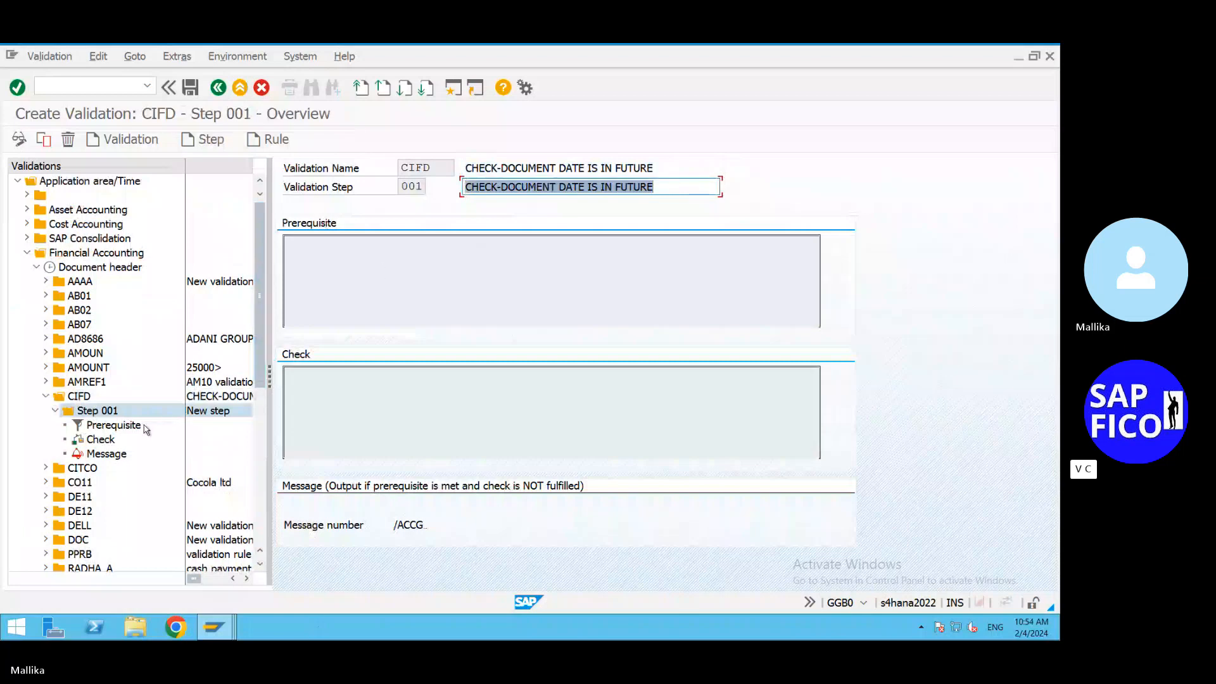
{"action": "double_click", "coordinate": [113, 424]}
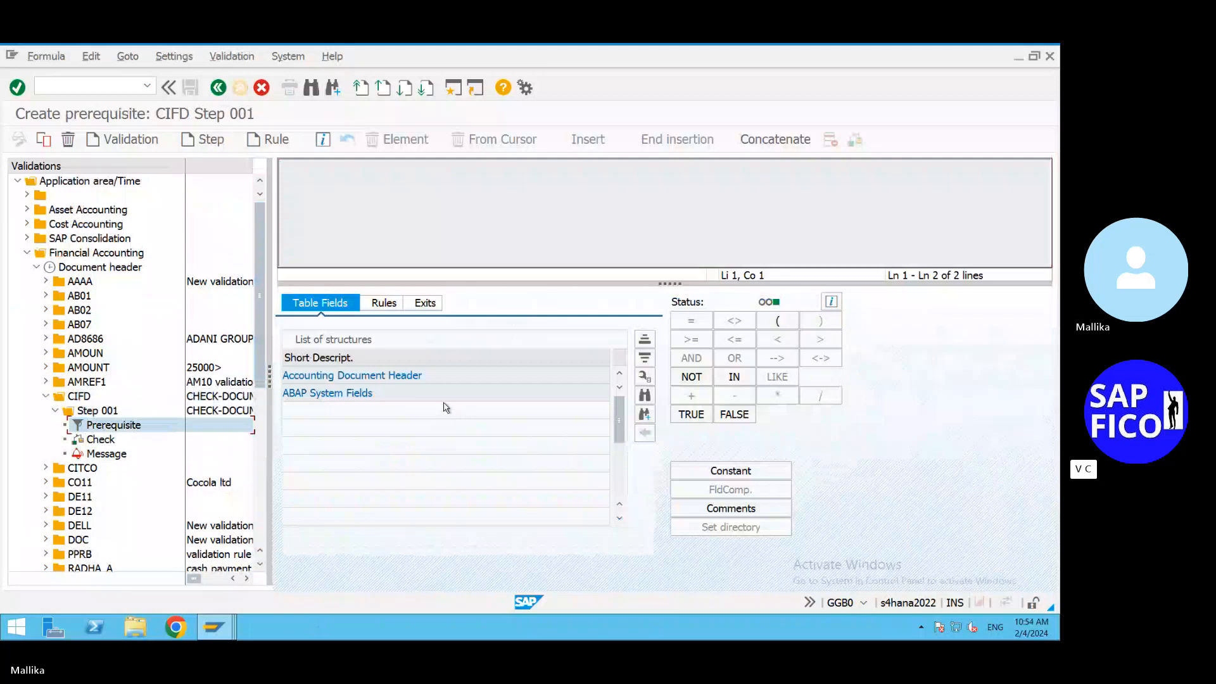
{"action": "double_click", "coordinate": [437, 375]}
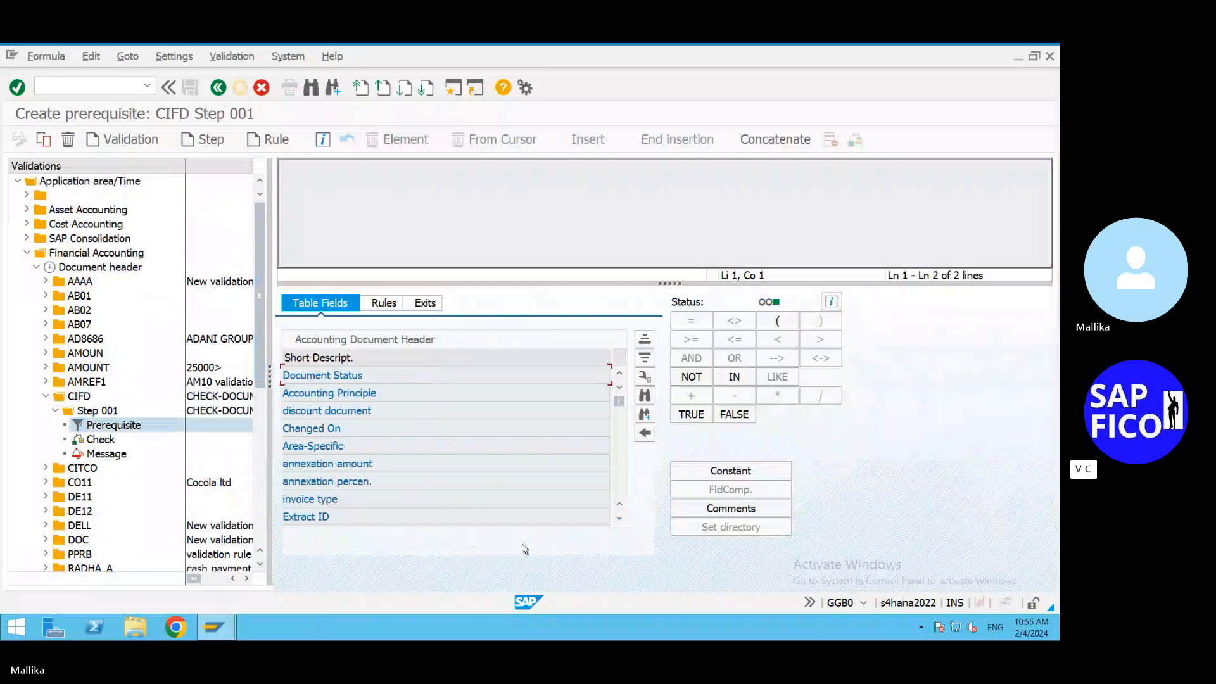
{"action": "left_click", "coordinate": [619, 519]}
{"action": "left_click", "coordinate": [620, 519]}
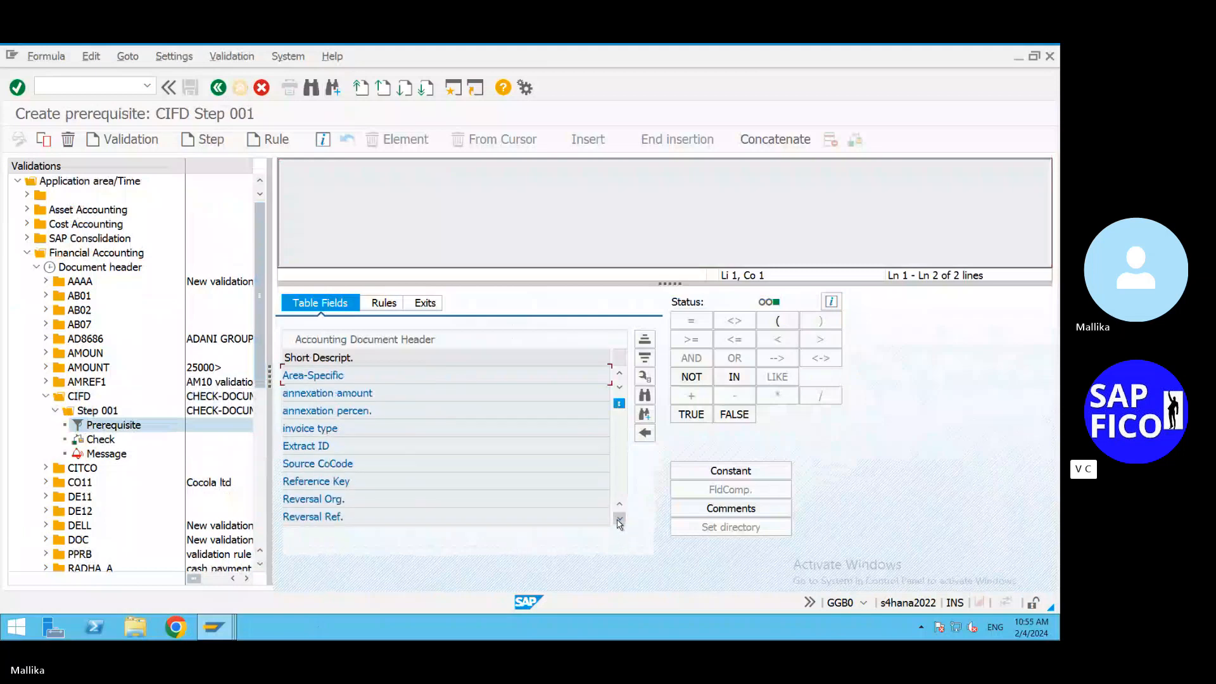
{"action": "left_click", "coordinate": [619, 521]}
{"action": "left_click", "coordinate": [619, 520]}
{"action": "left_click", "coordinate": [619, 521]}
{"action": "left_click", "coordinate": [619, 520]}
{"action": "left_click", "coordinate": [619, 521]}
{"action": "left_click", "coordinate": [620, 521]}
{"action": "left_click", "coordinate": [619, 520]}
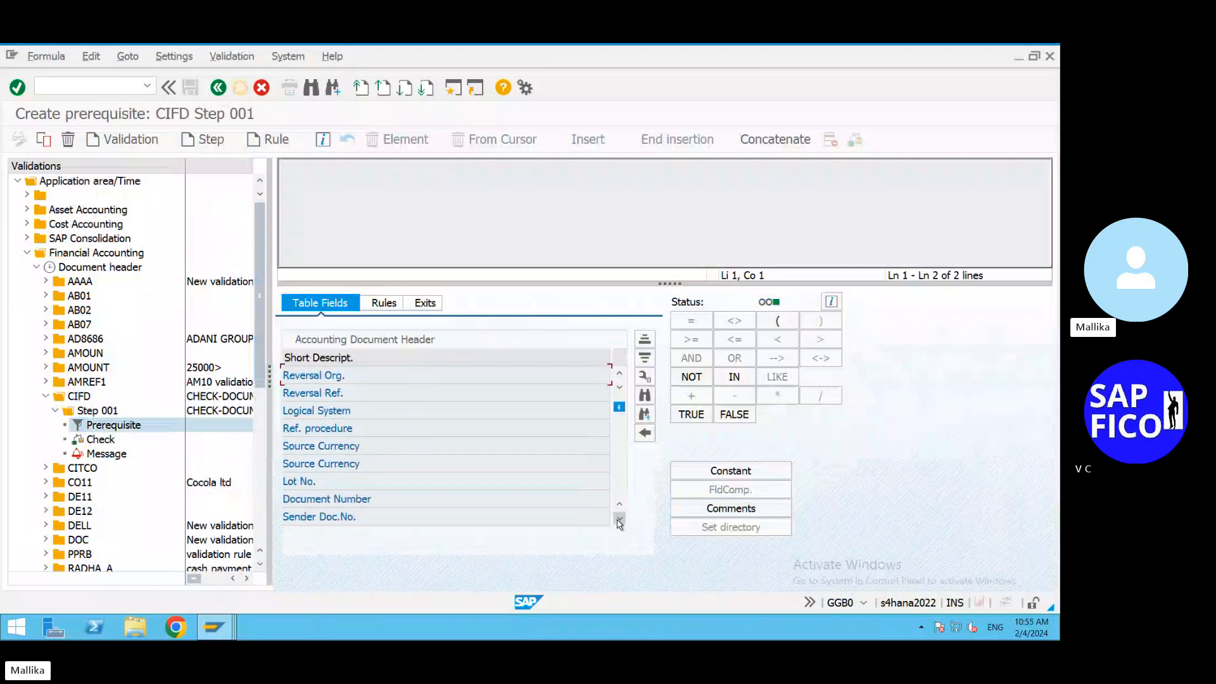
{"action": "left_click", "coordinate": [619, 520]}
{"action": "left_click", "coordinate": [619, 521]}
{"action": "left_click", "coordinate": [619, 520]}
{"action": "left_click", "coordinate": [619, 521]}
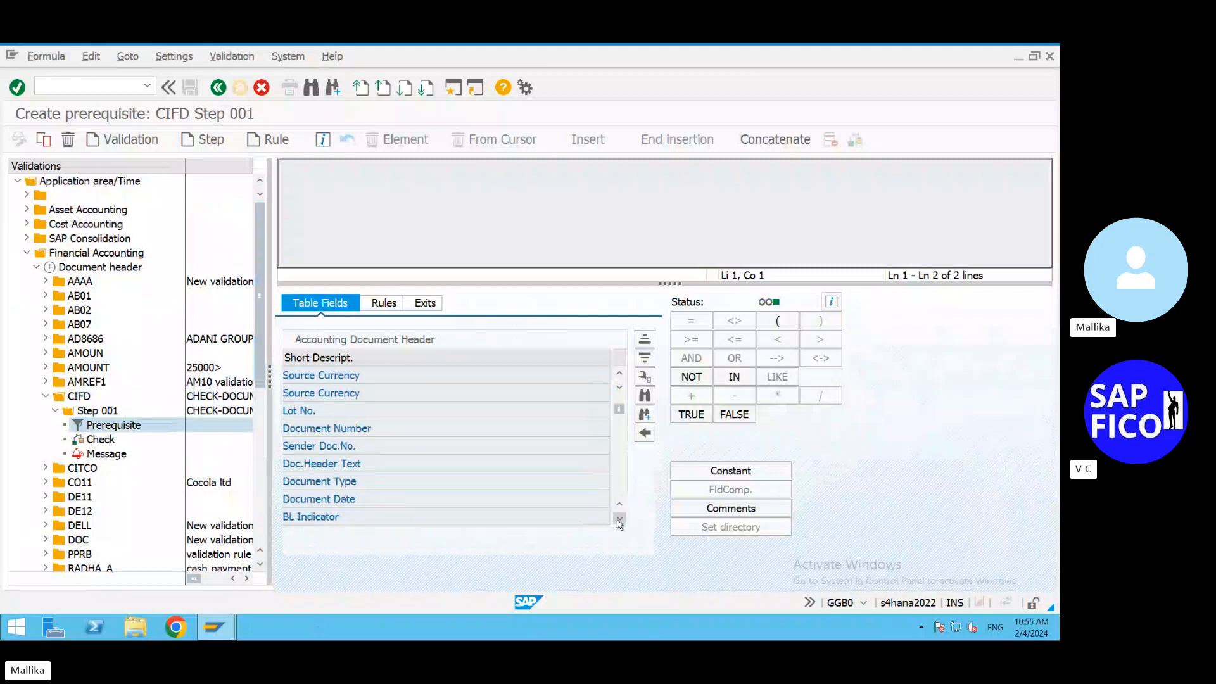
{"action": "left_click", "coordinate": [619, 521]}
{"action": "left_click", "coordinate": [619, 521]}
{"action": "left_click", "coordinate": [619, 521]}
{"action": "left_click", "coordinate": [619, 521]}
{"action": "left_click", "coordinate": [619, 520]}
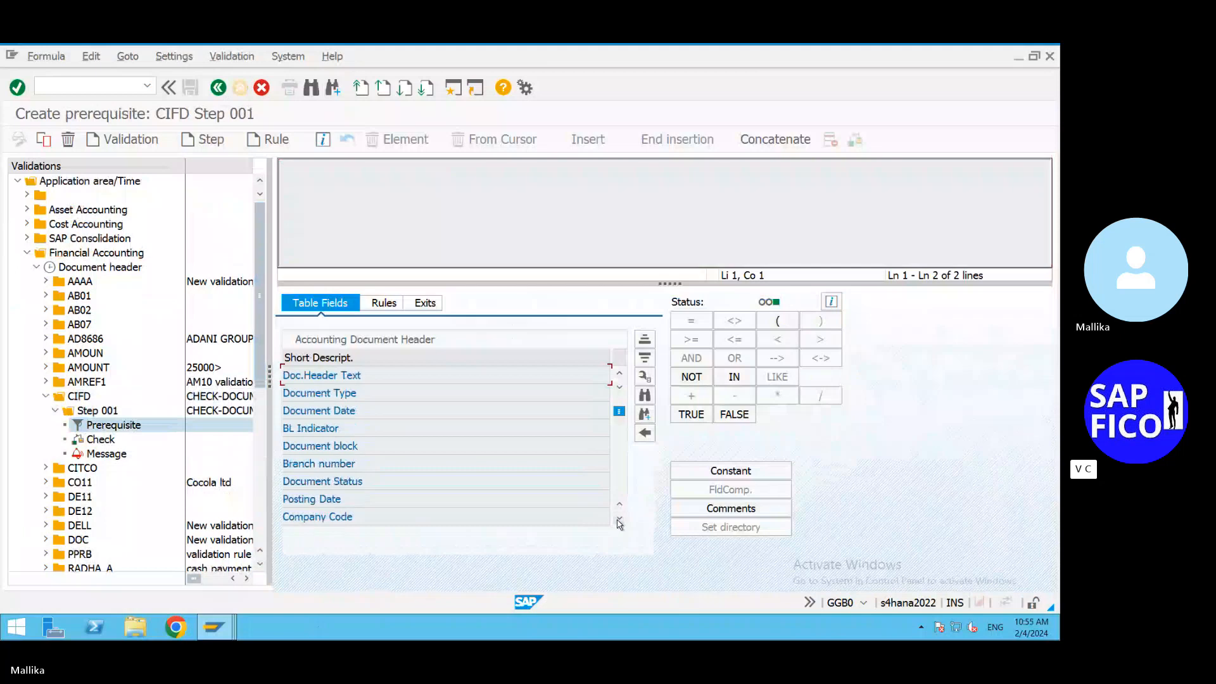
{"action": "left_click", "coordinate": [619, 521]}
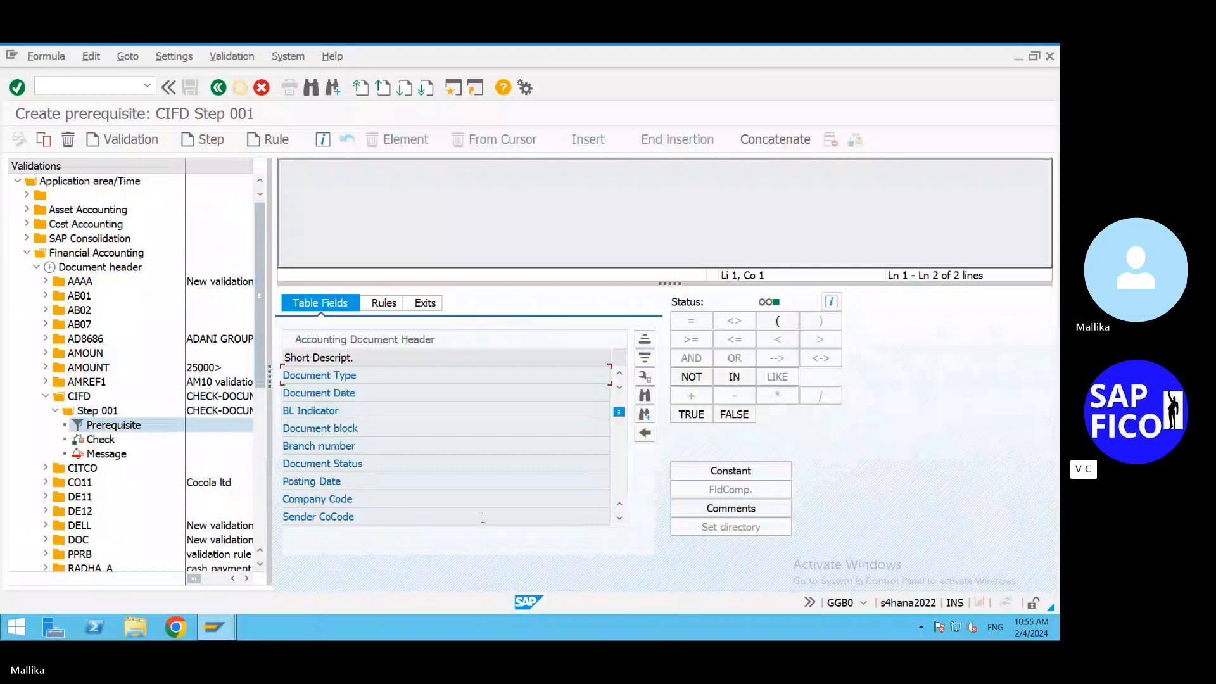
{"action": "double_click", "coordinate": [383, 501]}
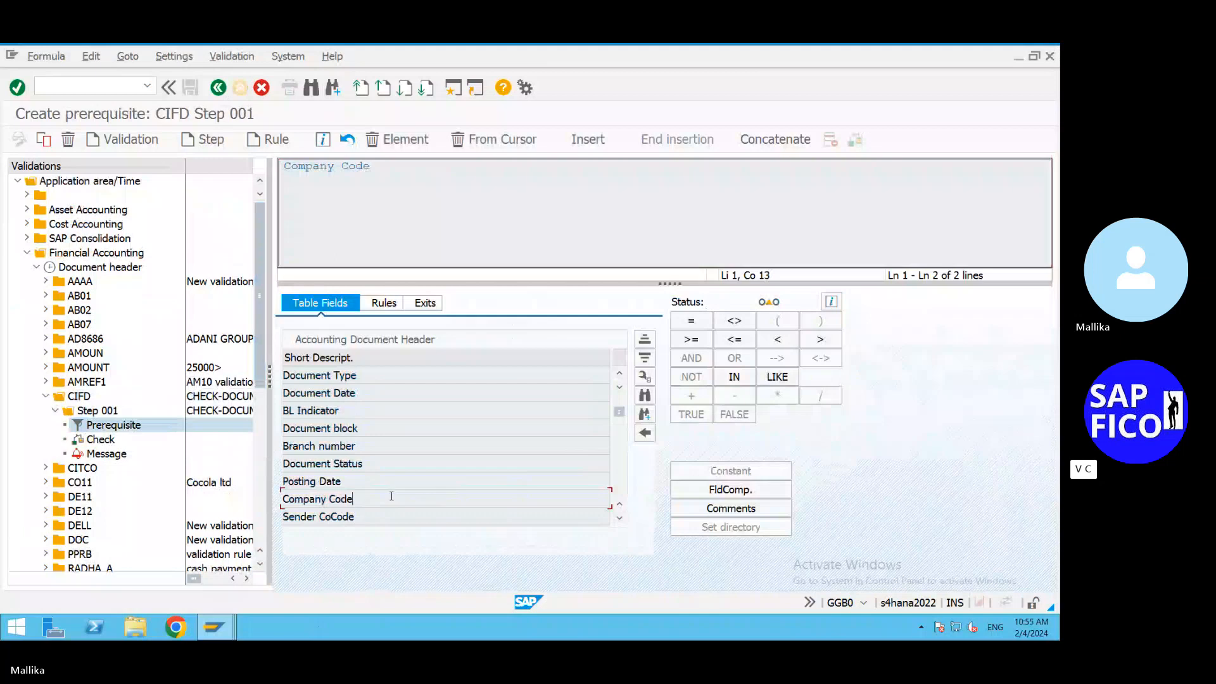
Complete the prerequisite so that Company Code equals the constant CITC
{"action": "left_click", "coordinate": [690, 323]}
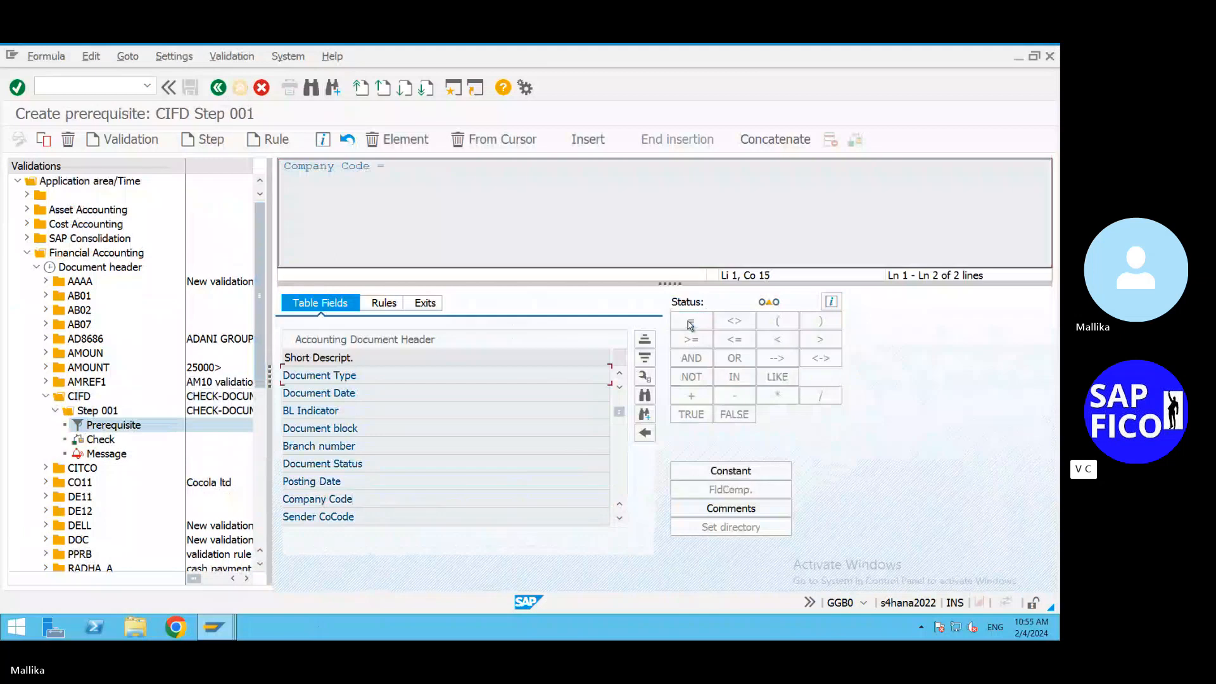
{"action": "left_click", "coordinate": [712, 472]}
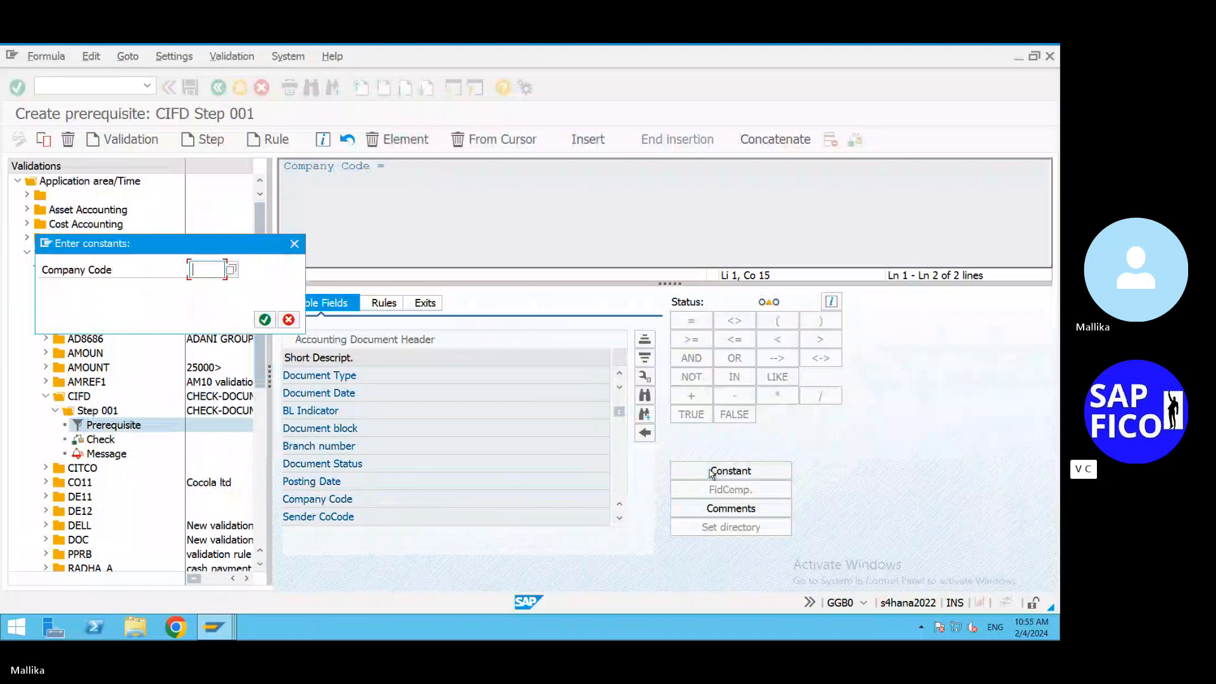
{"action": "type", "text": "CITC"}
{"action": "left_click", "coordinate": [264, 320]}
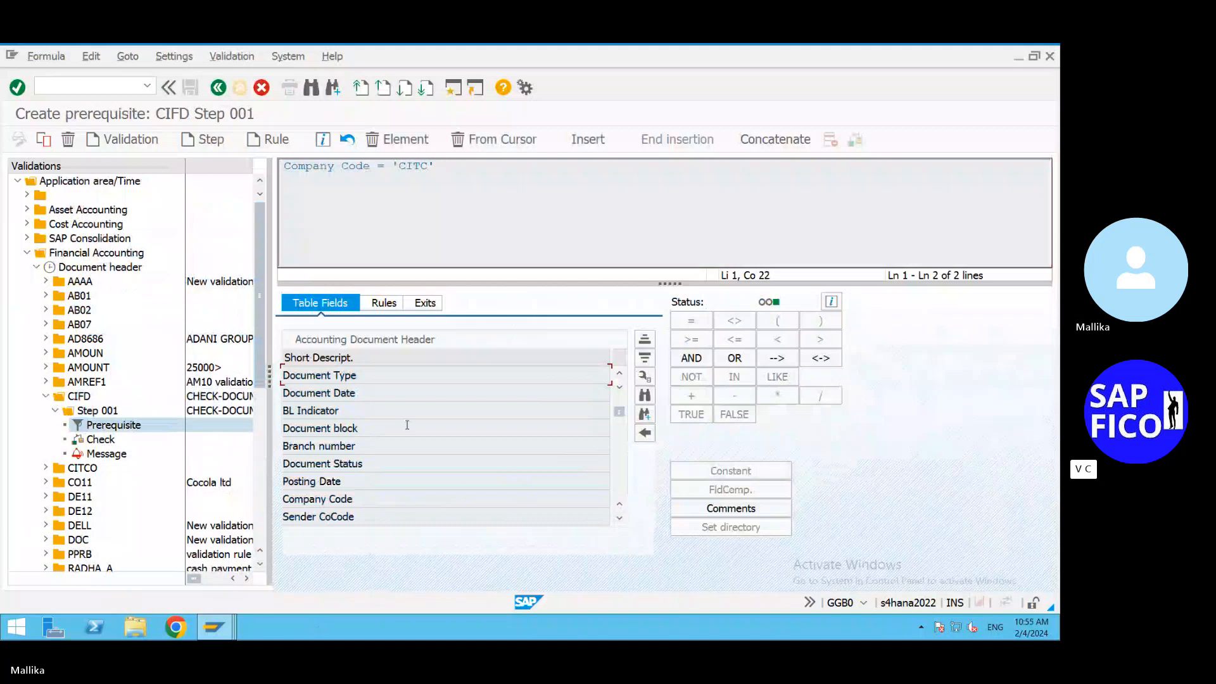
Start the check of Step 001 with the Document Date field from the Accounting Document Header structure
{"action": "left_click", "coordinate": [112, 439]}
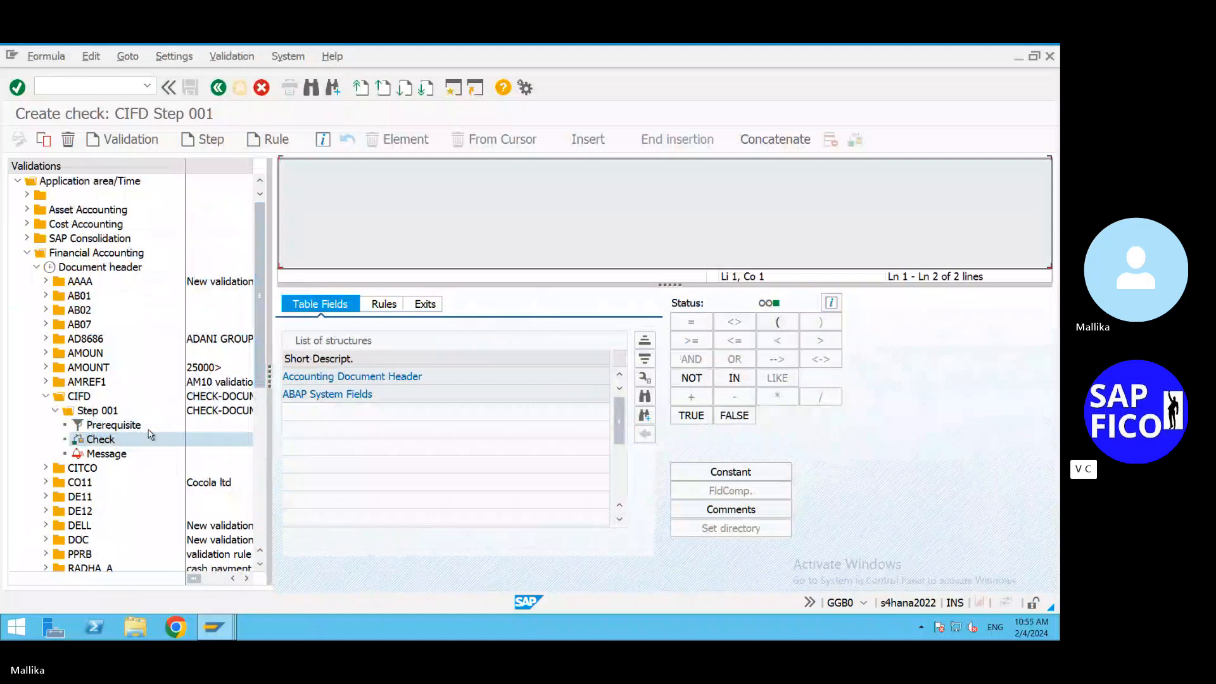
{"action": "double_click", "coordinate": [431, 376]}
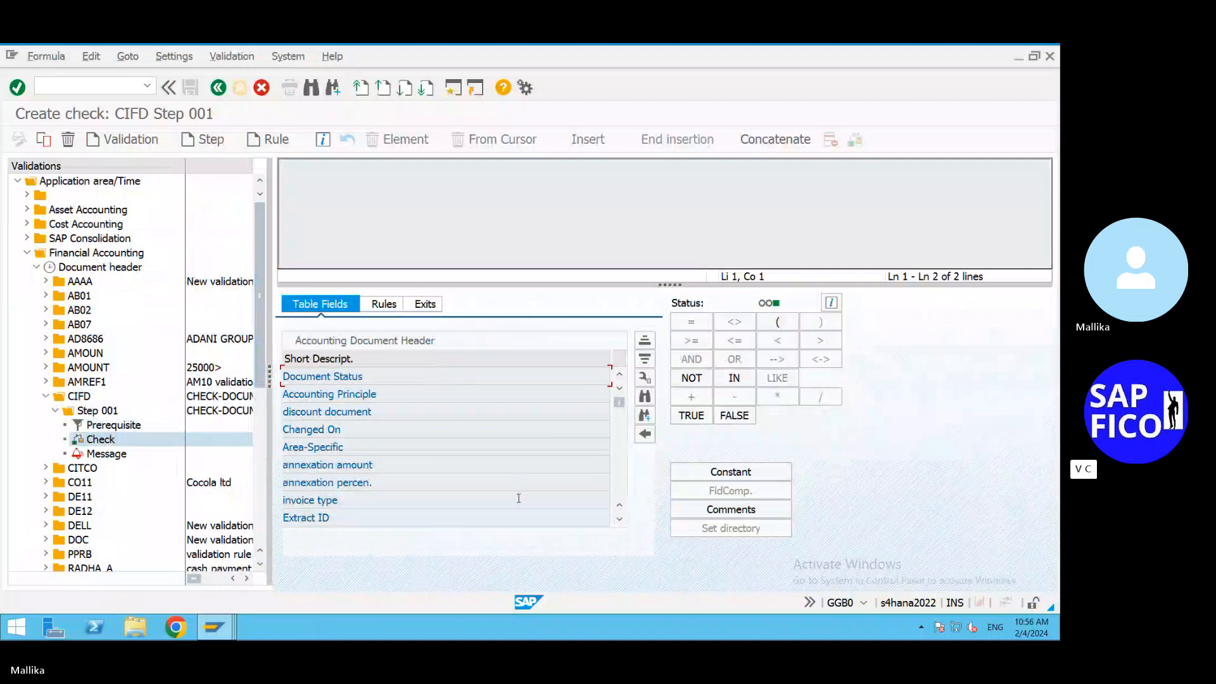
{"action": "left_click", "coordinate": [620, 521]}
{"action": "left_click", "coordinate": [619, 521]}
{"action": "left_click", "coordinate": [620, 521]}
{"action": "left_click", "coordinate": [620, 521]}
{"action": "left_click", "coordinate": [619, 521]}
{"action": "left_click", "coordinate": [620, 521]}
{"action": "left_click", "coordinate": [620, 521]}
{"action": "left_click", "coordinate": [619, 521]}
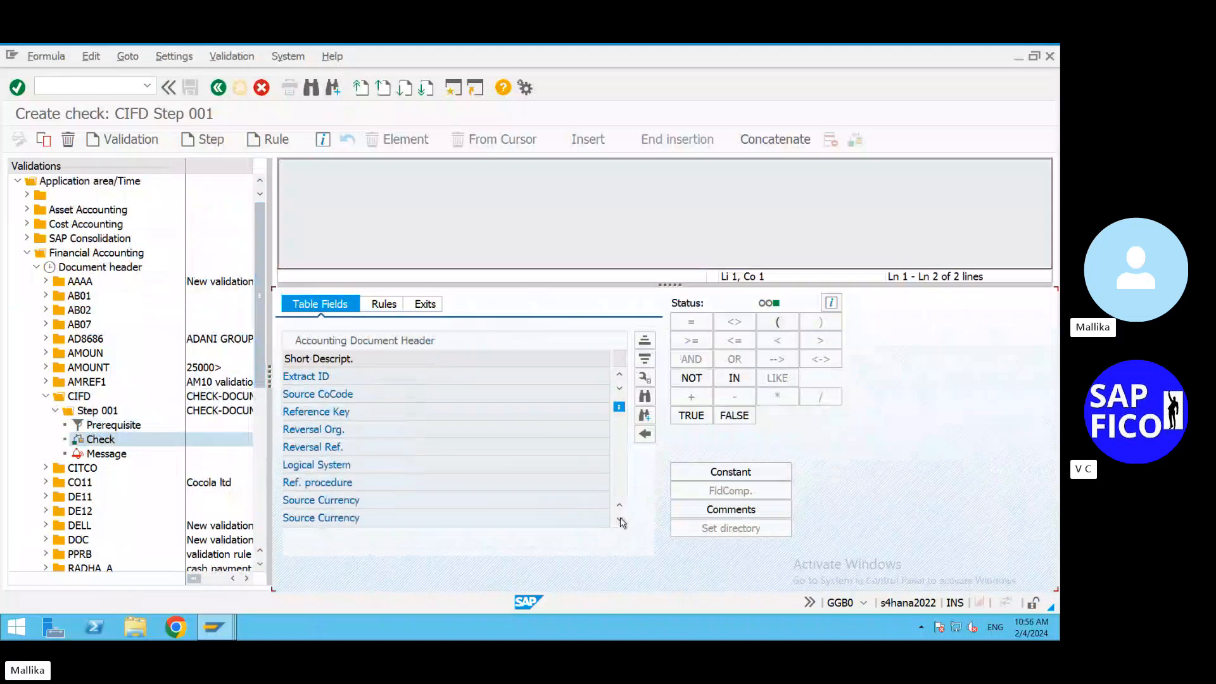
{"action": "left_click", "coordinate": [619, 521]}
{"action": "left_click", "coordinate": [620, 521]}
{"action": "left_click", "coordinate": [620, 521]}
{"action": "left_click", "coordinate": [620, 521]}
{"action": "left_click", "coordinate": [620, 522]}
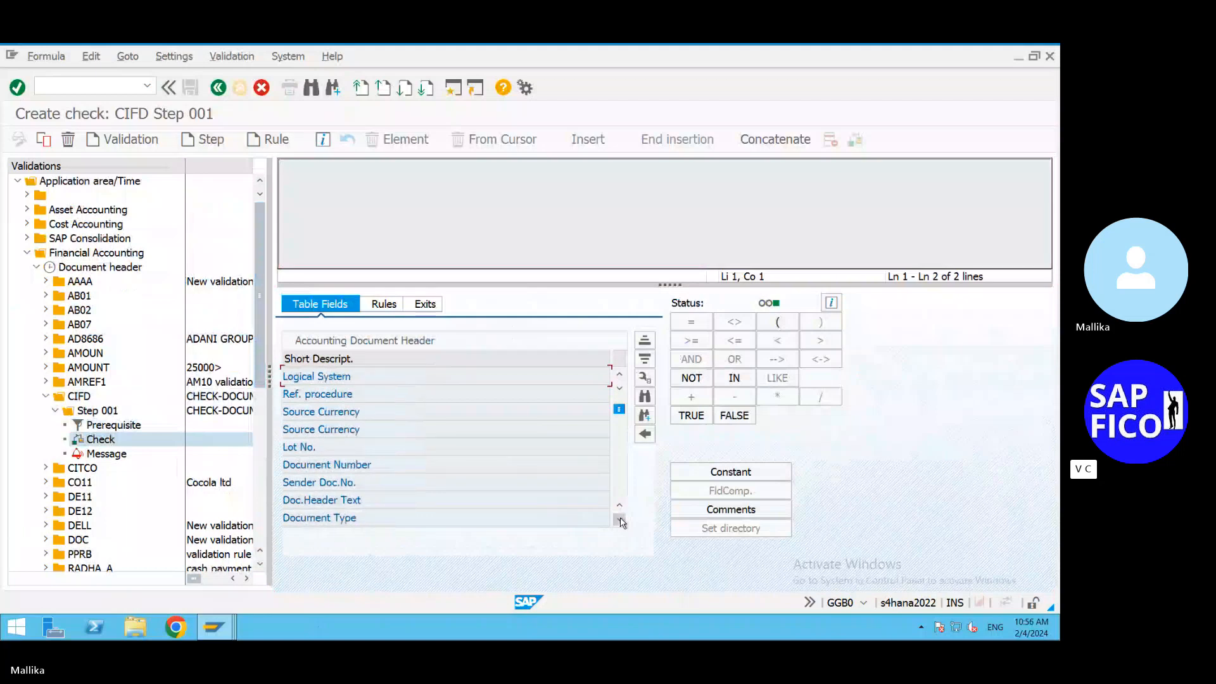
{"action": "left_click", "coordinate": [620, 521]}
{"action": "left_click", "coordinate": [620, 521]}
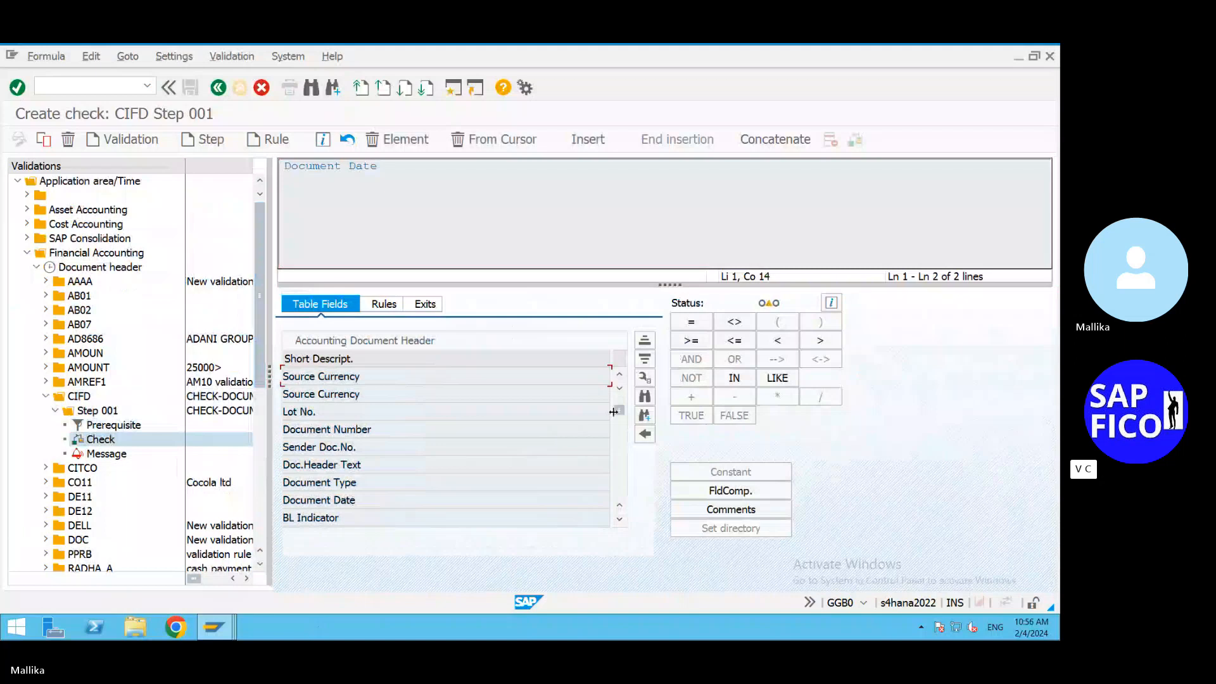
Extend the check with the >= operator and the Current Date field from the ABAP System Fields
{"action": "left_click", "coordinate": [689, 342]}
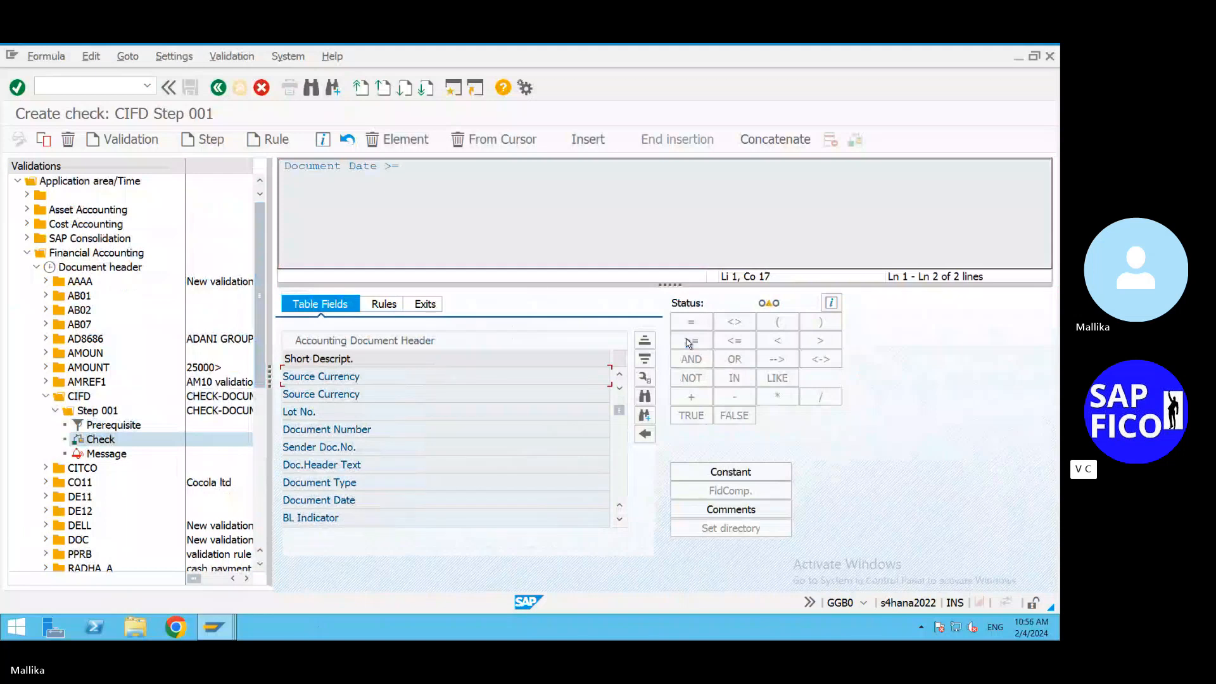
{"action": "left_click", "coordinate": [645, 436]}
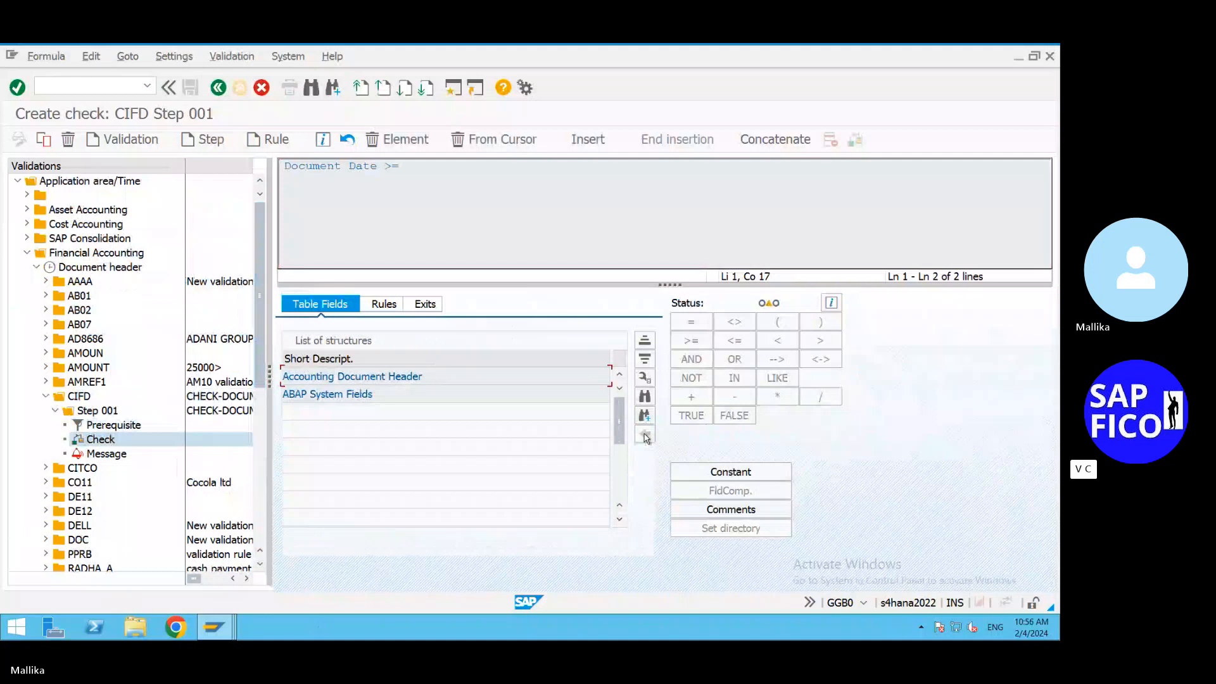
{"action": "double_click", "coordinate": [382, 395]}
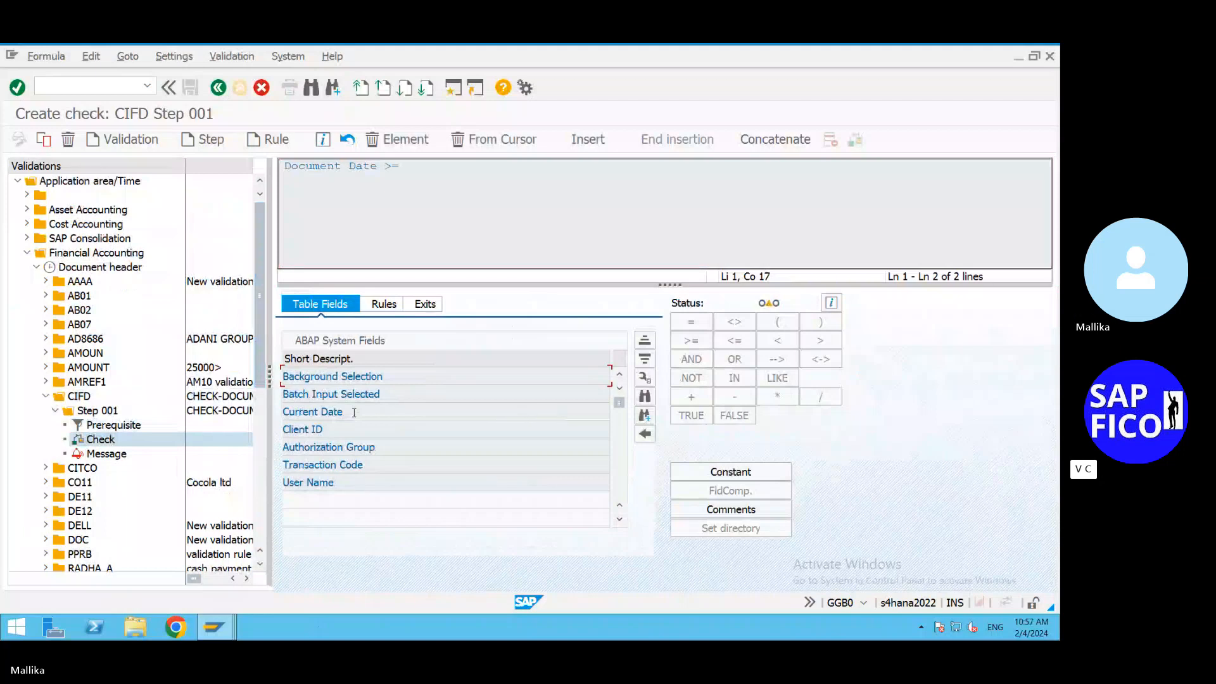
{"action": "double_click", "coordinate": [354, 412]}
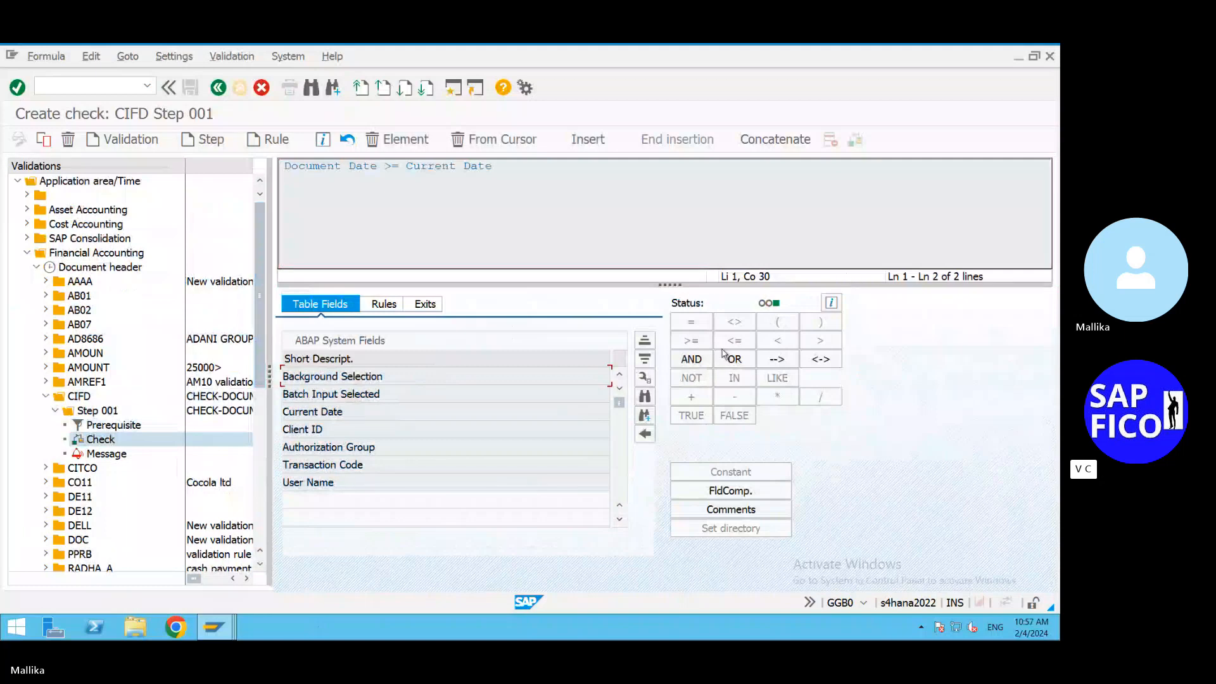
Add an AND condition to the check using the Document Type field from the Accounting Document Header
{"action": "left_click", "coordinate": [690, 359]}
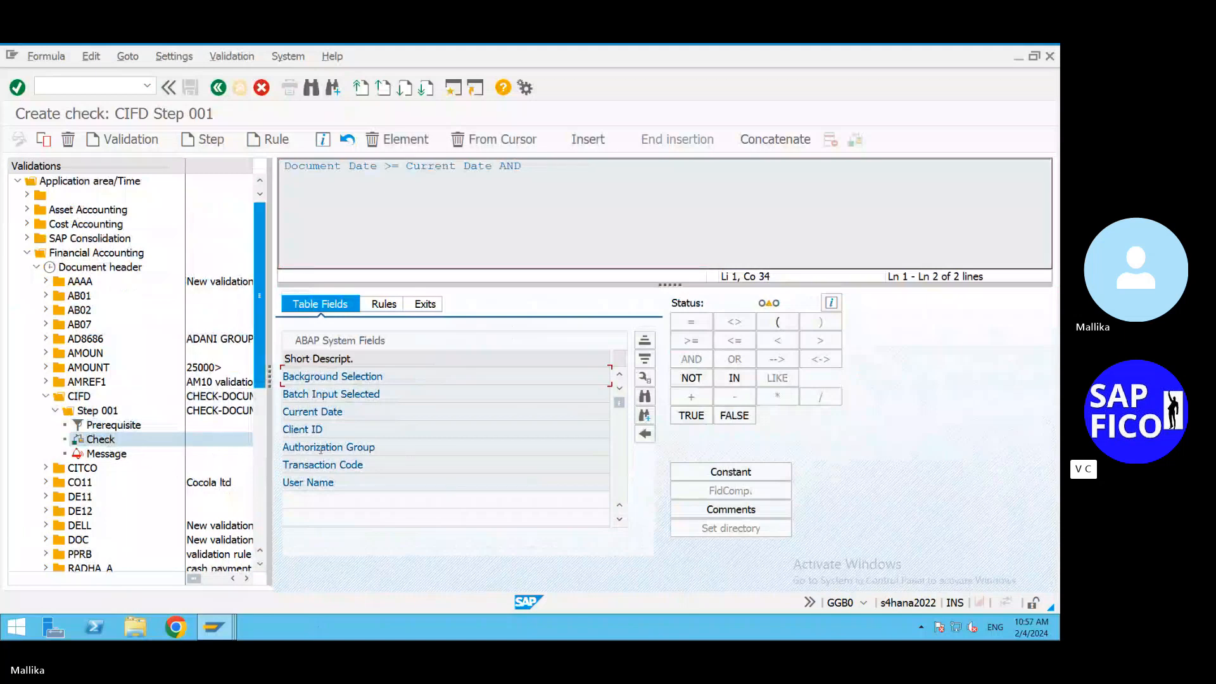
{"action": "left_click", "coordinate": [644, 434]}
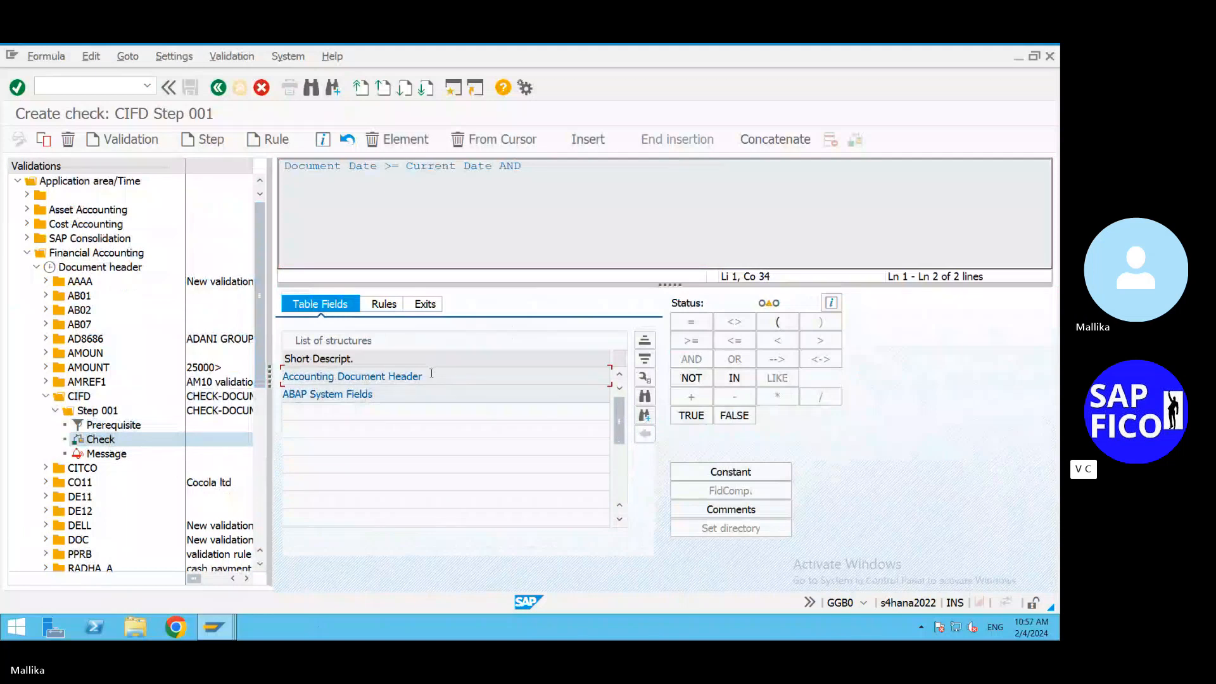
{"action": "double_click", "coordinate": [431, 374]}
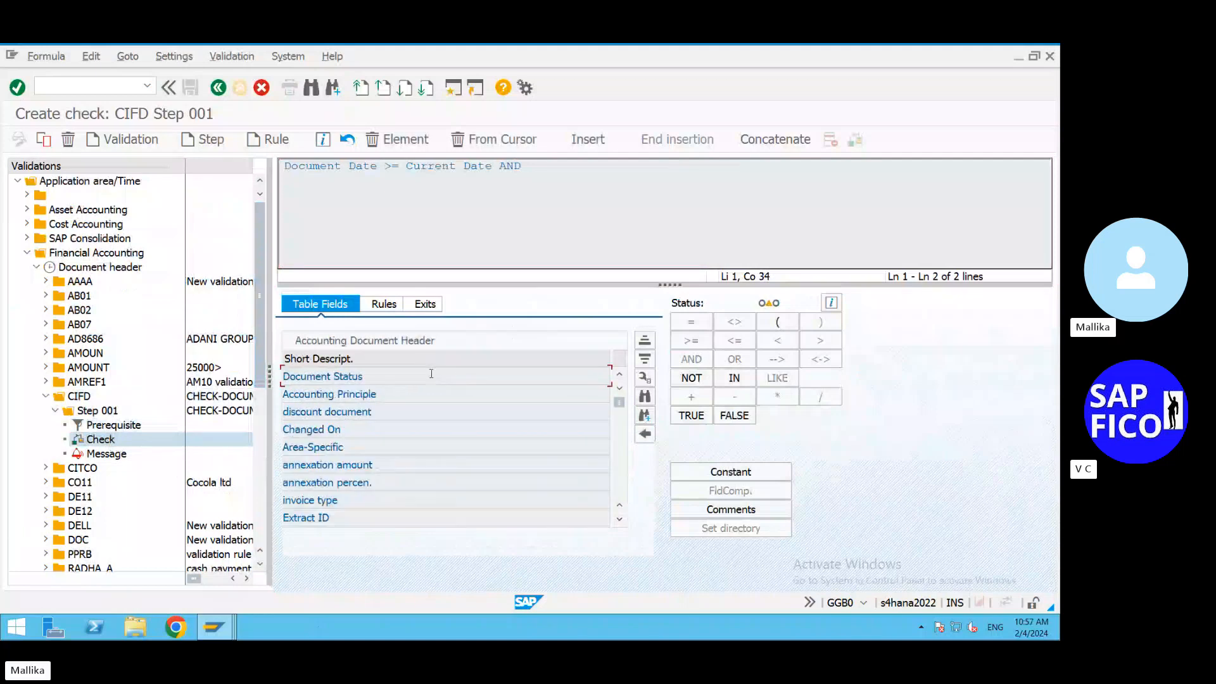
{"action": "left_click", "coordinate": [620, 519]}
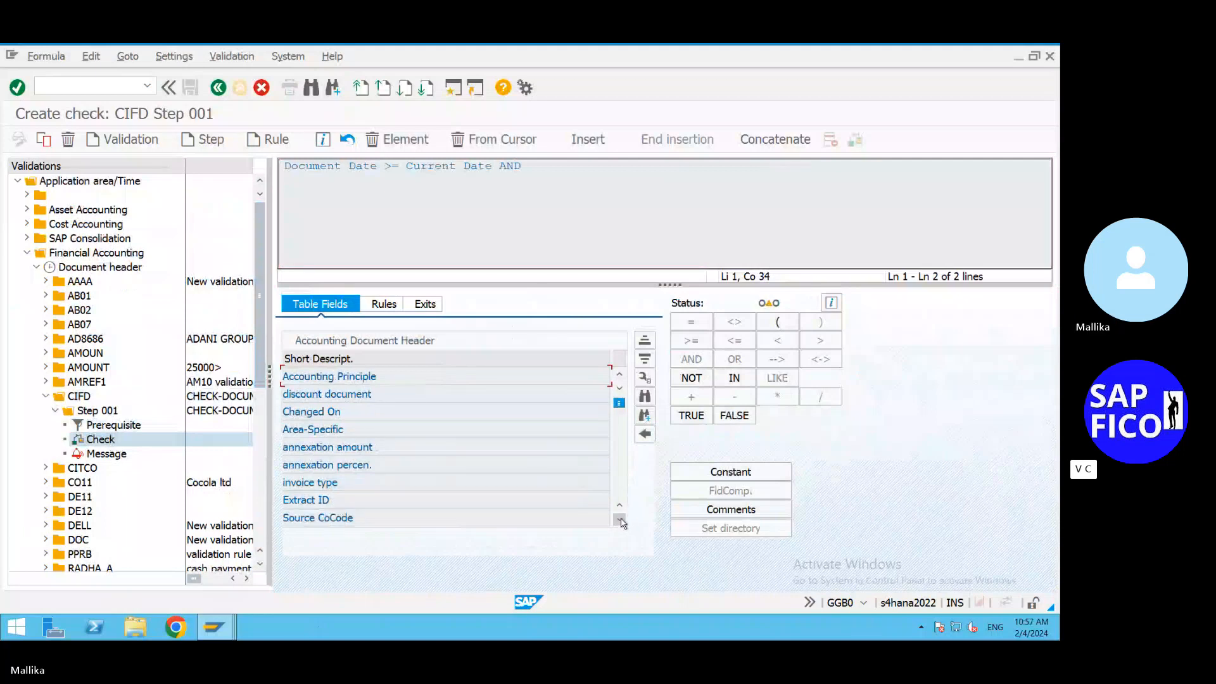
{"action": "left_click", "coordinate": [620, 520]}
{"action": "left_click", "coordinate": [620, 519]}
{"action": "left_click", "coordinate": [620, 520]}
{"action": "left_click", "coordinate": [620, 520]}
{"action": "left_click", "coordinate": [620, 519]}
{"action": "left_click", "coordinate": [620, 520]}
{"action": "left_click", "coordinate": [620, 520]}
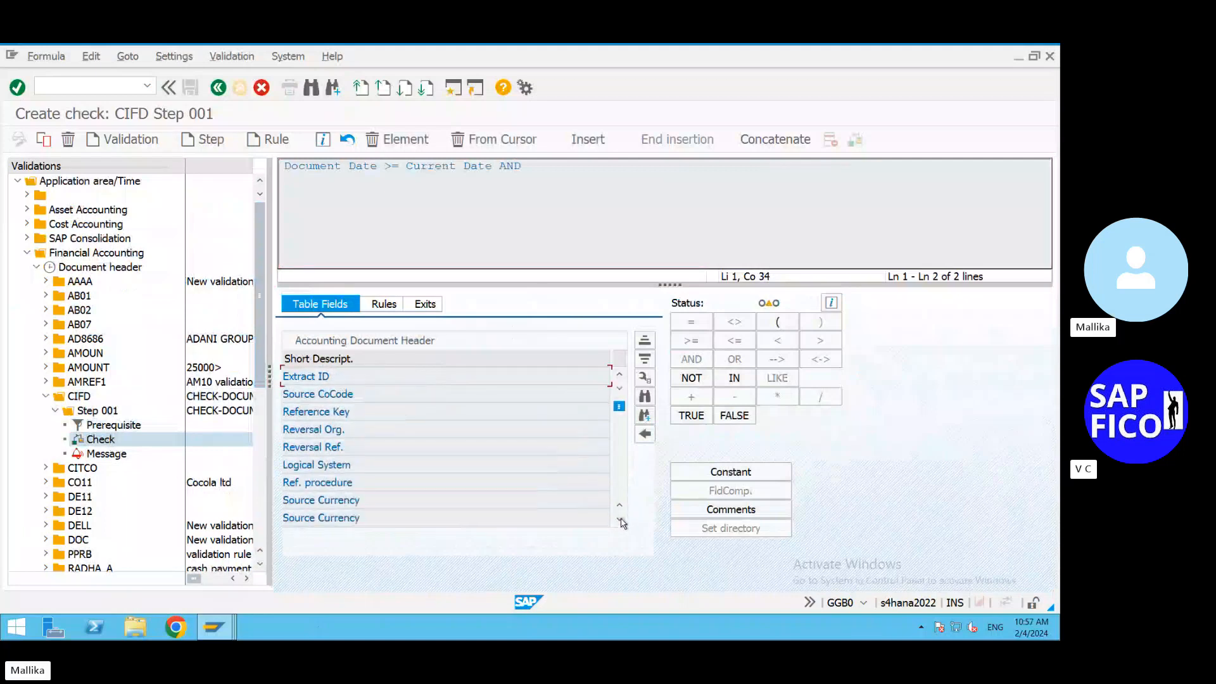
{"action": "left_click", "coordinate": [620, 520]}
{"action": "left_click", "coordinate": [620, 519]}
{"action": "left_click", "coordinate": [620, 520]}
{"action": "left_click", "coordinate": [619, 519]}
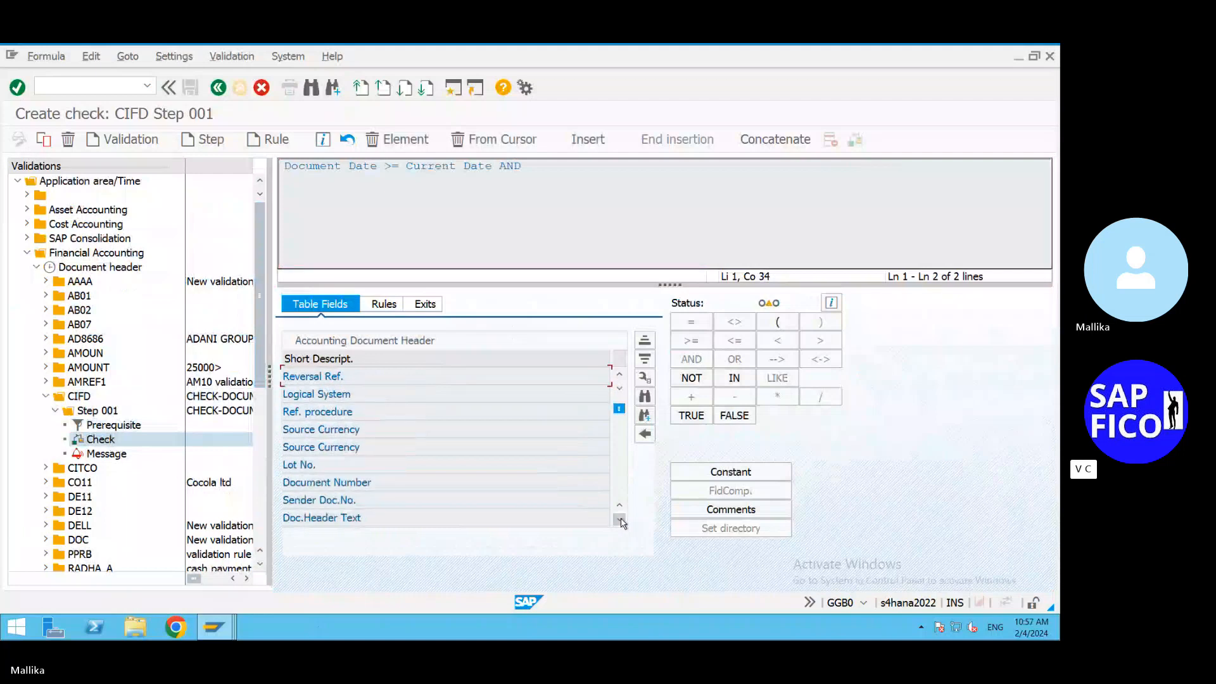
{"action": "left_click", "coordinate": [620, 519]}
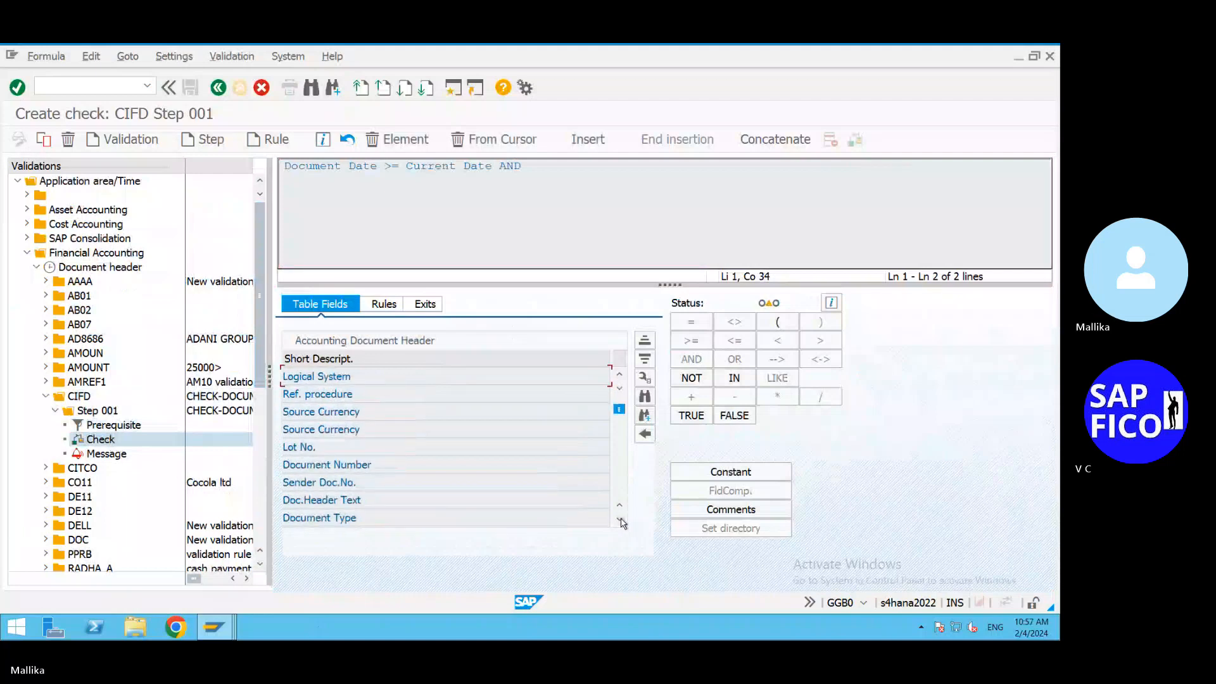
{"action": "double_click", "coordinate": [371, 518]}
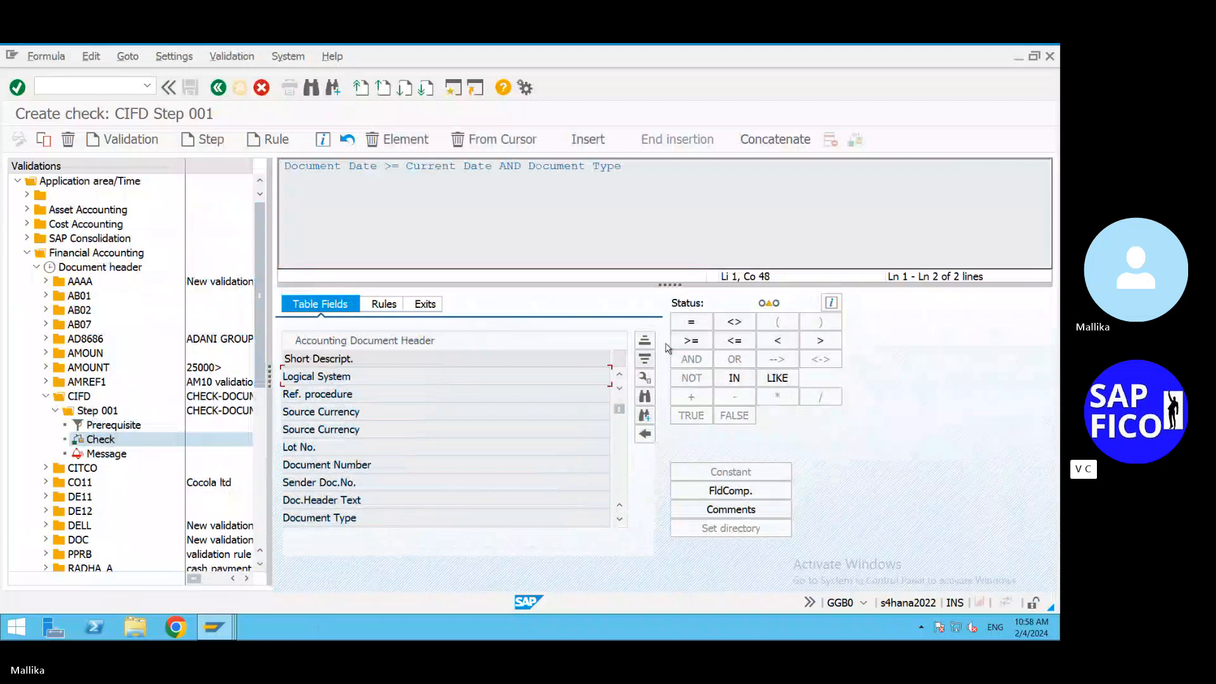
Complete the check's second condition so that Document Type equals the constant KZ
{"action": "left_click", "coordinate": [691, 322]}
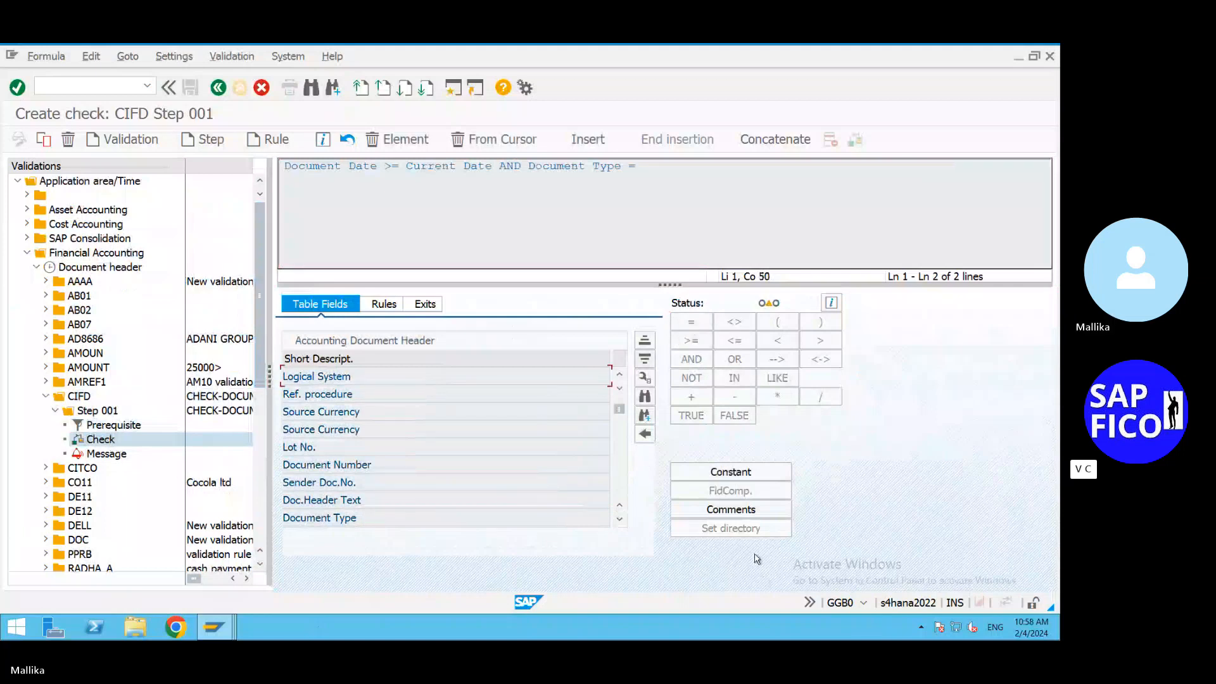
{"action": "left_click", "coordinate": [751, 475]}
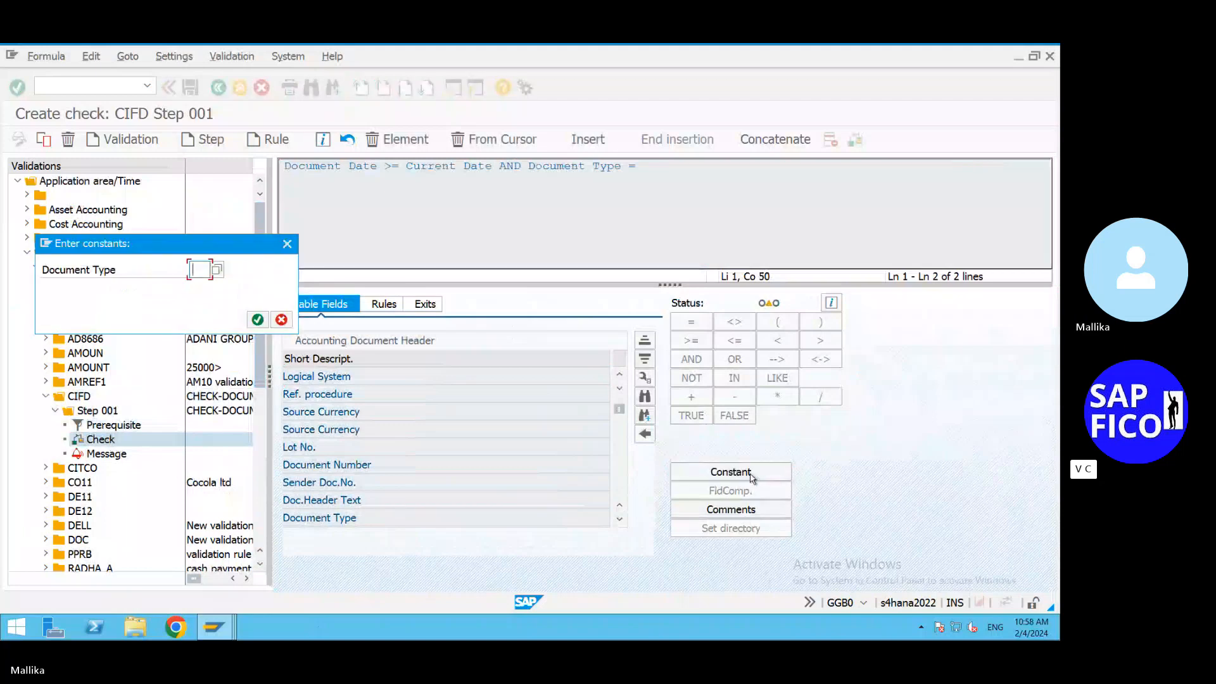
{"action": "type", "text": "K"}
{"action": "left_click", "coordinate": [214, 290]}
{"action": "left_click", "coordinate": [257, 321]}
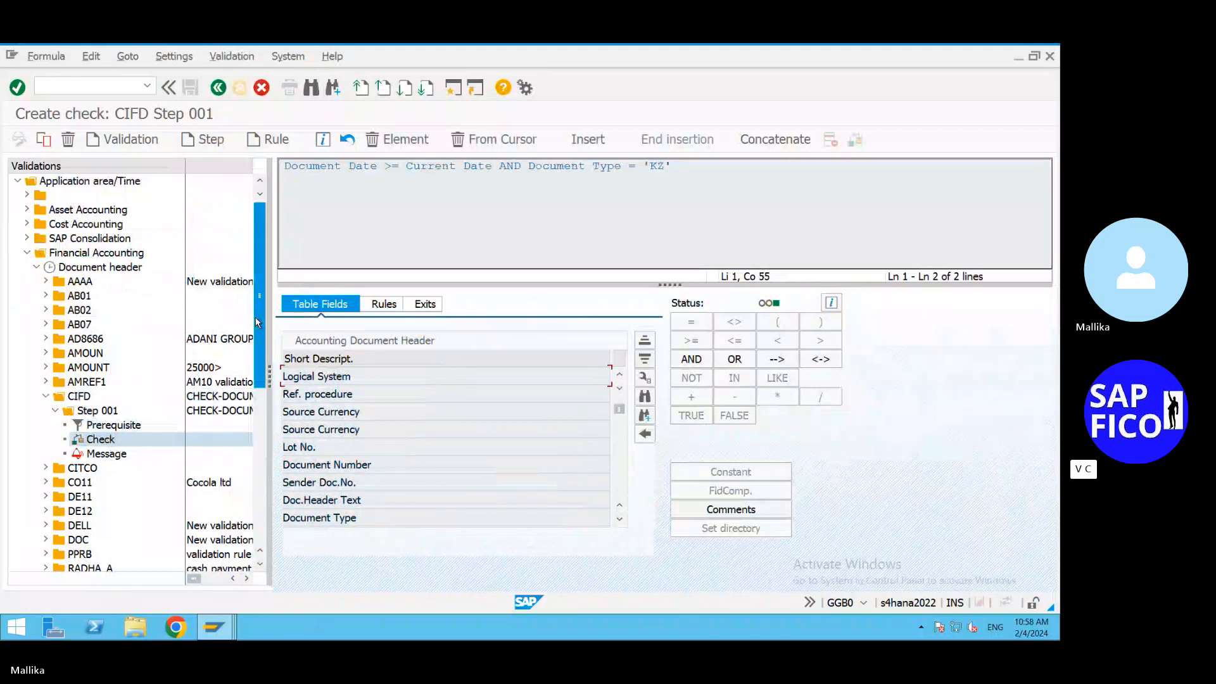
{"action": "key", "text": "Return"}
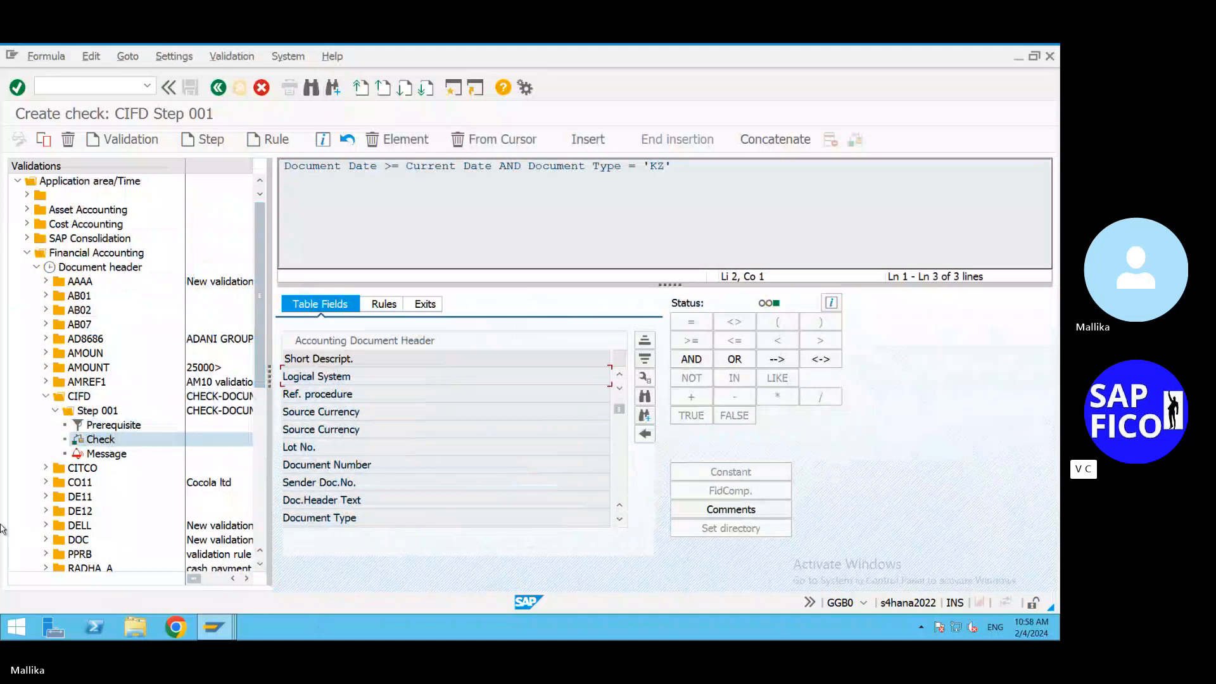
Set the message type of CIFD Step 001 to W (Warning) and save the validation
{"action": "left_click", "coordinate": [107, 454]}
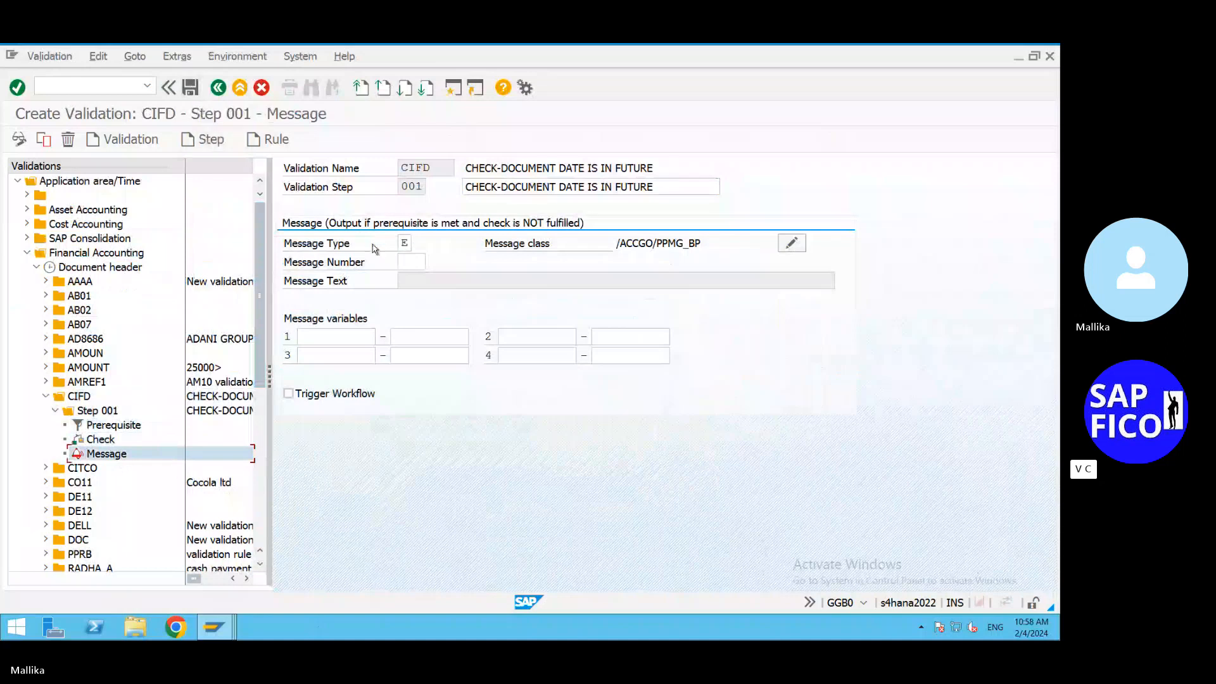
{"action": "left_click", "coordinate": [415, 247]}
{"action": "left_click", "coordinate": [418, 244]}
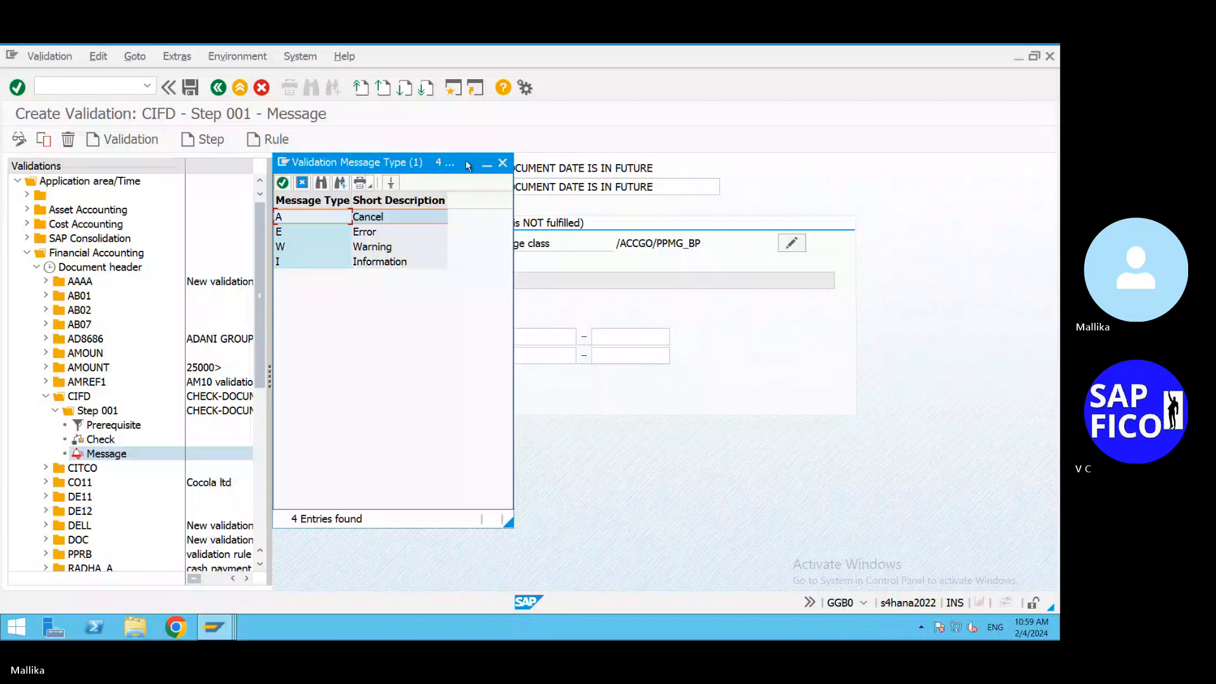
{"action": "left_click_drag", "start_coordinate": [491, 166], "coordinate": [807, 144]}
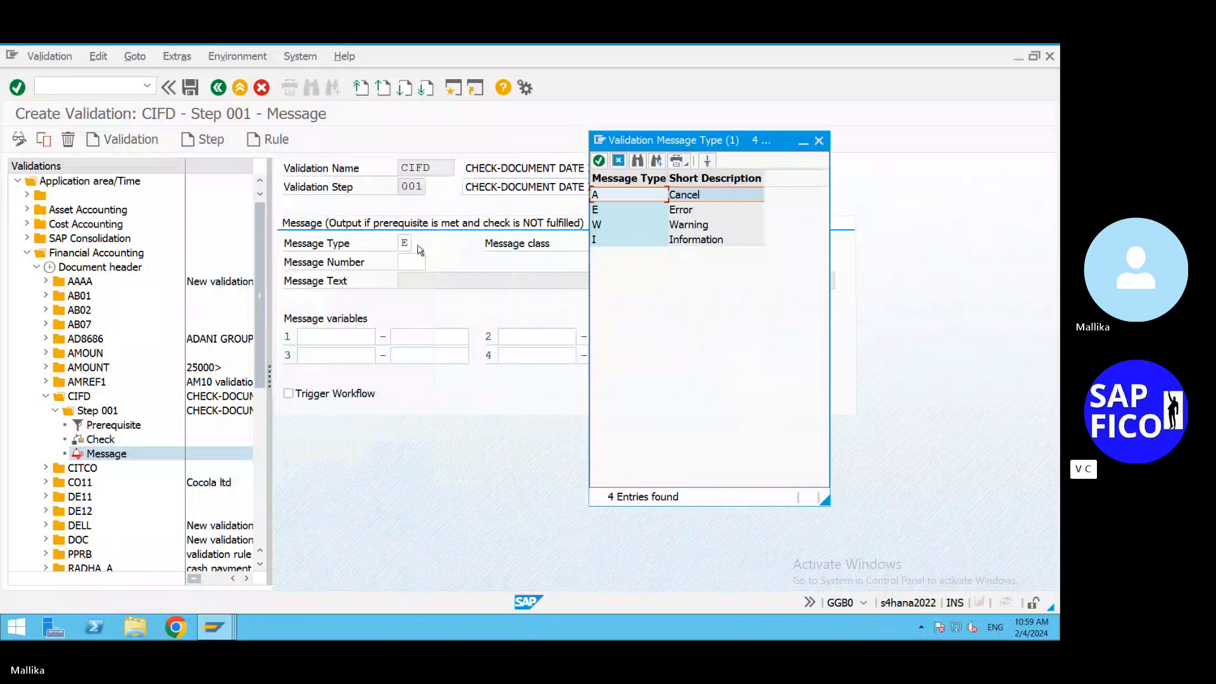
{"action": "double_click", "coordinate": [595, 225]}
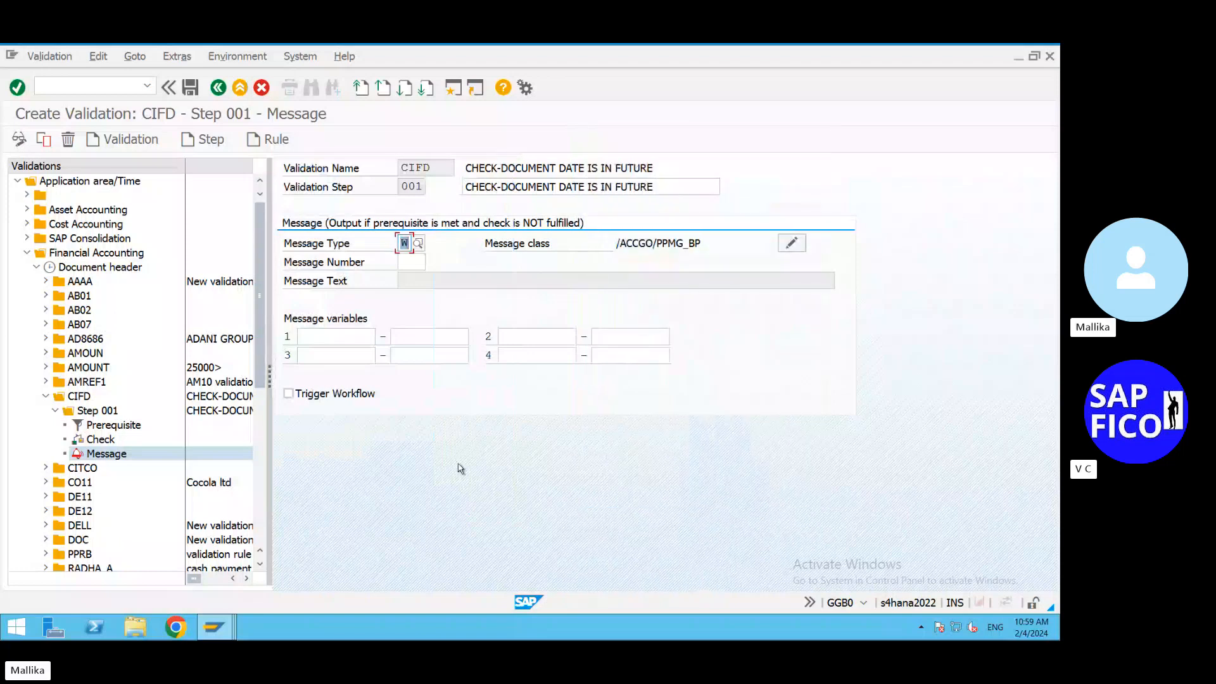
{"action": "left_click", "coordinate": [190, 88]}
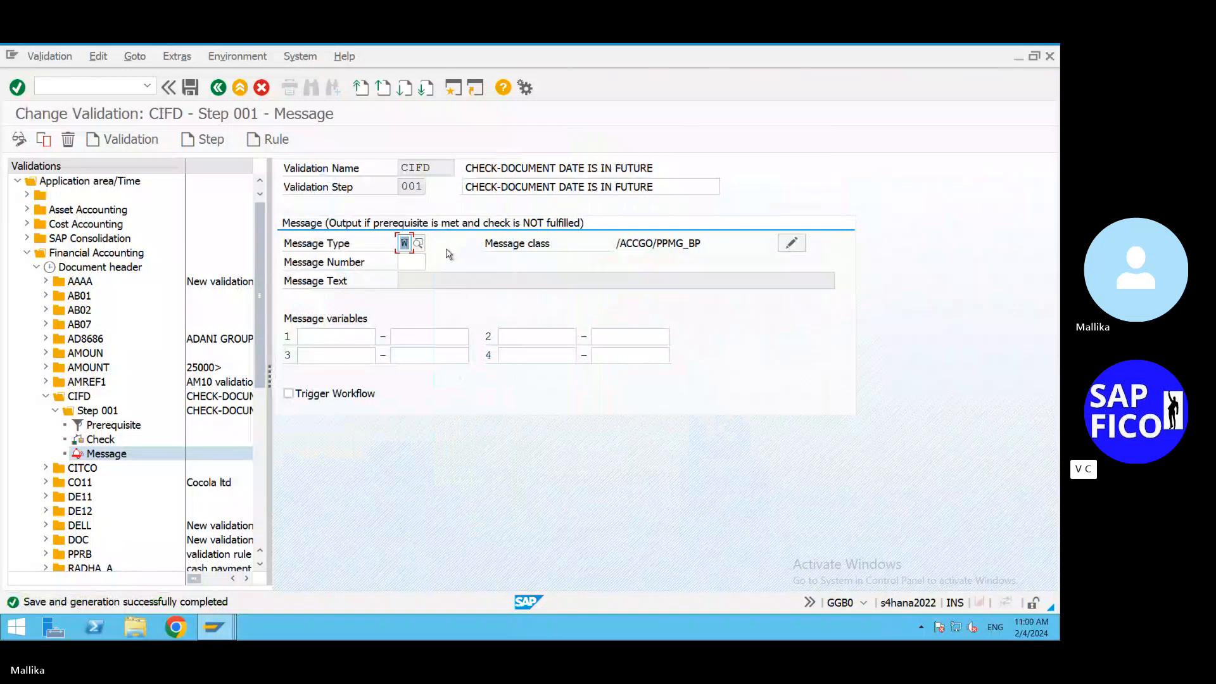
{"action": "key", "text": "Tab"}
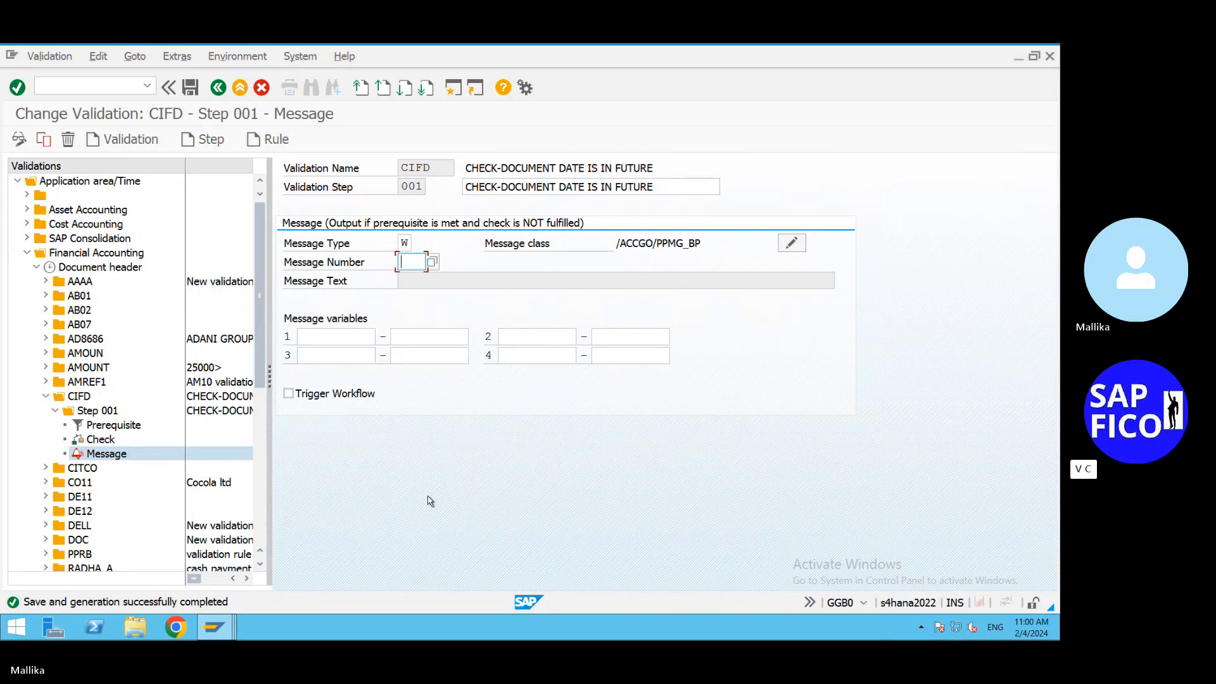
In transaction OB28, delete the existing validation assignment of company code CITC and save the change
{"action": "left_click", "coordinate": [100, 84]}
{"action": "type", "text": "/NOB28"}
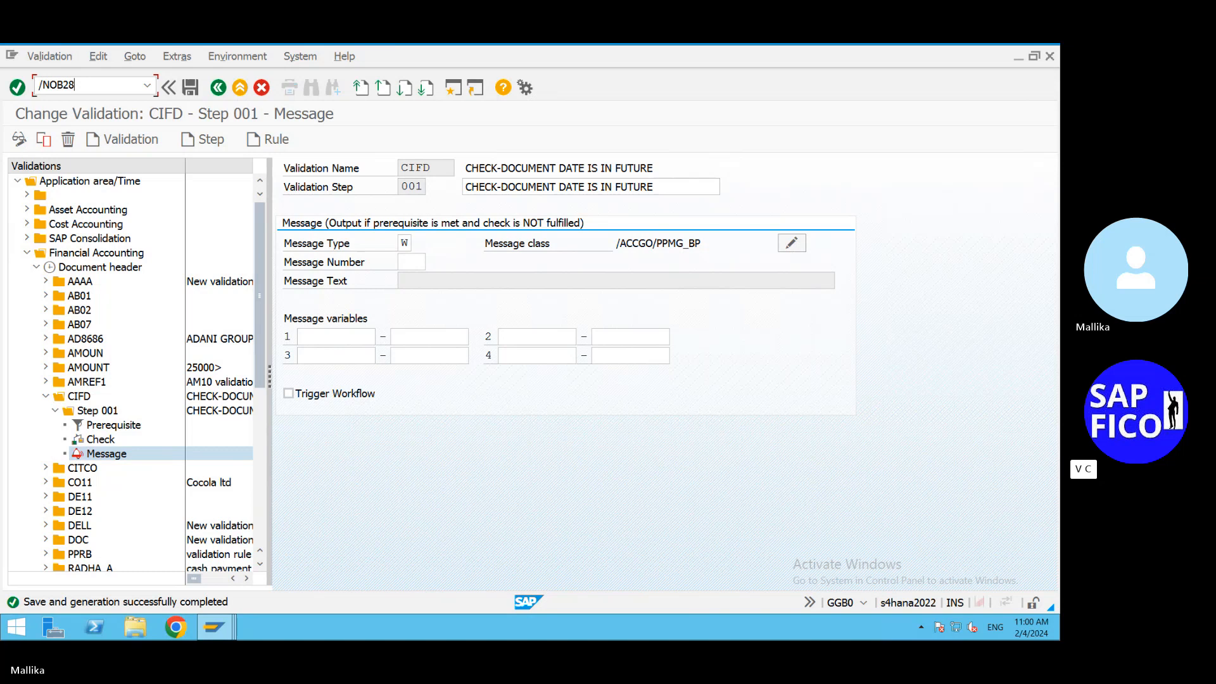
{"action": "key", "text": "Return"}
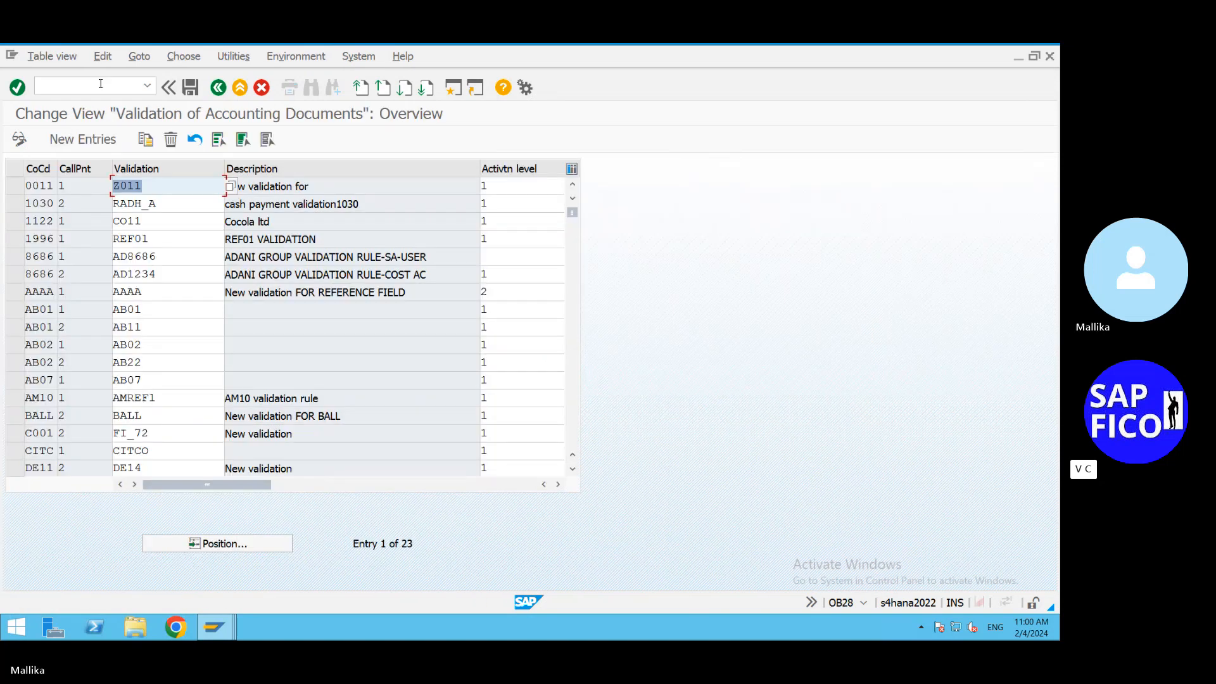
{"action": "left_click", "coordinate": [15, 450]}
{"action": "left_click", "coordinate": [170, 141]}
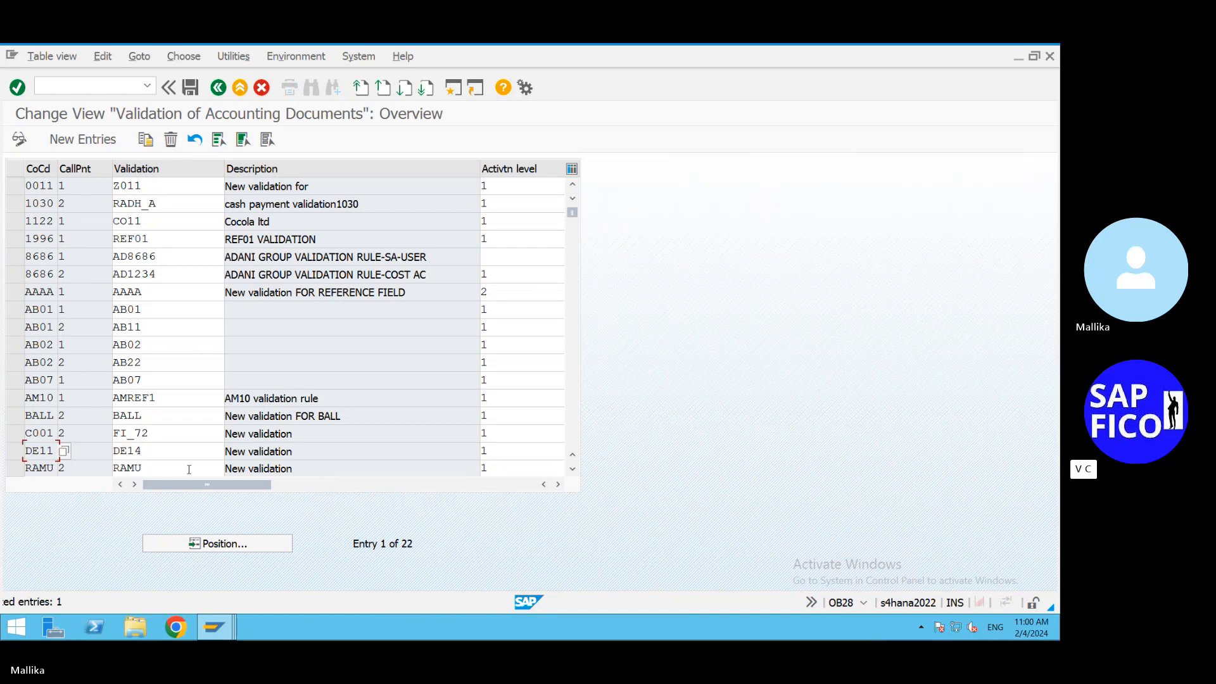
{"action": "left_click", "coordinate": [190, 89]}
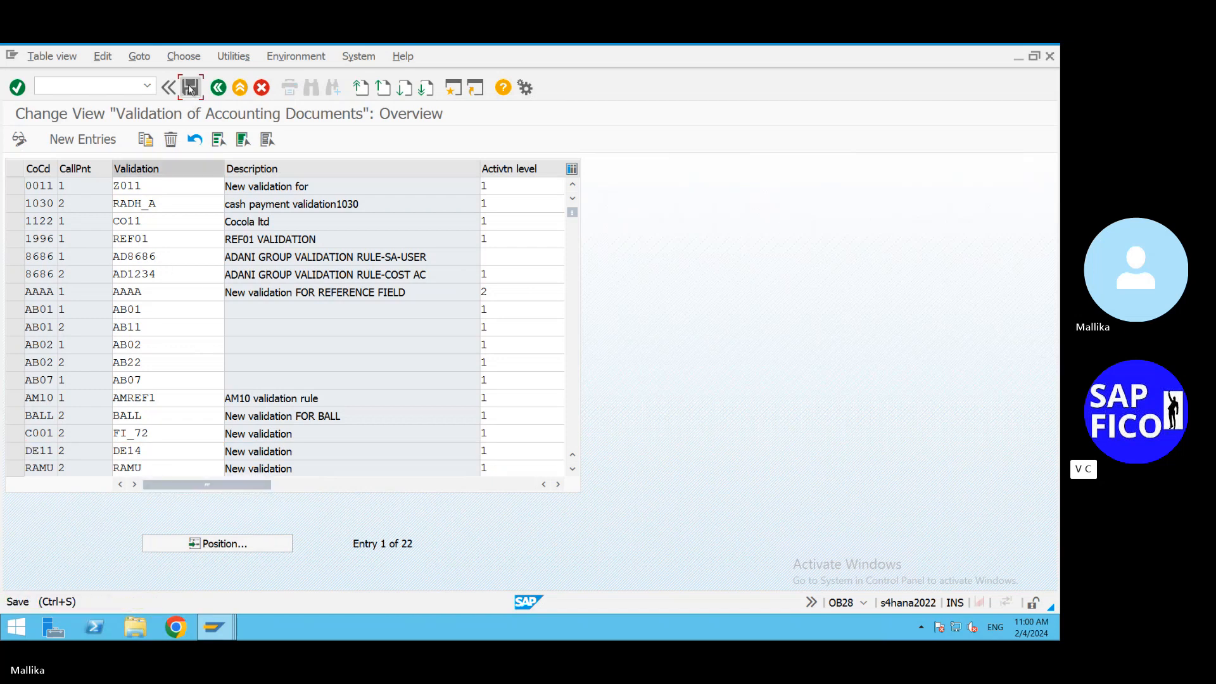
{"action": "left_click", "coordinate": [296, 321]}
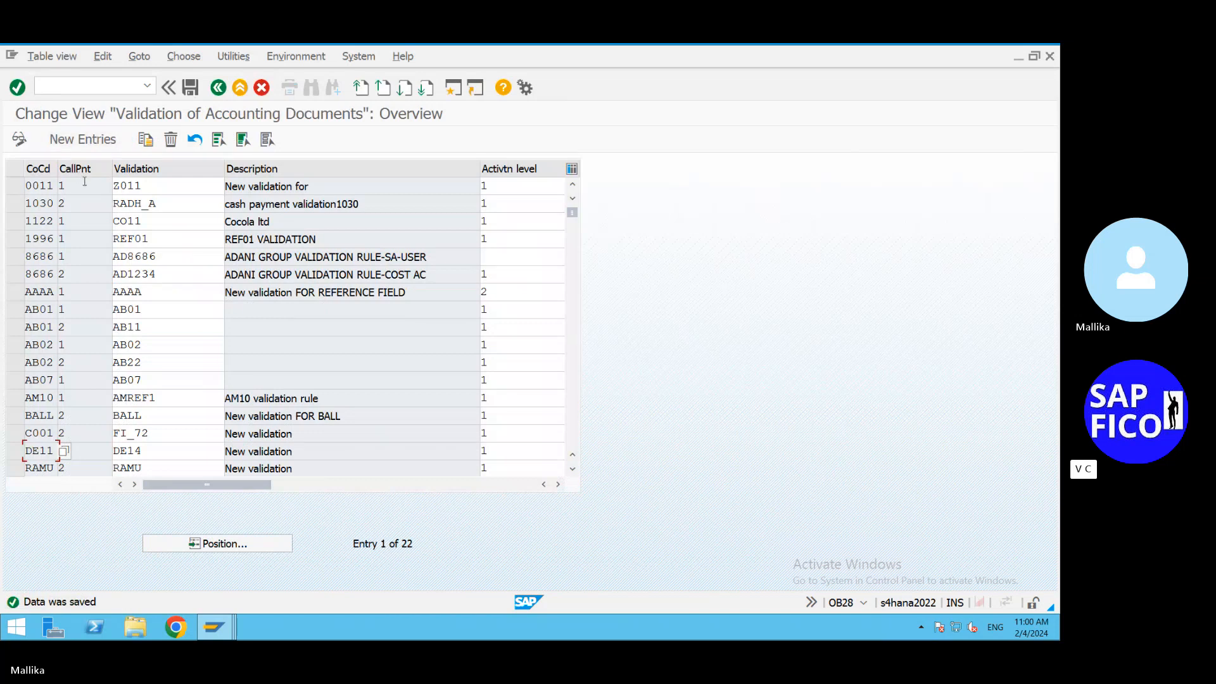
Create a new validation assignment for company code CITC with callup point 0001 (Document header)
{"action": "left_click", "coordinate": [83, 140]}
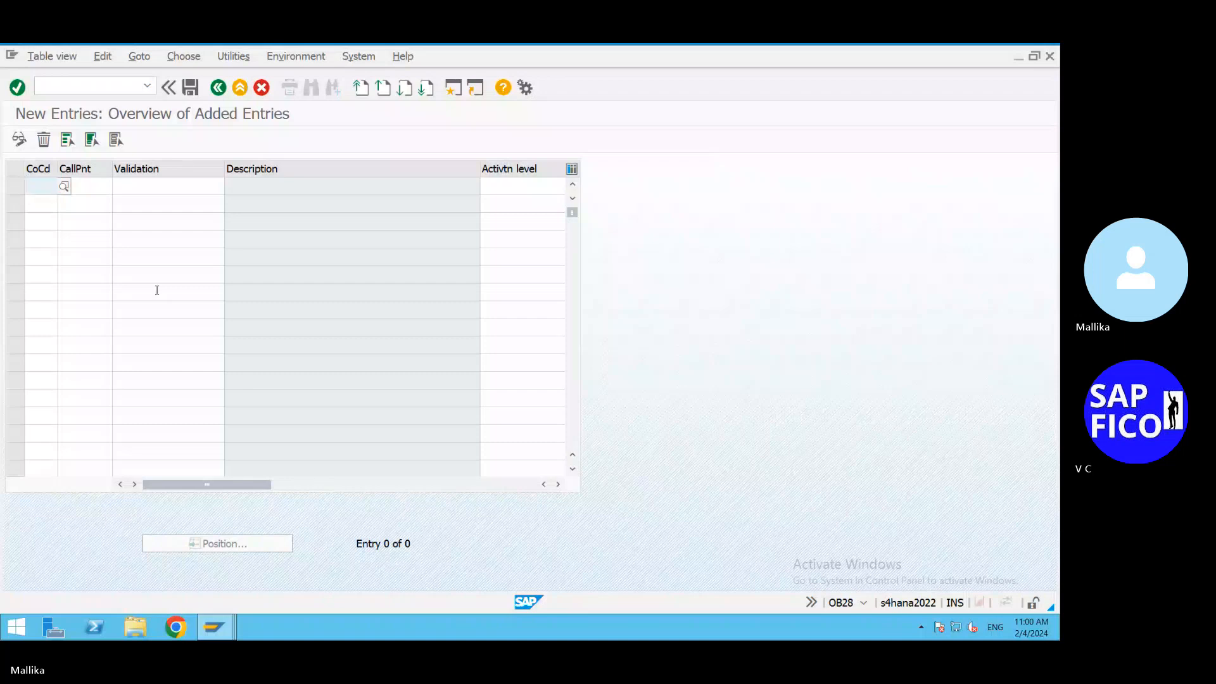
{"action": "type", "text": "CITC"}
{"action": "key", "text": "Tab"}
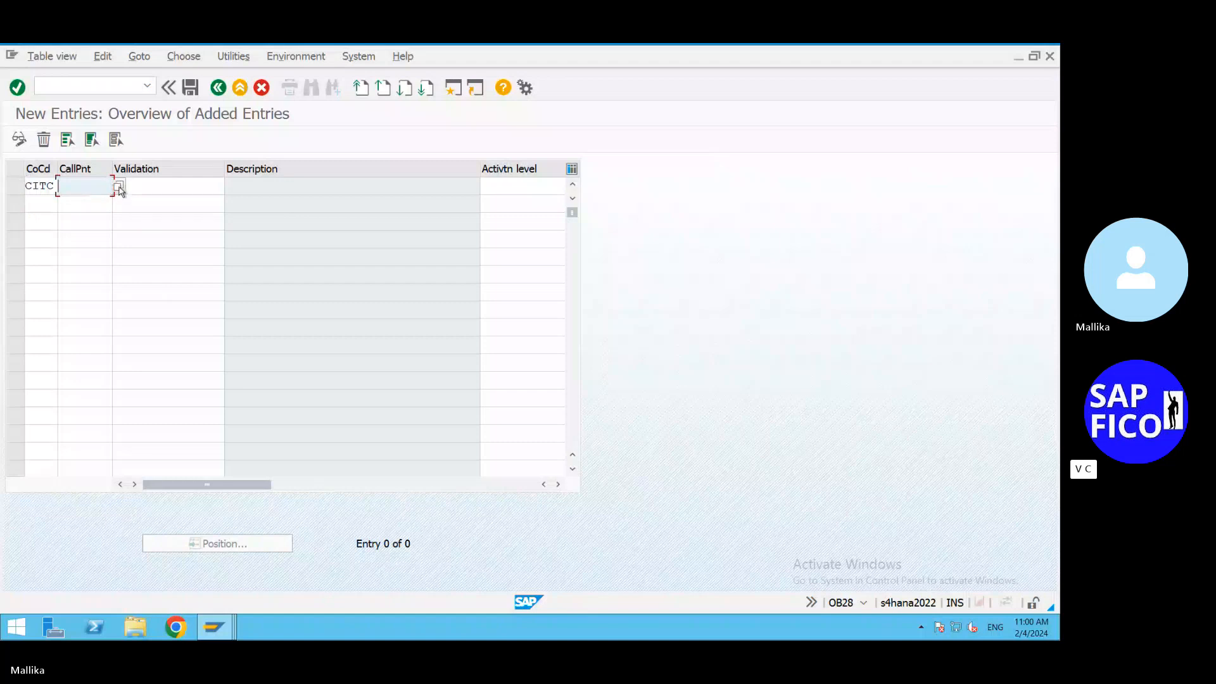
{"action": "left_click", "coordinate": [119, 187]}
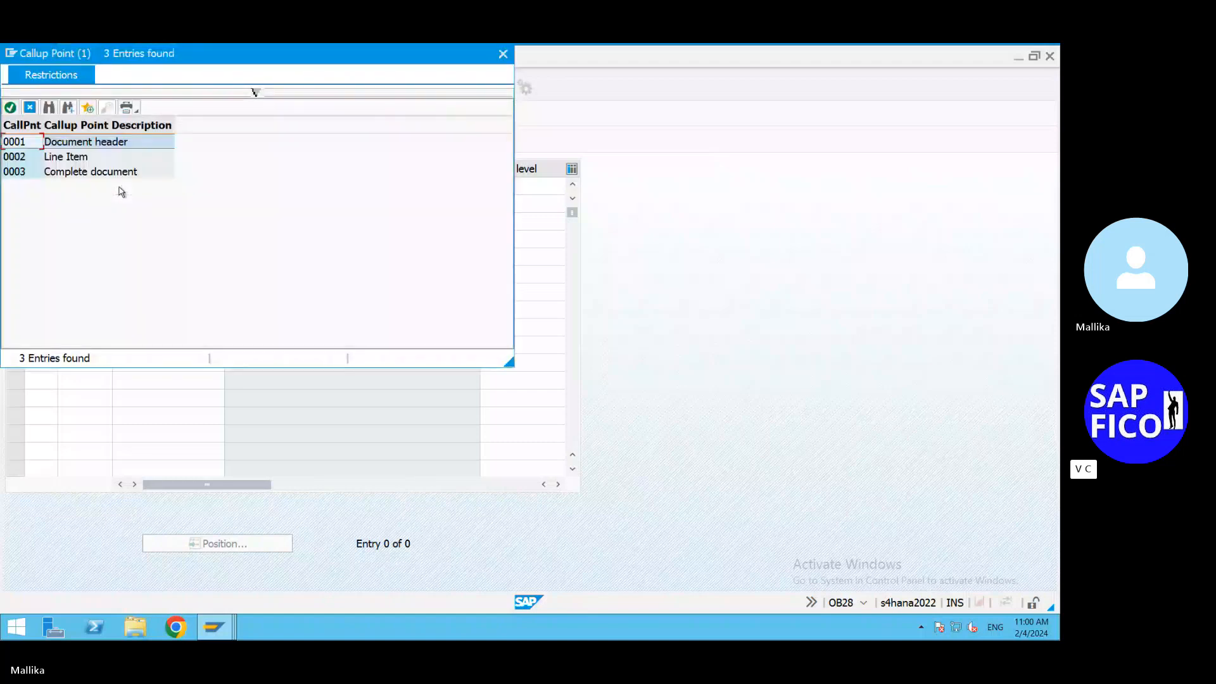
{"action": "double_click", "coordinate": [129, 147]}
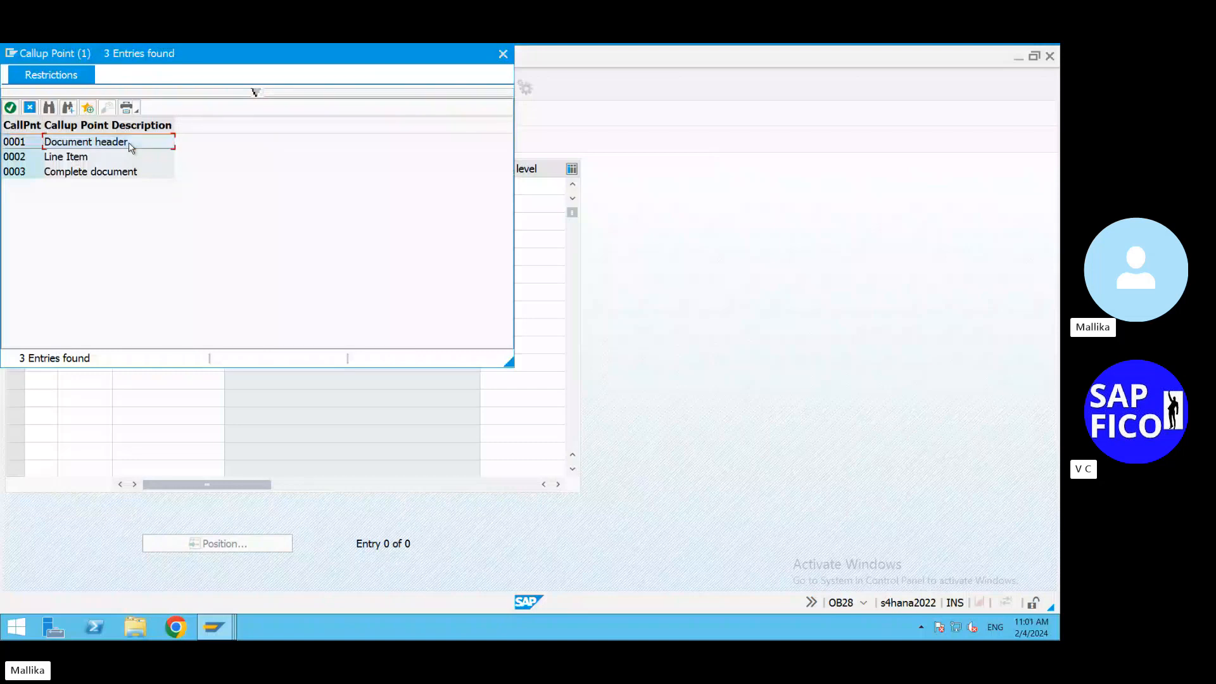
Assign validation CIFD to the new CITC entry, finding and picking it from the list of available validations
{"action": "left_click", "coordinate": [161, 185]}
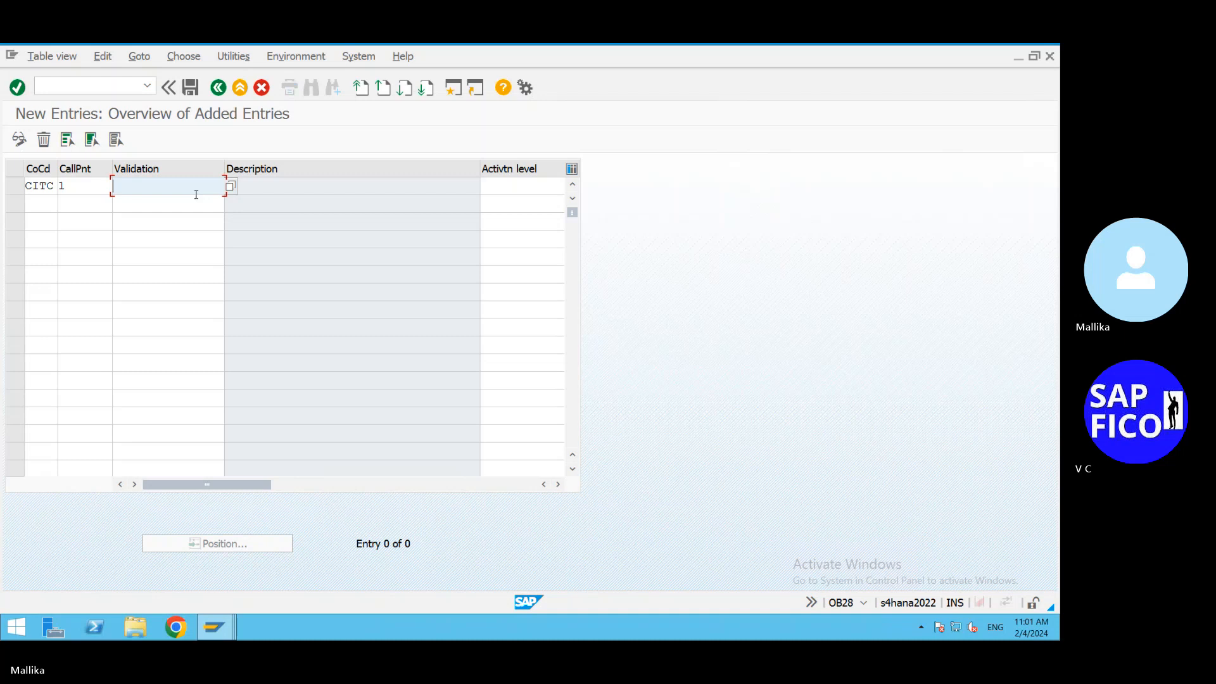
{"action": "type", "text": "CIFD"}
{"action": "key", "text": "Tab"}
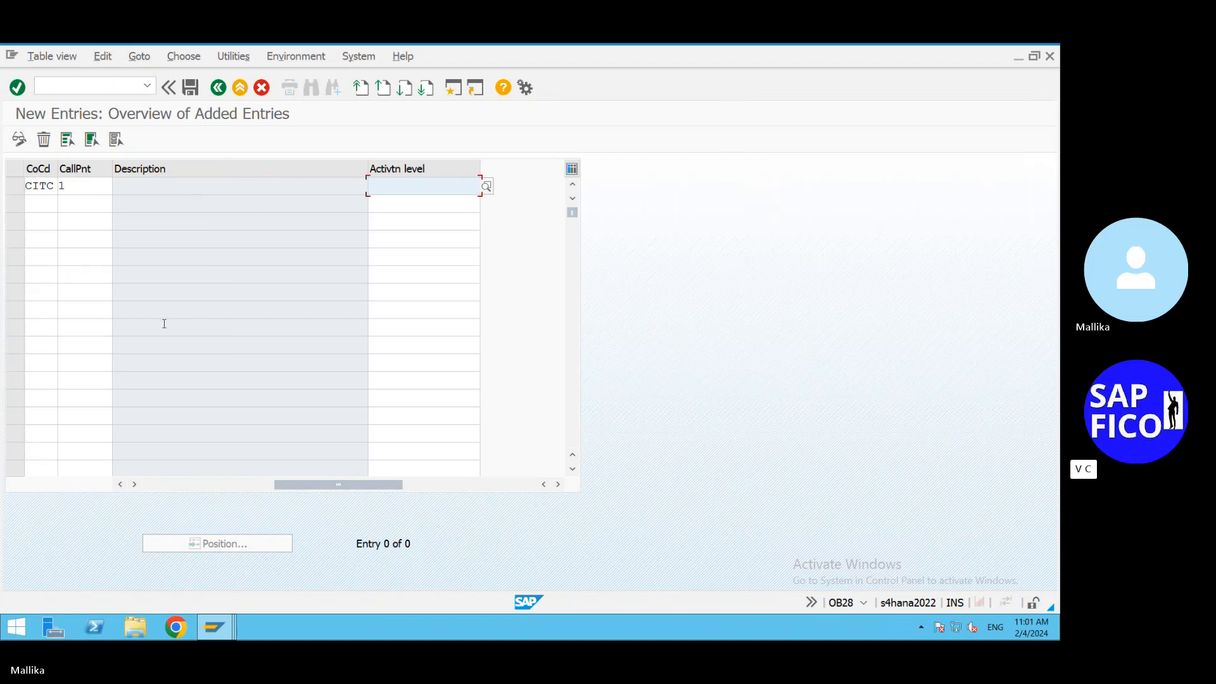
{"action": "left_click_drag", "start_coordinate": [312, 485], "coordinate": [95, 491]}
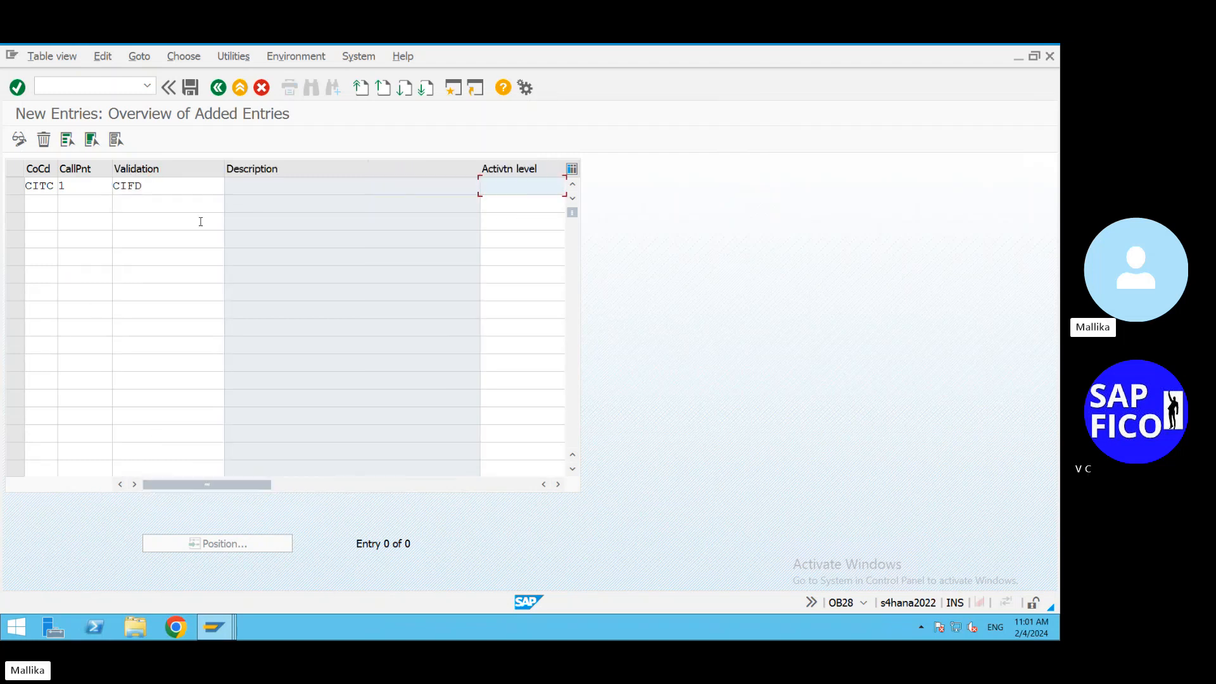
{"action": "left_click", "coordinate": [177, 186]}
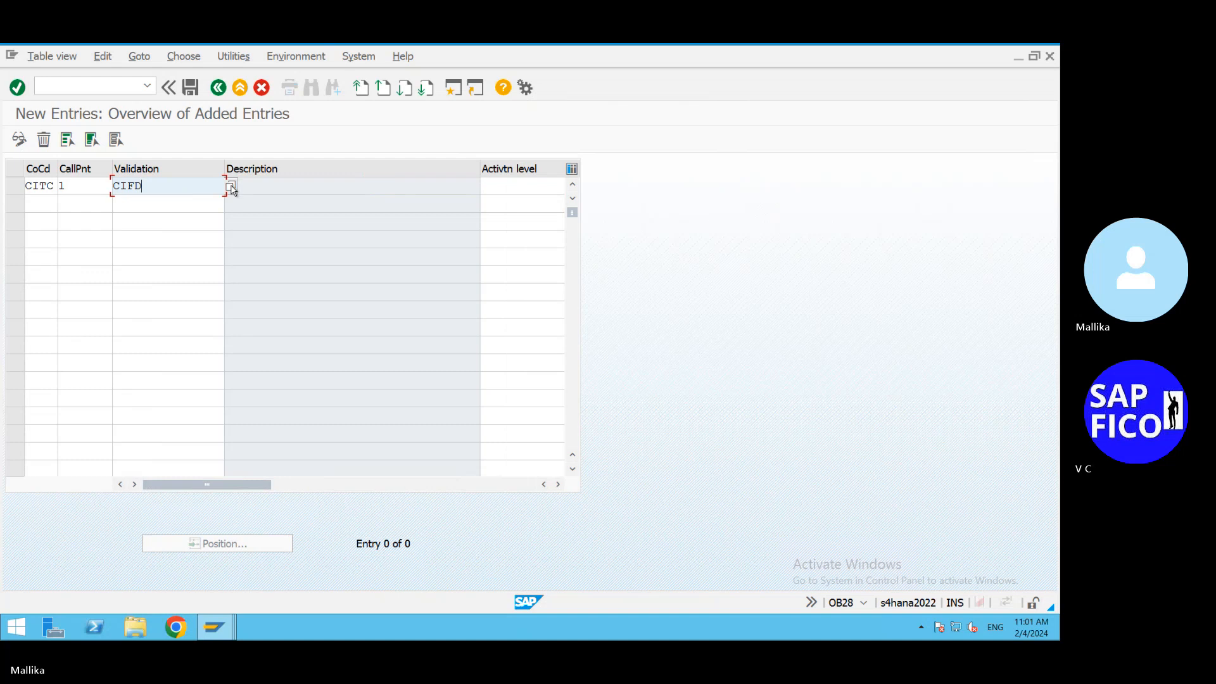
{"action": "left_click", "coordinate": [231, 187]}
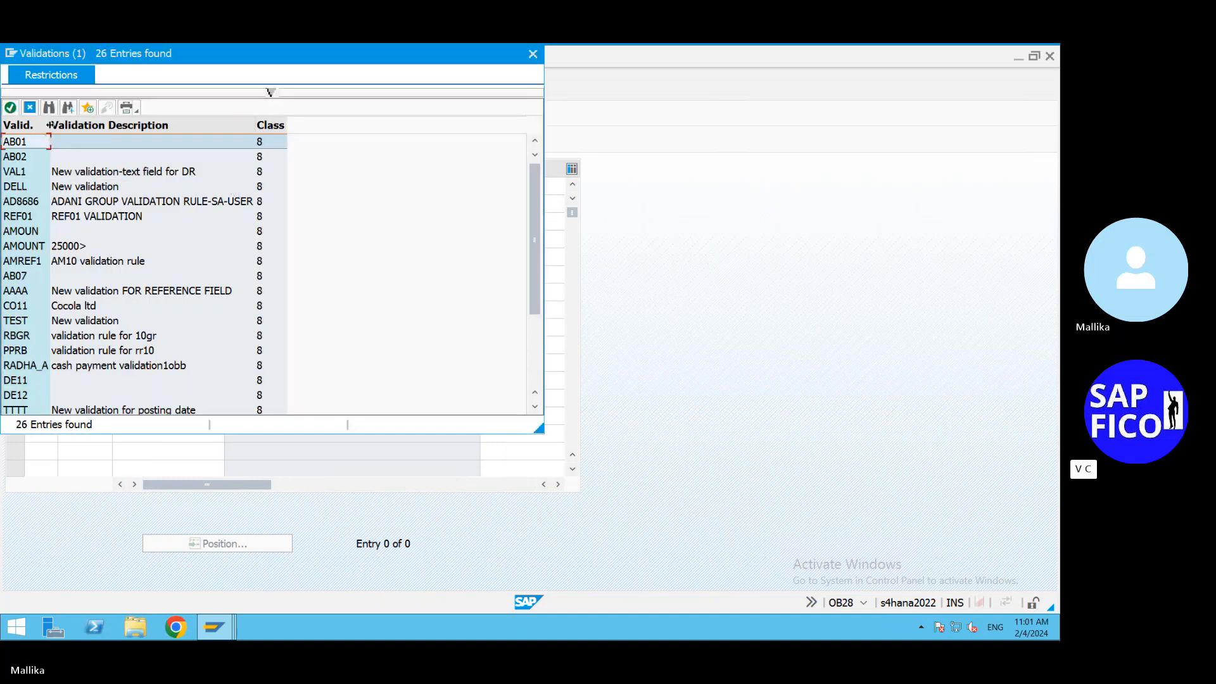
{"action": "left_click", "coordinate": [50, 107]}
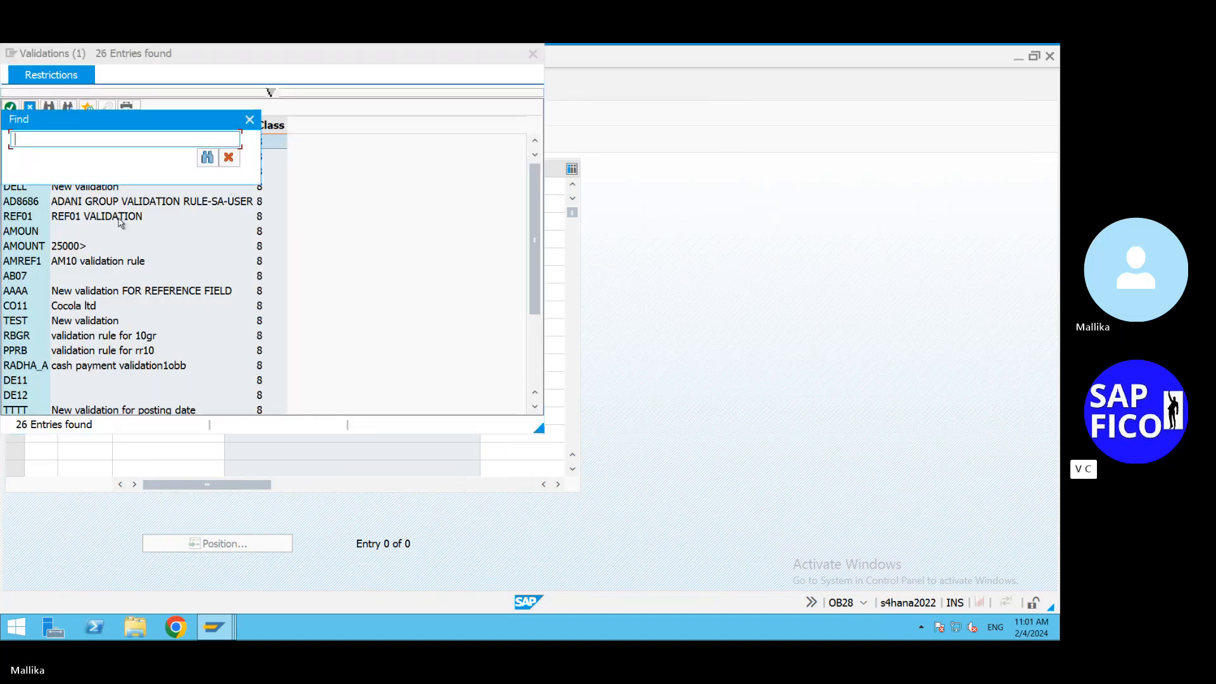
{"action": "type", "text": "CIFD"}
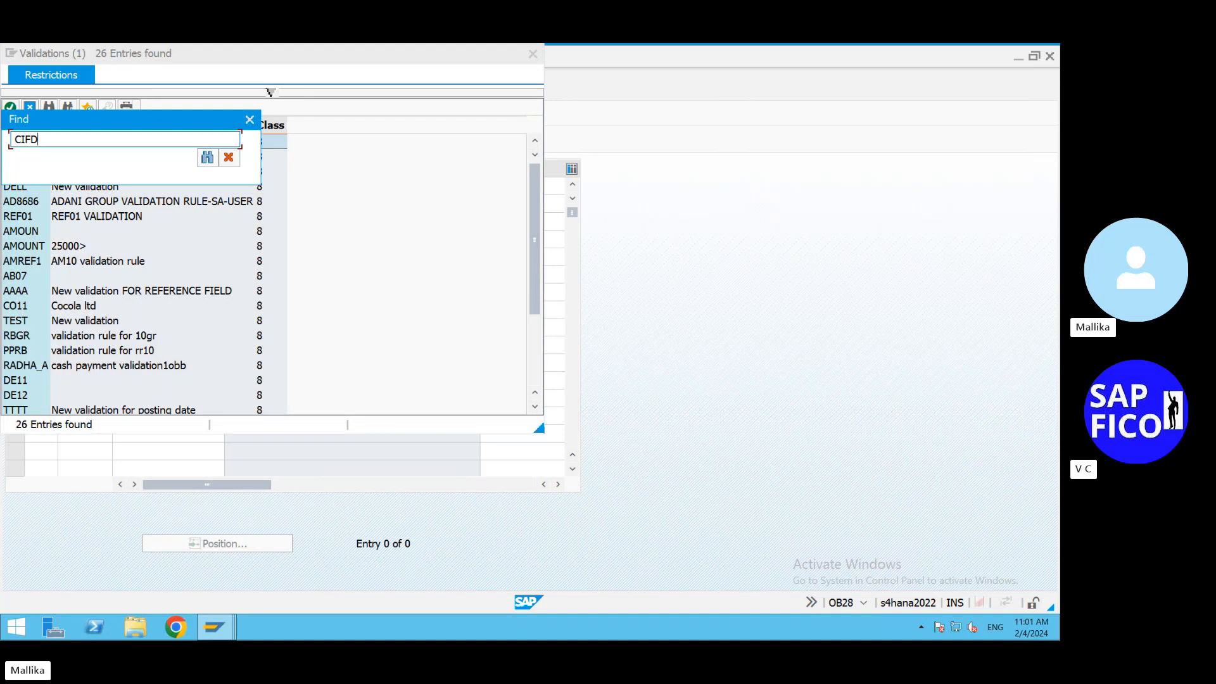
{"action": "left_click", "coordinate": [207, 157]}
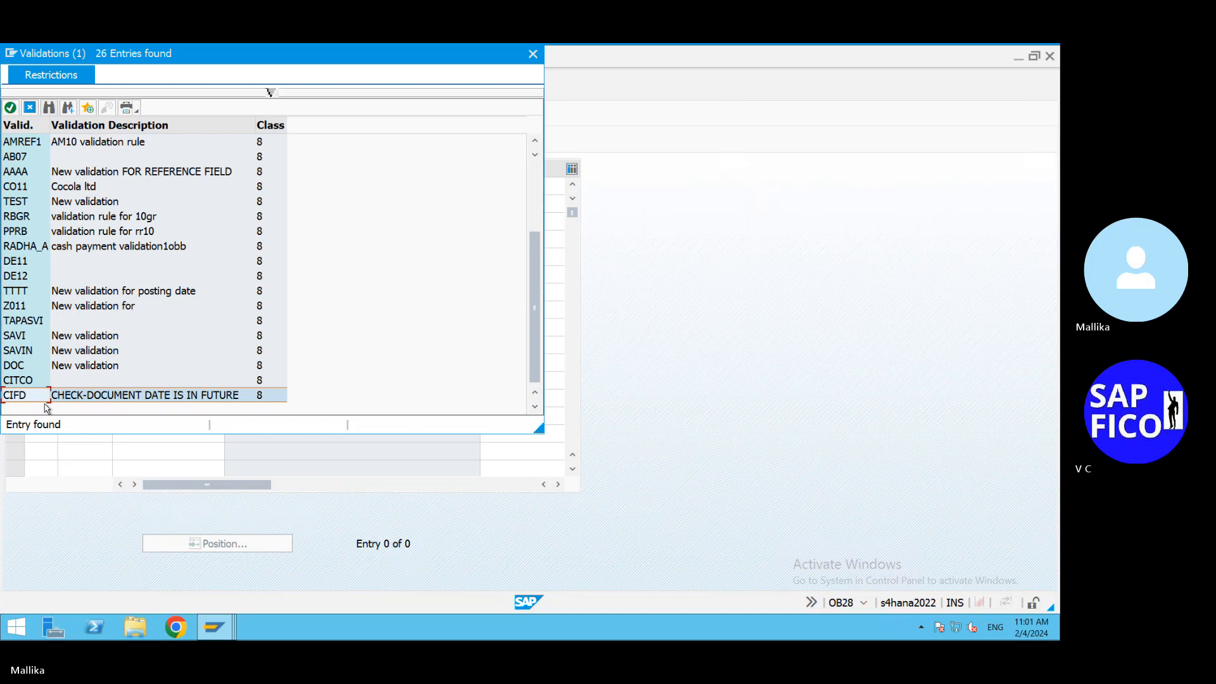
{"action": "left_click", "coordinate": [99, 397]}
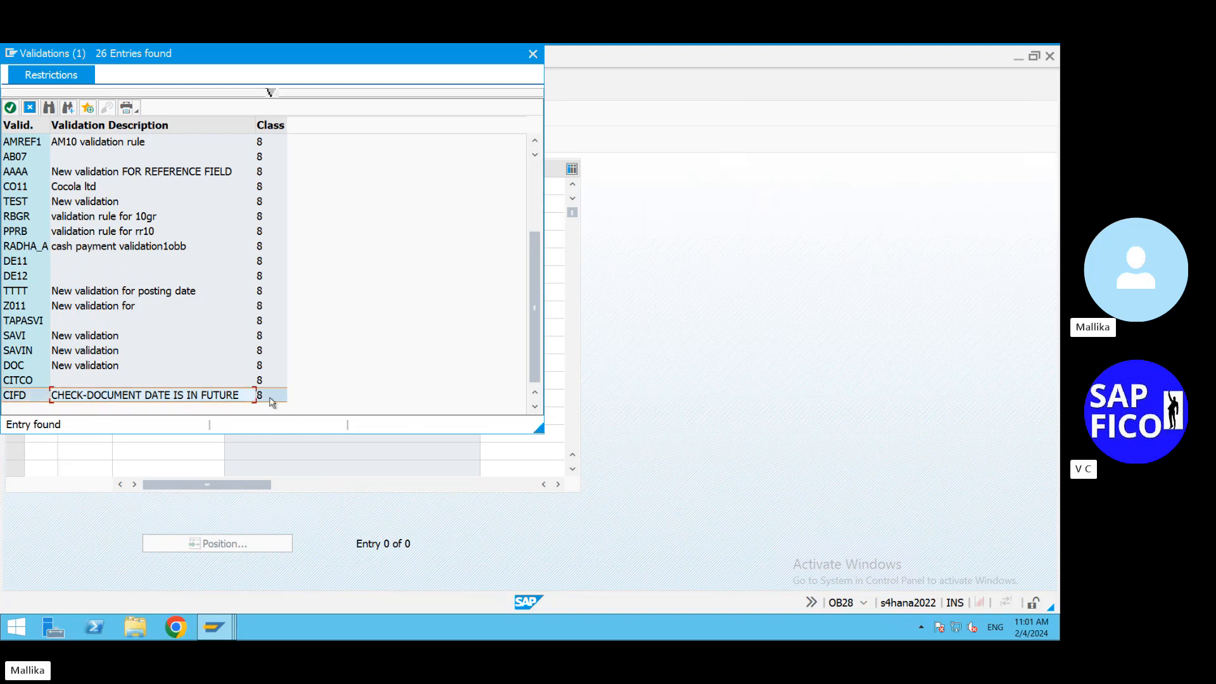
{"action": "double_click", "coordinate": [235, 397]}
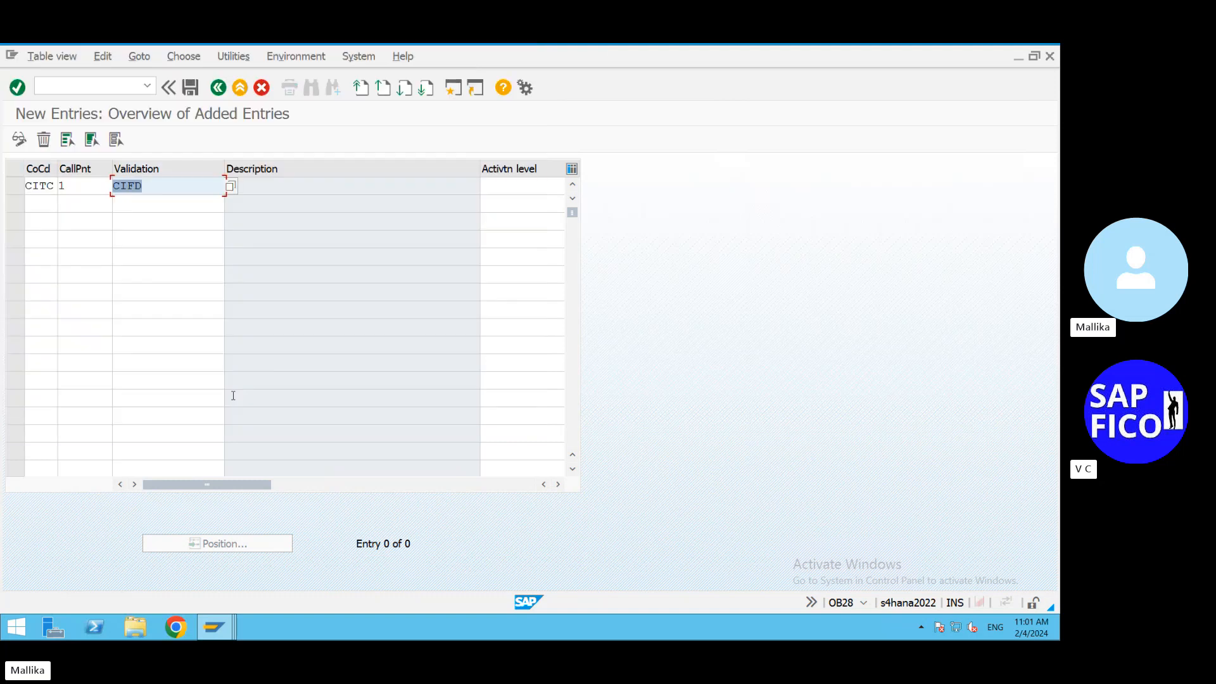
{"action": "left_click", "coordinate": [251, 191]}
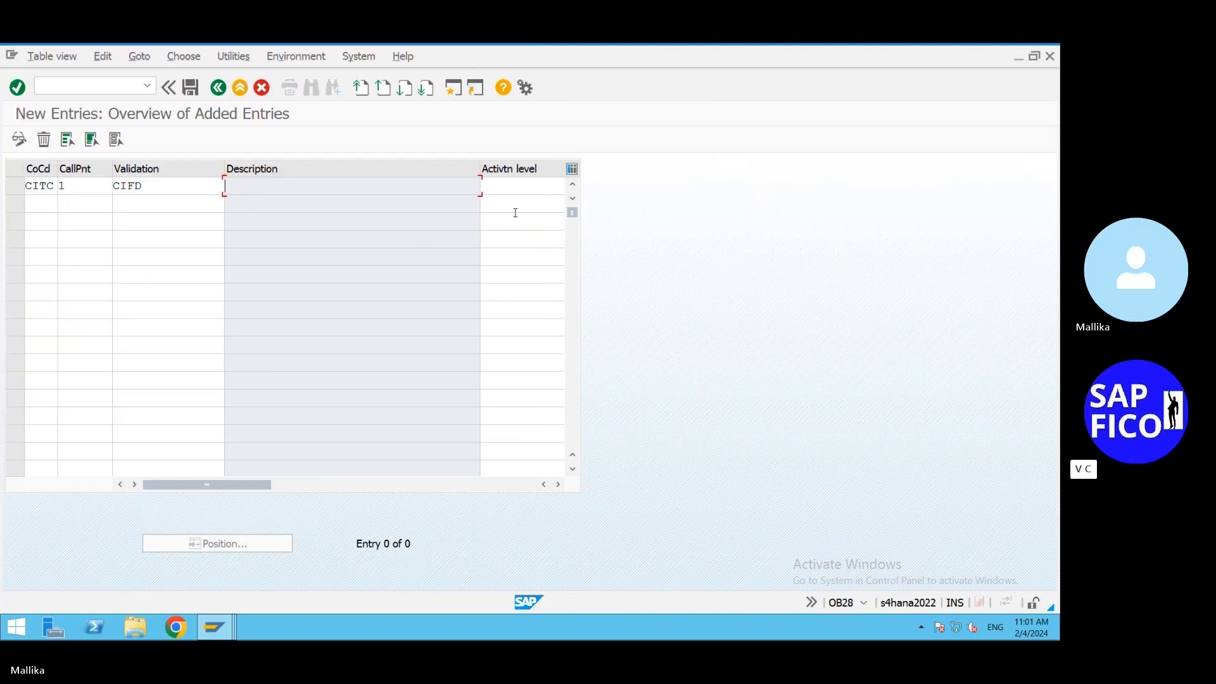
{"action": "left_click", "coordinate": [505, 185]}
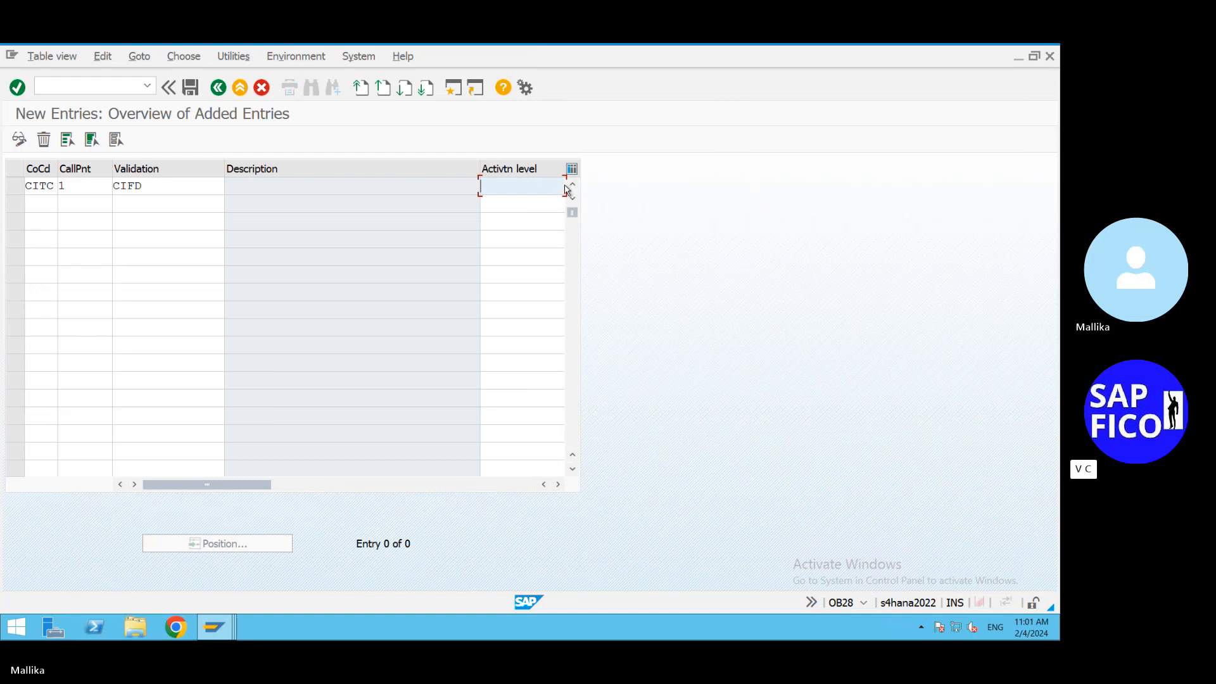
{"action": "left_click_drag", "start_coordinate": [247, 488], "coordinate": [285, 489]}
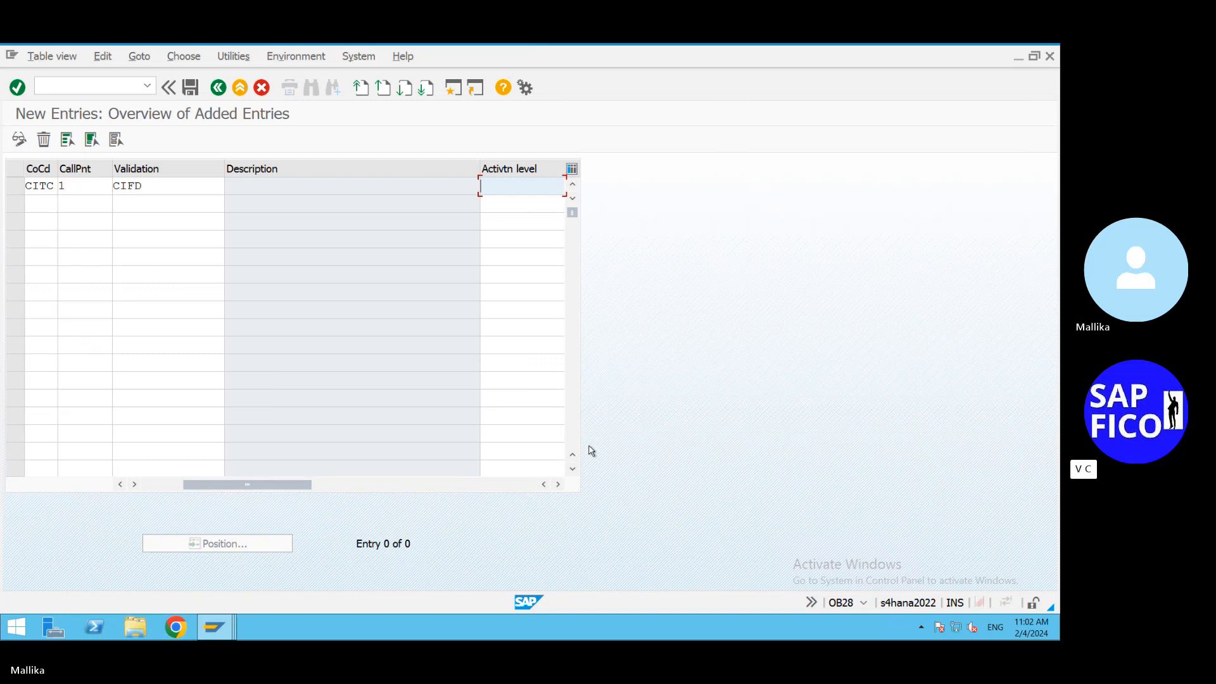
{"action": "left_click", "coordinate": [573, 469]}
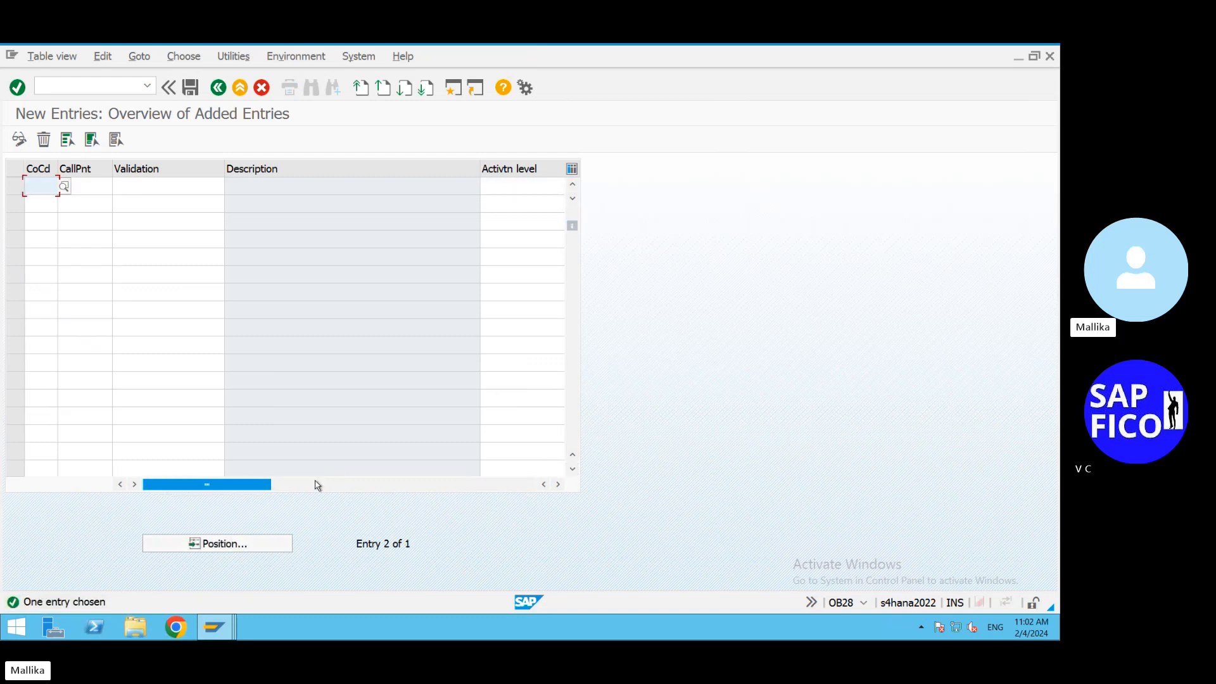
{"action": "left_click", "coordinate": [557, 485]}
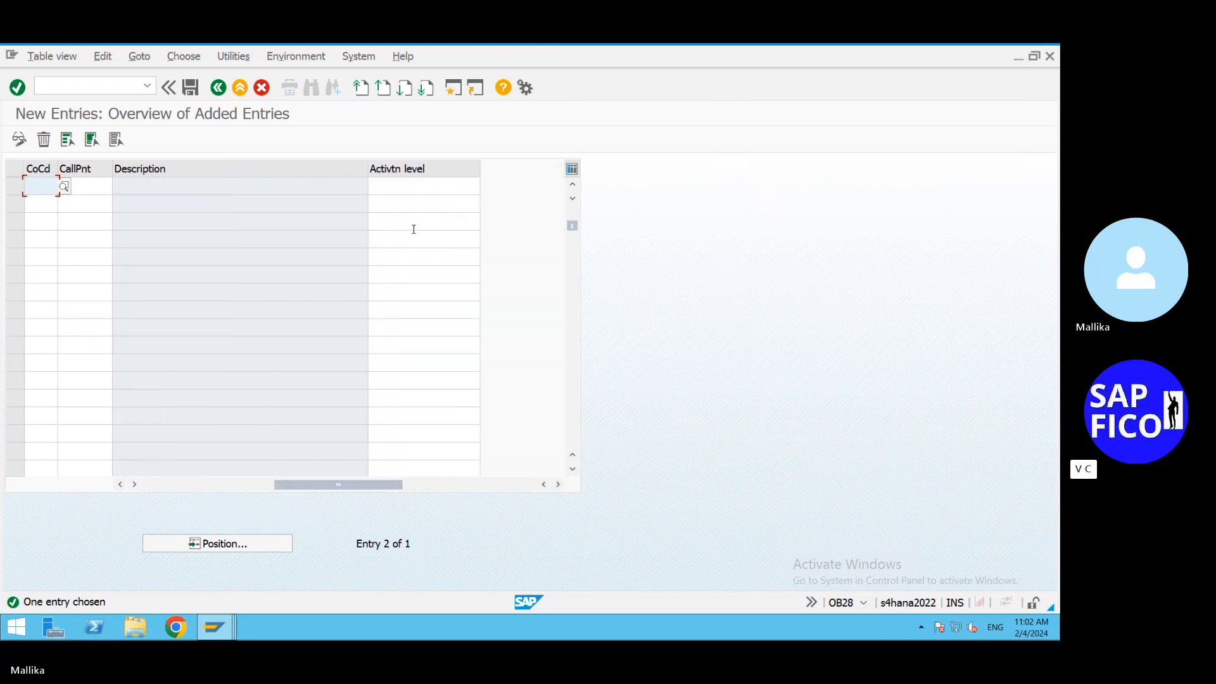
{"action": "left_click", "coordinate": [403, 191]}
{"action": "left_click", "coordinate": [478, 184]}
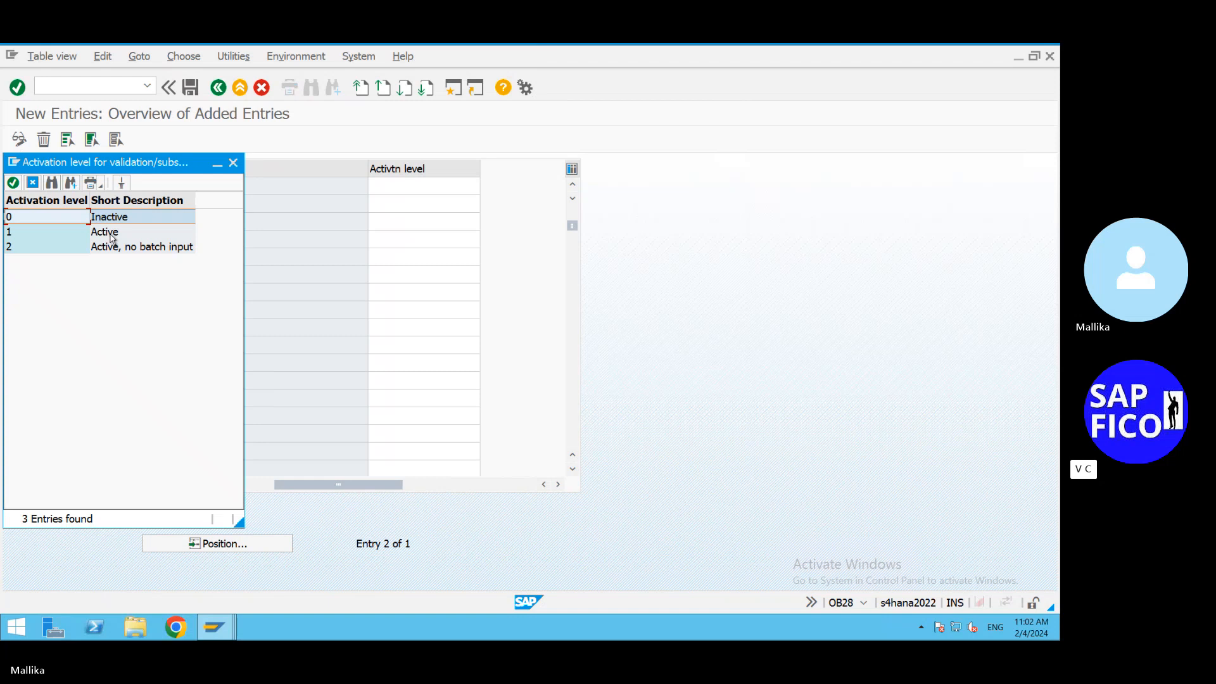
{"action": "double_click", "coordinate": [111, 233]}
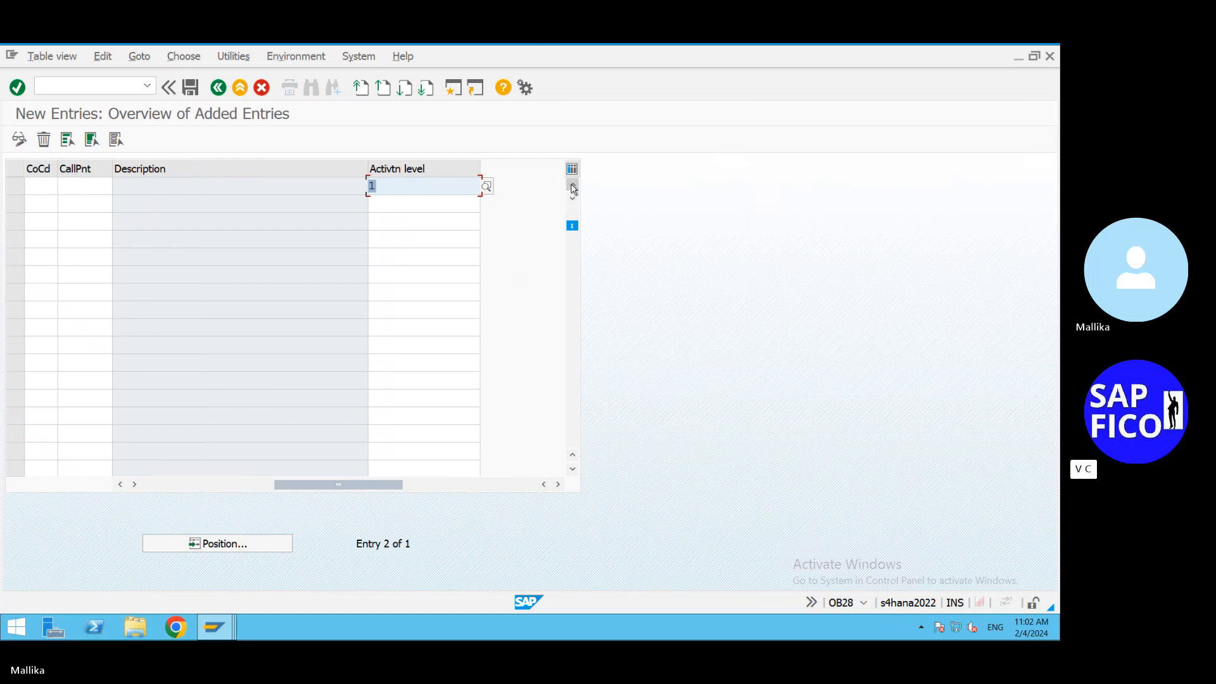
{"action": "key", "text": "Return"}
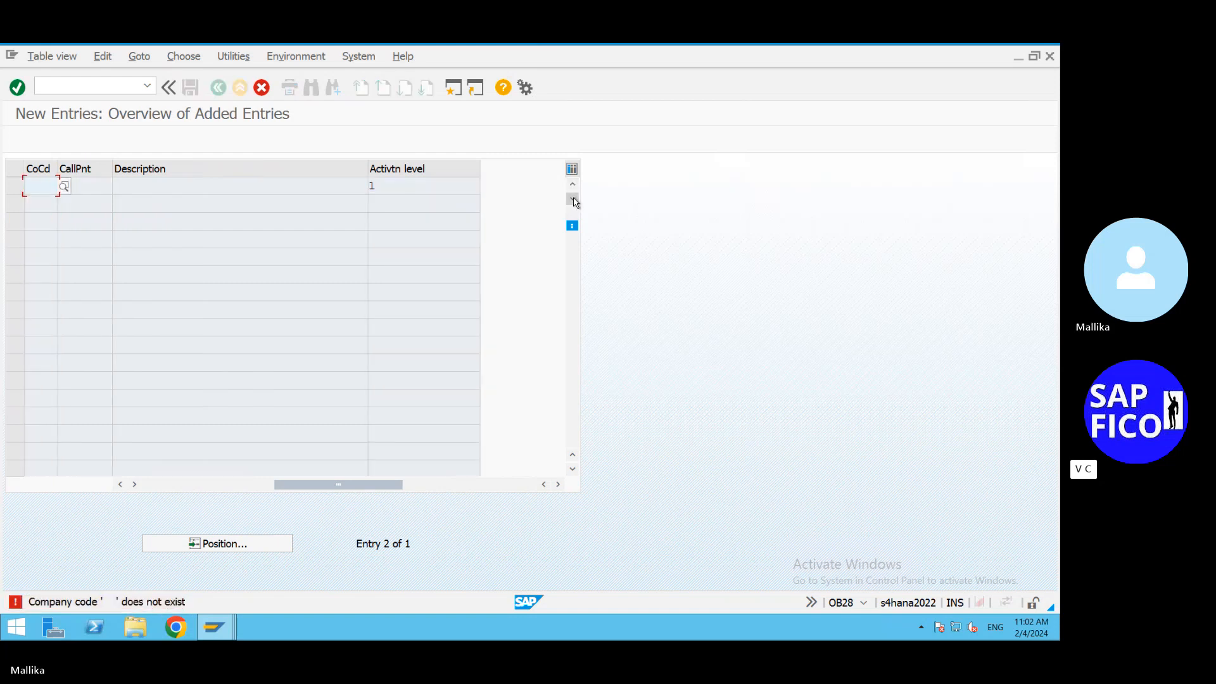
{"action": "left_click", "coordinate": [402, 186]}
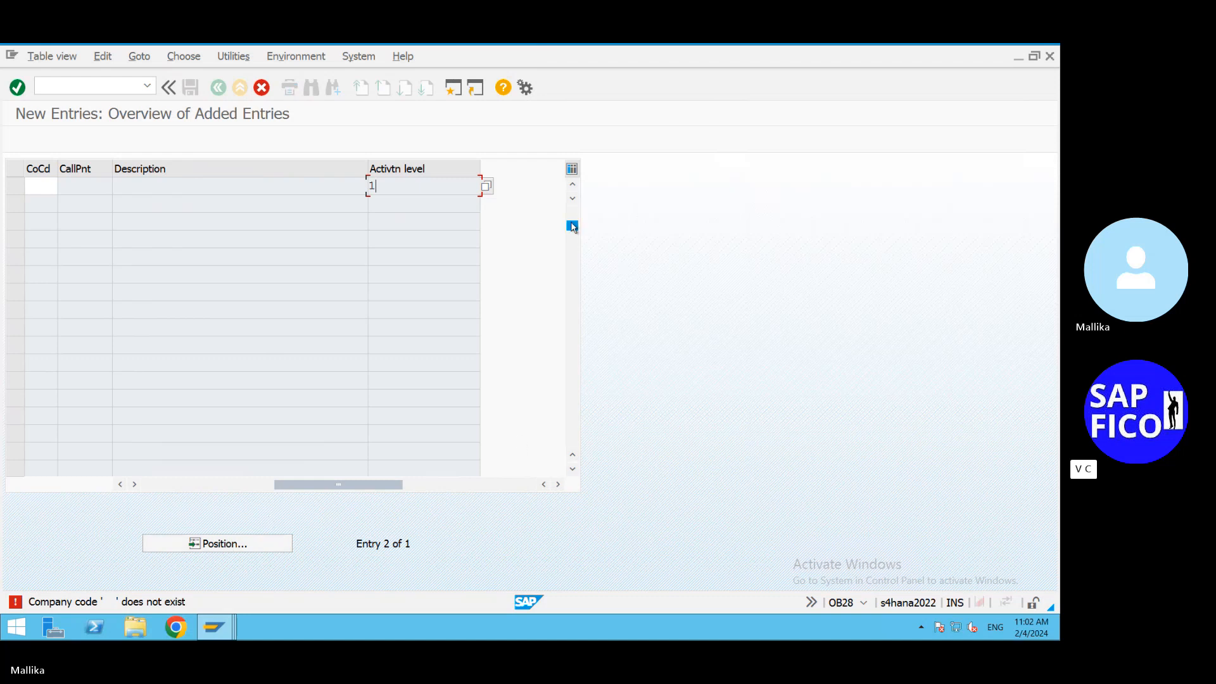
{"action": "key", "text": "Return"}
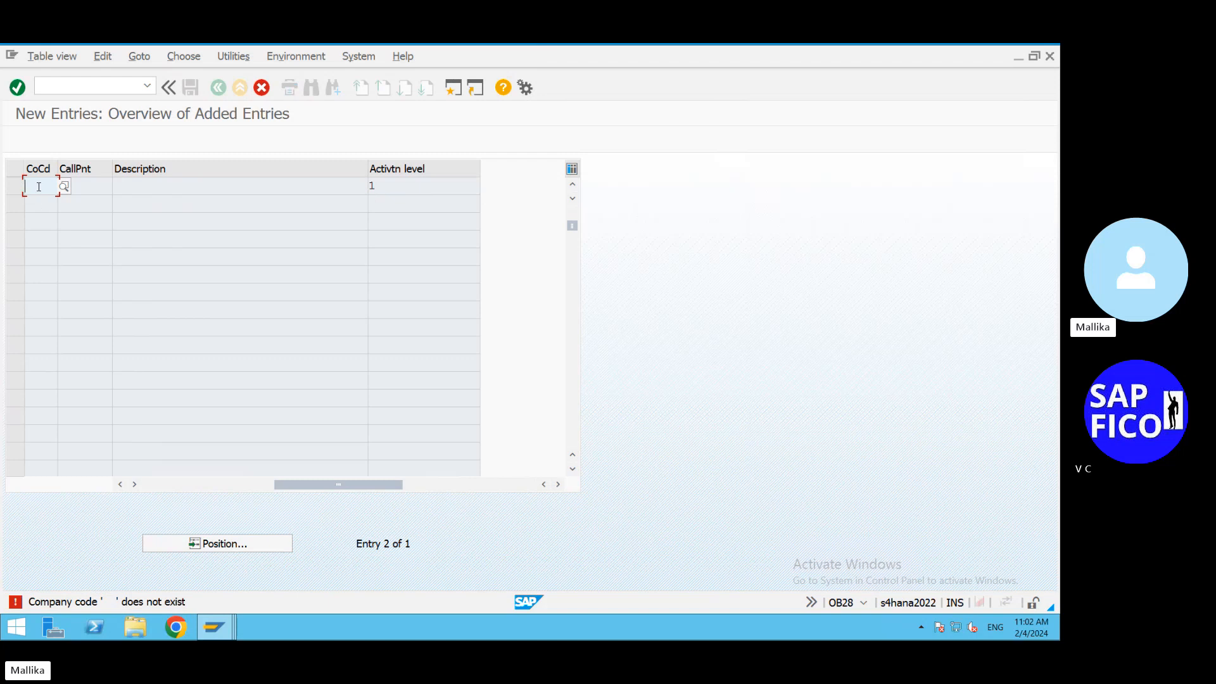
{"action": "left_click", "coordinate": [261, 87]}
{"action": "left_click", "coordinate": [288, 348]}
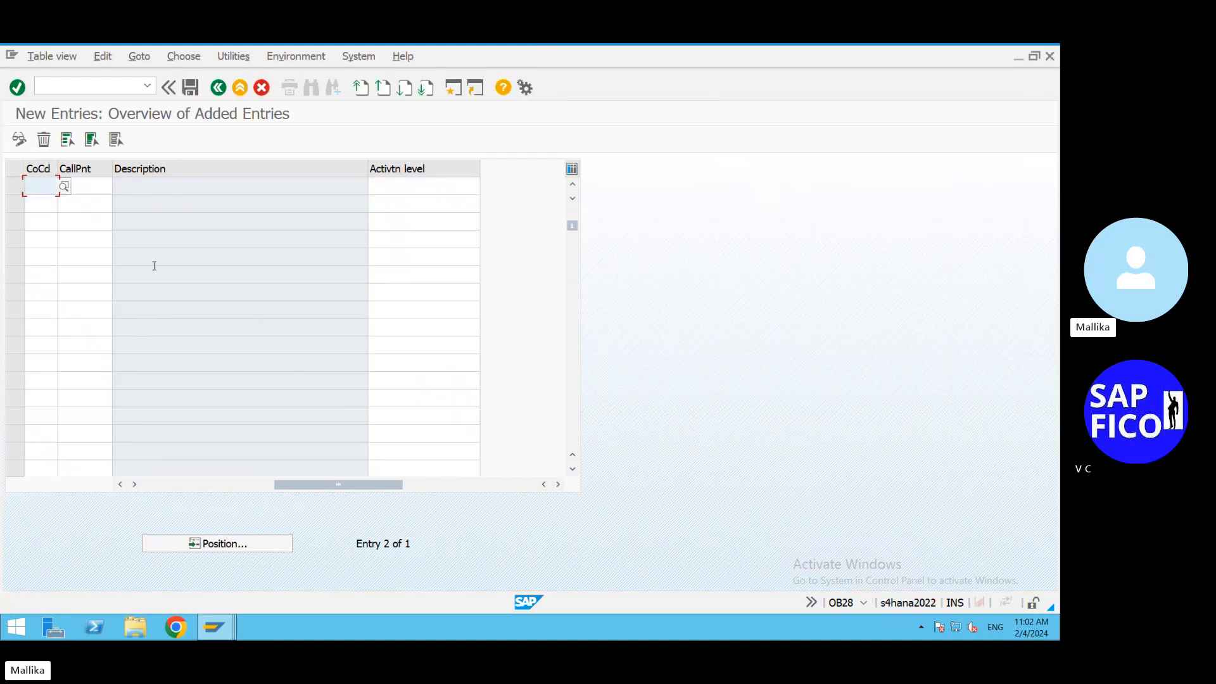
Try to enter another validation assignment for company code CITC with callup point 0001 (Document header)
{"action": "type", "text": "C"}
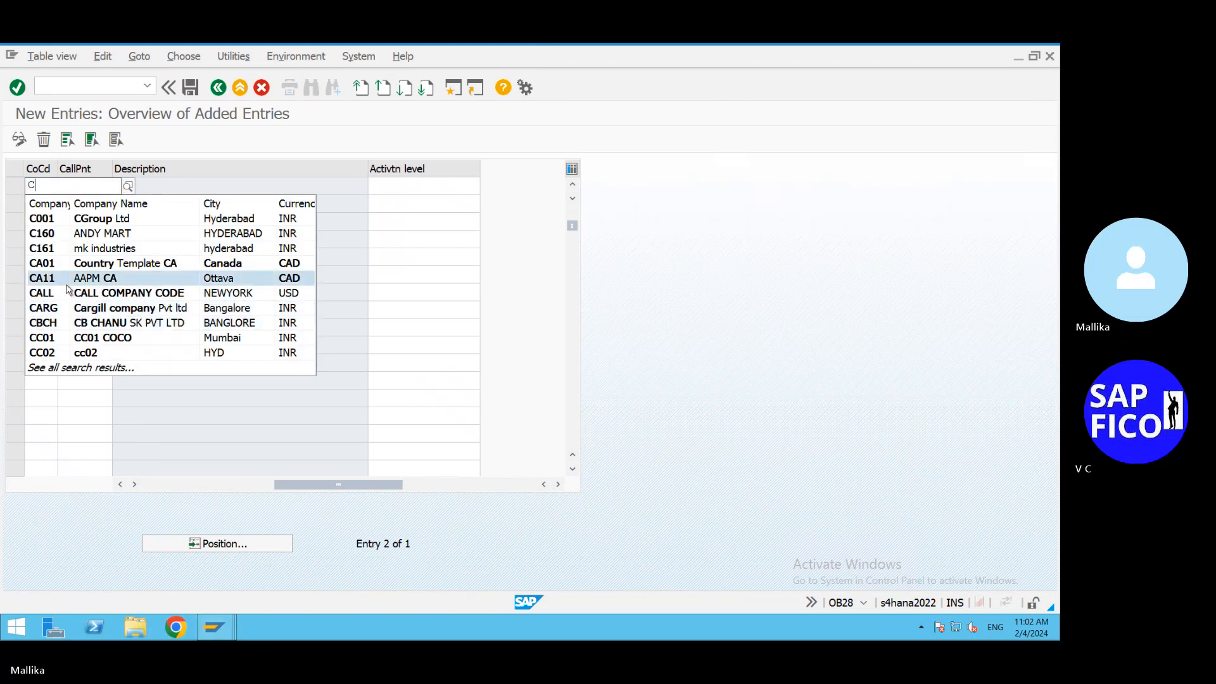
{"action": "type", "text": "ITC"}
{"action": "key", "text": "Tab"}
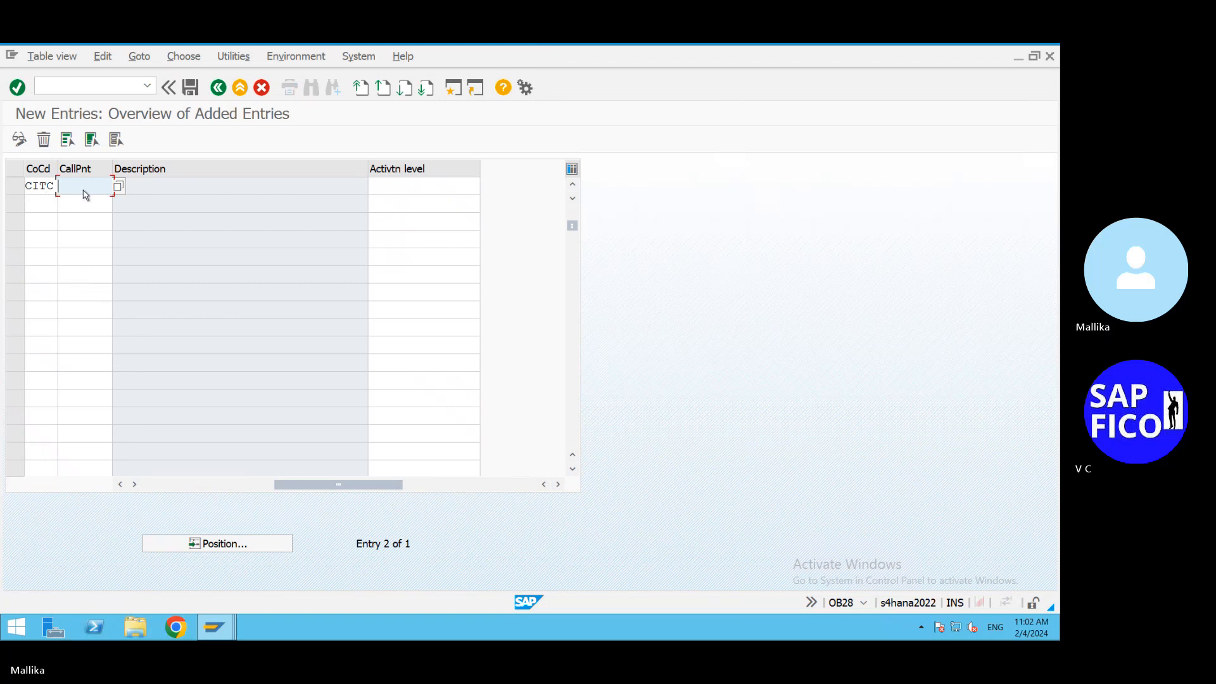
{"action": "left_click", "coordinate": [117, 188]}
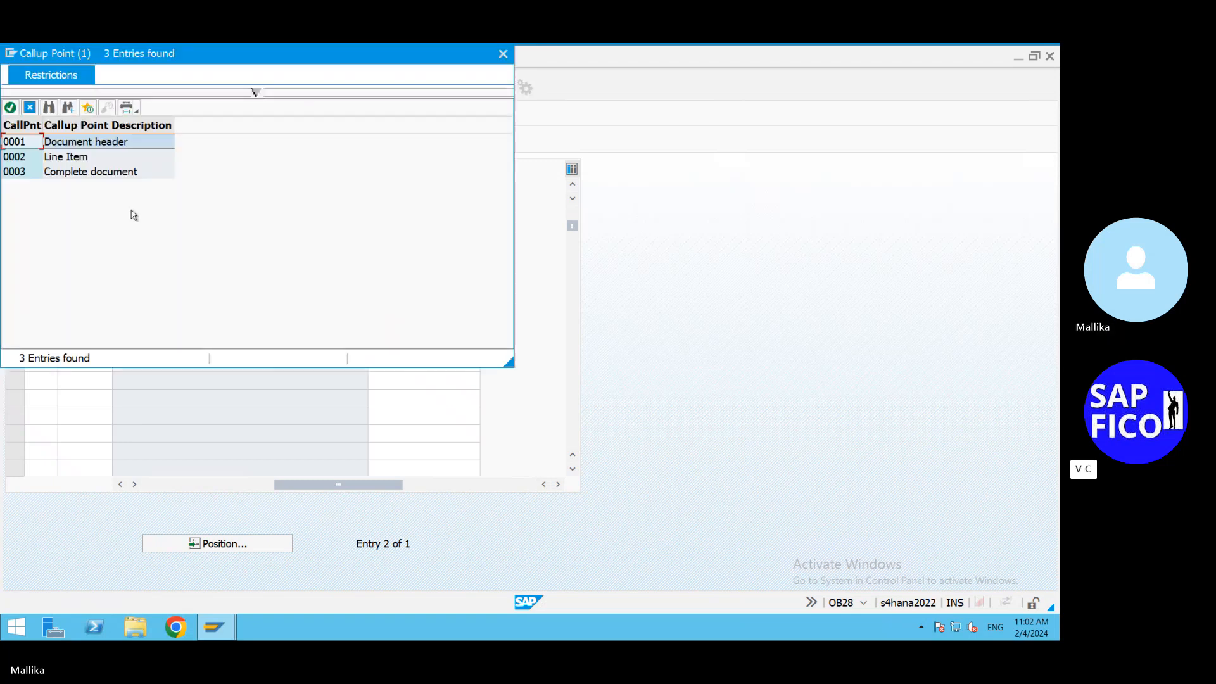
{"action": "left_click", "coordinate": [109, 142]}
{"action": "double_click", "coordinate": [108, 142]}
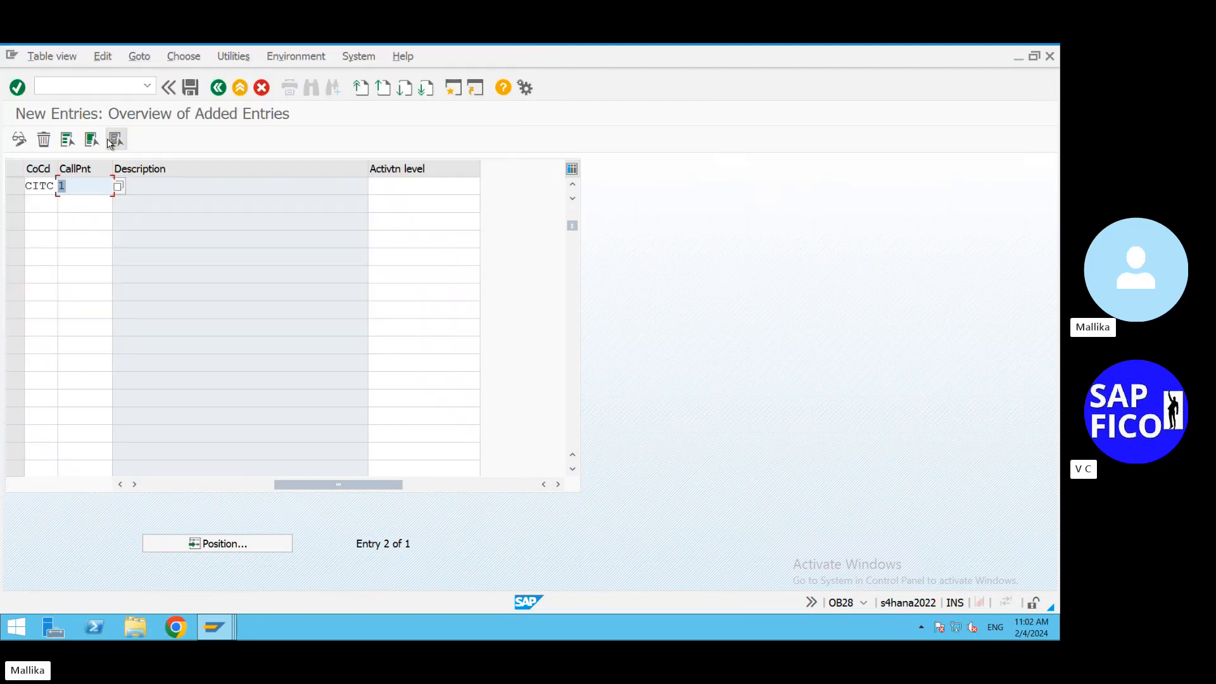
{"action": "left_click", "coordinate": [170, 193]}
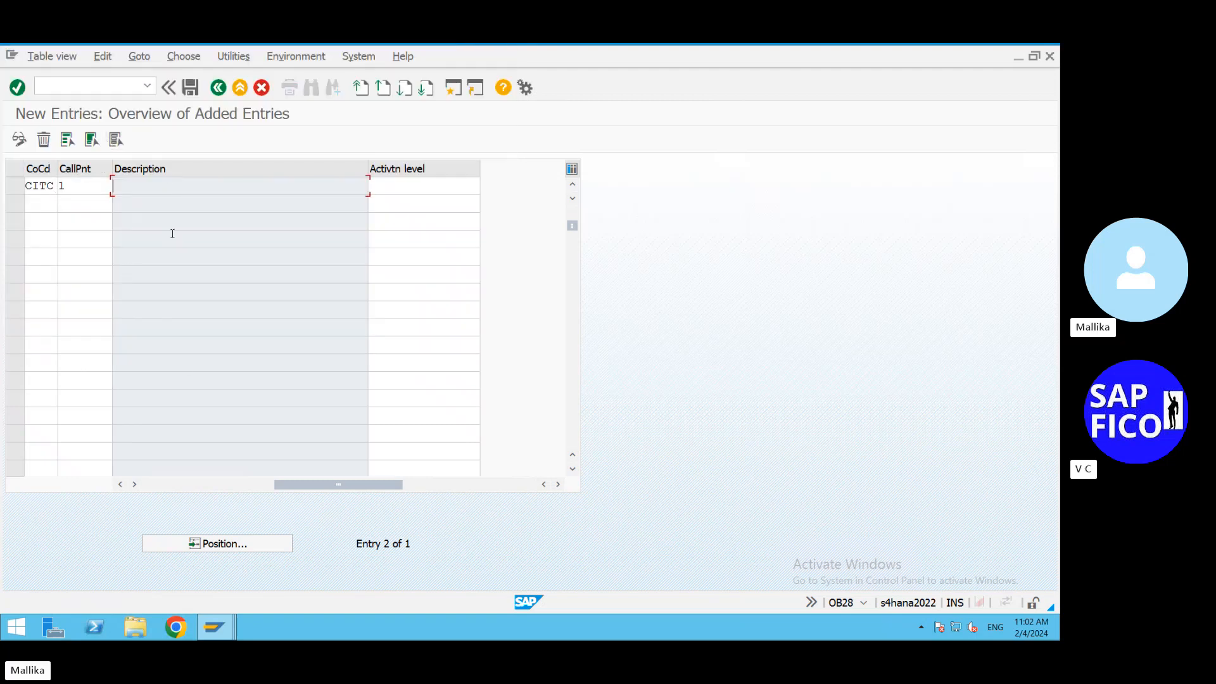
Try to assign validation CIFD with activation level 1 (Active) to the second CITC entry
{"action": "left_click_drag", "start_coordinate": [302, 487], "coordinate": [171, 484]}
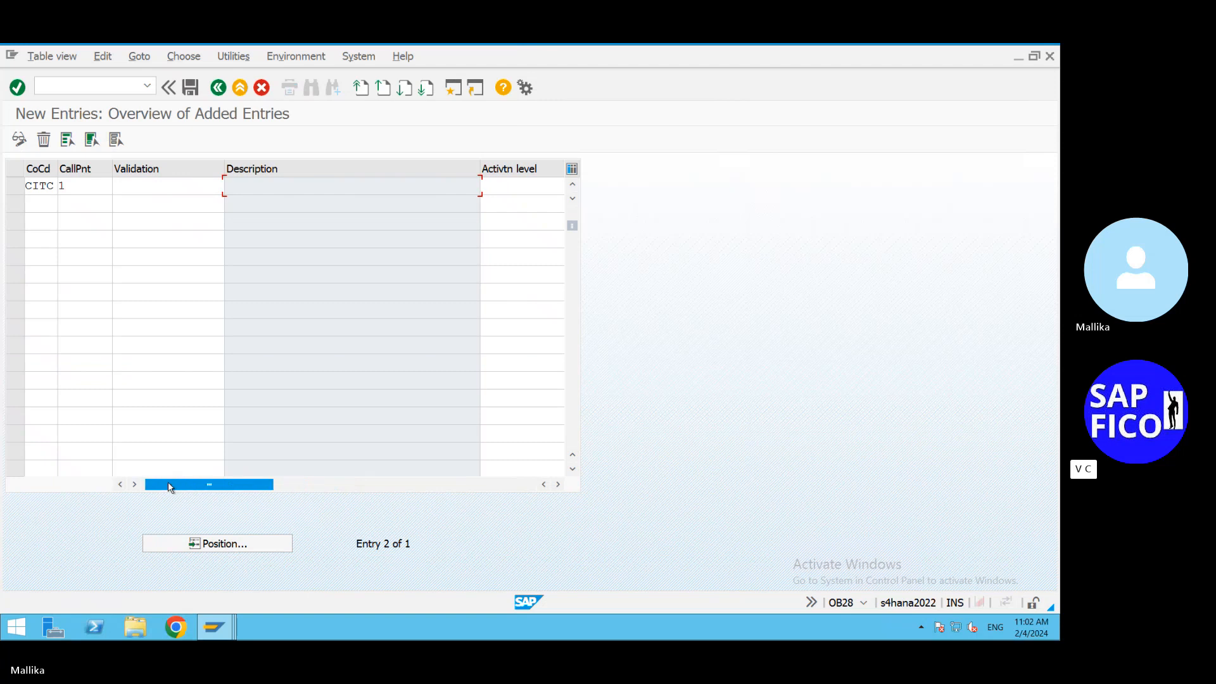
{"action": "left_click", "coordinate": [157, 182]}
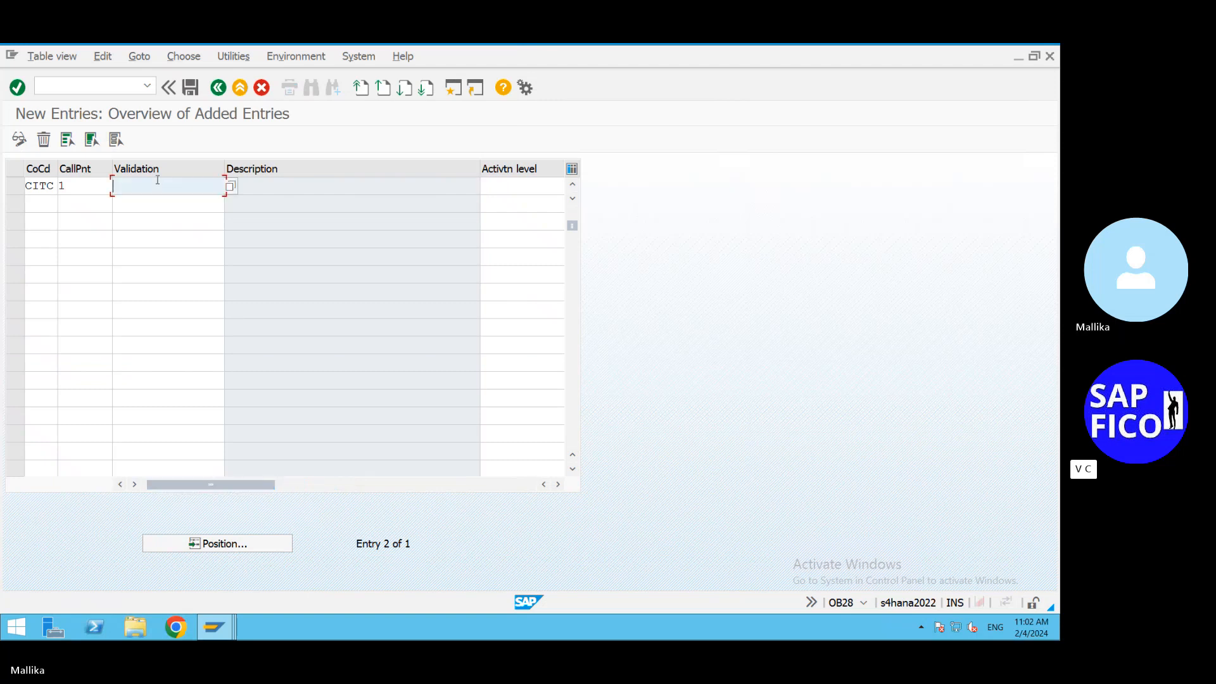
{"action": "type", "text": "C"}
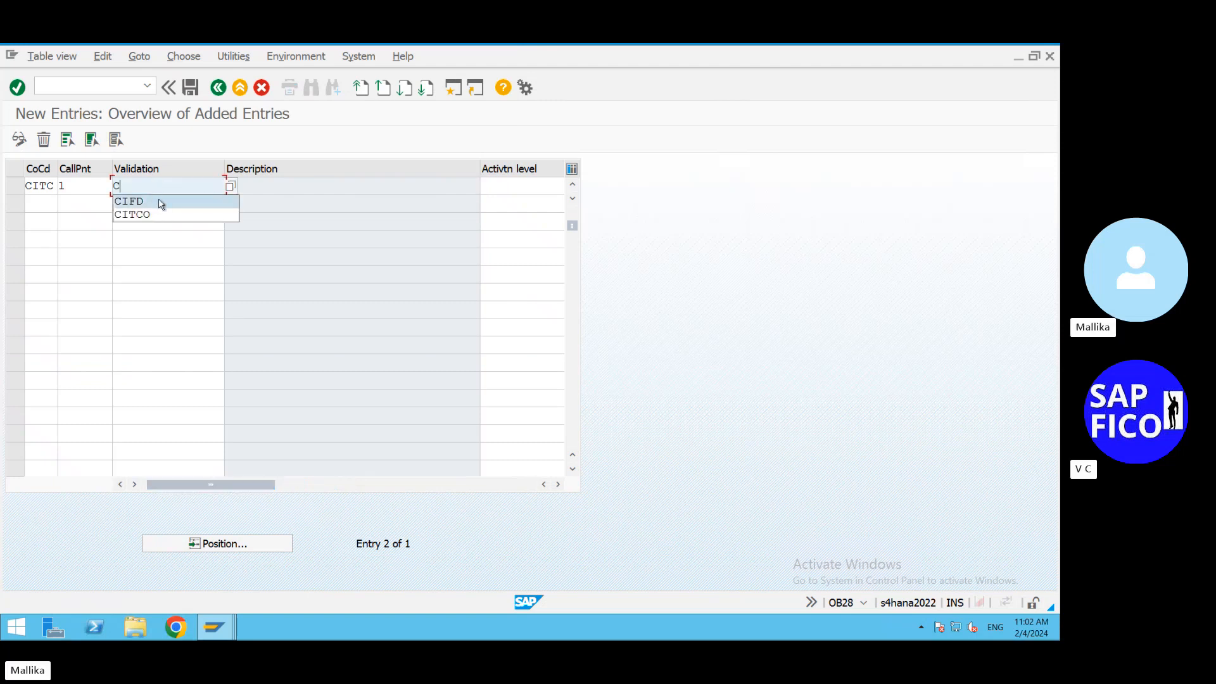
{"action": "left_click", "coordinate": [158, 201]}
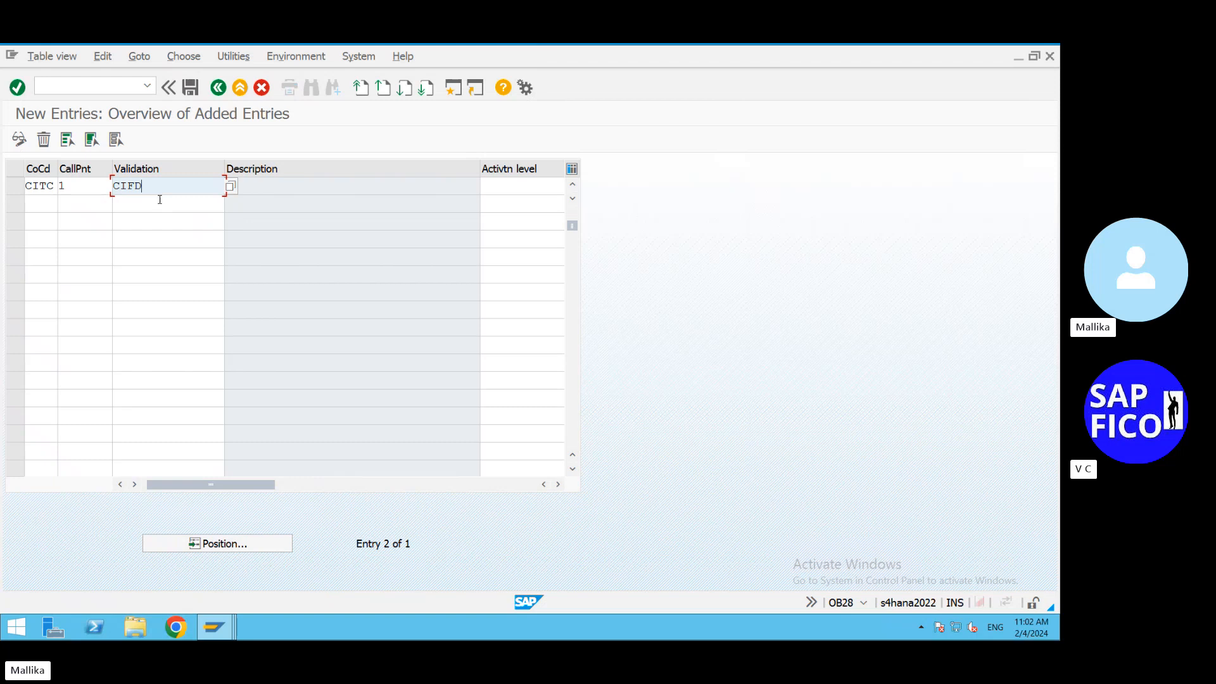
{"action": "left_click", "coordinate": [490, 188]}
{"action": "type", "text": "1"}
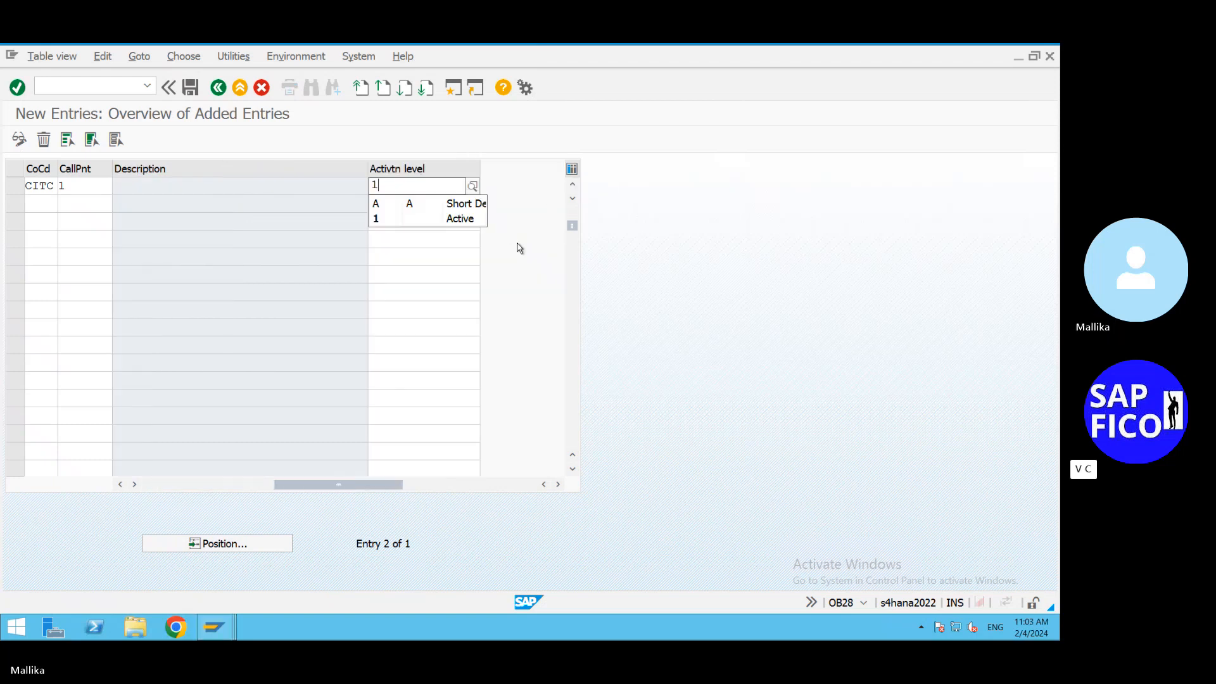
{"action": "left_click", "coordinate": [431, 222]}
{"action": "key", "text": "Return"}
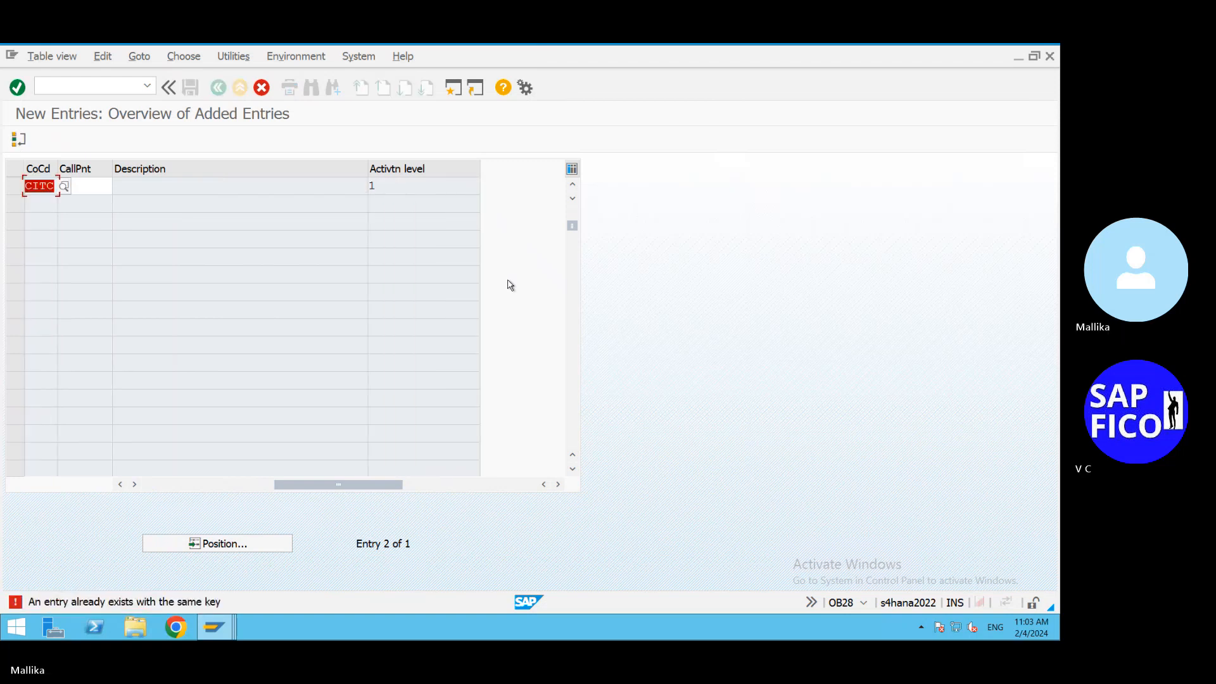
Abandon the unsaved new entries and reopen transaction OB28
{"action": "key", "text": "Tab"}
{"action": "type", "text": "1"}
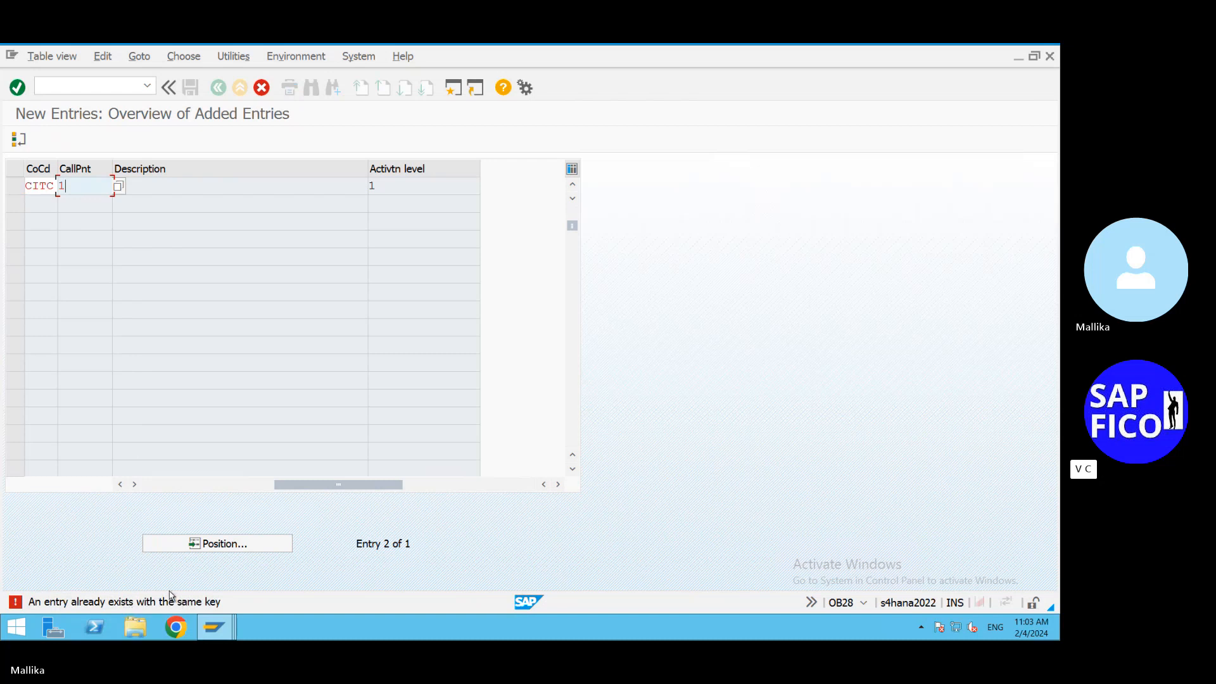
{"action": "left_click_drag", "start_coordinate": [302, 485], "coordinate": [130, 487]}
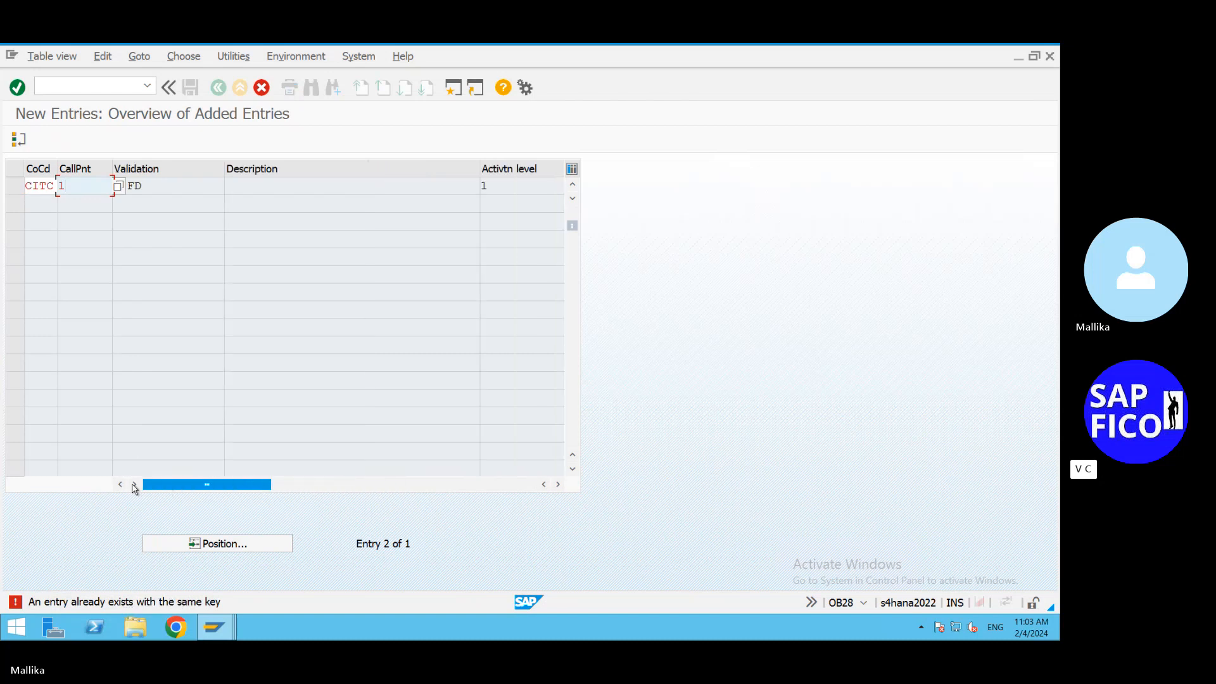
{"action": "left_click", "coordinate": [58, 91]}
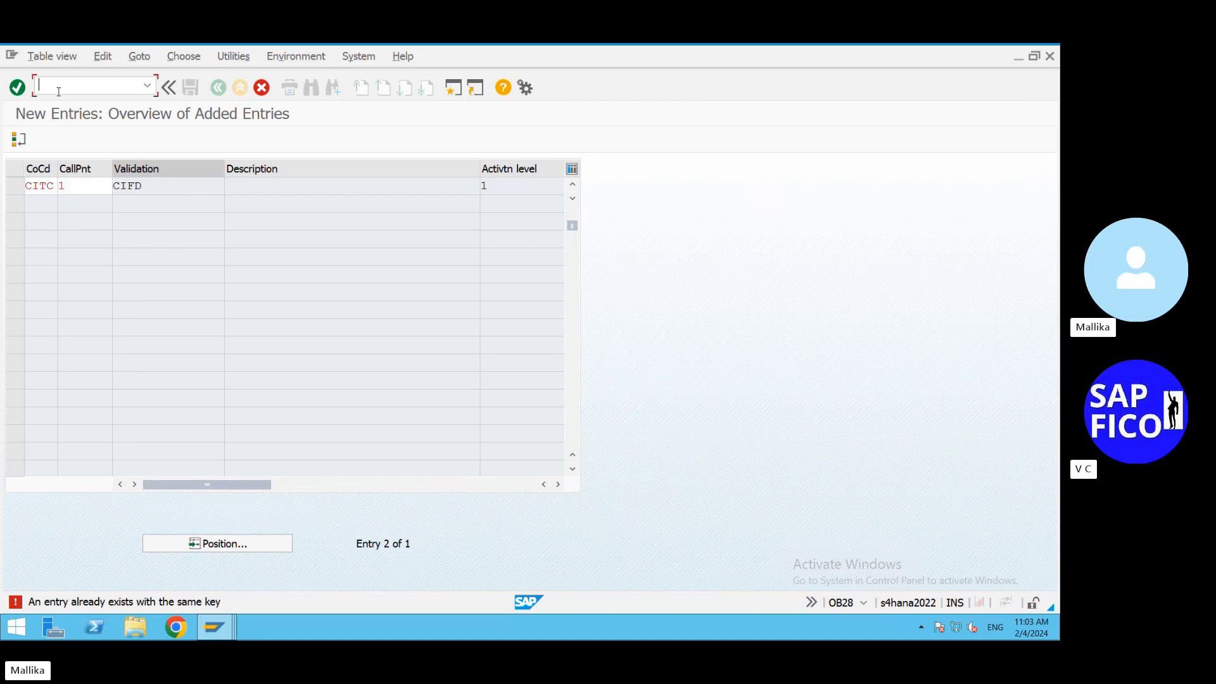
{"action": "type", "text": "/n"}
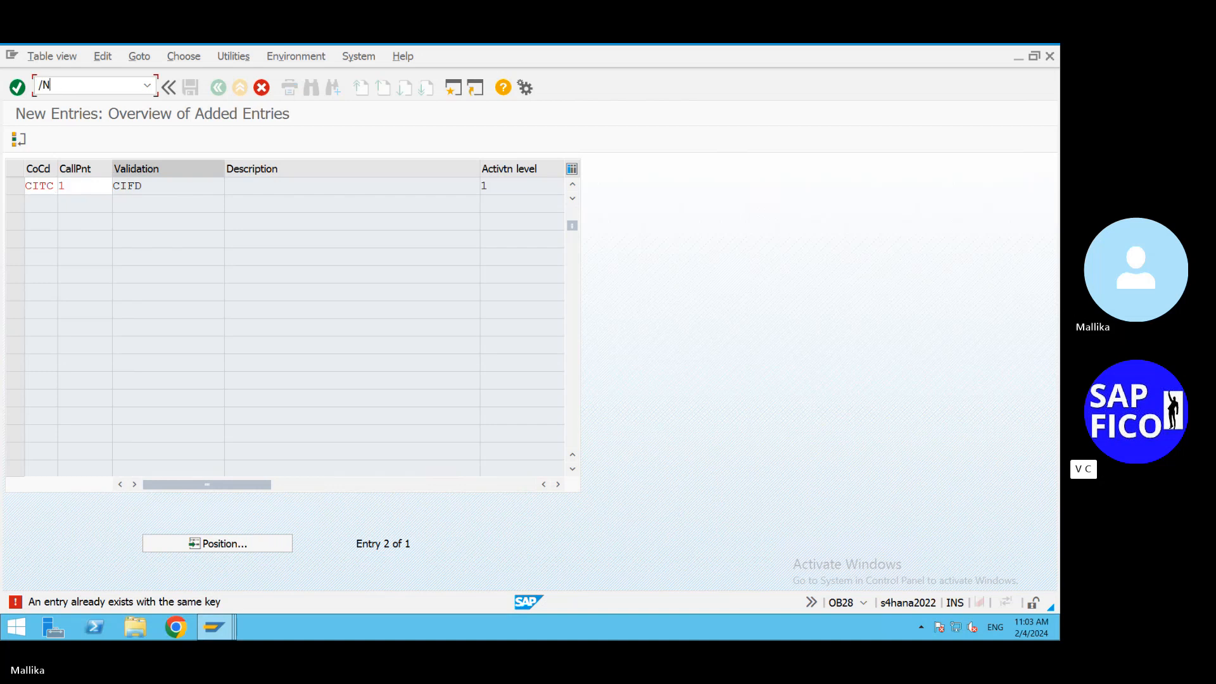
{"action": "key", "text": "Return"}
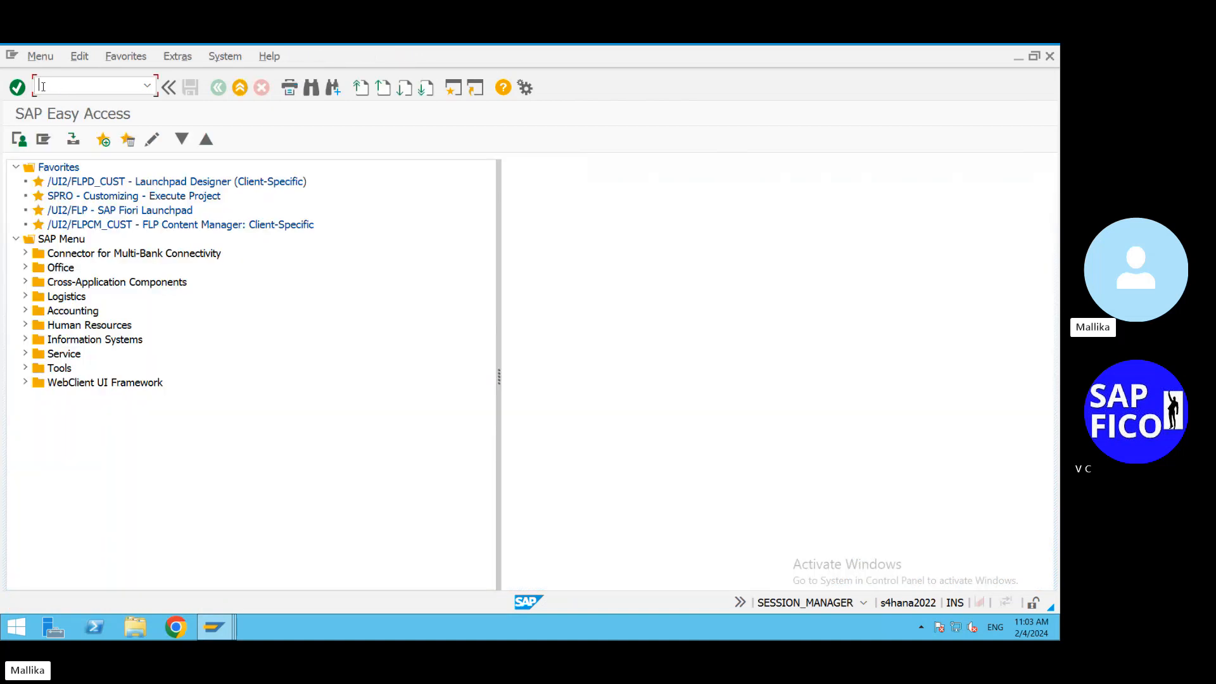
{"action": "type", "text": "/NOB28"}
{"action": "key", "text": "Return"}
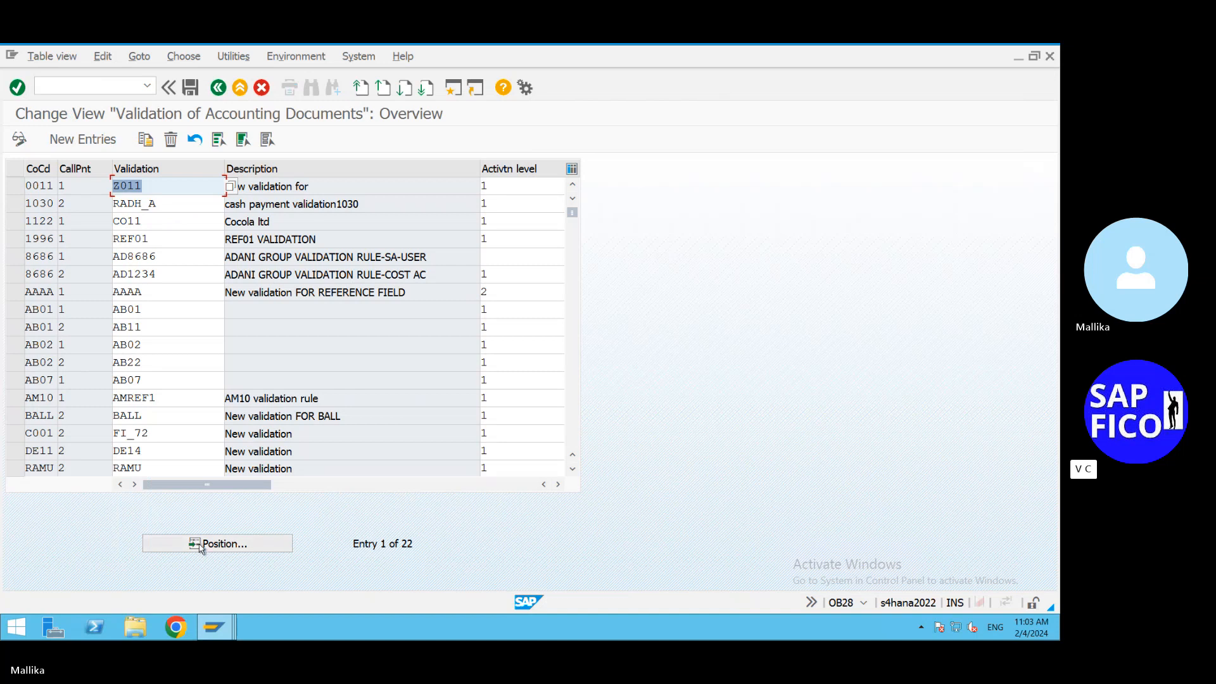
Check the list of validation assignments for an entry with company code CITC
{"action": "left_click", "coordinate": [200, 545]}
{"action": "type", "text": "CITC"}
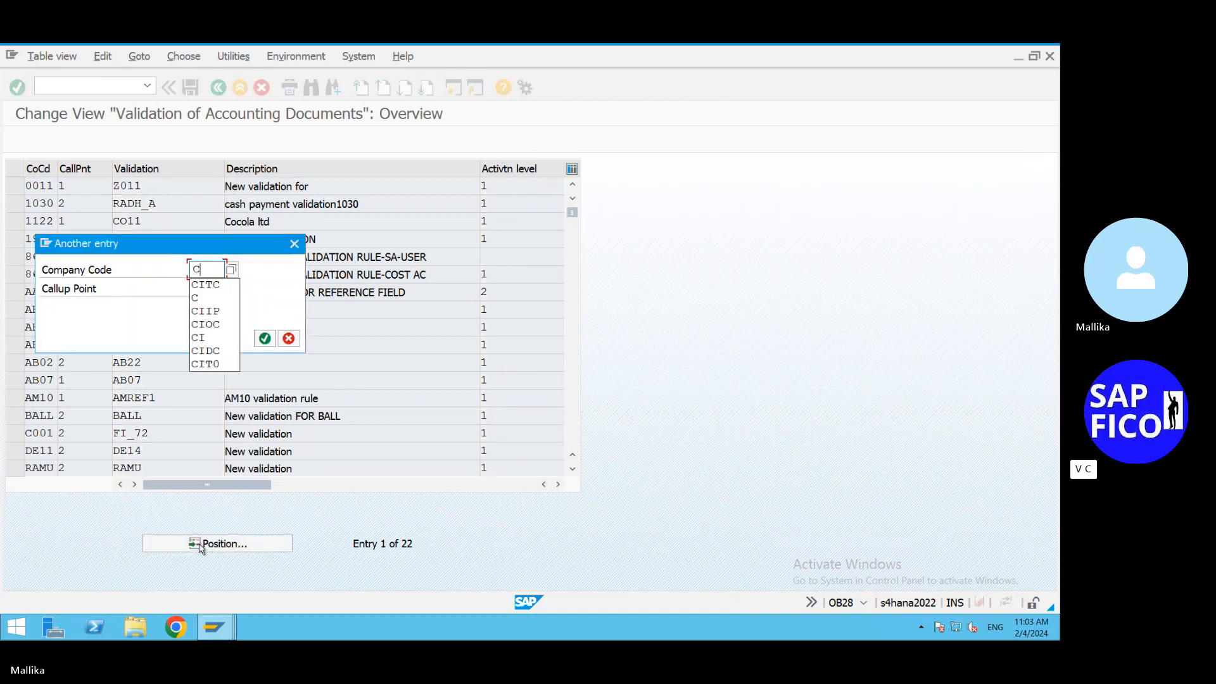
{"action": "left_click", "coordinate": [265, 338]}
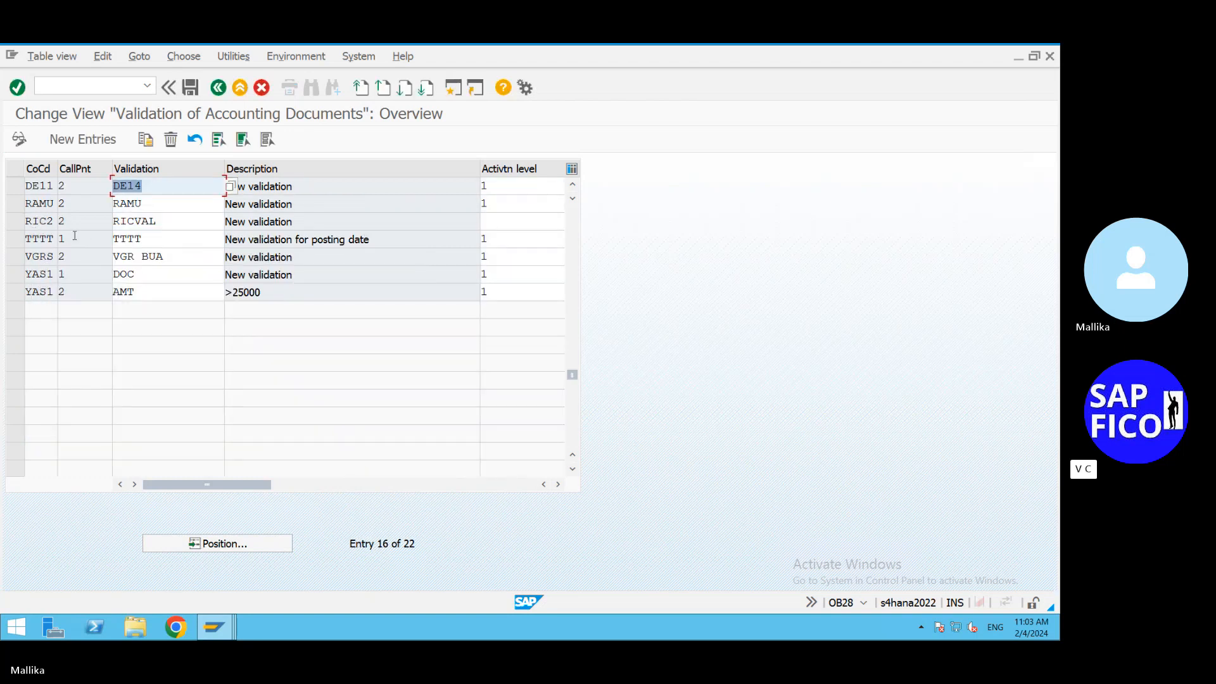
{"action": "scroll", "coordinate": [85, 289], "scroll_direction": "up", "scroll_amount": 1}
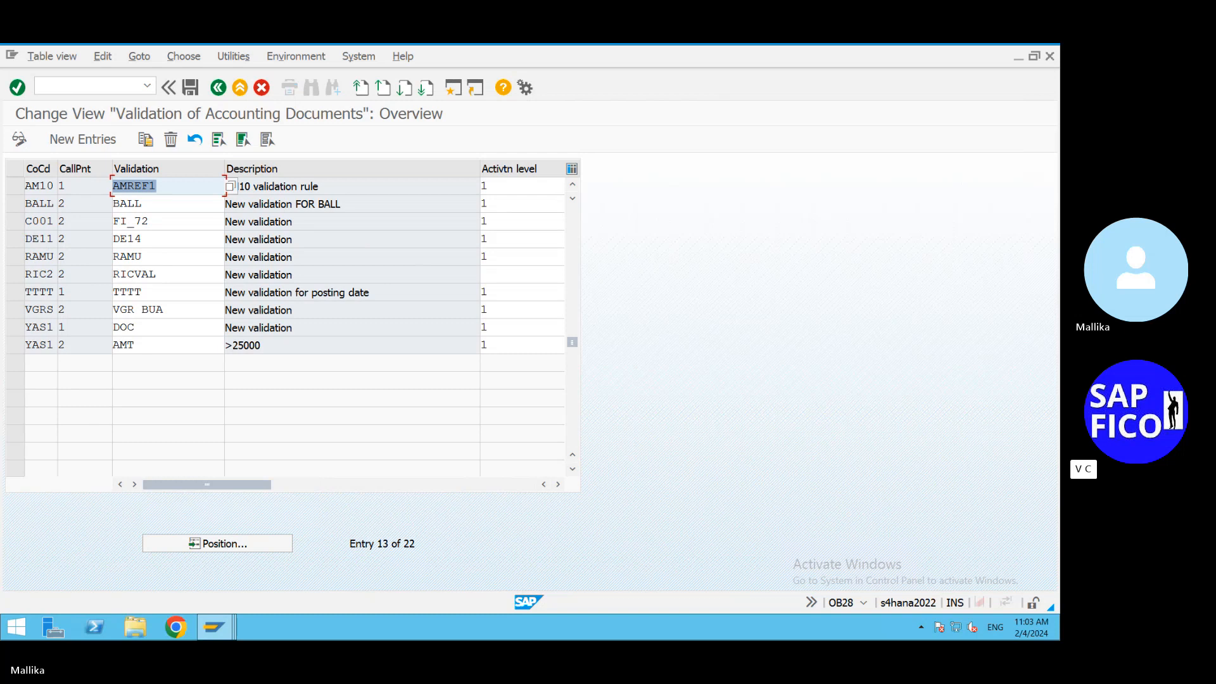
{"action": "left_click", "coordinate": [190, 88]}
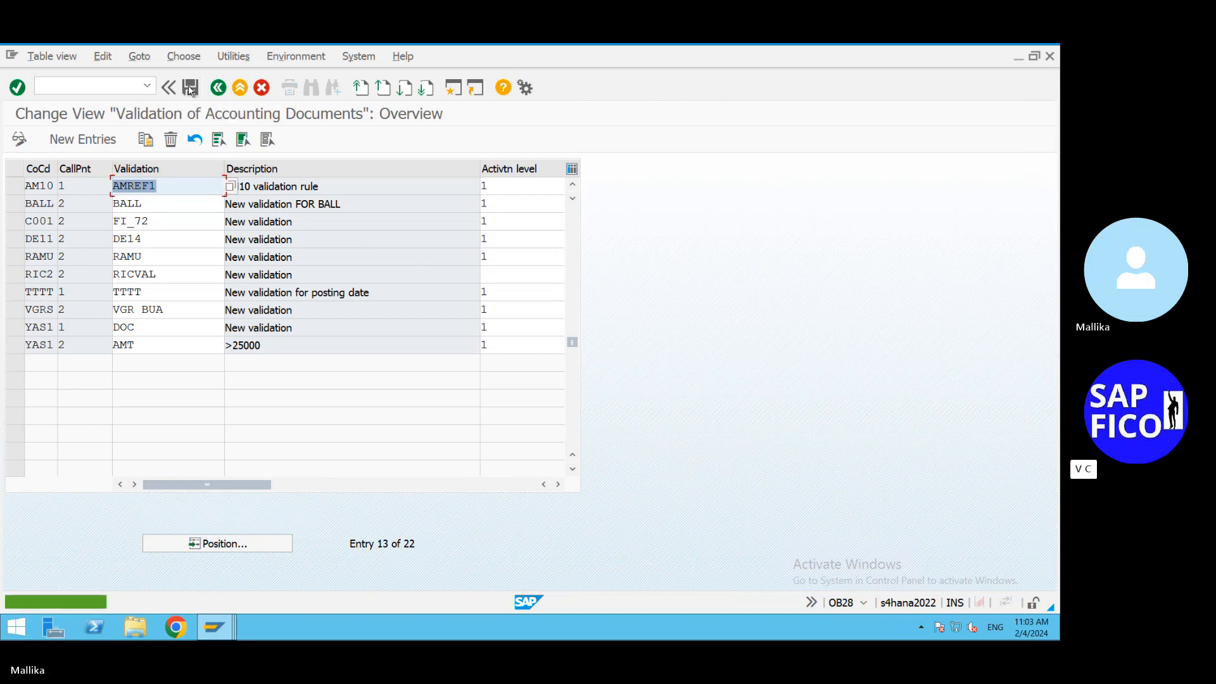
Start a new validation assignment for company code CITC with callup point 0001 (Document header)
{"action": "left_click", "coordinate": [102, 140]}
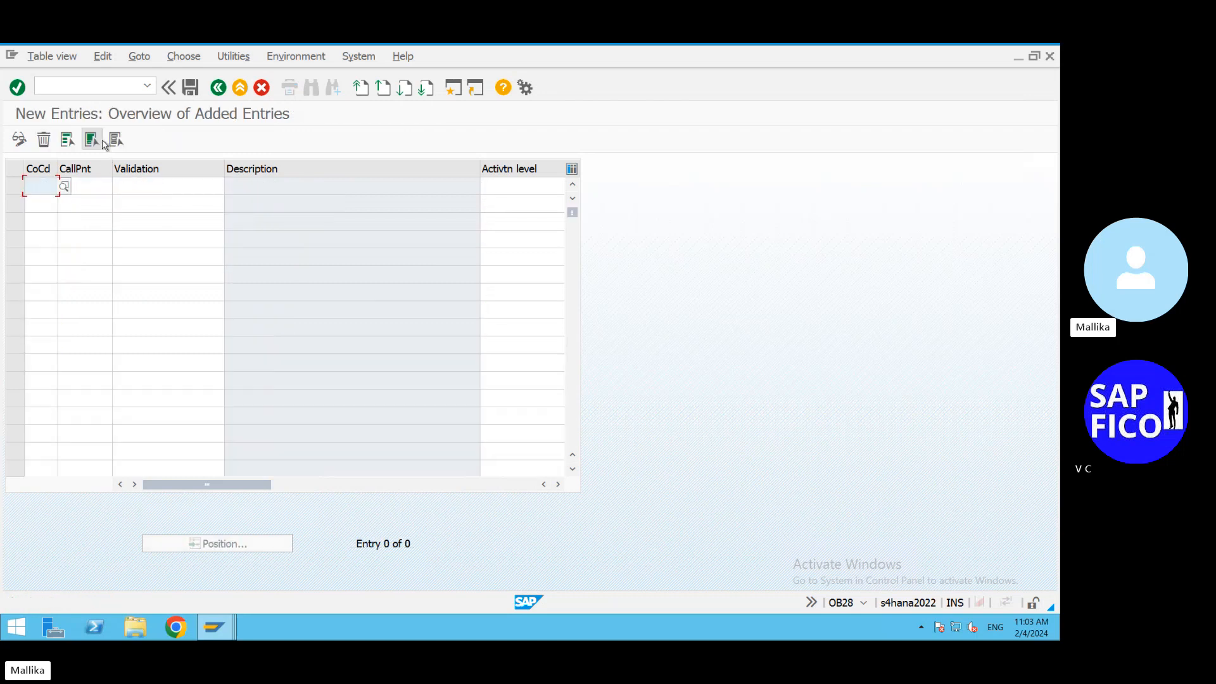
{"action": "type", "text": "C"}
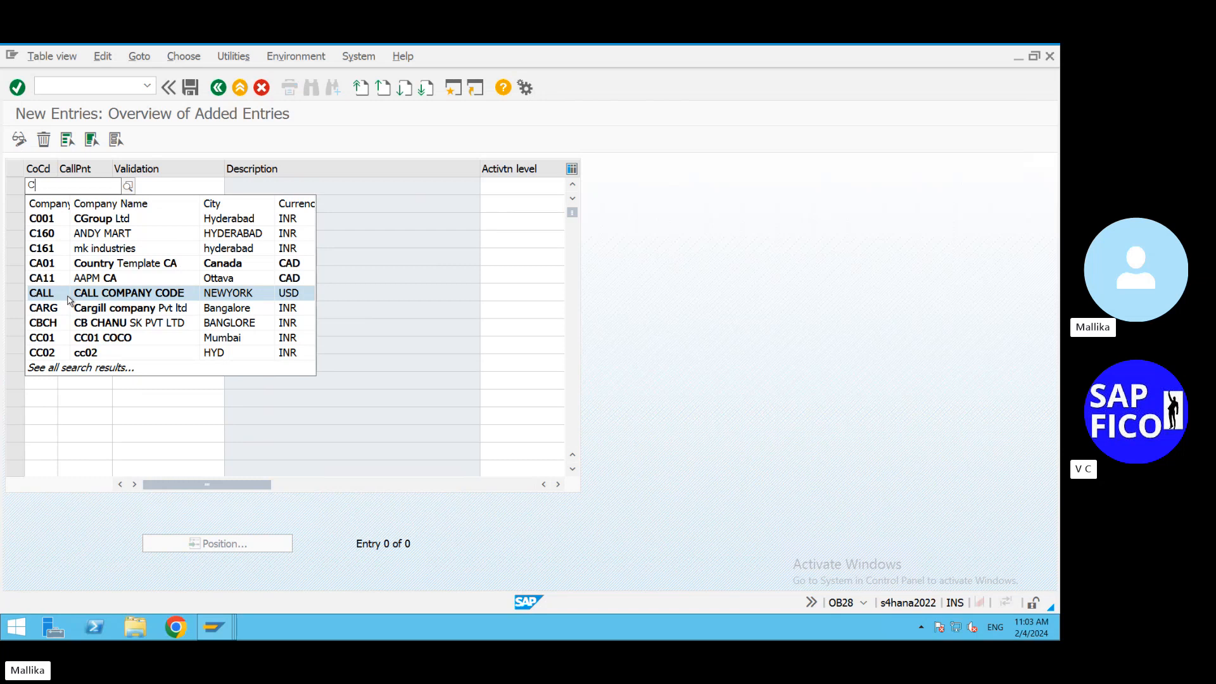
{"action": "type", "text": "ITC"}
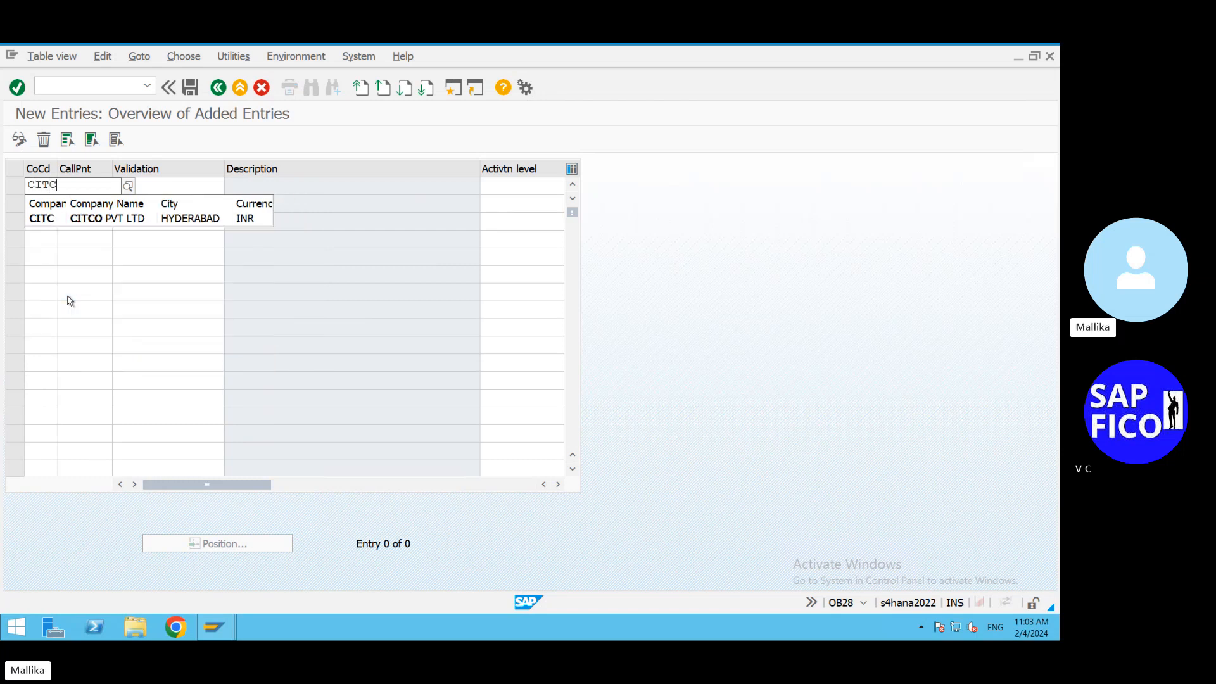
{"action": "key", "text": "Tab"}
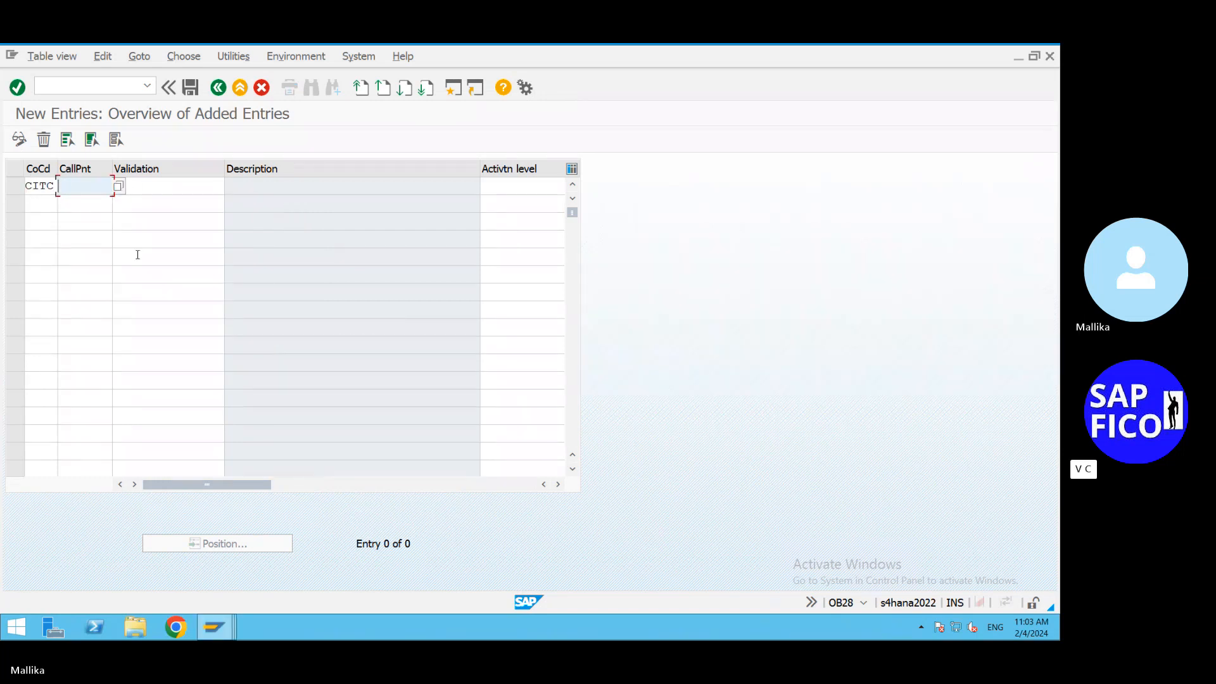
{"action": "left_click", "coordinate": [118, 186]}
{"action": "left_click", "coordinate": [80, 143]}
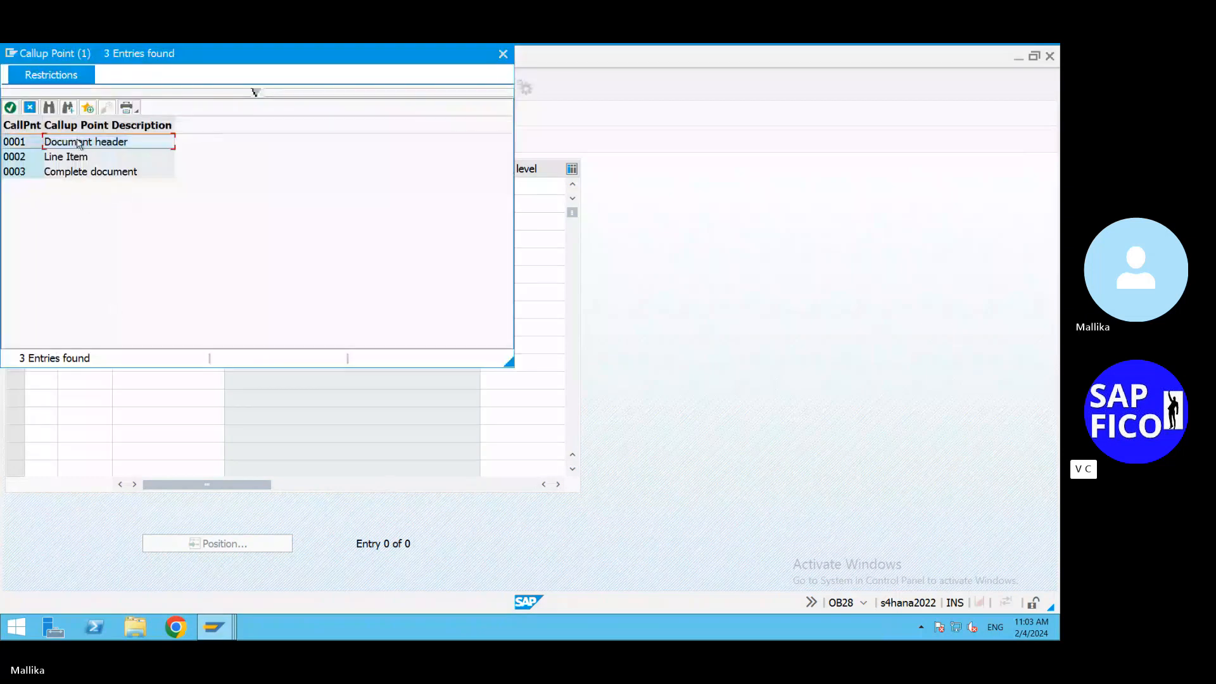
{"action": "double_click", "coordinate": [79, 143]}
Assign validation CIFD with activation level 1 (Active) to the CITC entry
{"action": "left_click", "coordinate": [157, 188]}
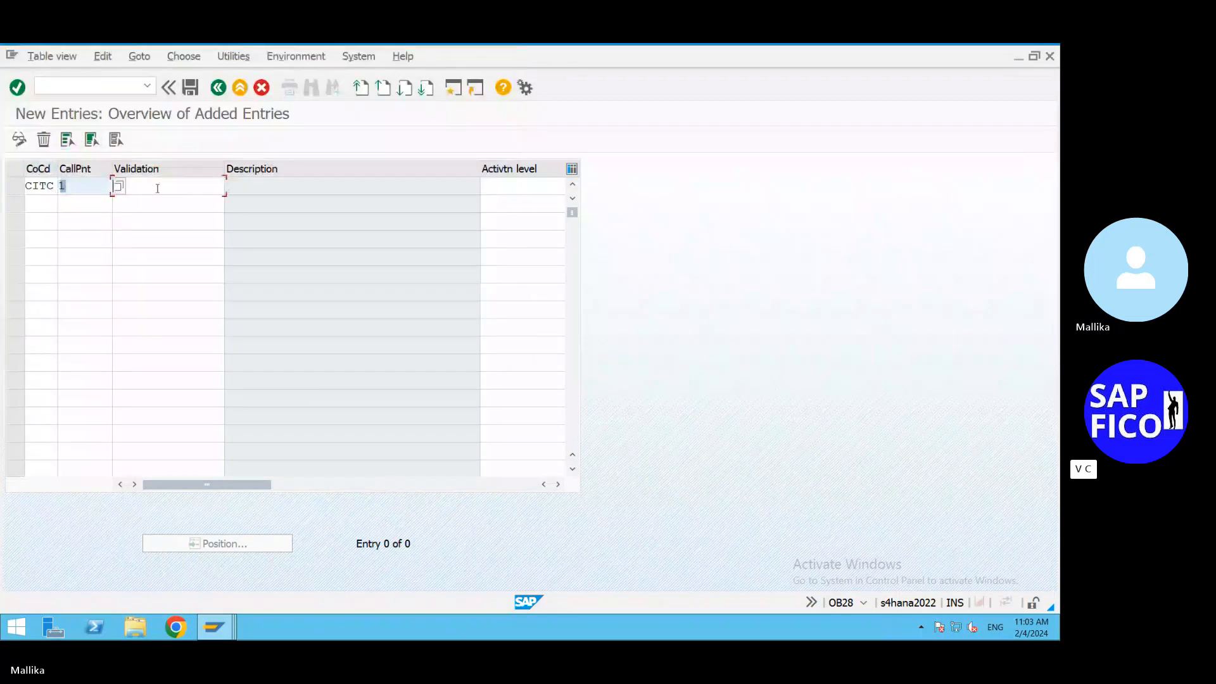
{"action": "type", "text": "CI"}
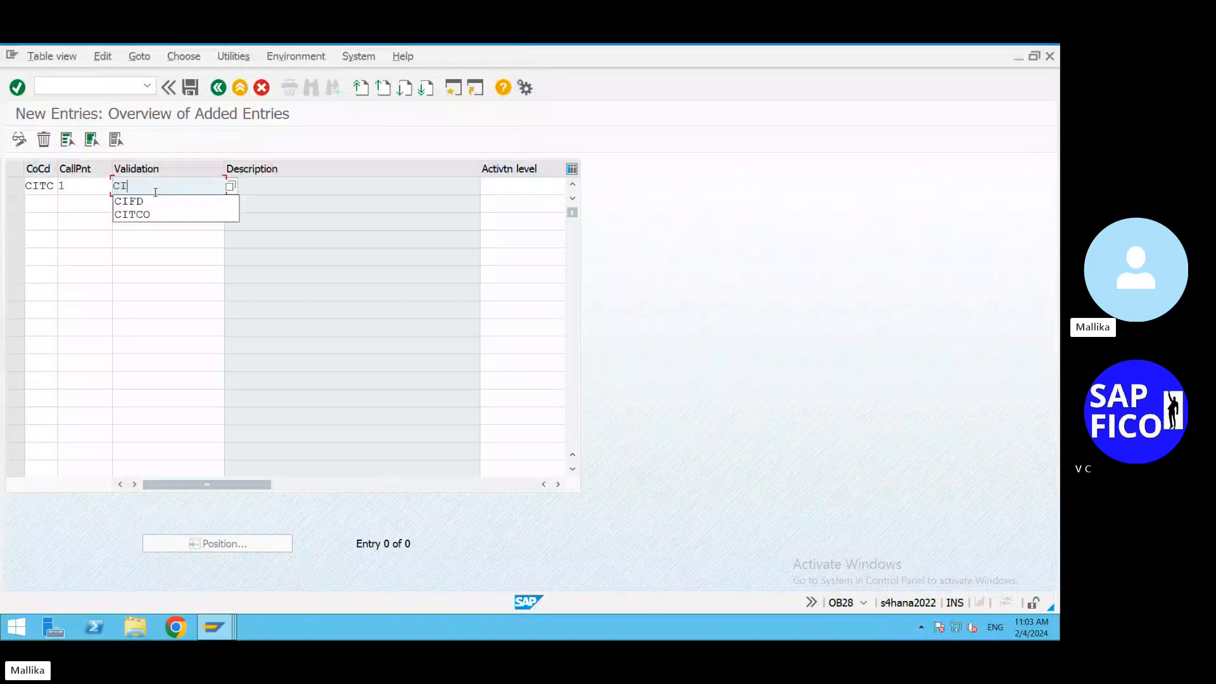
{"action": "left_click", "coordinate": [153, 201]}
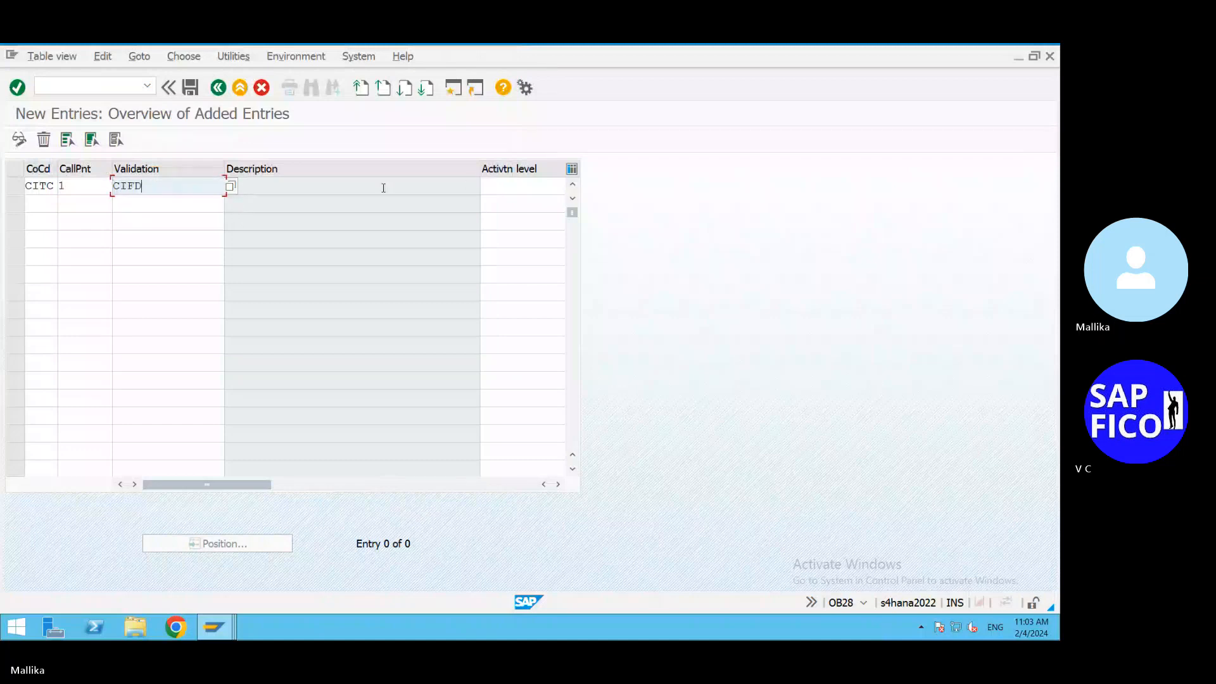
{"action": "left_click", "coordinate": [495, 187]}
{"action": "type", "text": "1"}
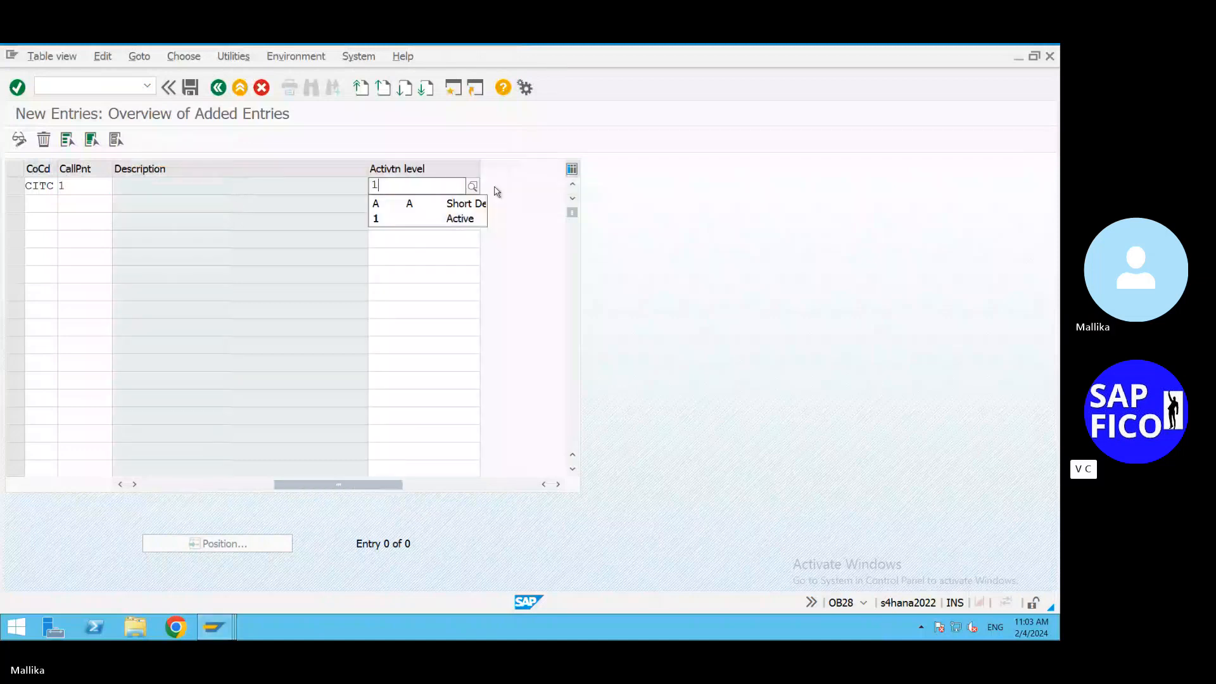
{"action": "key", "text": "Return"}
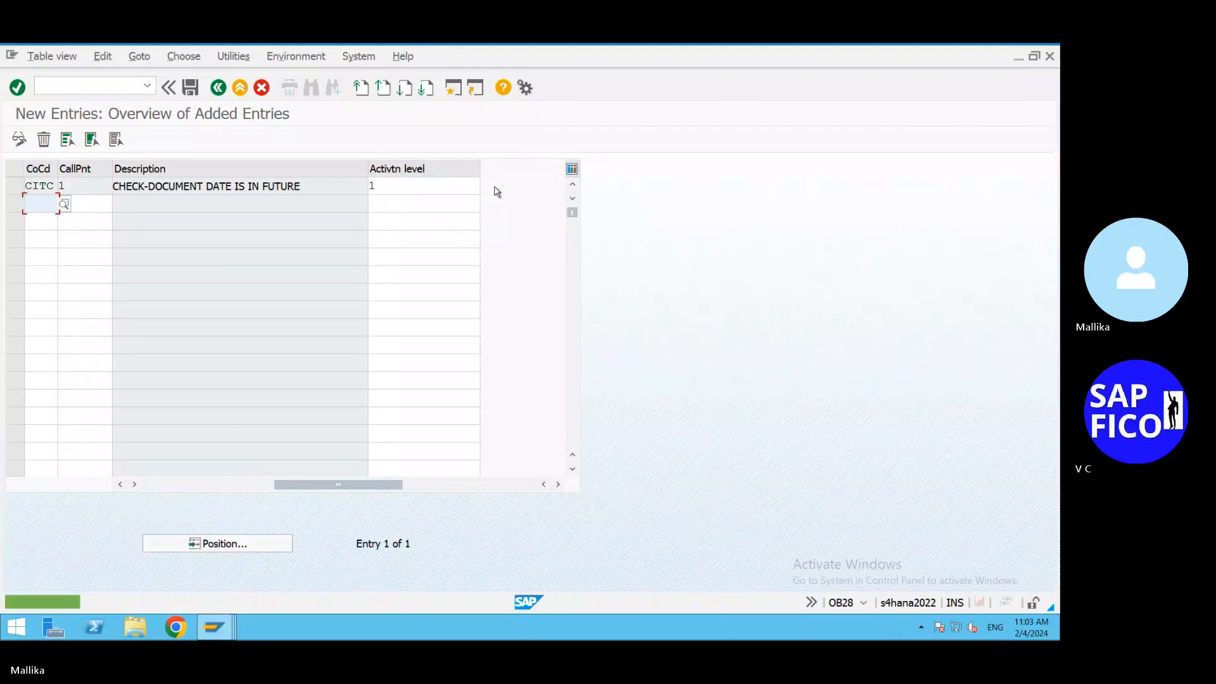
Save the CITC validation assignment to the customizing request PAYMENT TERMS CREATION FOR CITC and review the saved entry
{"action": "right_click", "coordinate": [495, 190]}
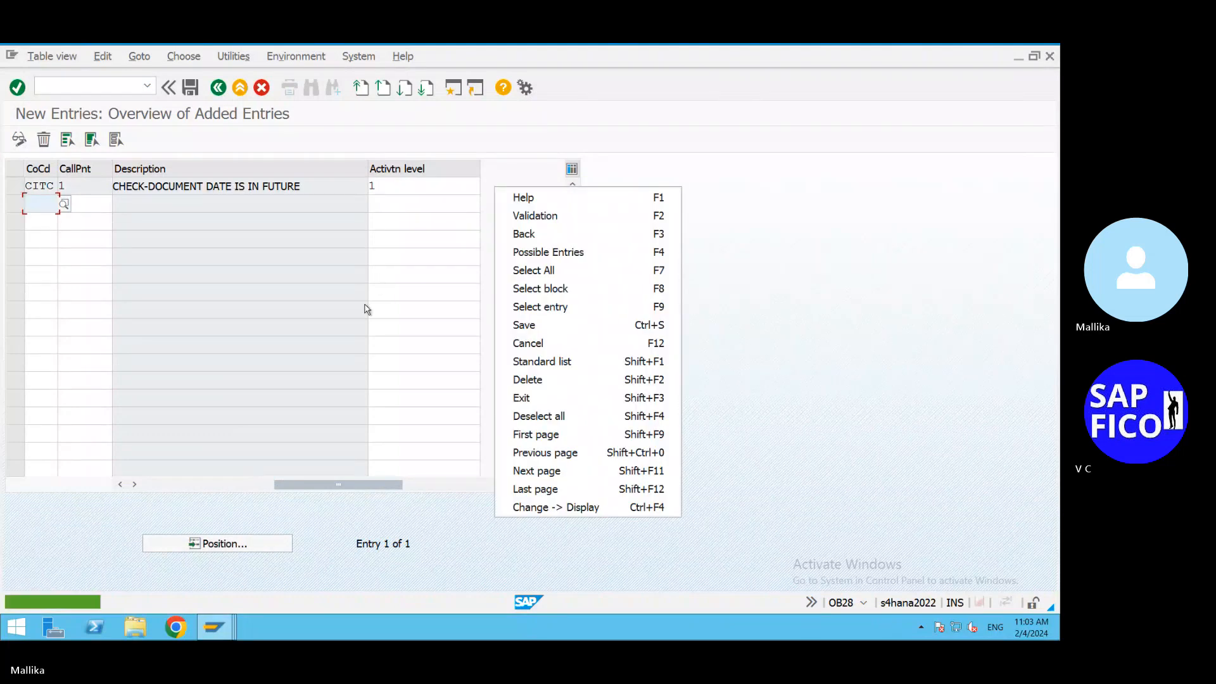
{"action": "left_click", "coordinate": [192, 91]}
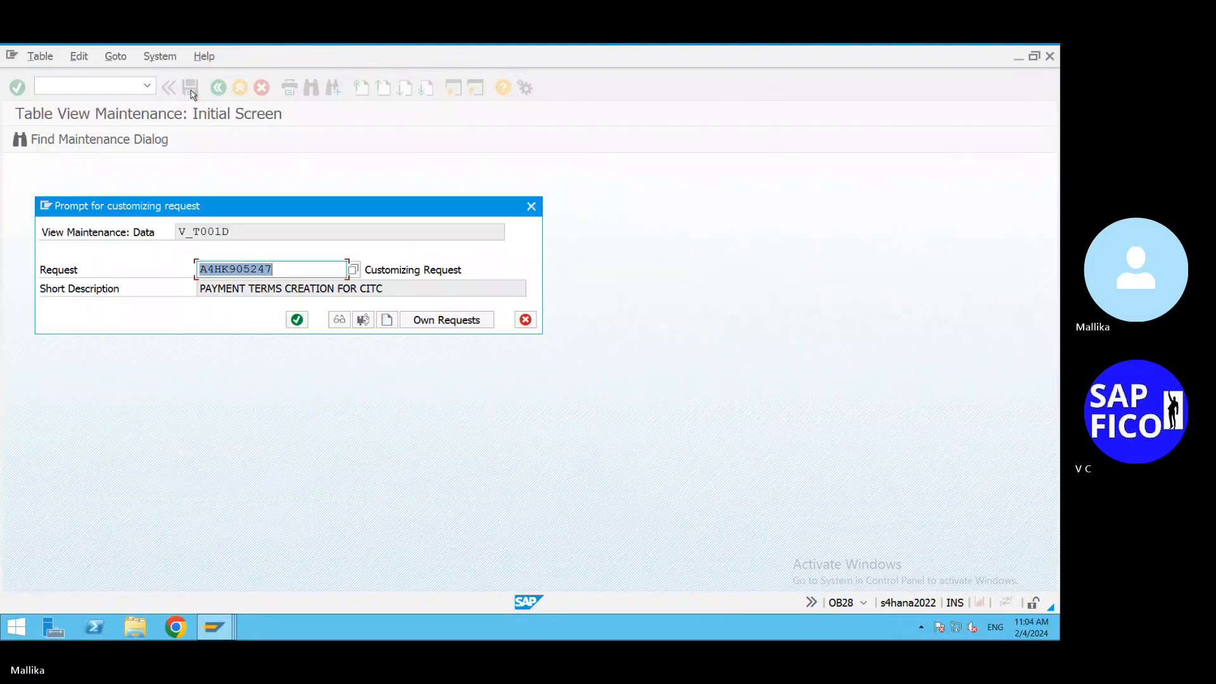
{"action": "left_click", "coordinate": [296, 319]}
{"action": "left_click", "coordinate": [243, 488]}
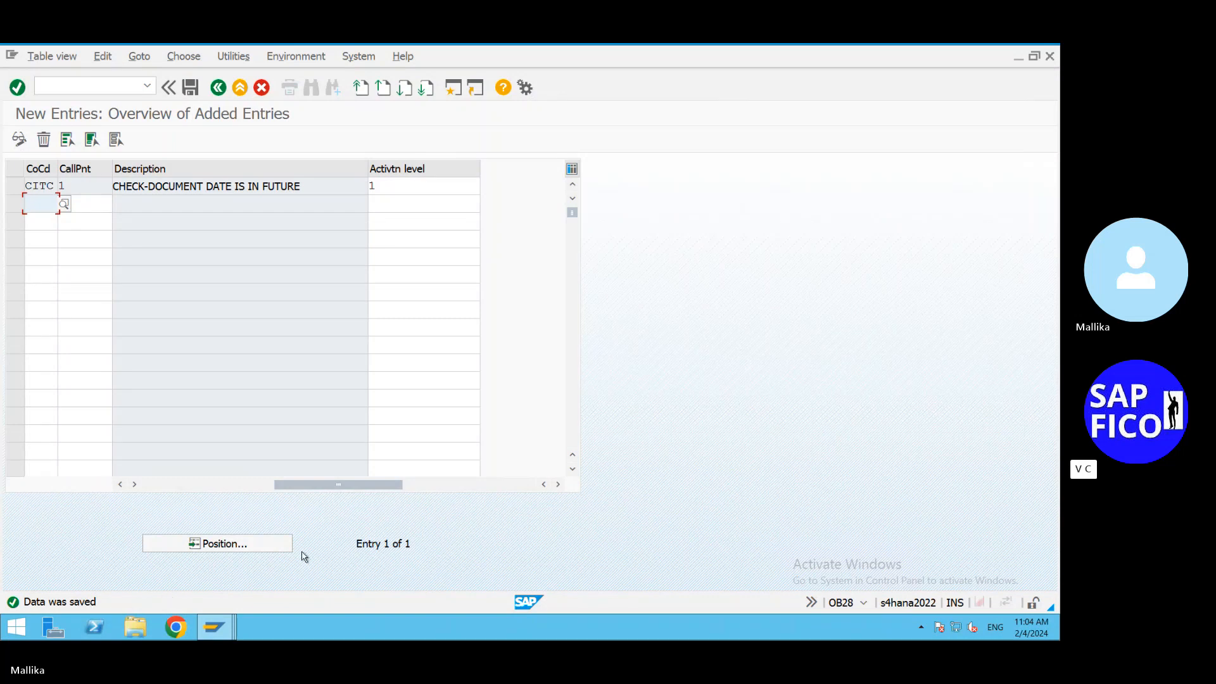
{"action": "left_click_drag", "start_coordinate": [272, 495], "coordinate": [143, 497]}
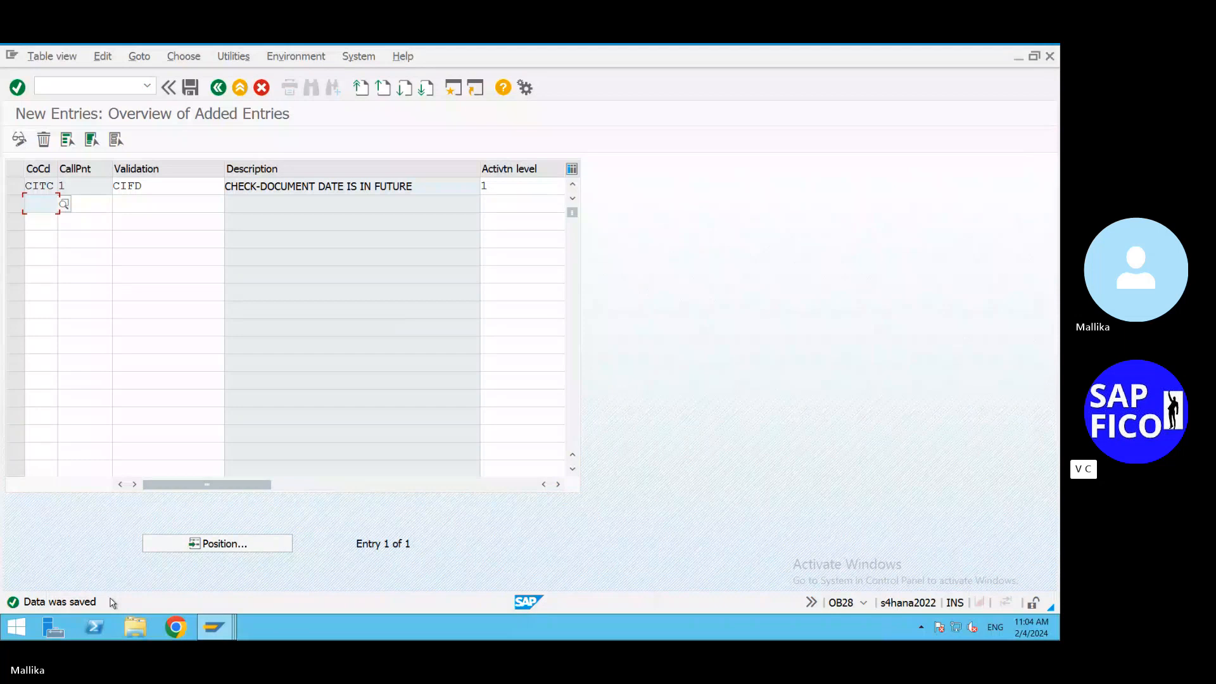
Open transaction OBA5 and clear the proposed application area
{"action": "left_click", "coordinate": [65, 92]}
{"action": "type", "text": "/N"}
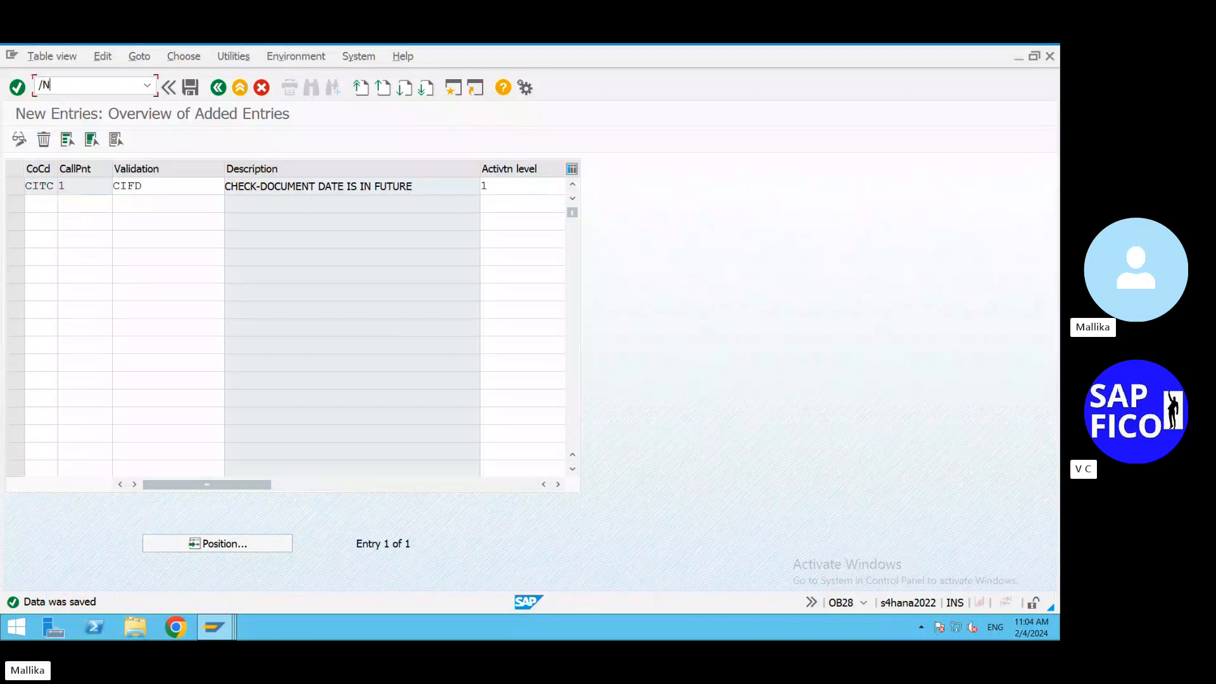
{"action": "type", "text": "OBA5"}
{"action": "key", "text": "Return"}
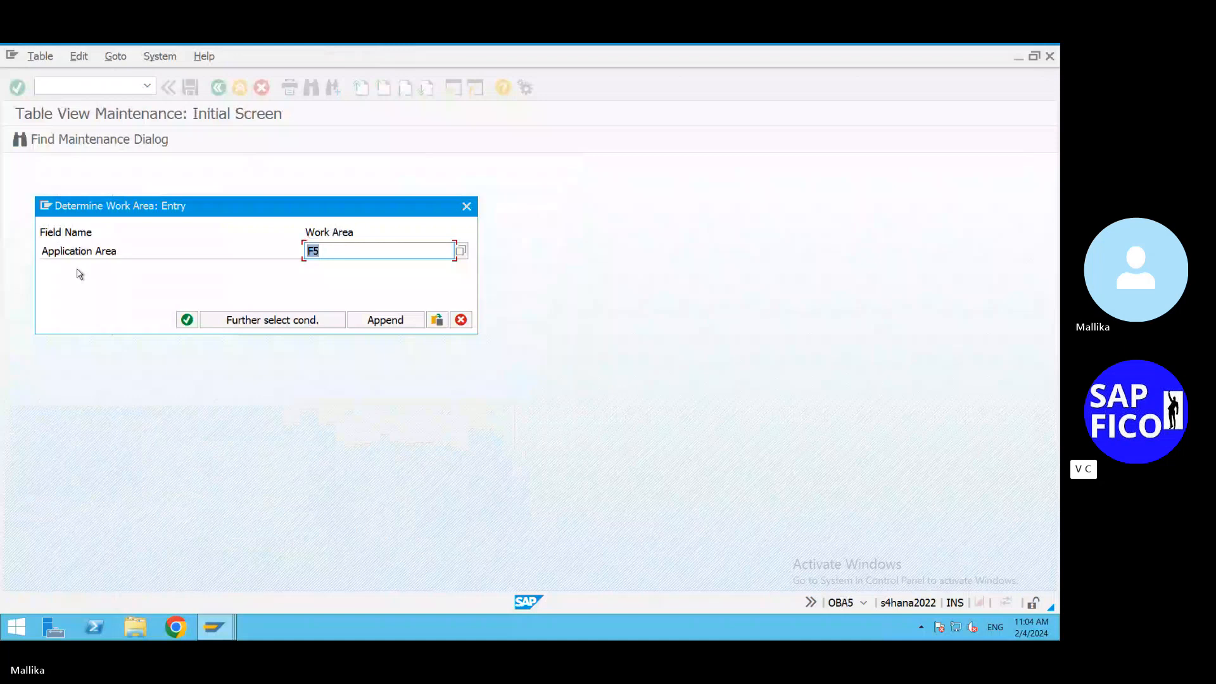
{"action": "key", "text": "BackSpace"}
Look up the message number of the document date error in the open F-53 session with the rejected document date
{"action": "mouse_move", "coordinate": [233, 628]}
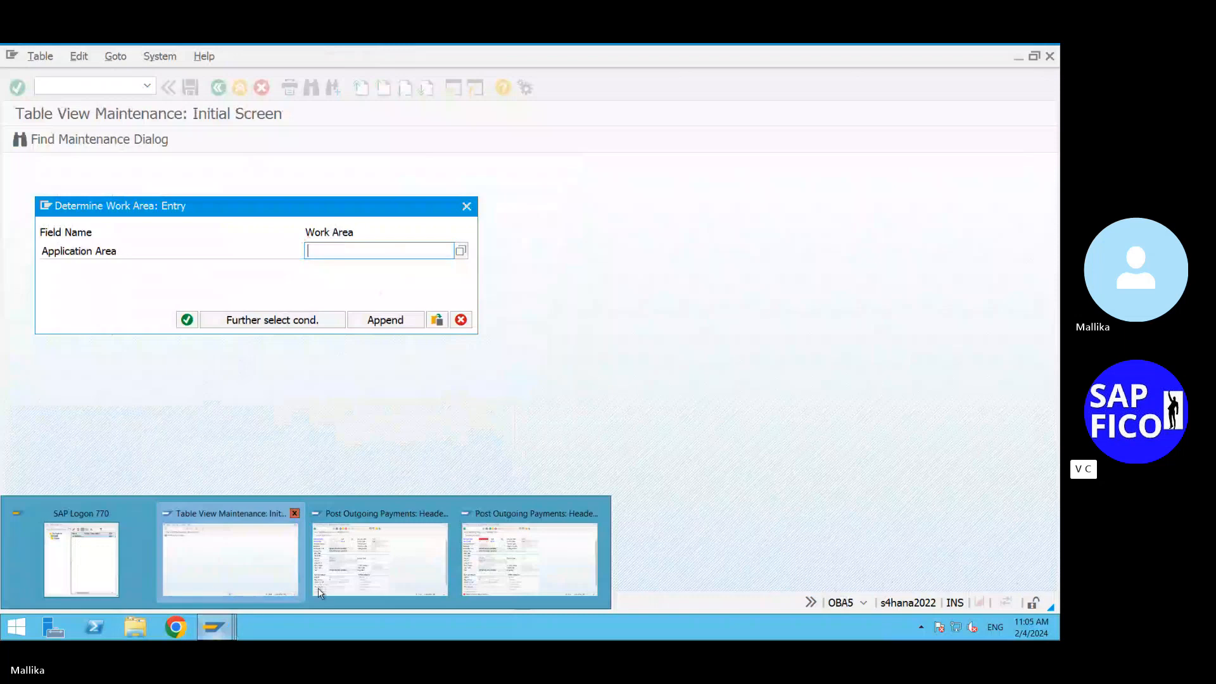
{"action": "mouse_move", "coordinate": [379, 592]}
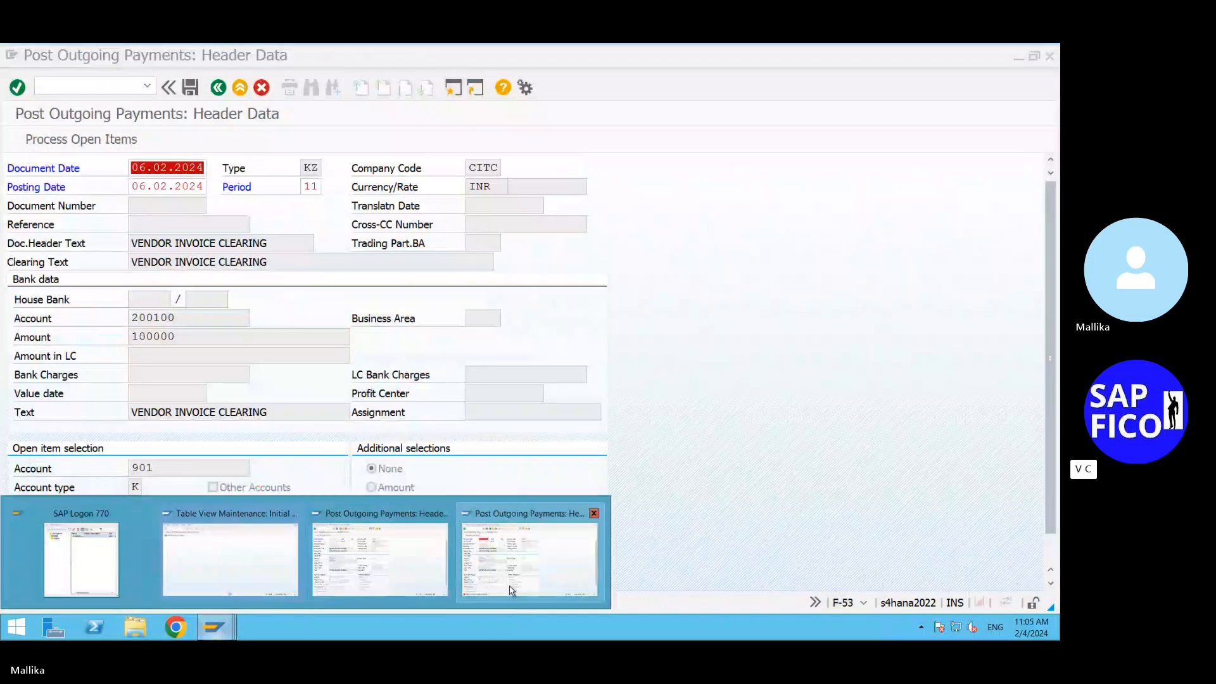
{"action": "left_click", "coordinate": [490, 592]}
{"action": "double_click", "coordinate": [21, 597]}
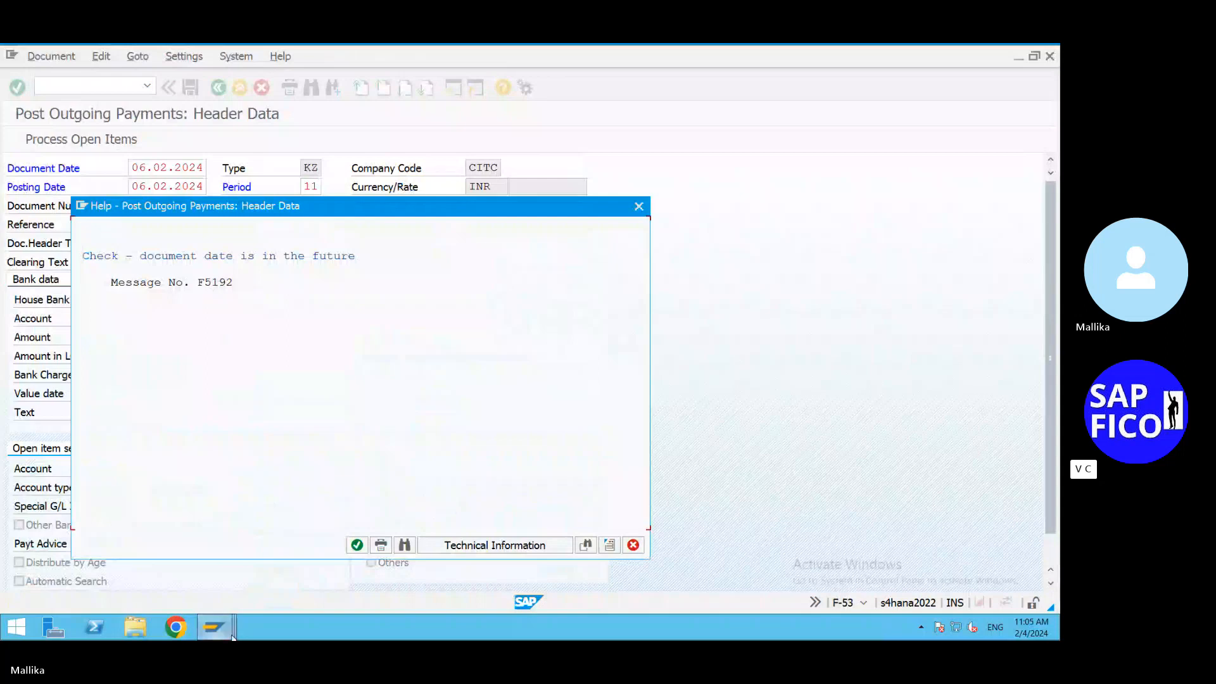
Return to the OBA5 session and open the message control entries for application area F5
{"action": "mouse_move", "coordinate": [232, 637]}
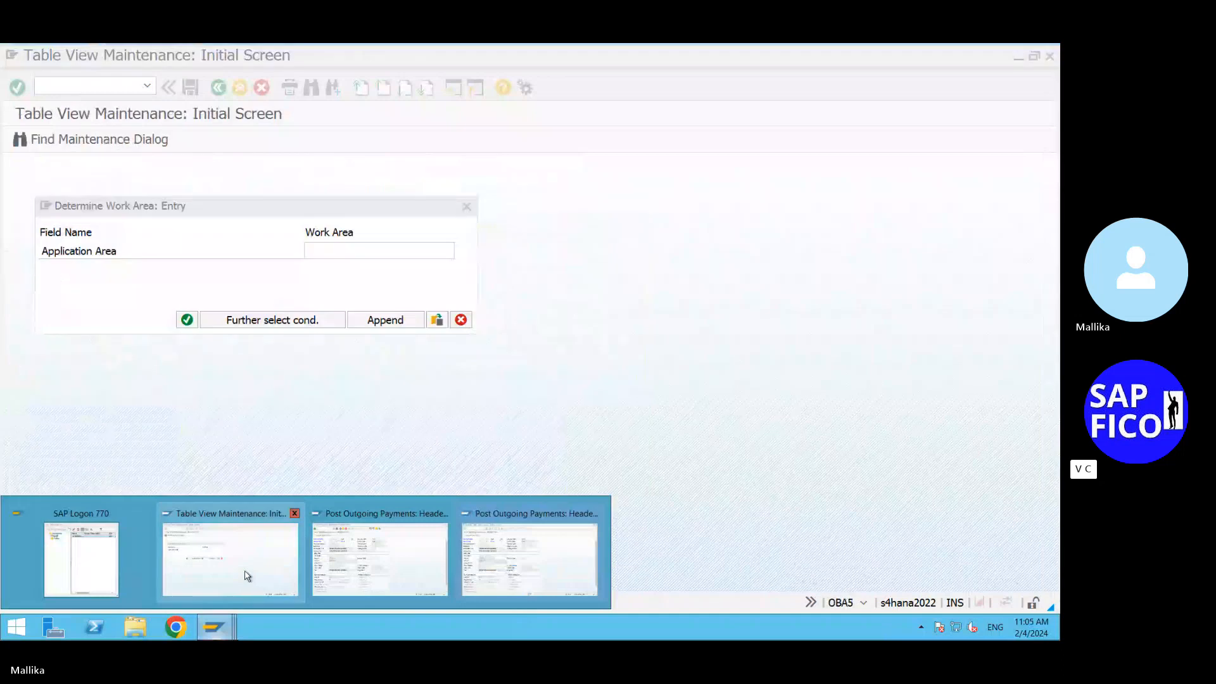
{"action": "left_click", "coordinate": [247, 574]}
{"action": "type", "text": "F"}
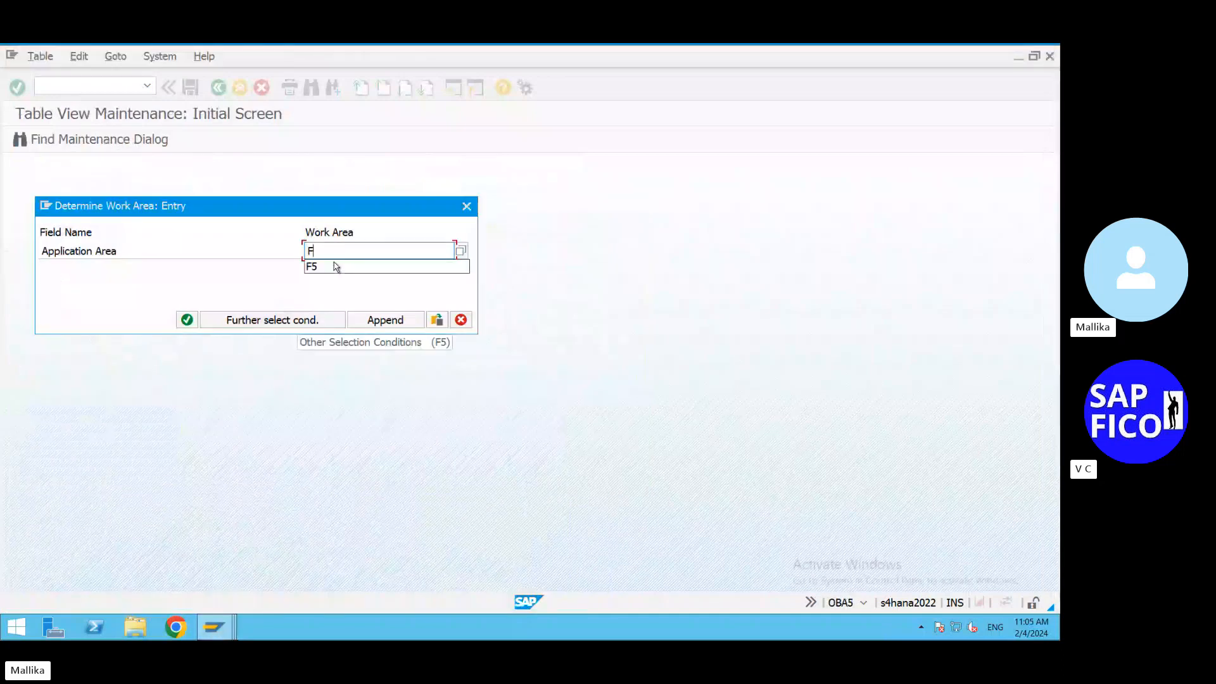
{"action": "left_click", "coordinate": [335, 266]}
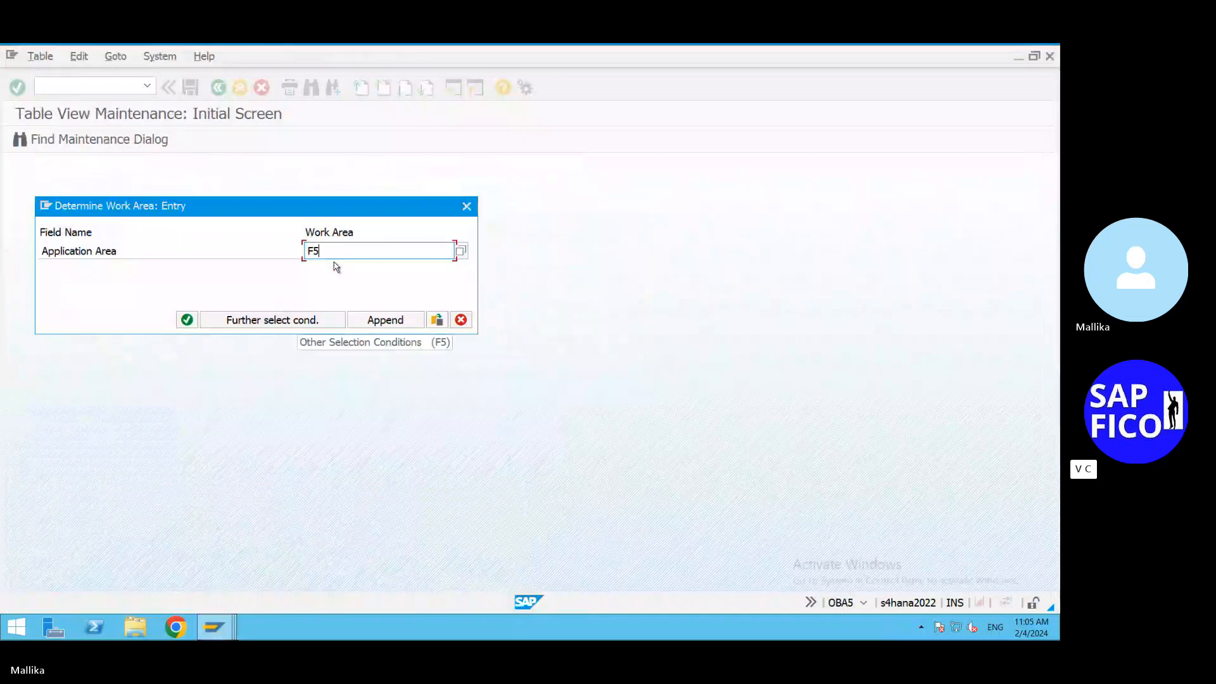
{"action": "left_click", "coordinate": [187, 320]}
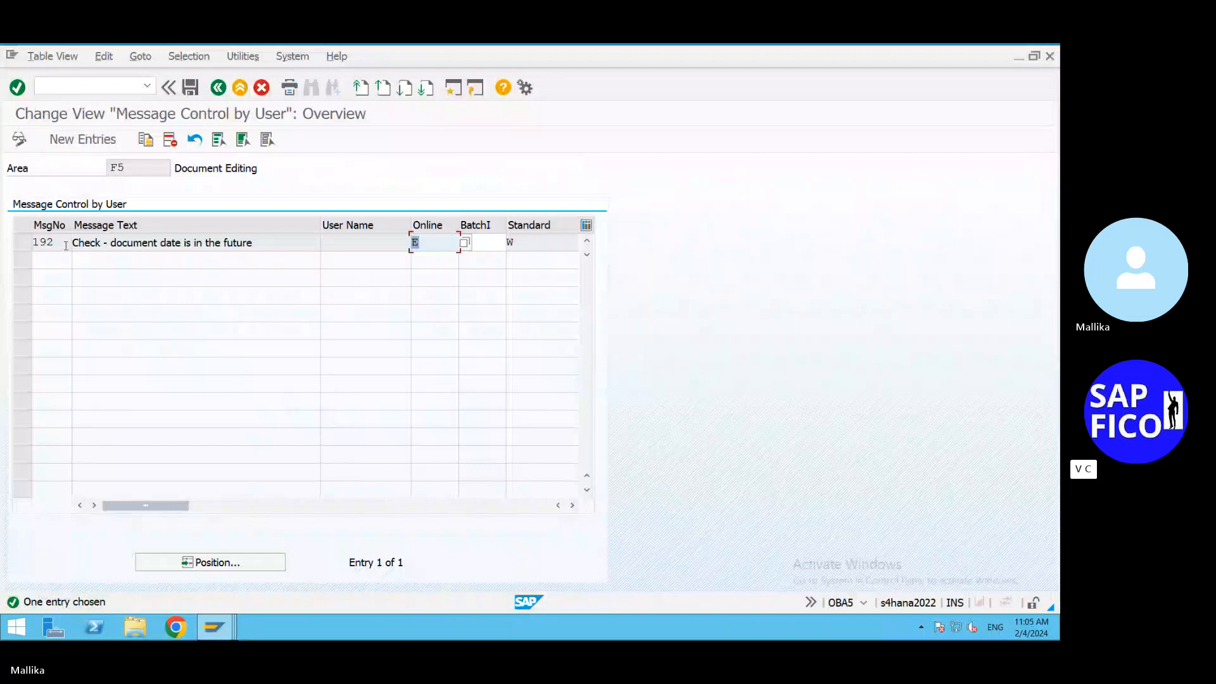
Set both the online and batch input message types of message 192 to W (Warning)
{"action": "left_click", "coordinate": [464, 244]}
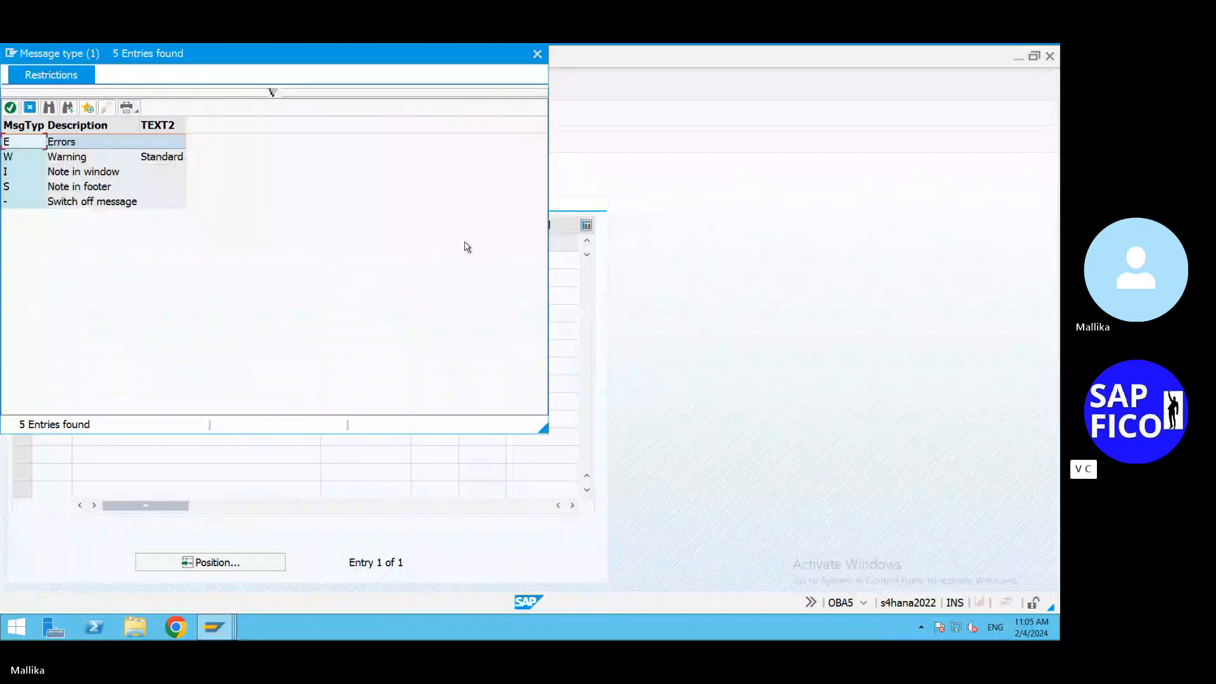
{"action": "double_click", "coordinate": [90, 158]}
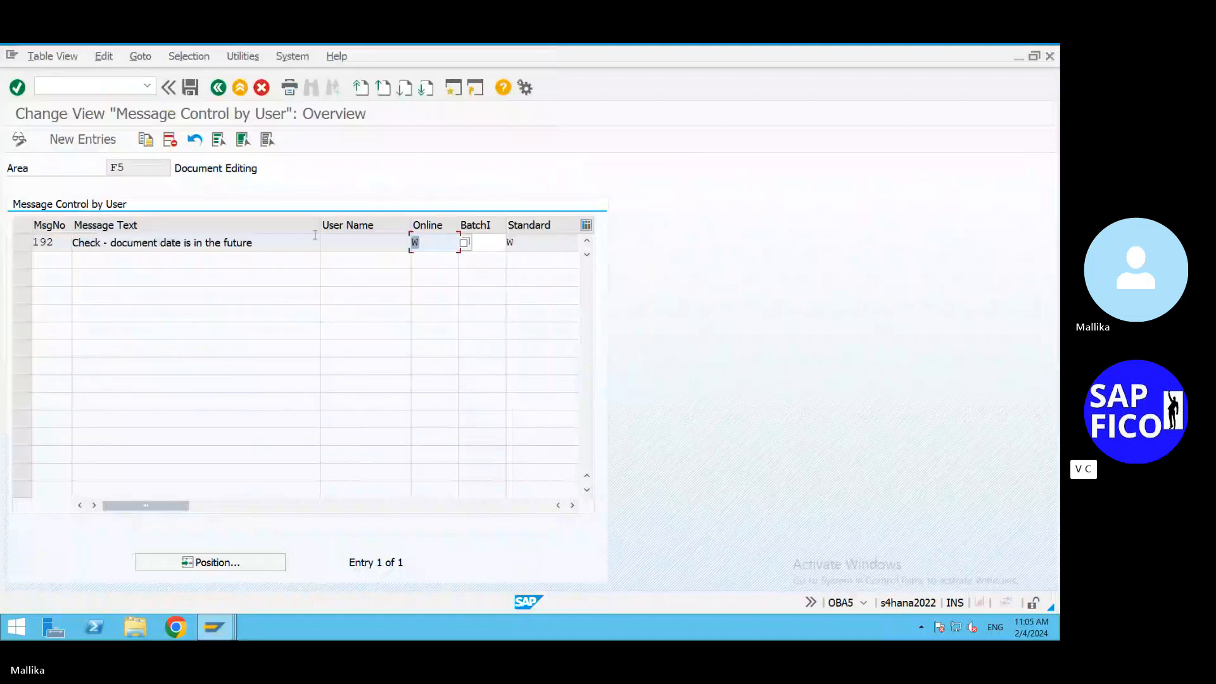
{"action": "key", "text": "Tab"}
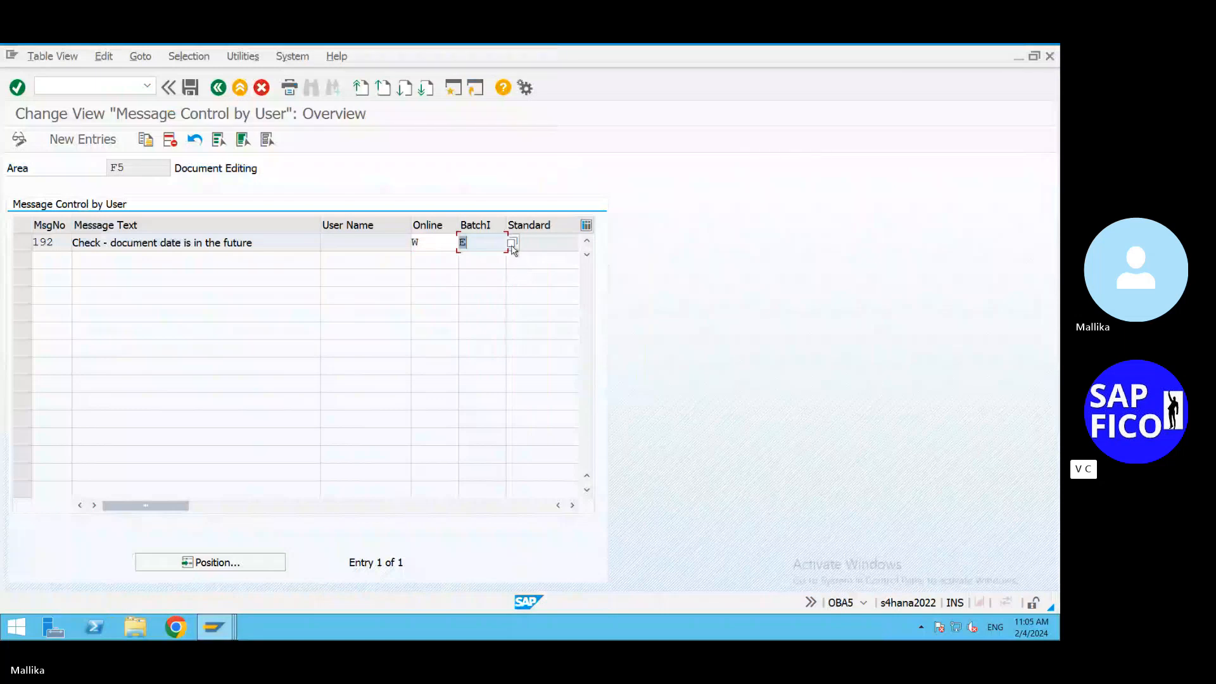
{"action": "left_click", "coordinate": [511, 244]}
{"action": "left_click", "coordinate": [512, 244]}
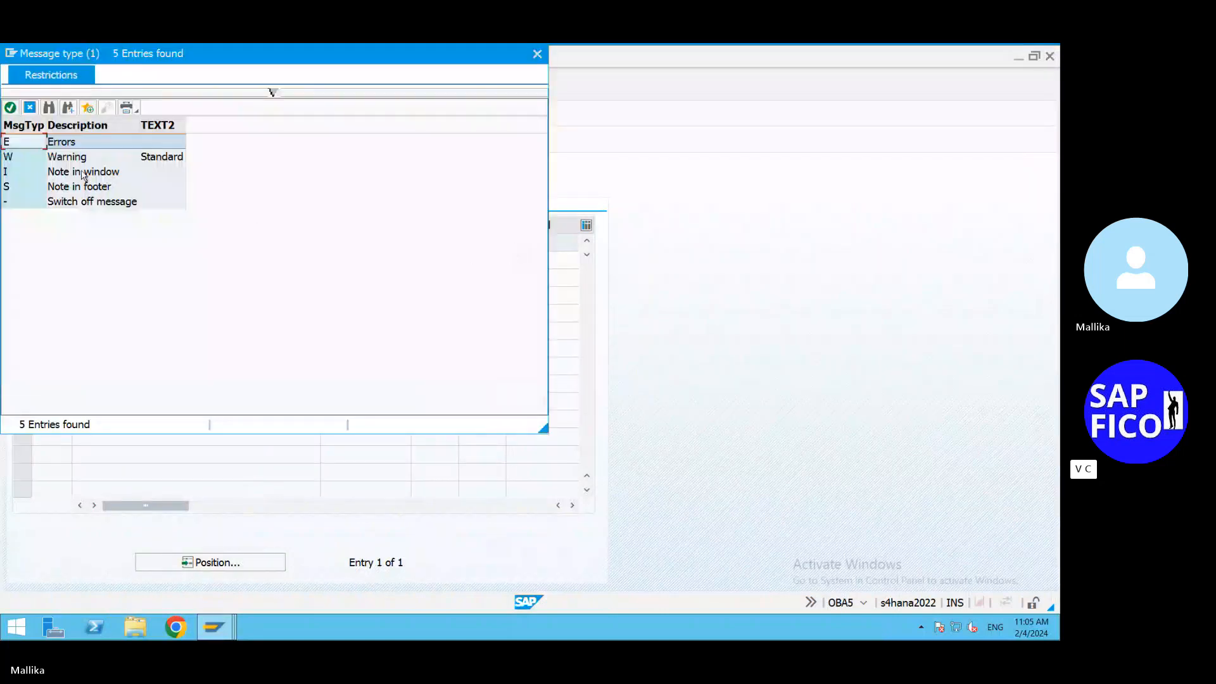
{"action": "double_click", "coordinate": [178, 163]}
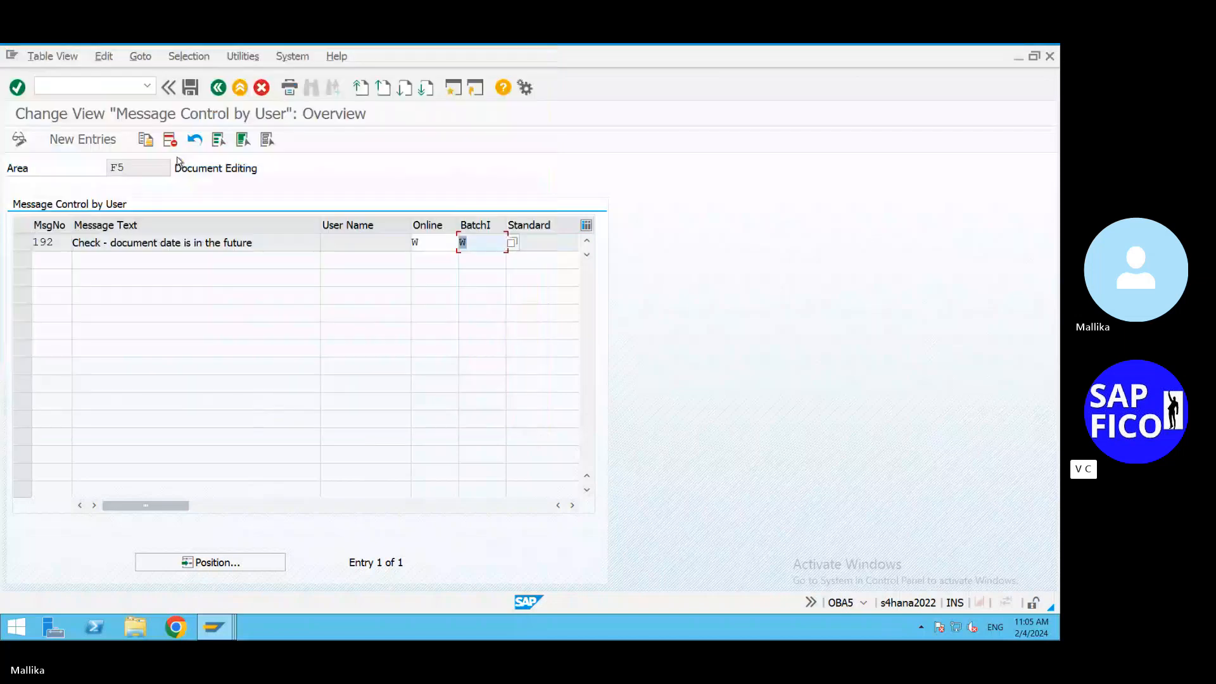
Save the message control changes for message 192 and accept the customizing request
{"action": "left_click", "coordinate": [542, 241]}
{"action": "type", "text": "W"}
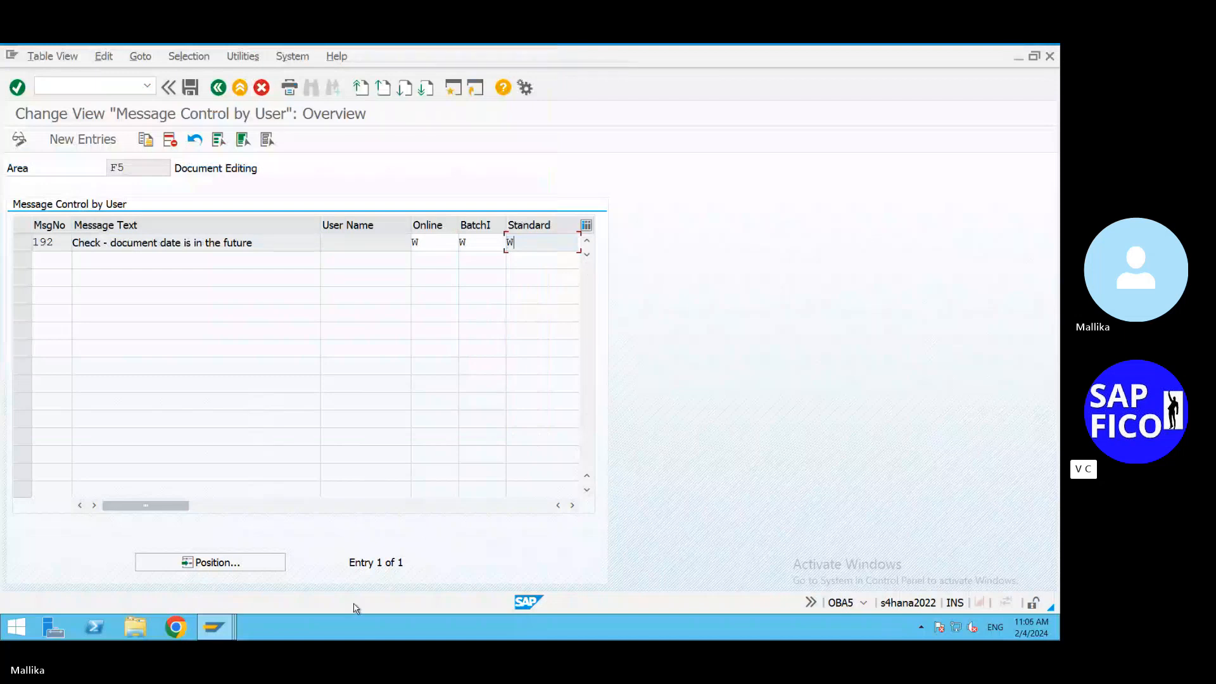
{"action": "left_click", "coordinate": [191, 88]}
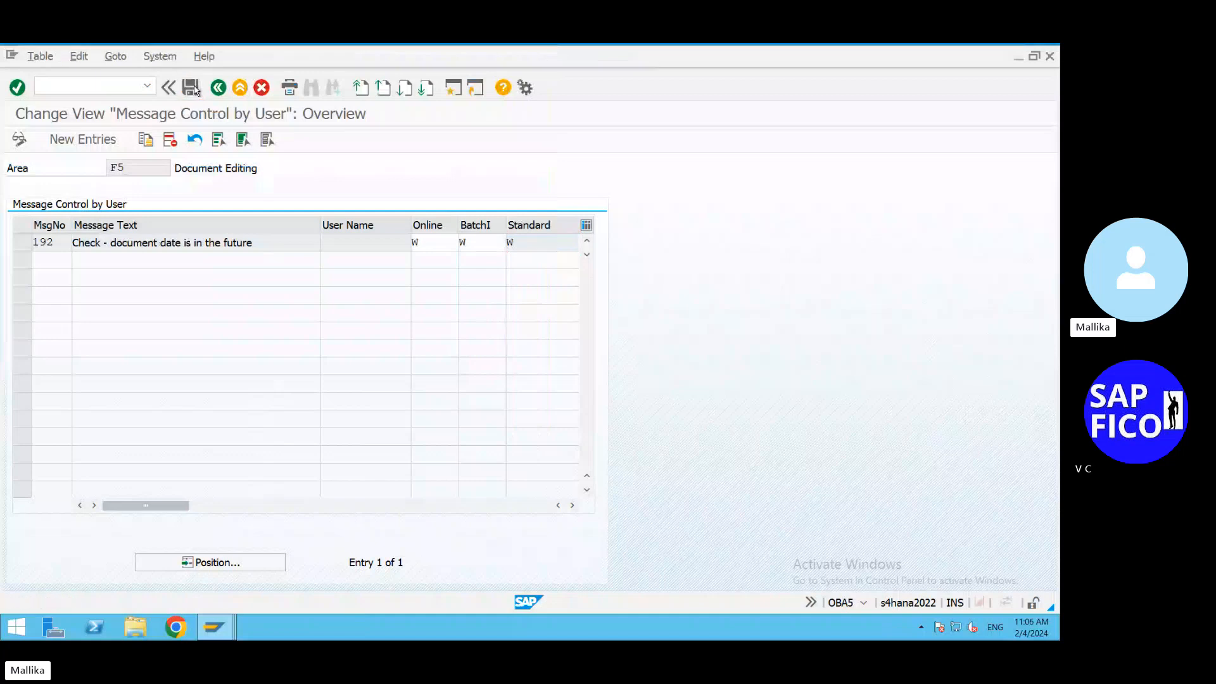
{"action": "left_click", "coordinate": [297, 320]}
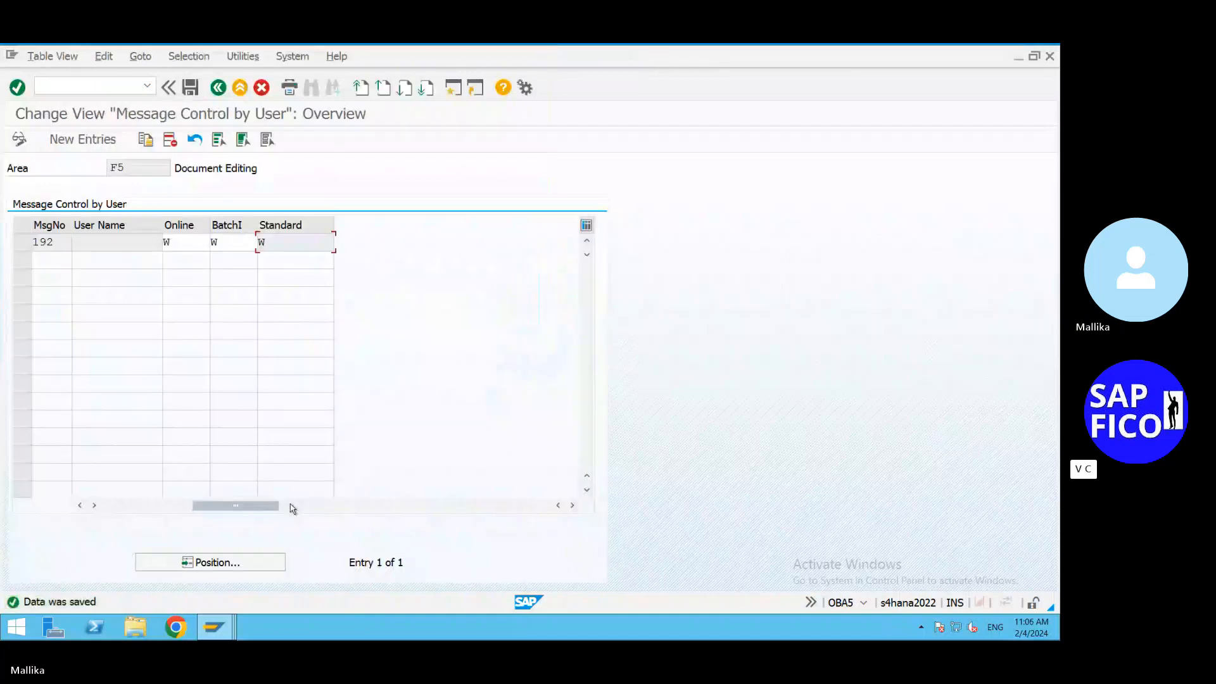
Start a fresh F-53 outgoing payment and set both the document date and the posting date to 06.02.2024
{"action": "left_click", "coordinate": [78, 87]}
{"action": "type", "text": "/NF-53"}
{"action": "key", "text": "Return"}
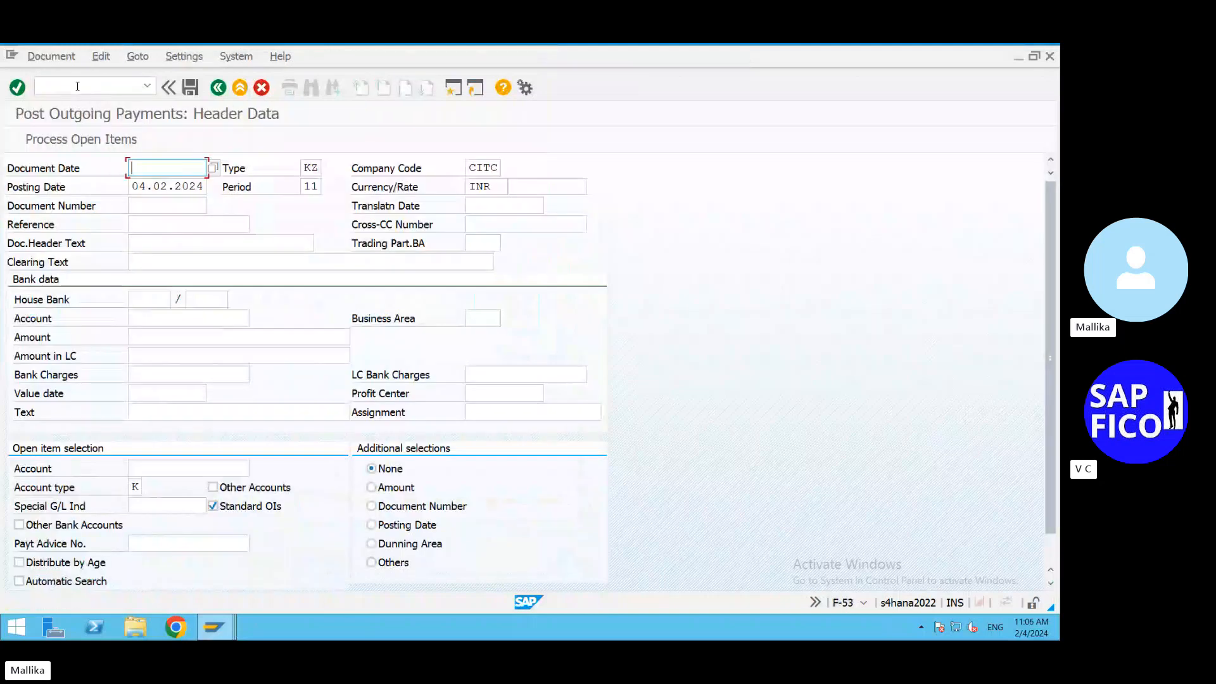
{"action": "left_click", "coordinate": [212, 169]}
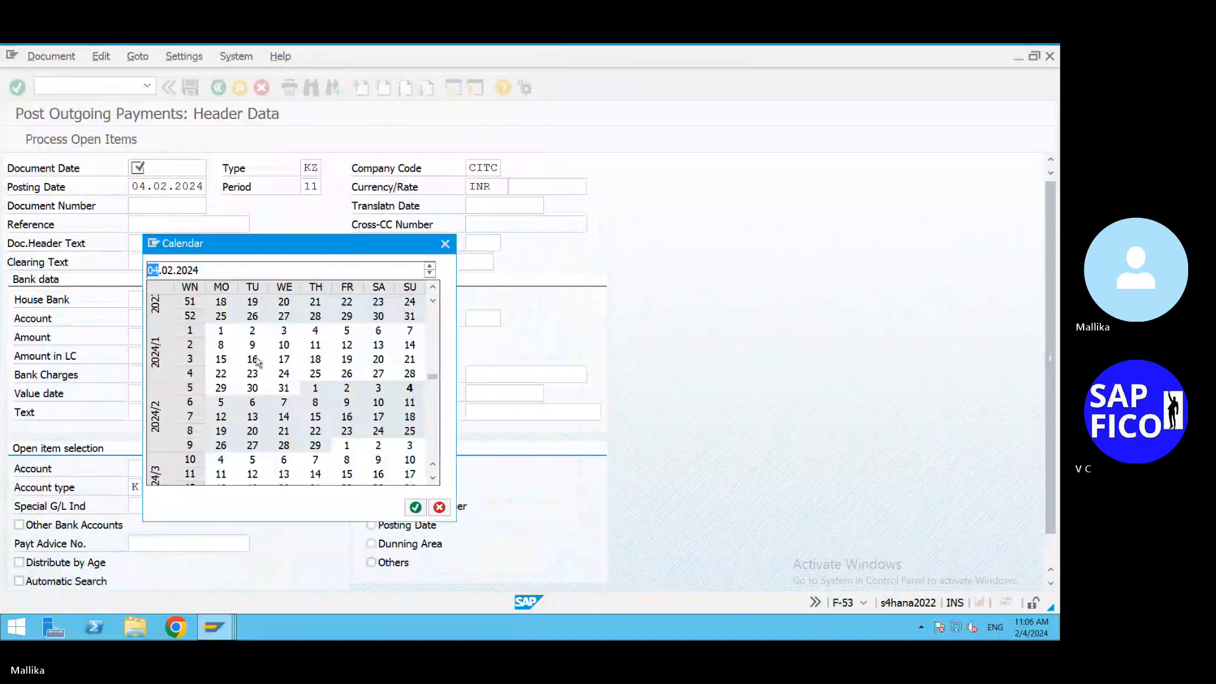
{"action": "double_click", "coordinate": [253, 404]}
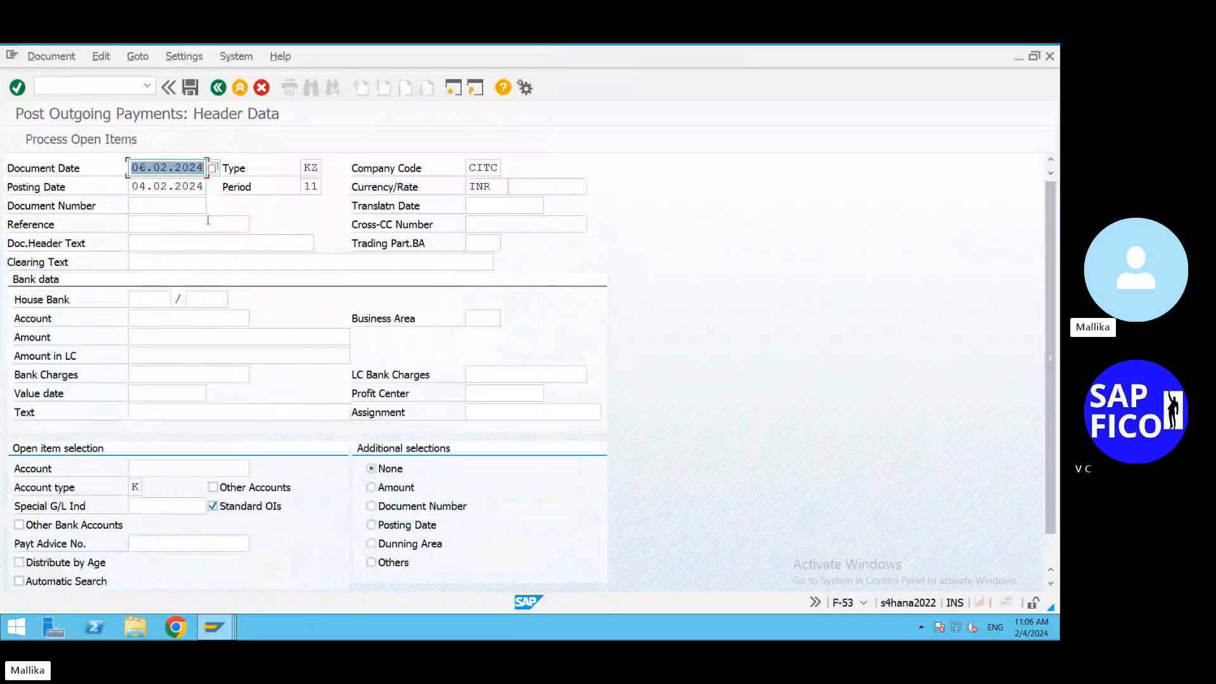
{"action": "left_click", "coordinate": [211, 186]}
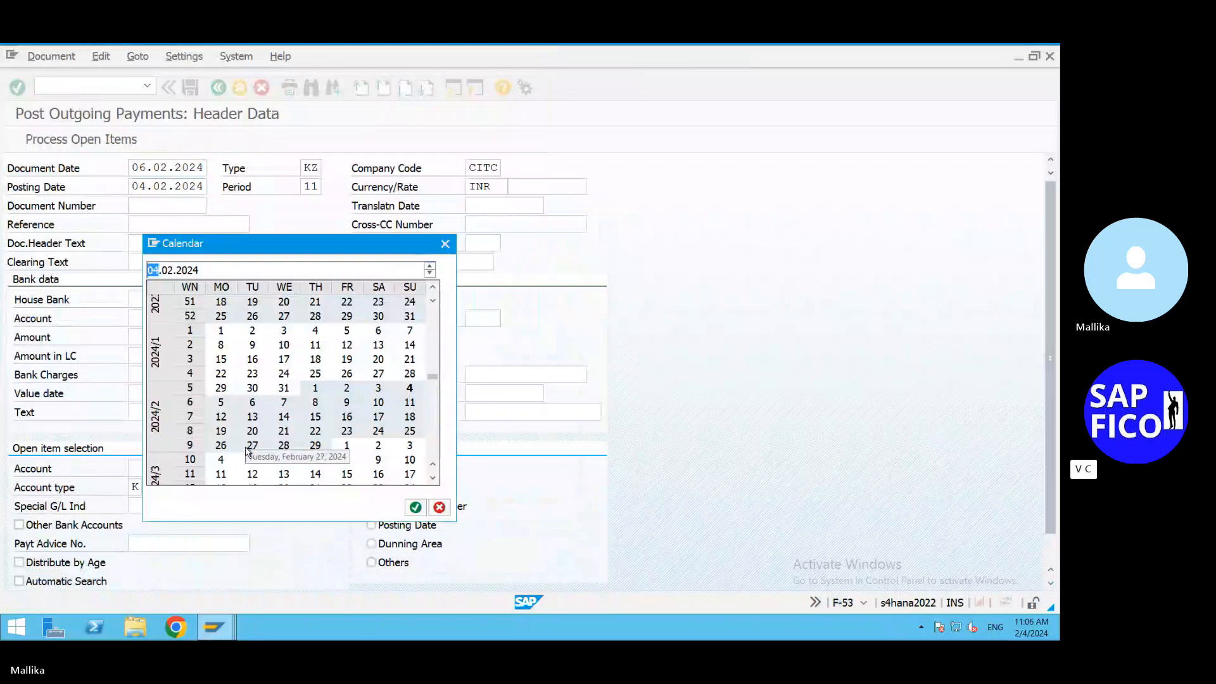
{"action": "double_click", "coordinate": [252, 402]}
Enter VENDOR INVOICE CLEARING as the clearing text, the document header text and the bank data text
{"action": "left_click", "coordinate": [151, 264]}
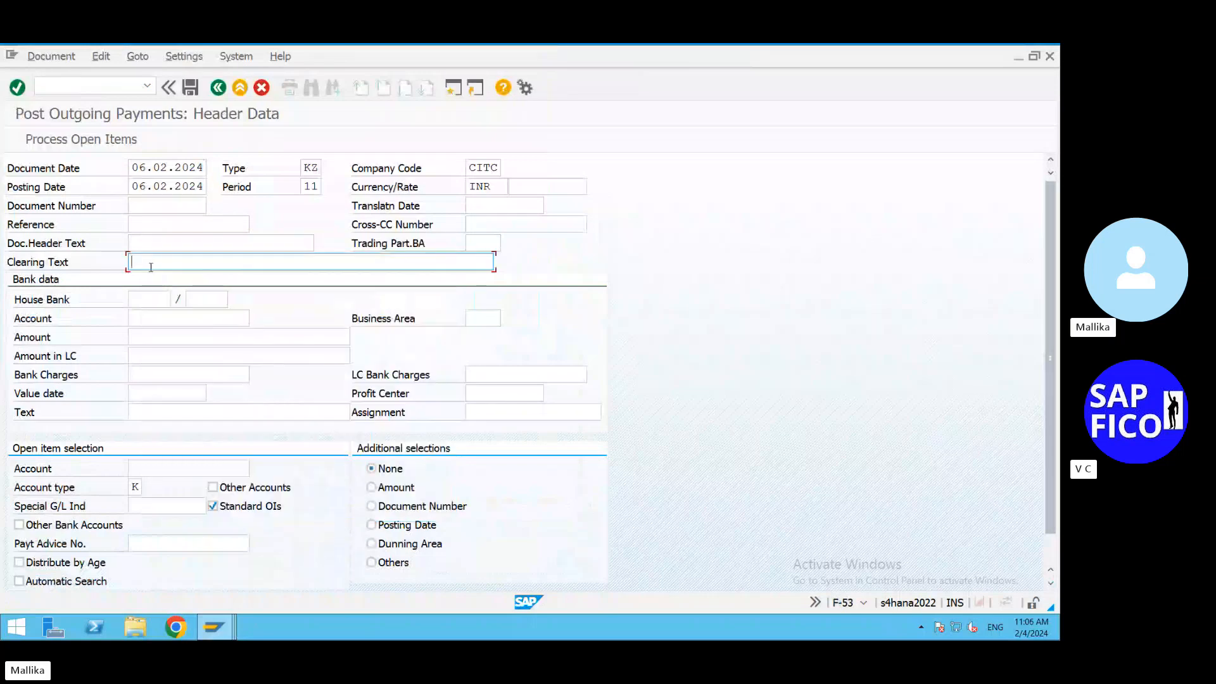
{"action": "type", "text": "V"}
{"action": "left_click", "coordinate": [240, 279]}
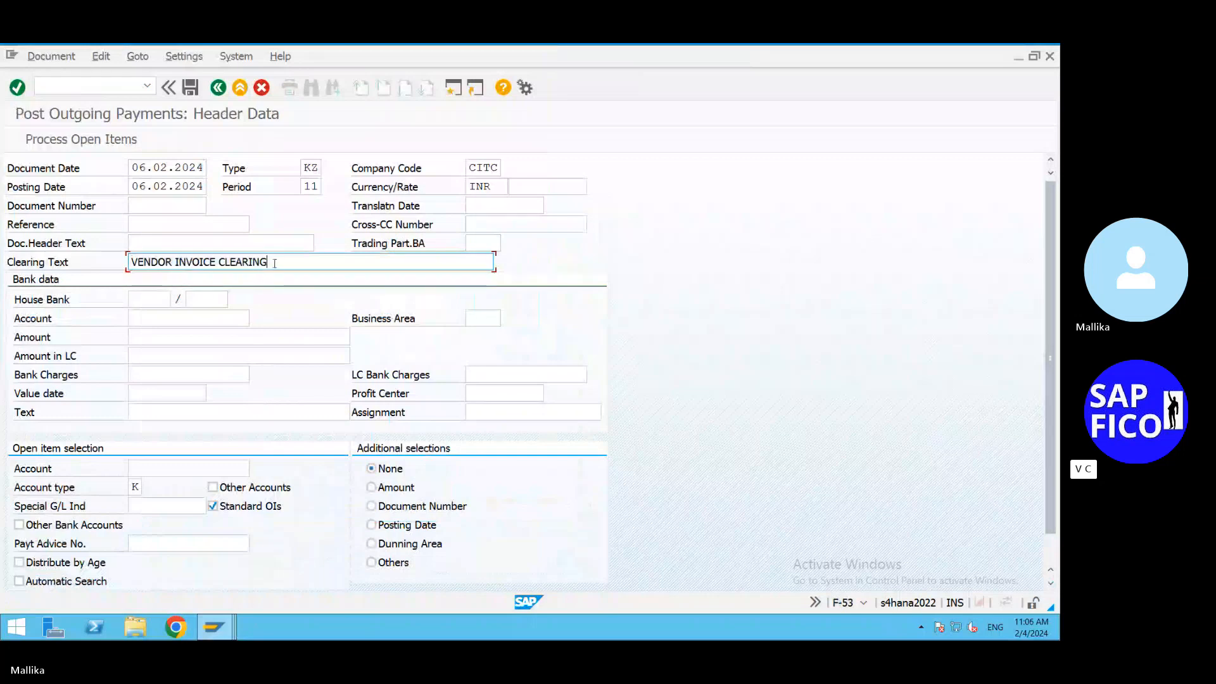
{"action": "left_click_drag", "start_coordinate": [274, 264], "coordinate": [14, 275]}
{"action": "key", "text": "ctrl+c"}
{"action": "left_click", "coordinate": [136, 245]}
{"action": "key", "text": "ctrl+v"}
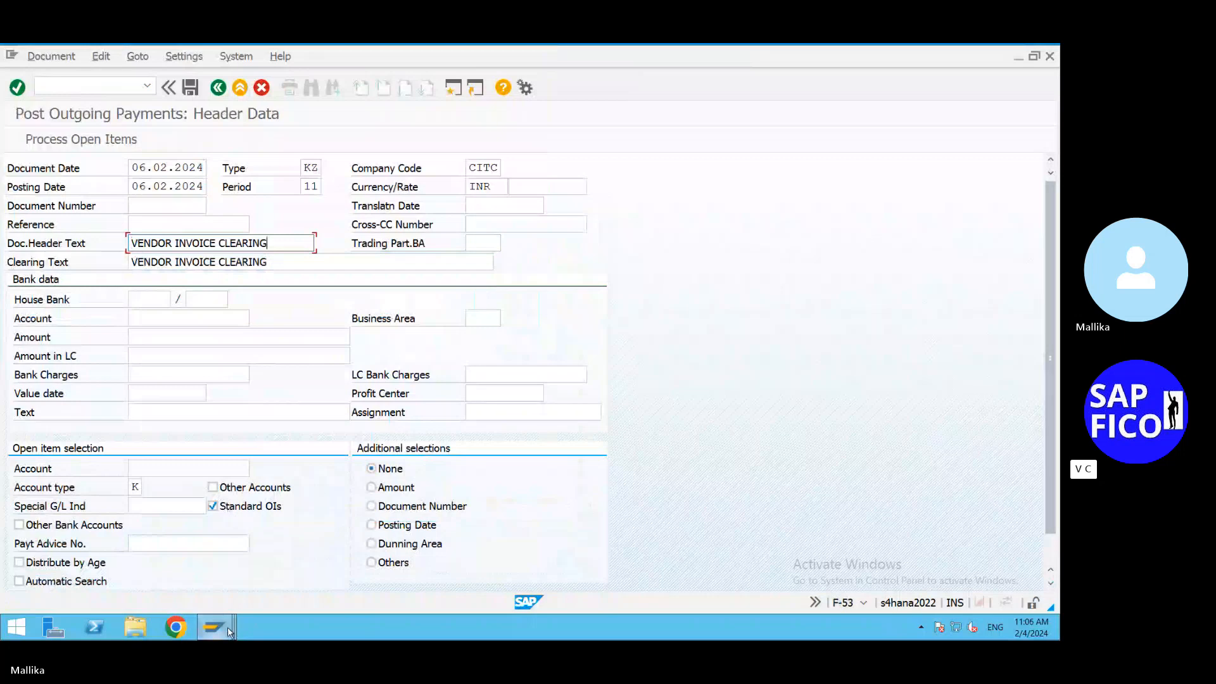
{"action": "left_click", "coordinate": [137, 411]}
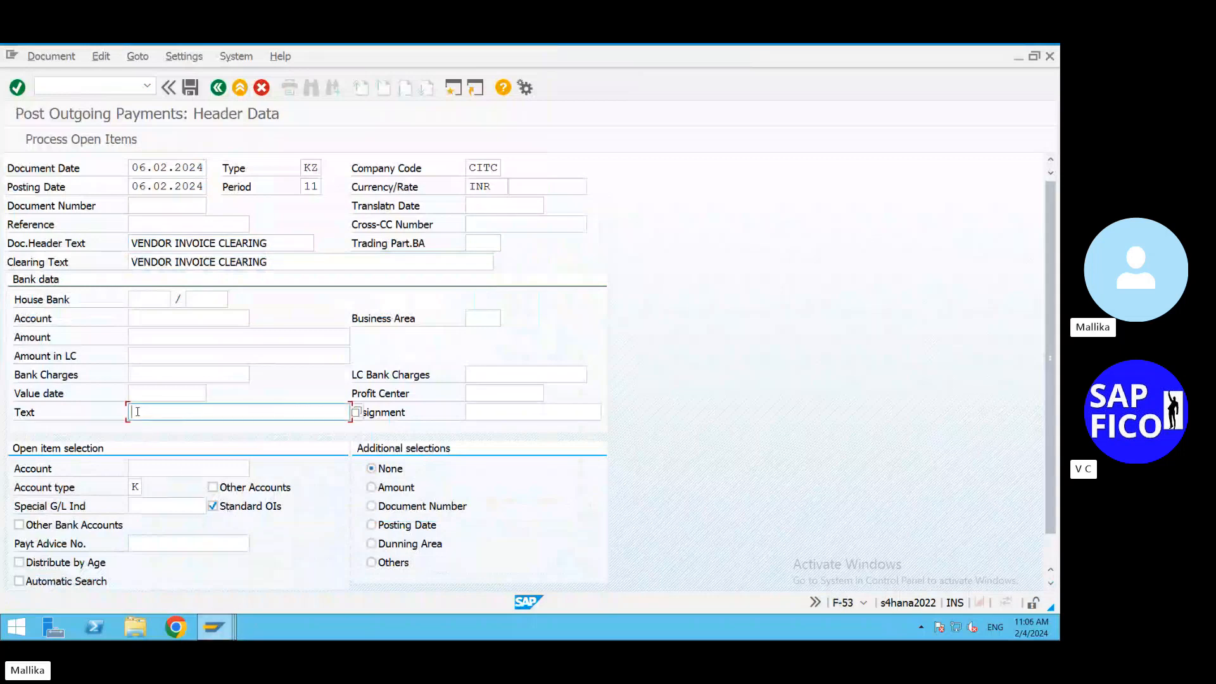
{"action": "key", "text": "ctrl+v"}
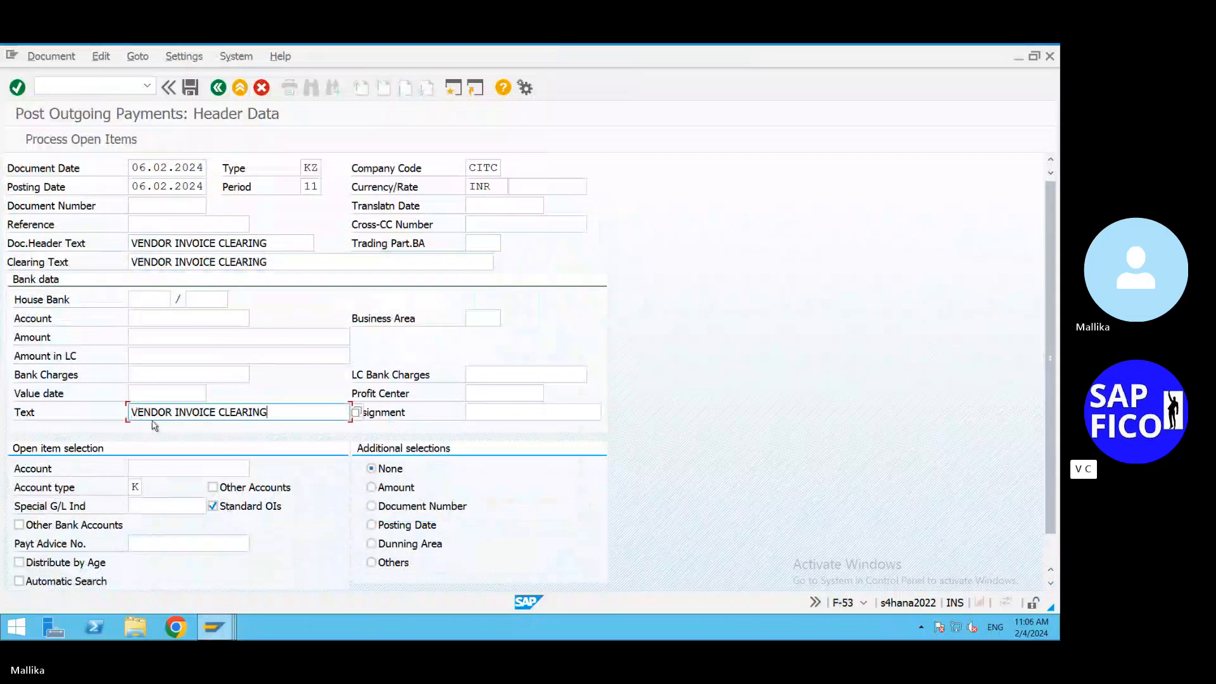
Enter the RBL bank G/L account with amount 100000 in the bank data, and DELL's vendor account for open item selection
{"action": "left_click", "coordinate": [145, 321]}
{"action": "left_click", "coordinate": [149, 334]}
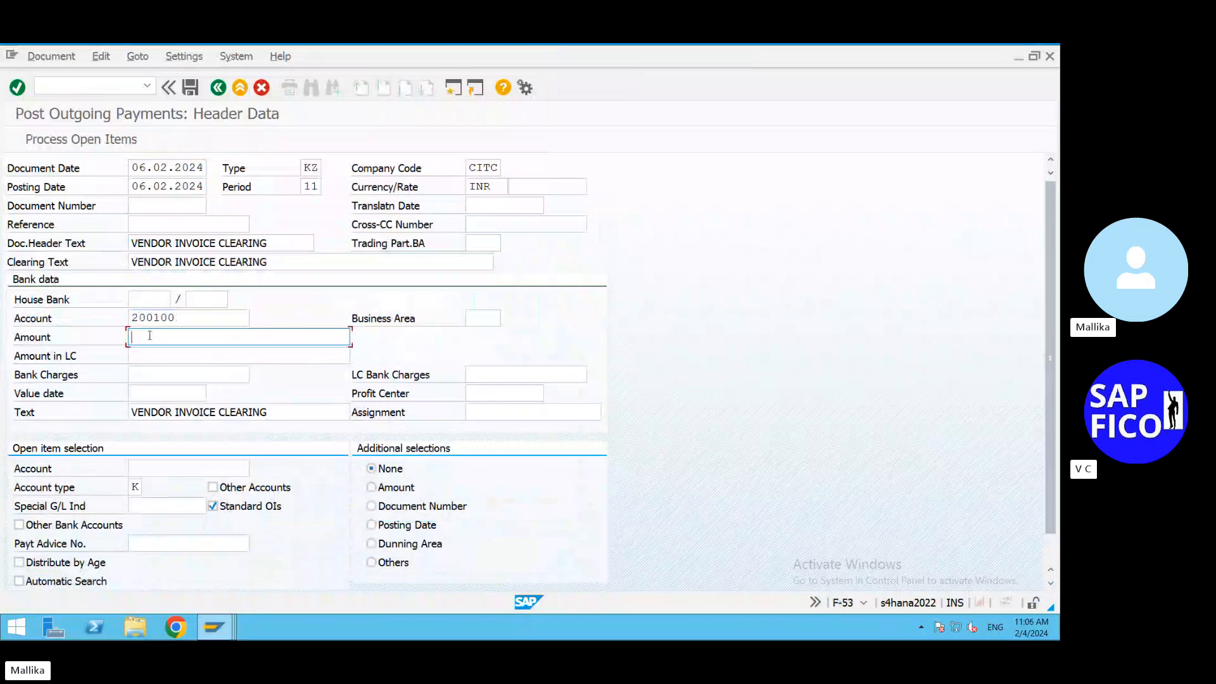
{"action": "type", "text": "1"}
{"action": "left_click", "coordinate": [150, 350]}
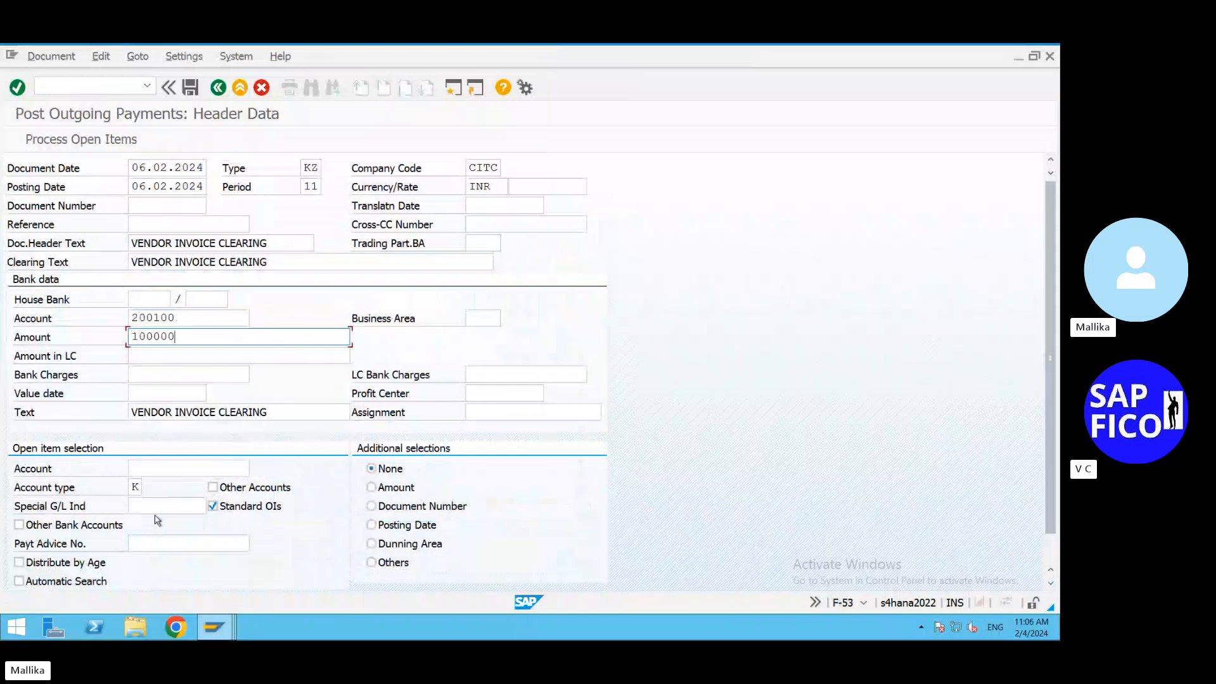
{"action": "left_click", "coordinate": [149, 464]}
{"action": "type", "text": "901"}
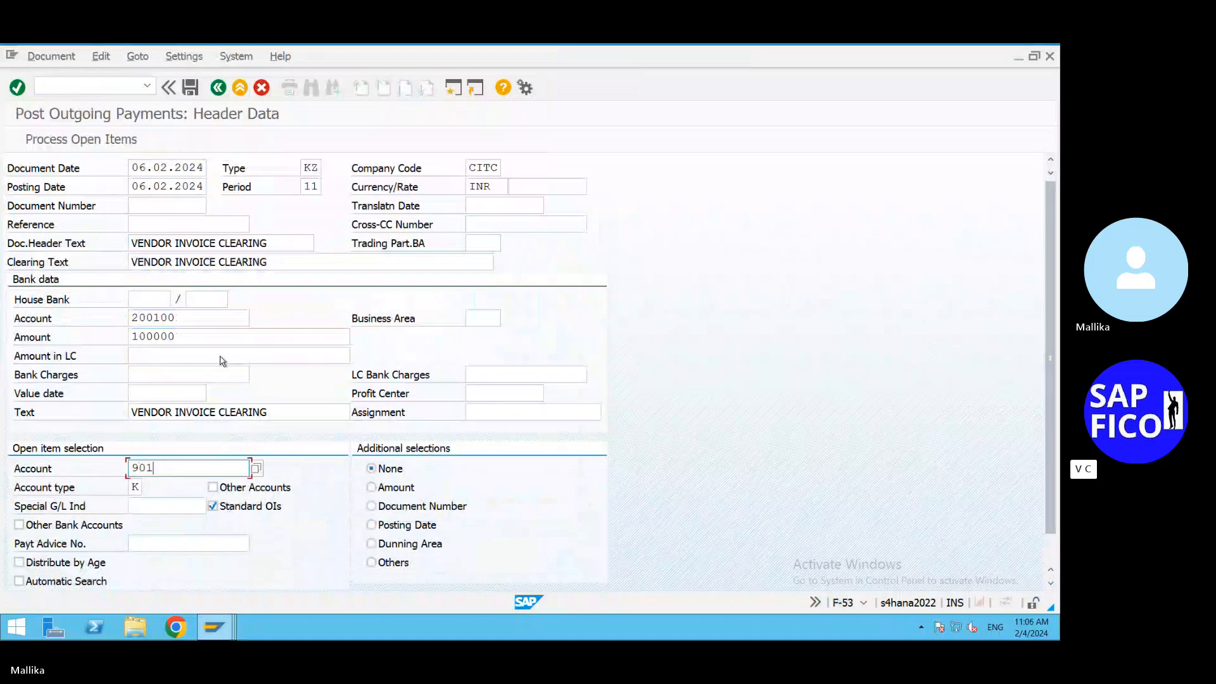
Process the vendor's open items with the future document date accepted, and copy the assigned amount
{"action": "left_click", "coordinate": [87, 141]}
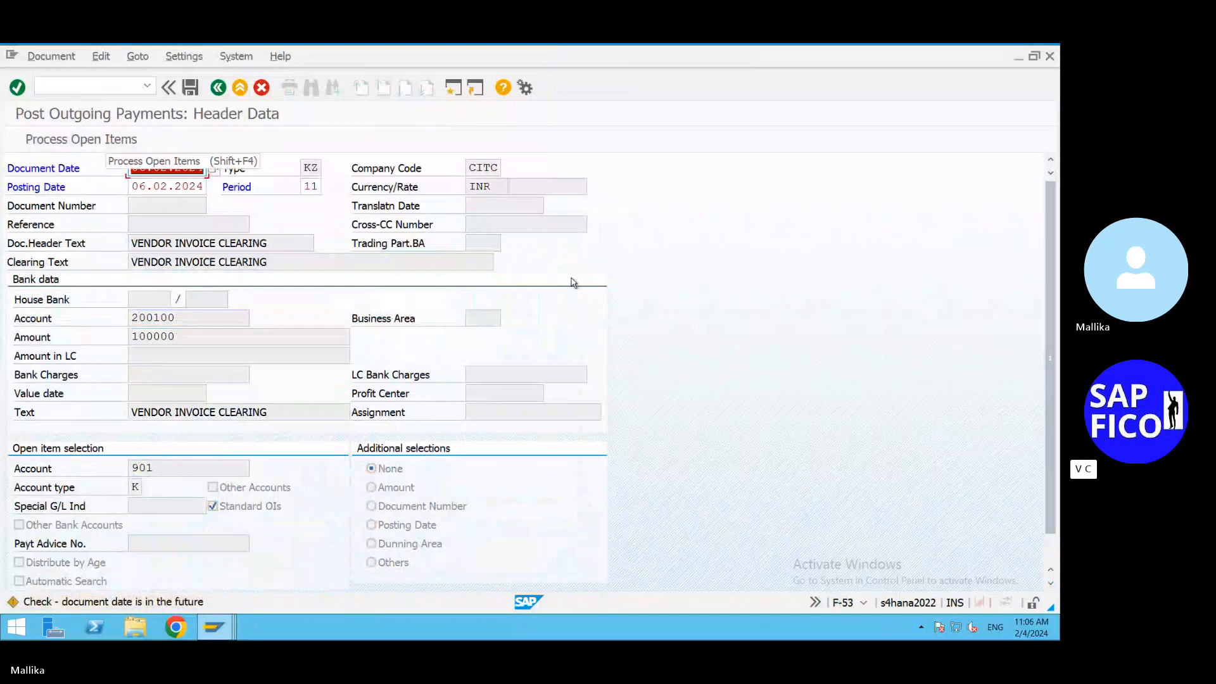
{"action": "key", "text": "shift+F4"}
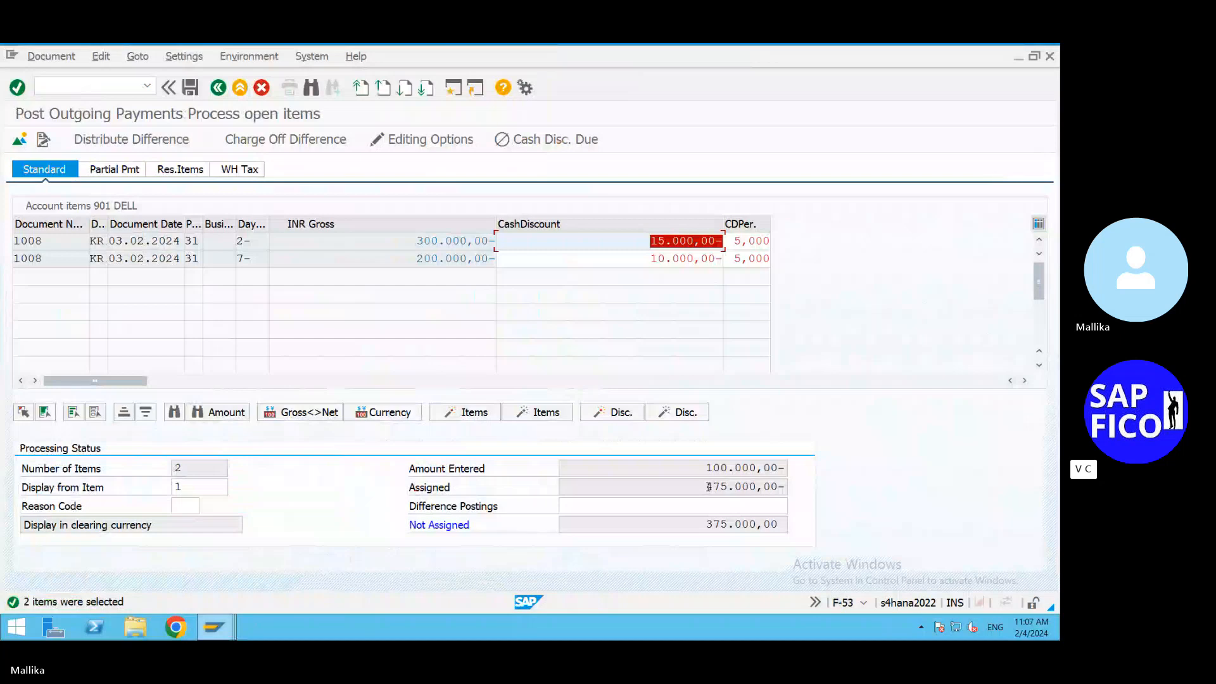
{"action": "left_click_drag", "start_coordinate": [707, 486], "coordinate": [787, 487]}
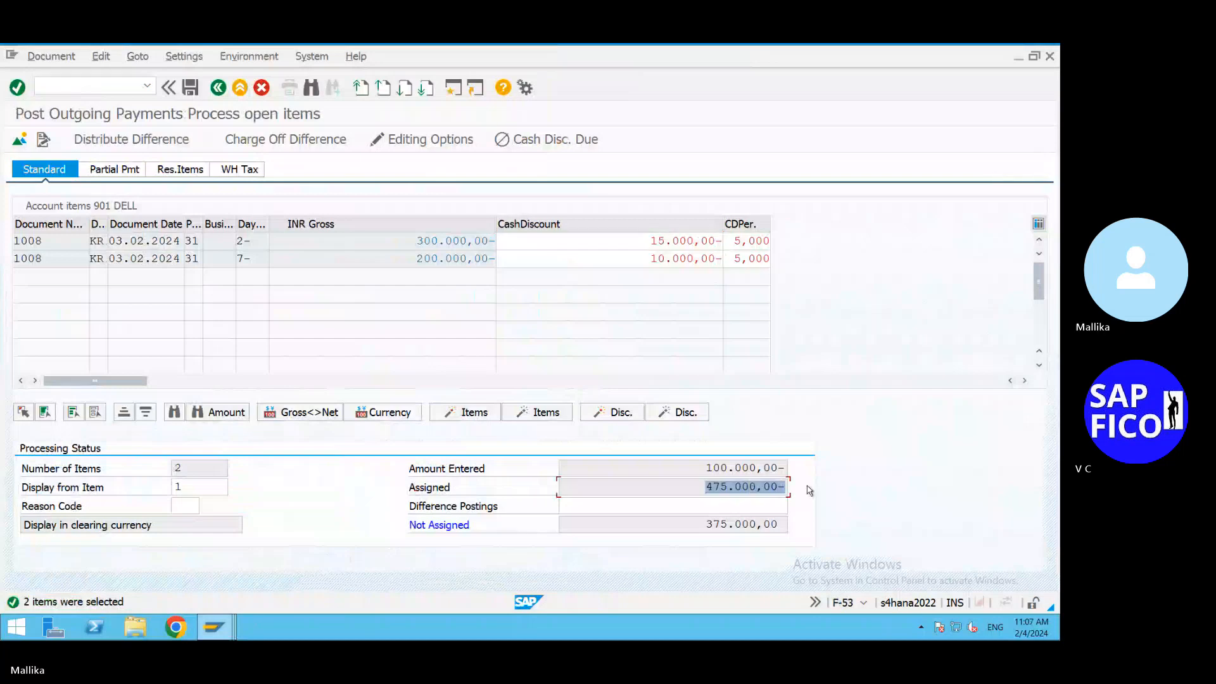
{"action": "left_click", "coordinate": [805, 494]}
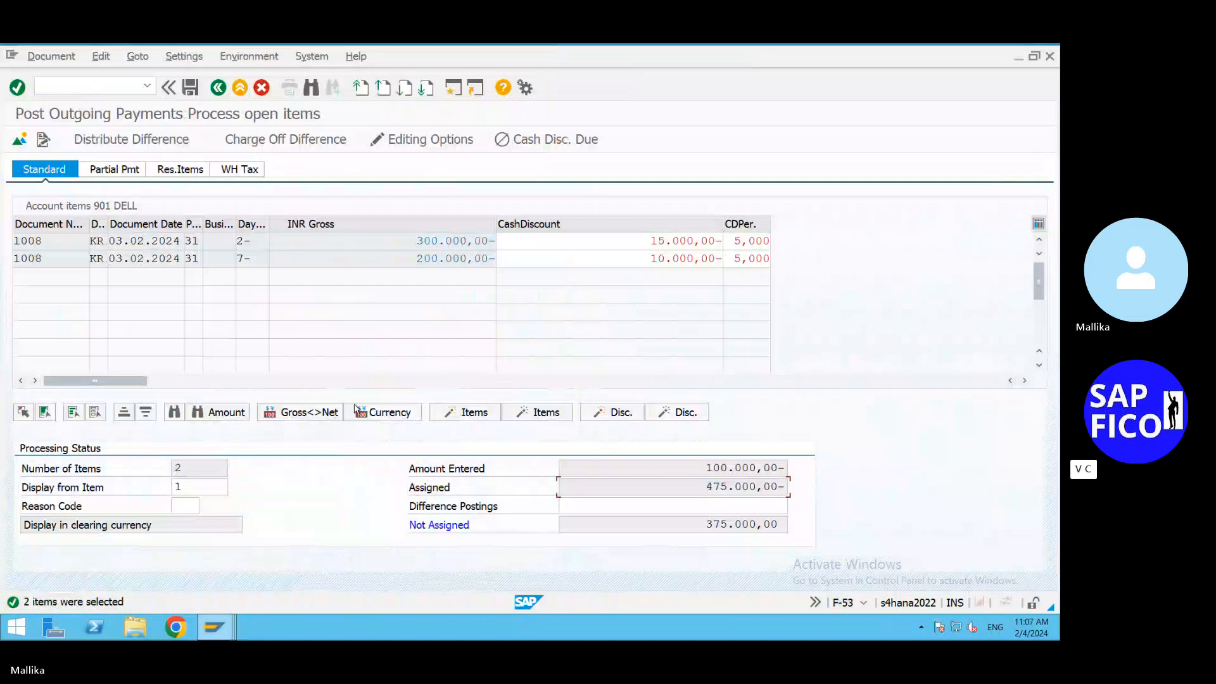
Open the RBL bank line item from the document overview and set its amount to 475.000,00 INR
{"action": "left_click", "coordinate": [308, 145]}
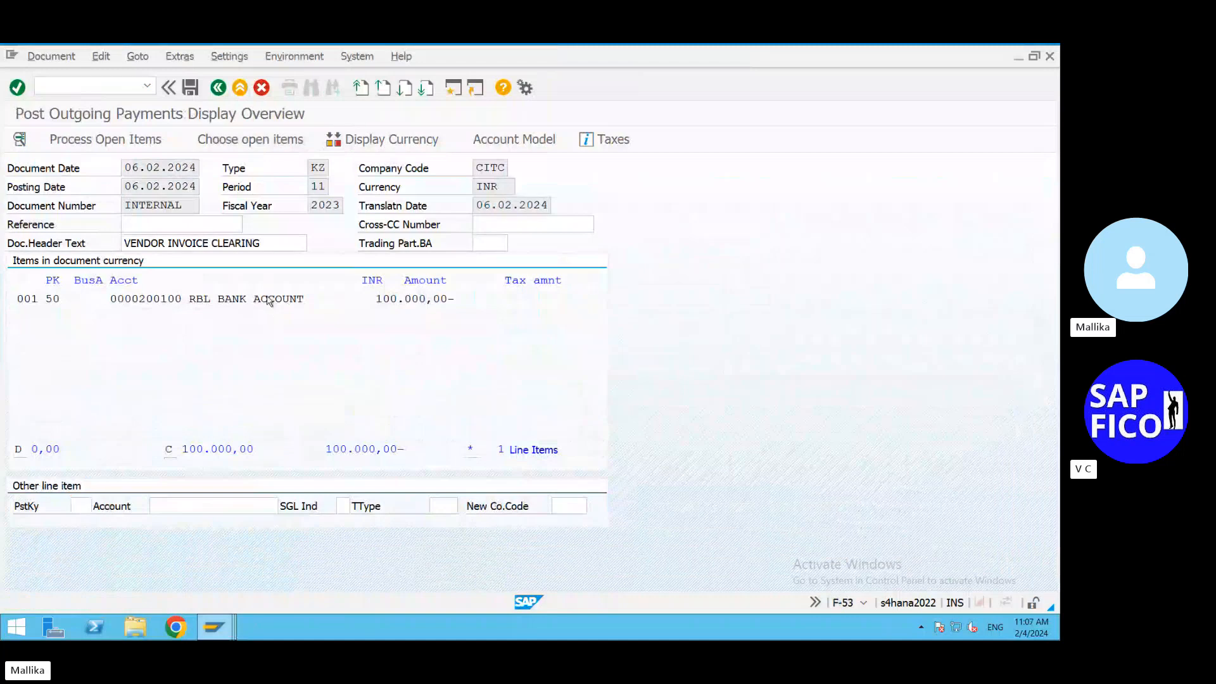
{"action": "double_click", "coordinate": [268, 297]}
{"action": "left_click_drag", "start_coordinate": [109, 250], "coordinate": [47, 258]}
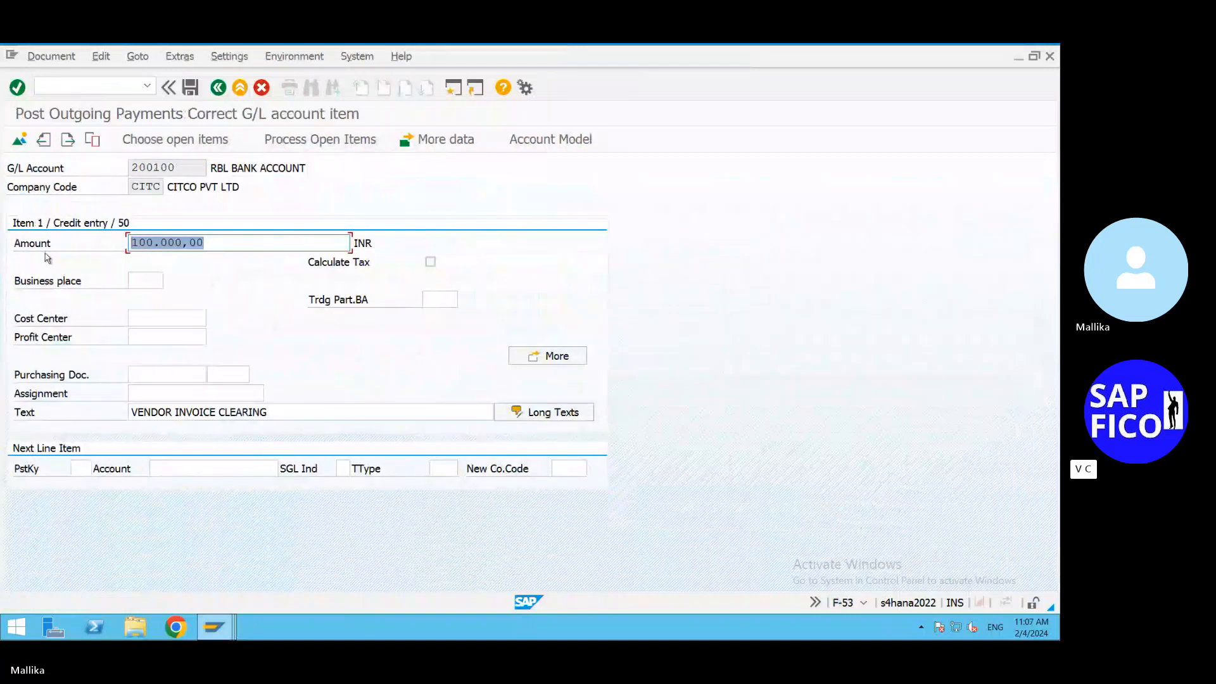
{"action": "key", "text": "ctrl+v"}
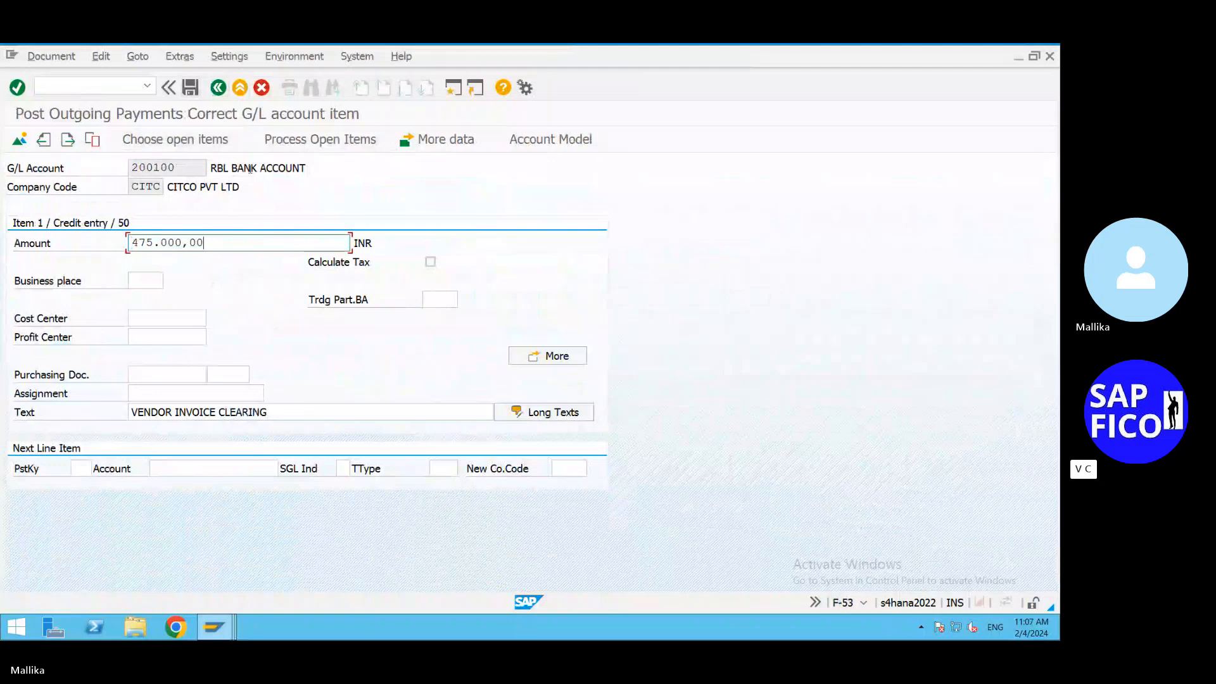
{"action": "key", "text": "Return"}
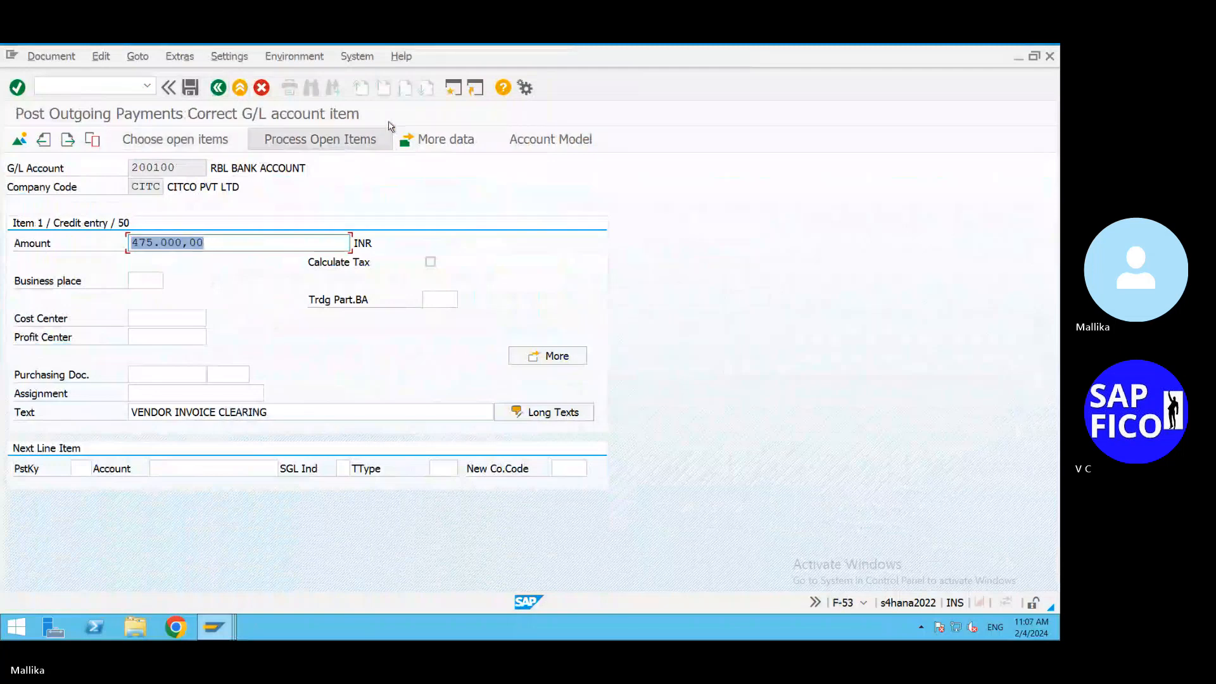
Return to the vendor's open items and post the outgoing payment document
{"action": "left_click", "coordinate": [348, 147]}
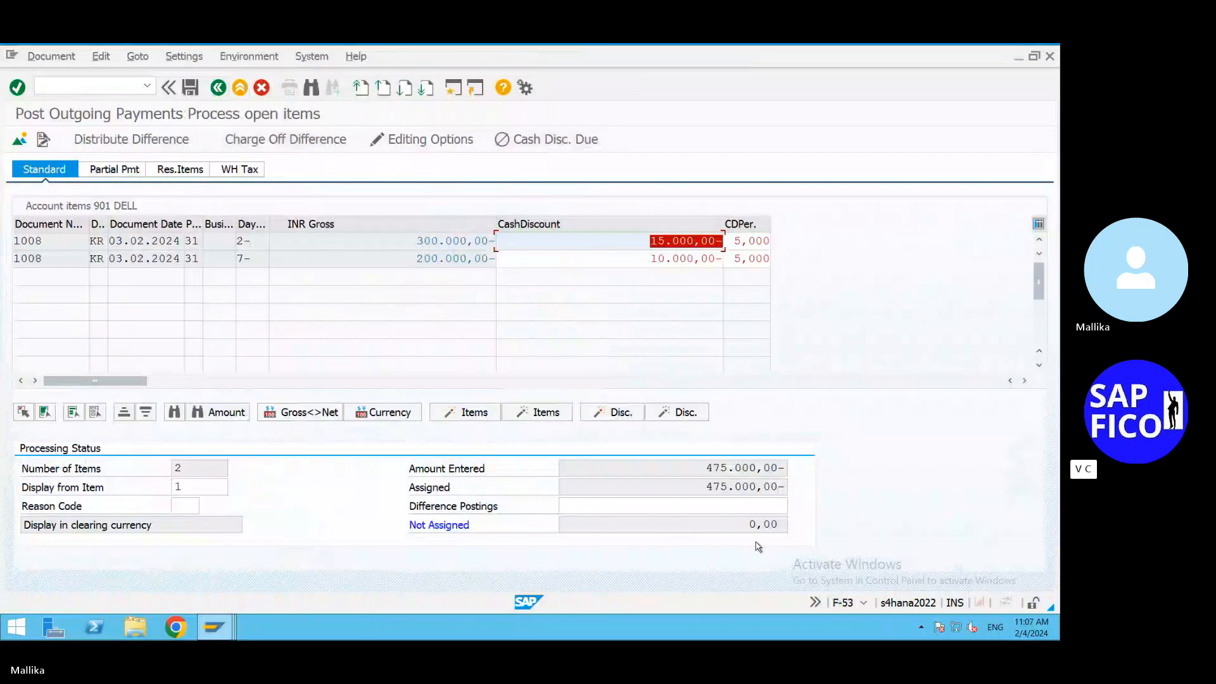
{"action": "left_click", "coordinate": [191, 88]}
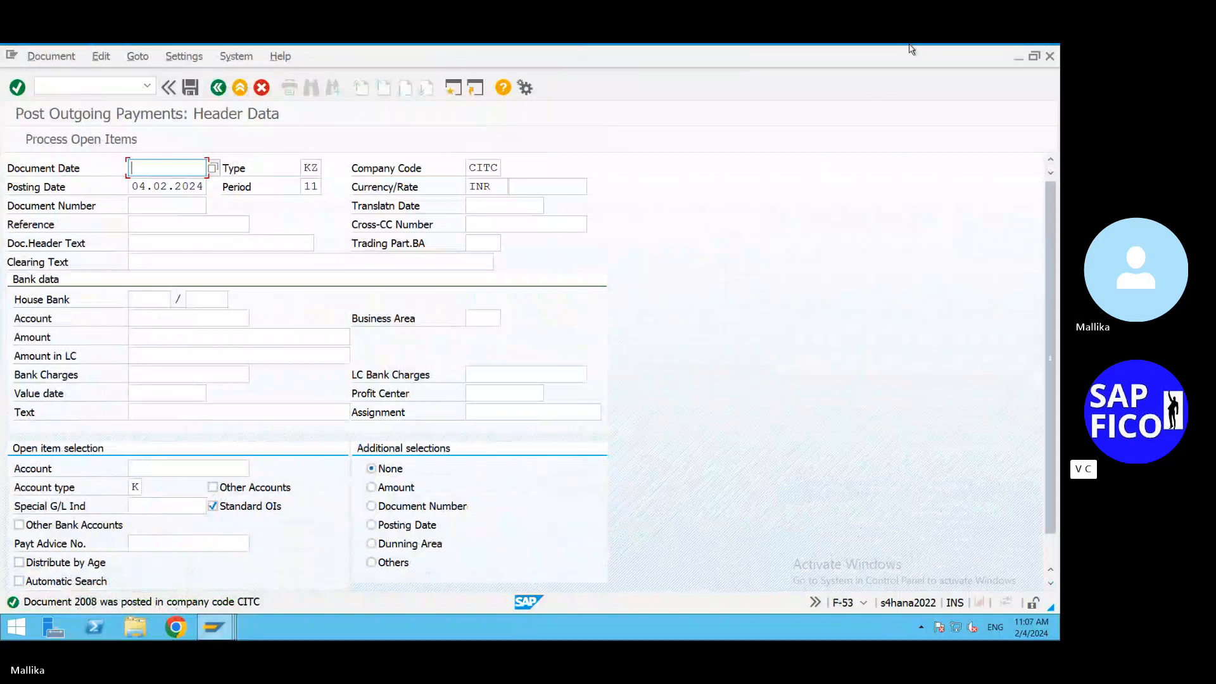
{"action": "mouse_move", "coordinate": [946, 49]}
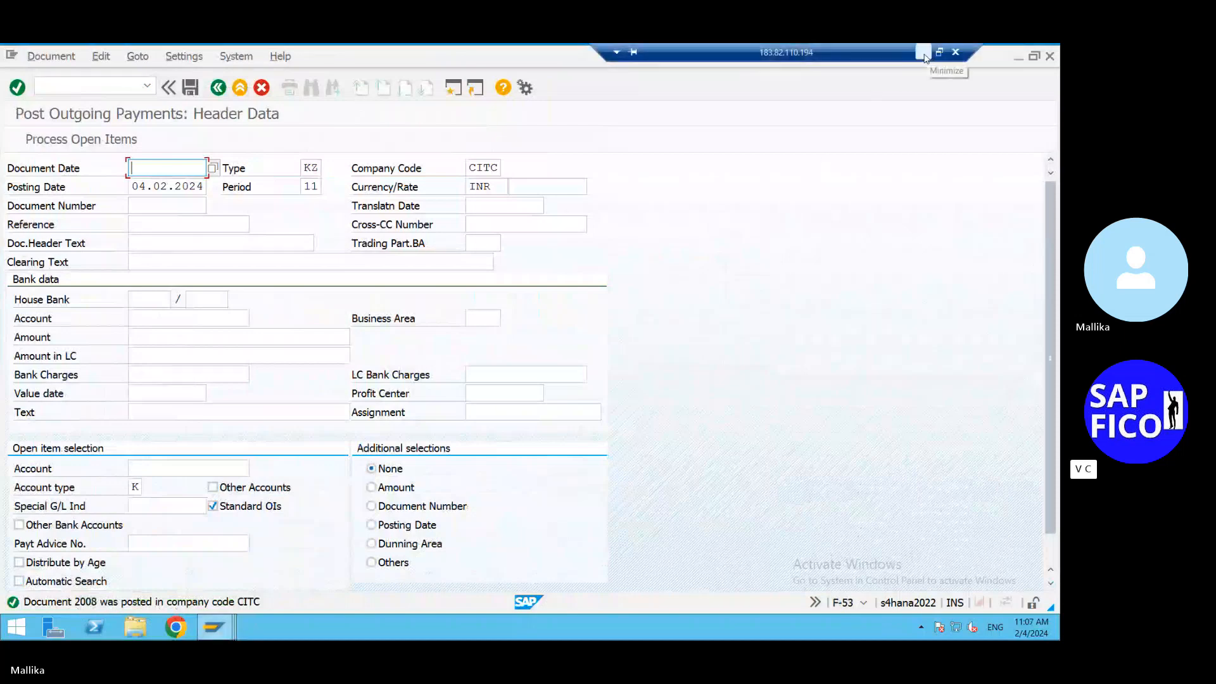